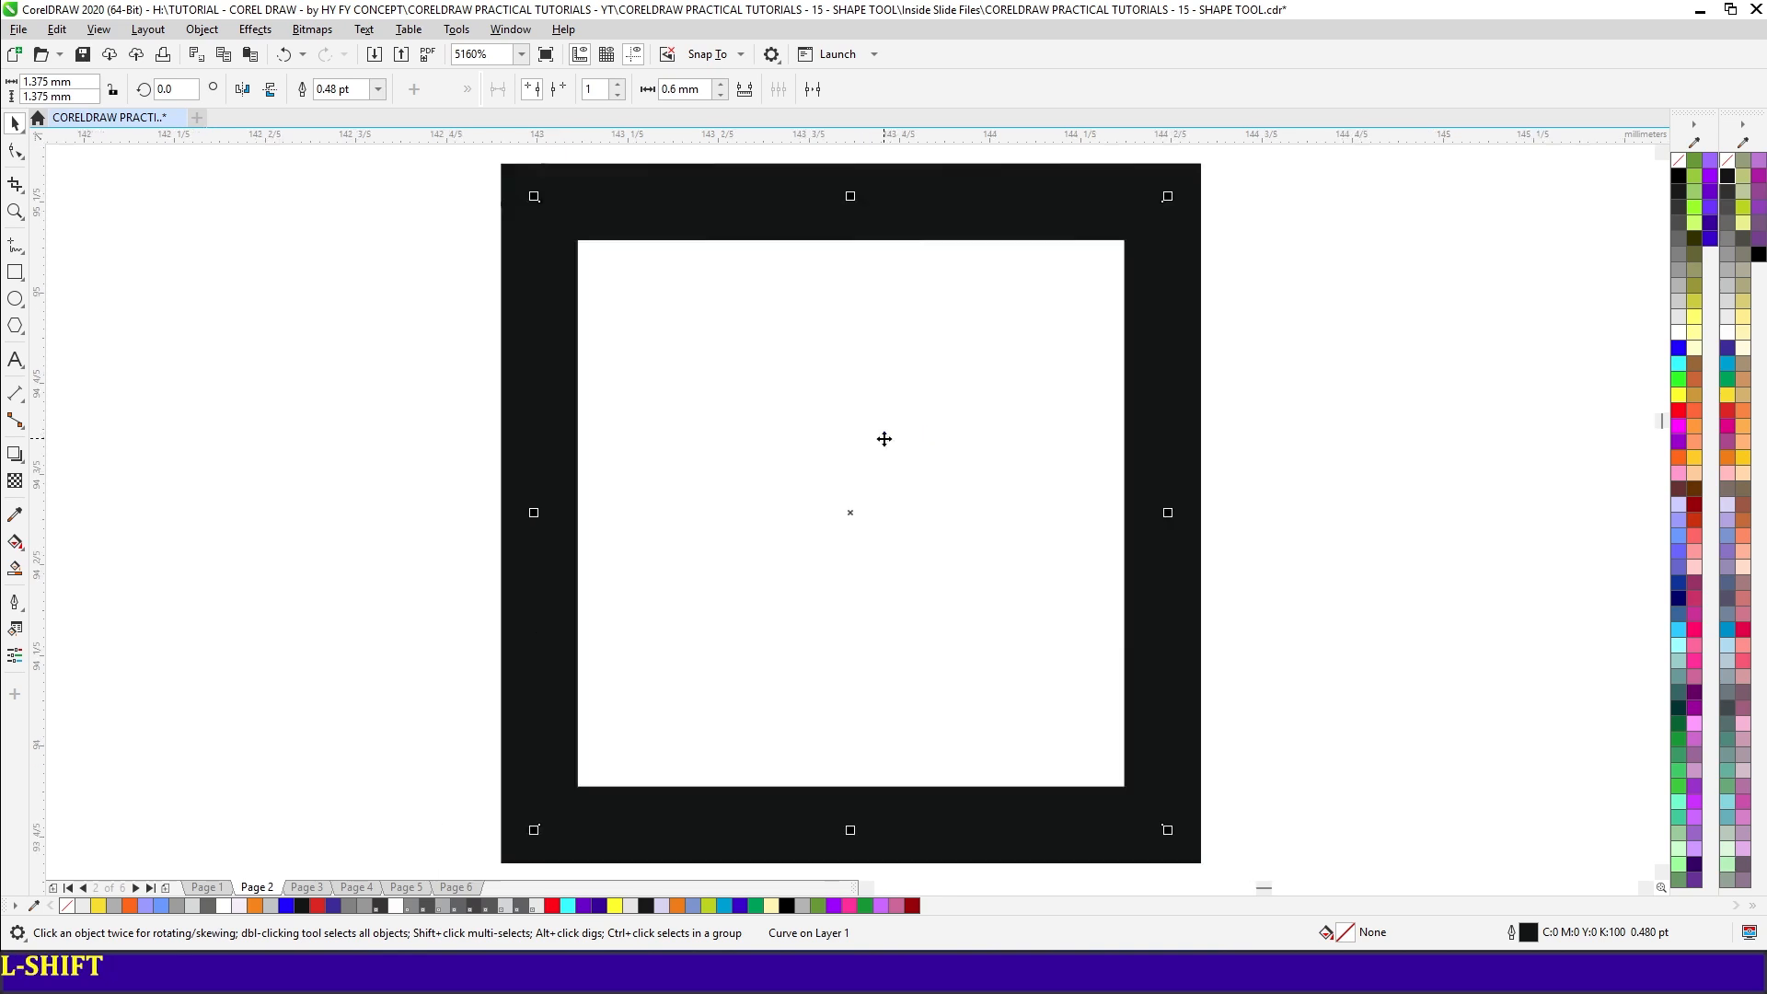
- Examine the start and end nodes at the small square outline's upper-left corner with the Shape tool
key(F10)
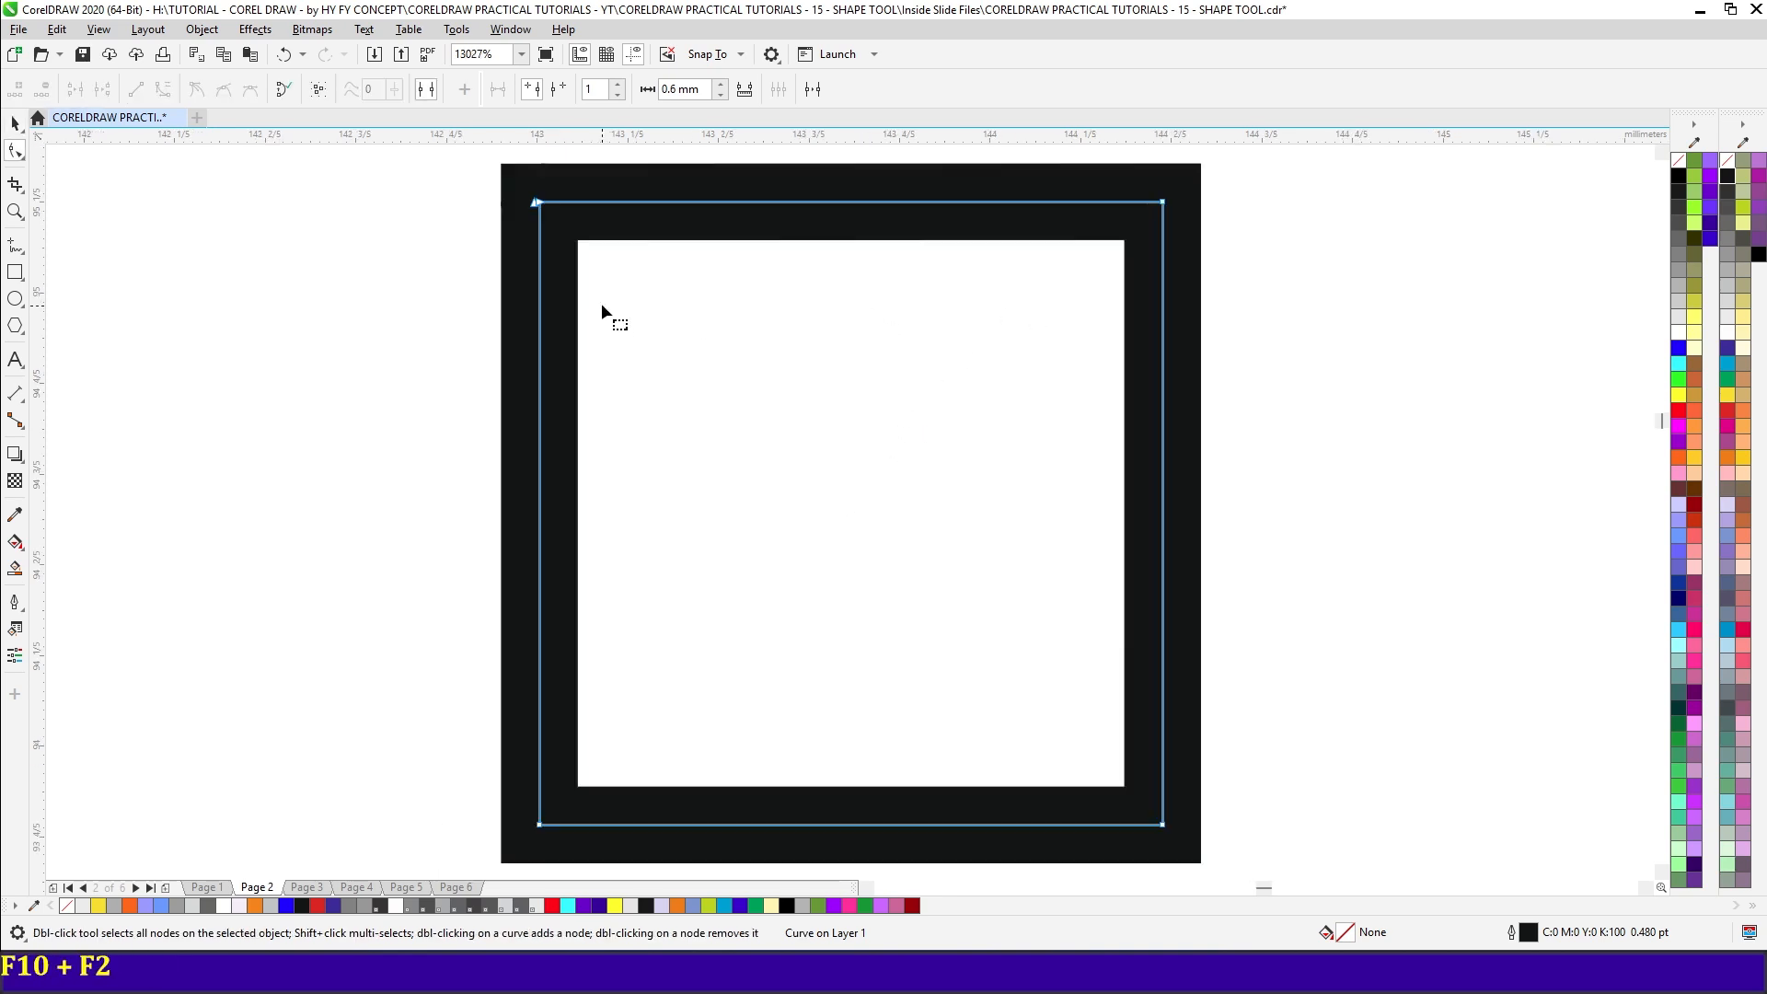
key(F2)
drag(506, 167, 622, 239)
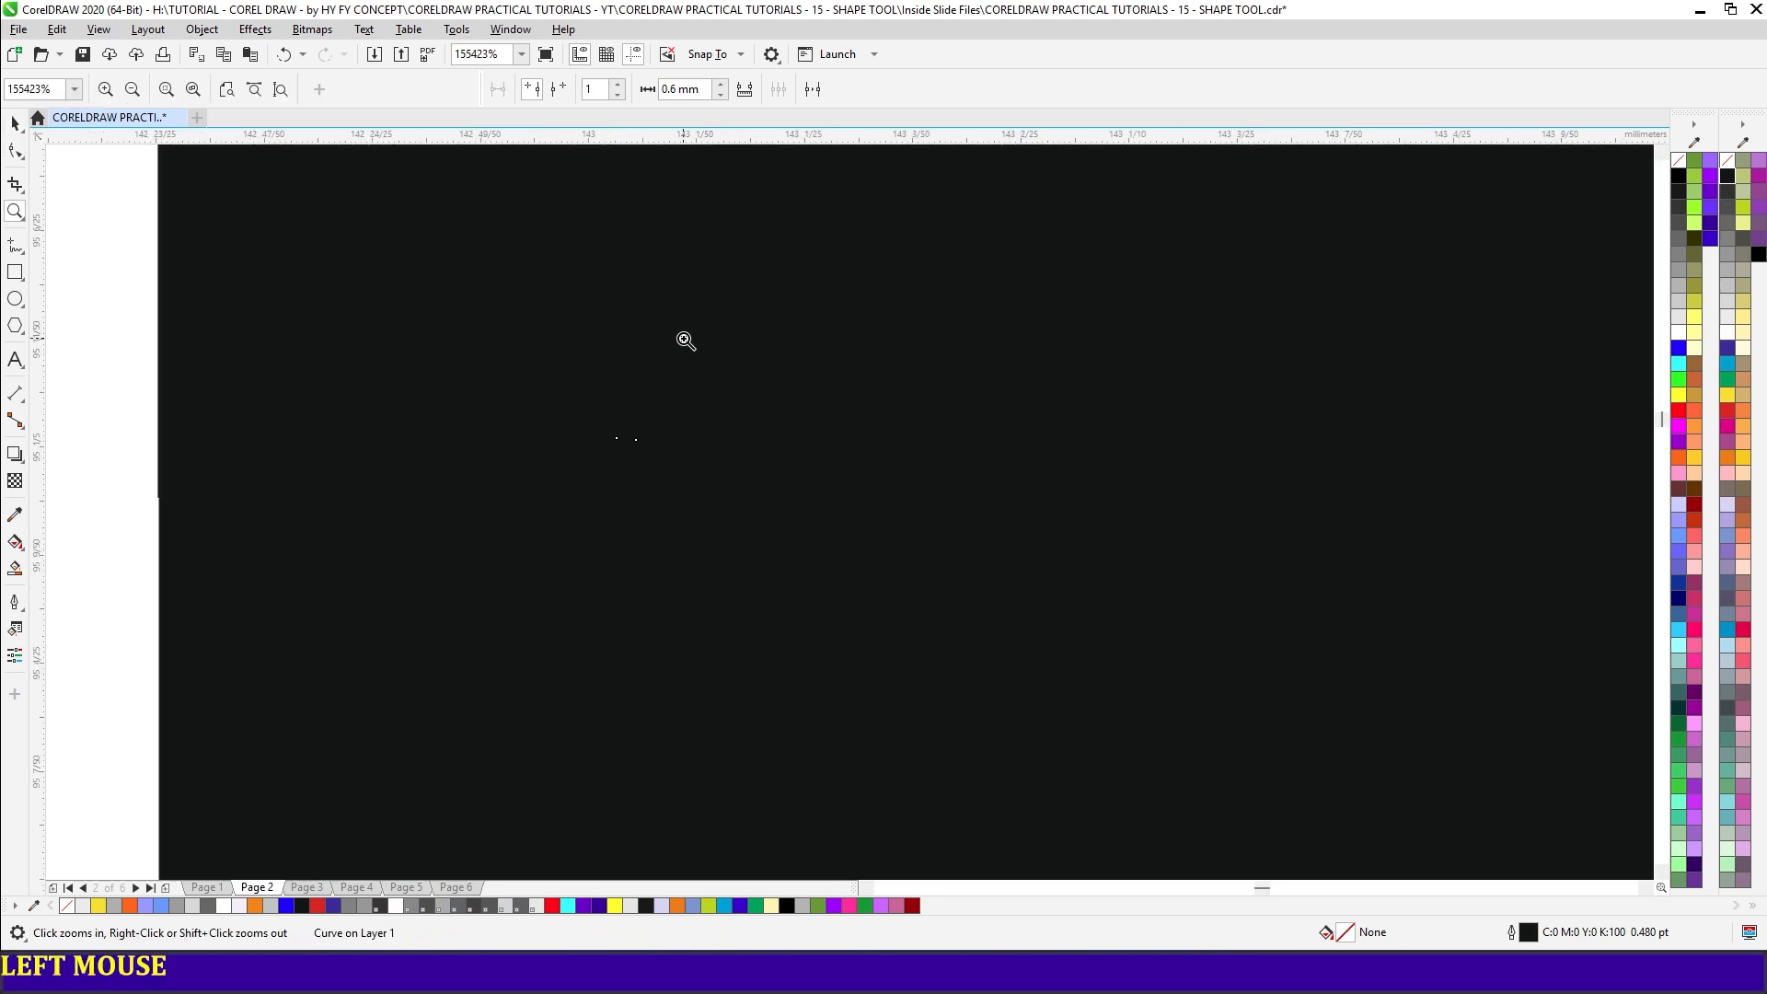
key(F10)
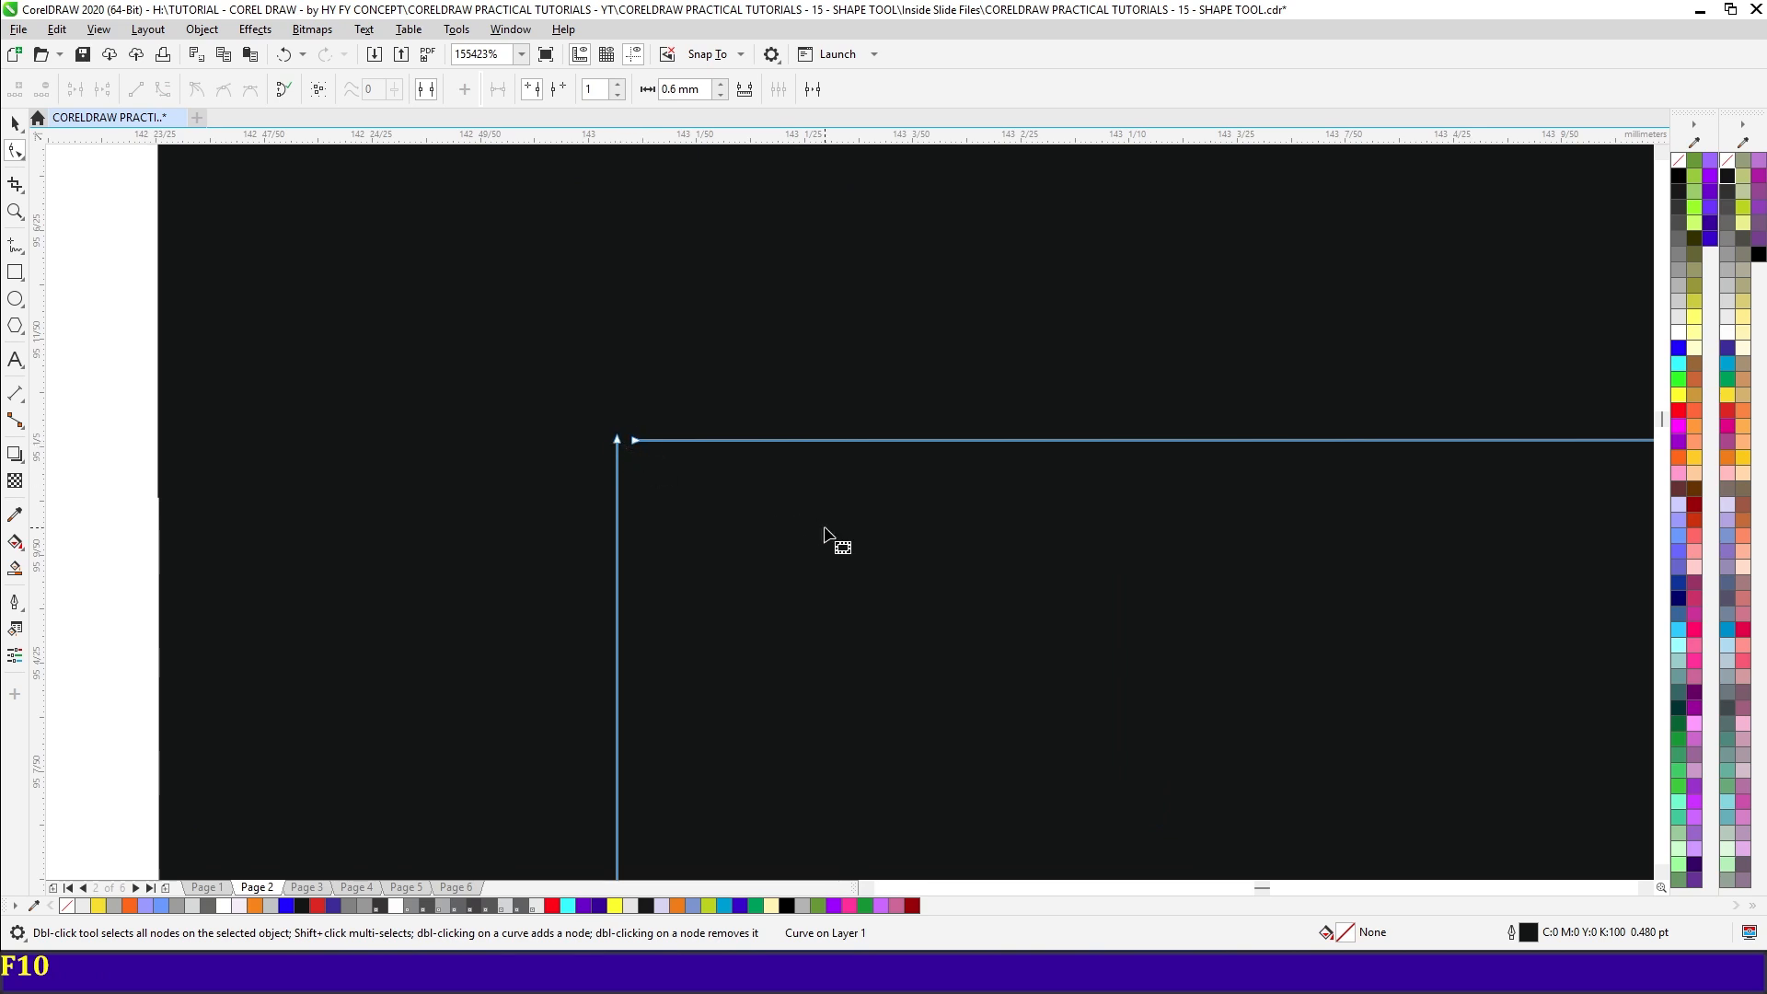
key(space)
key(shift+F2)
key(F10)
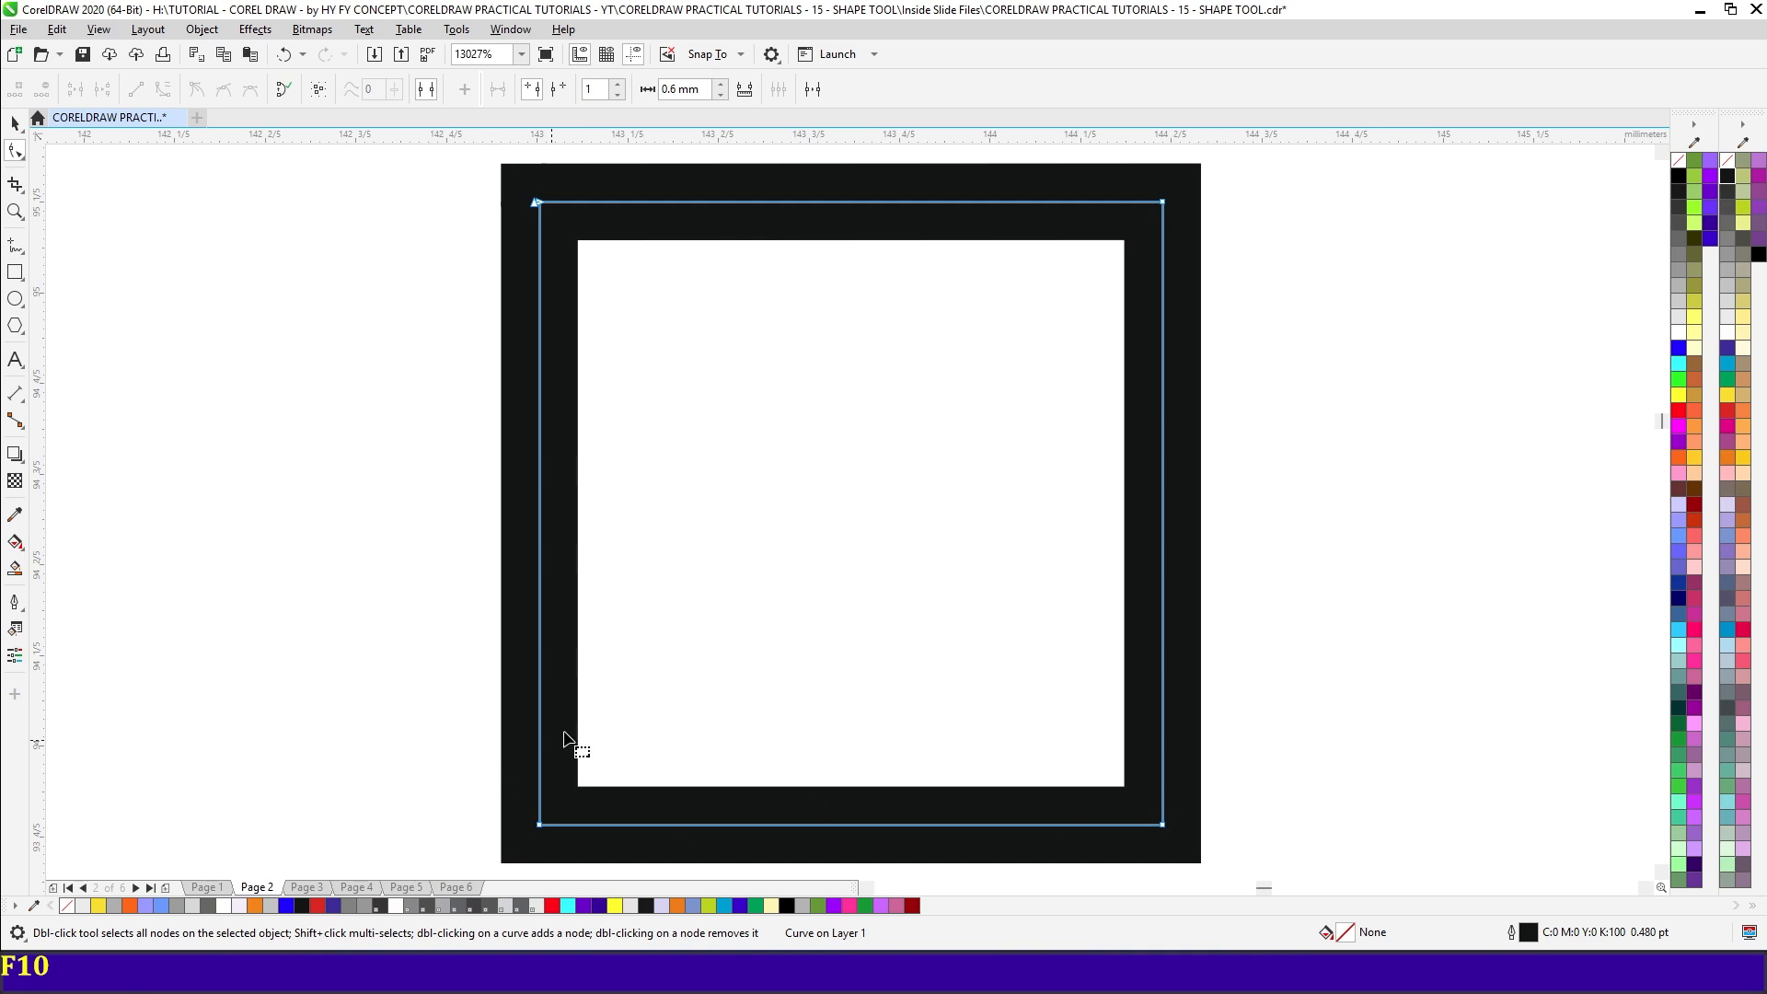
key(F4)
click(655, 408)
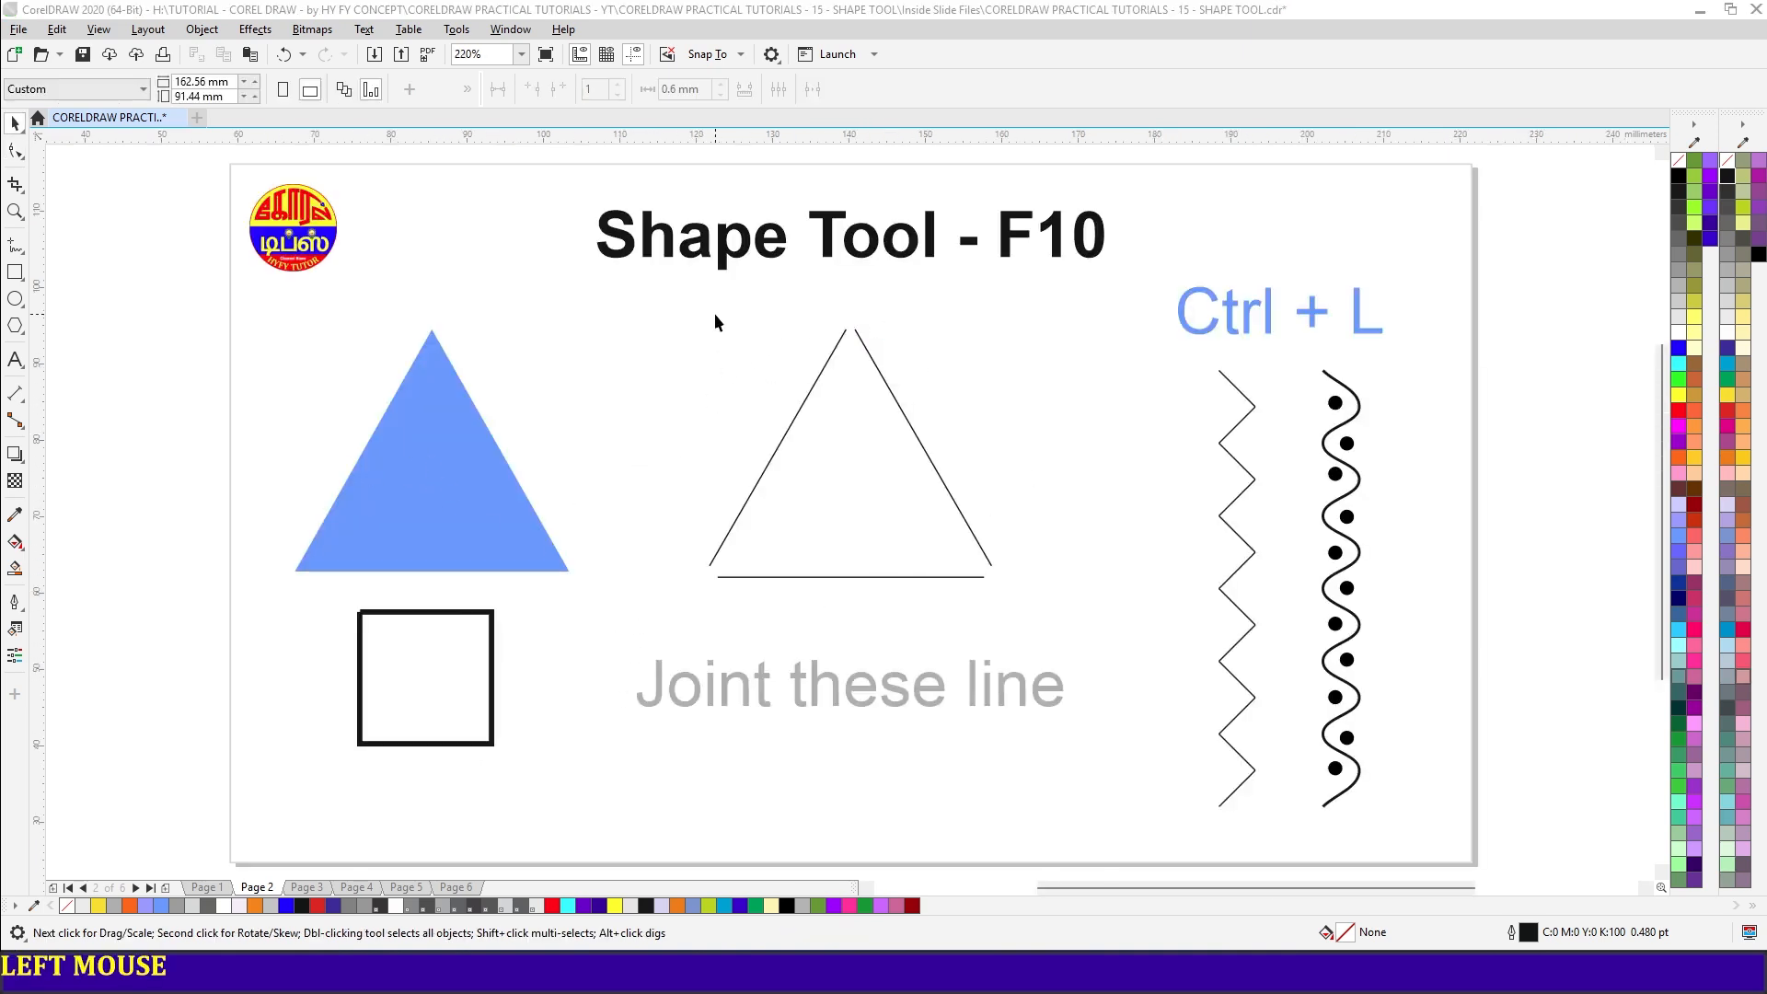
- Combine the three separate lines of the open triangle into one curve
drag(709, 311, 1008, 604)
click(201, 29)
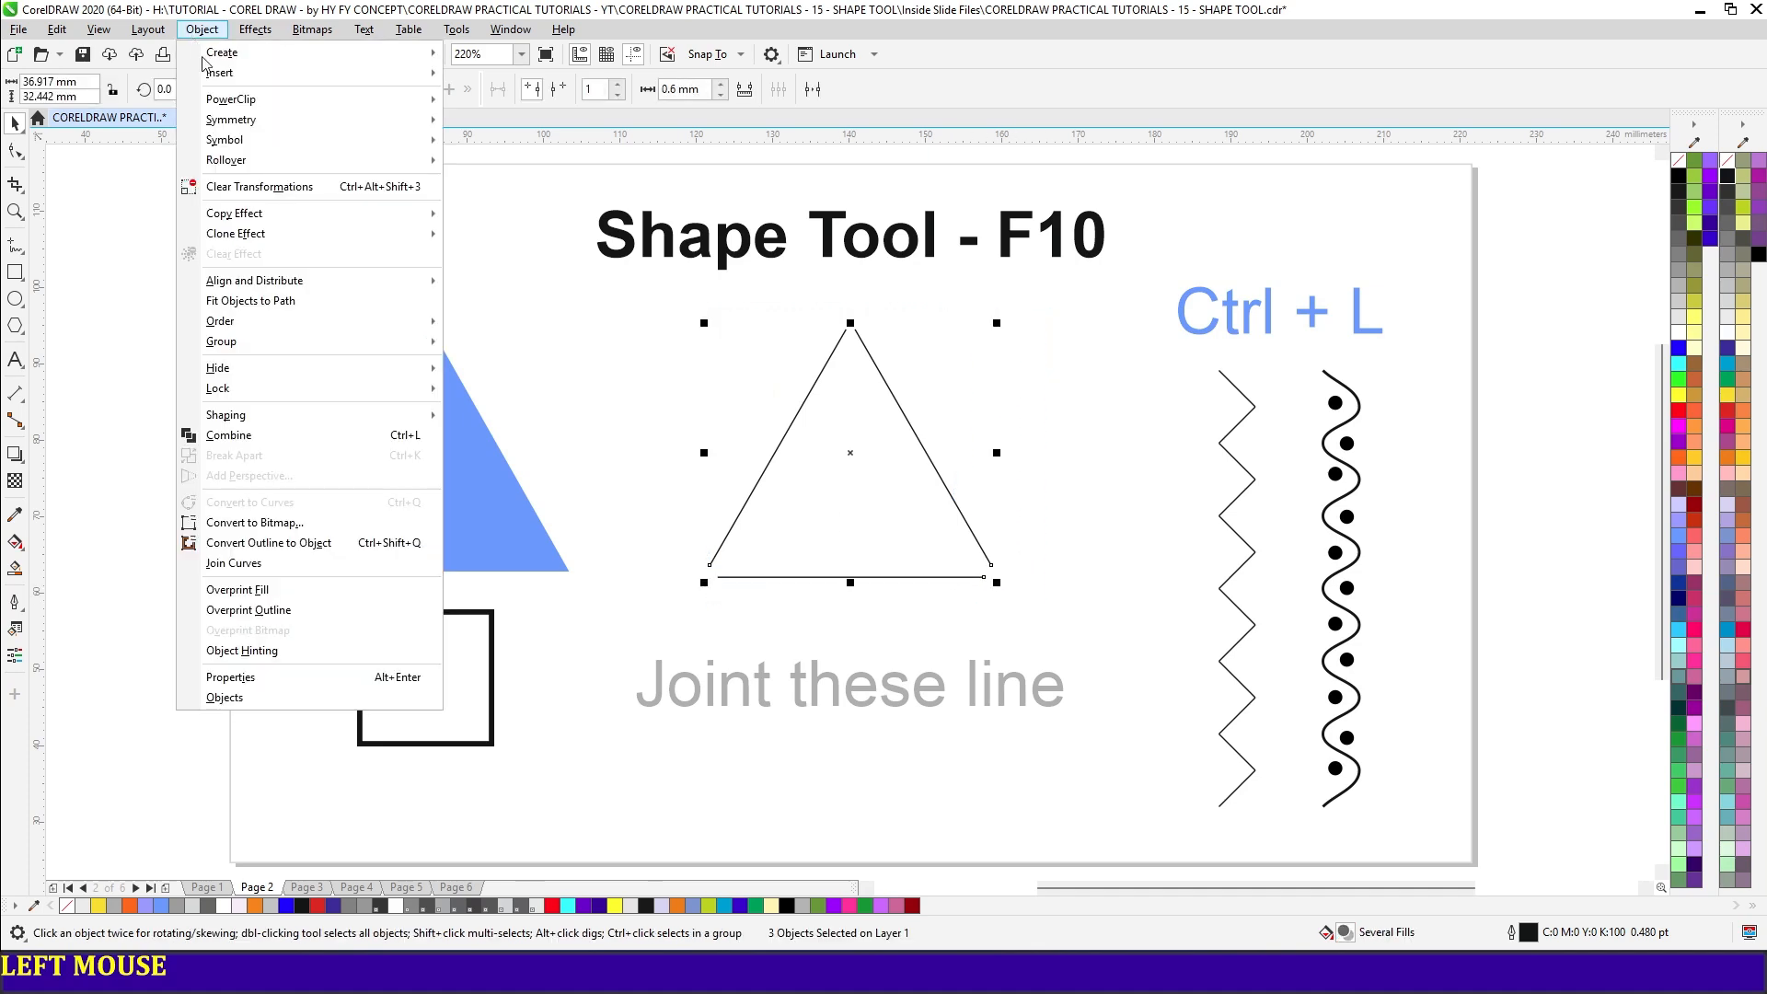
click(402, 437)
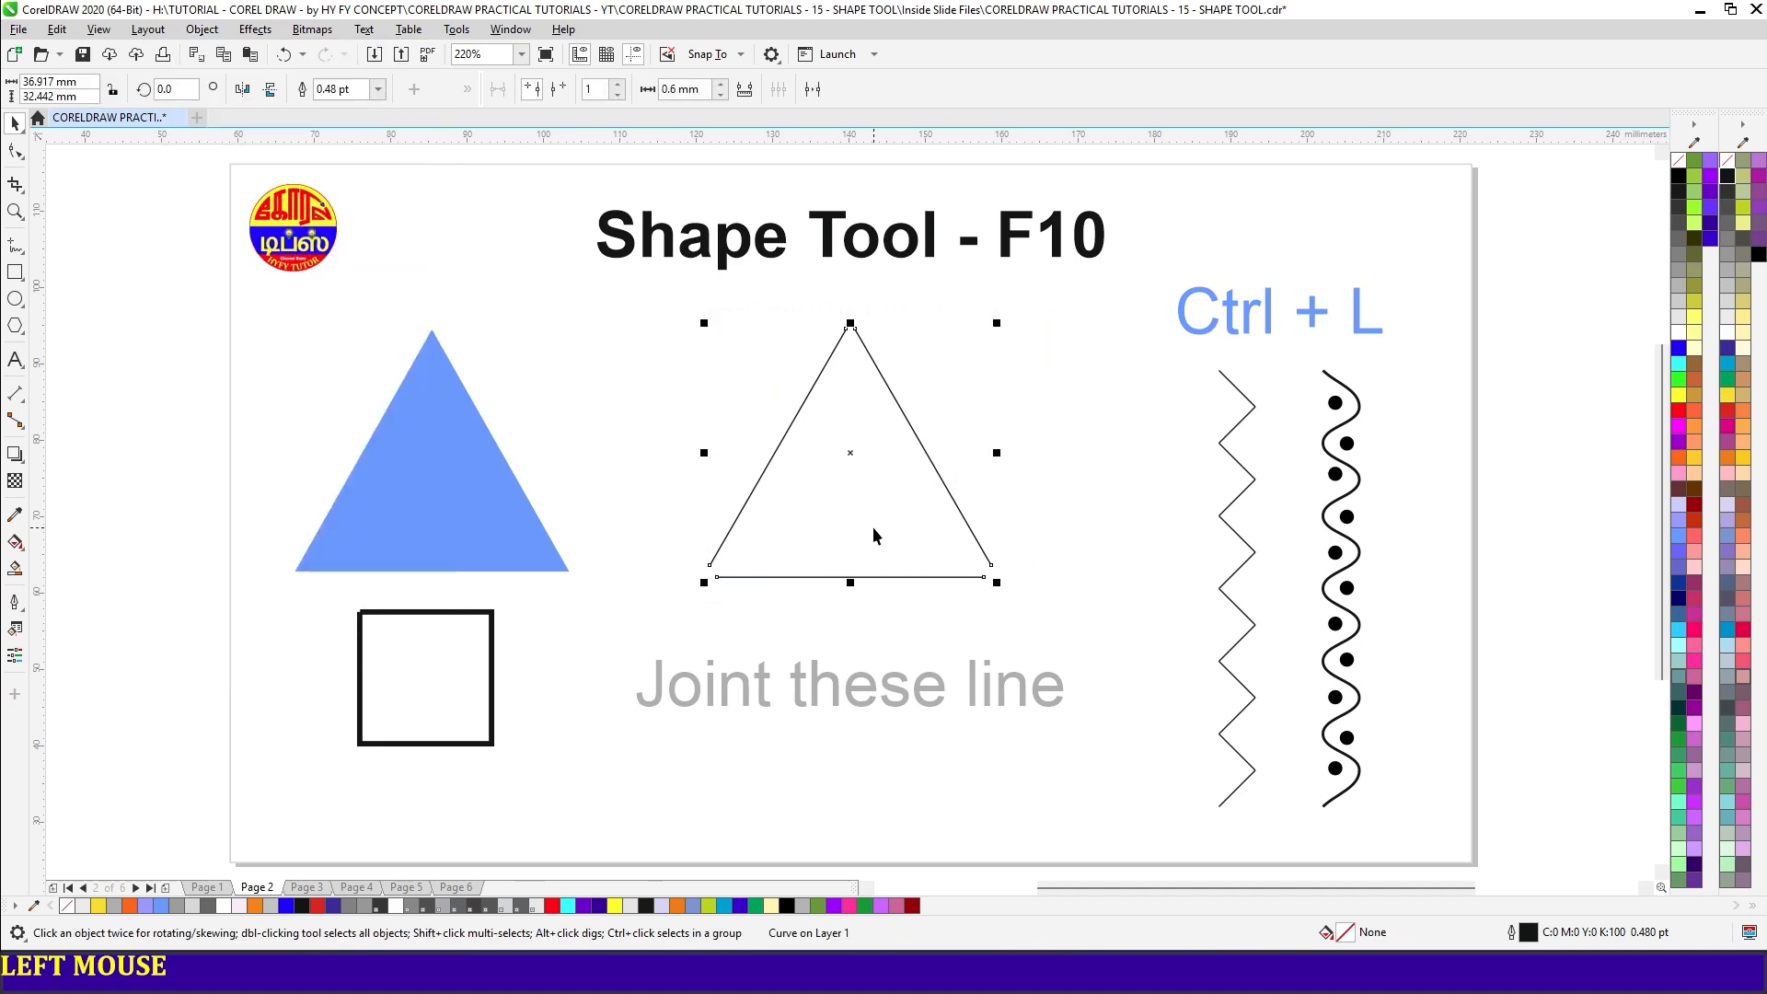
- Join the two open end nodes at the triangle's apex with the Shape tool
scroll(867, 381, up, 5)
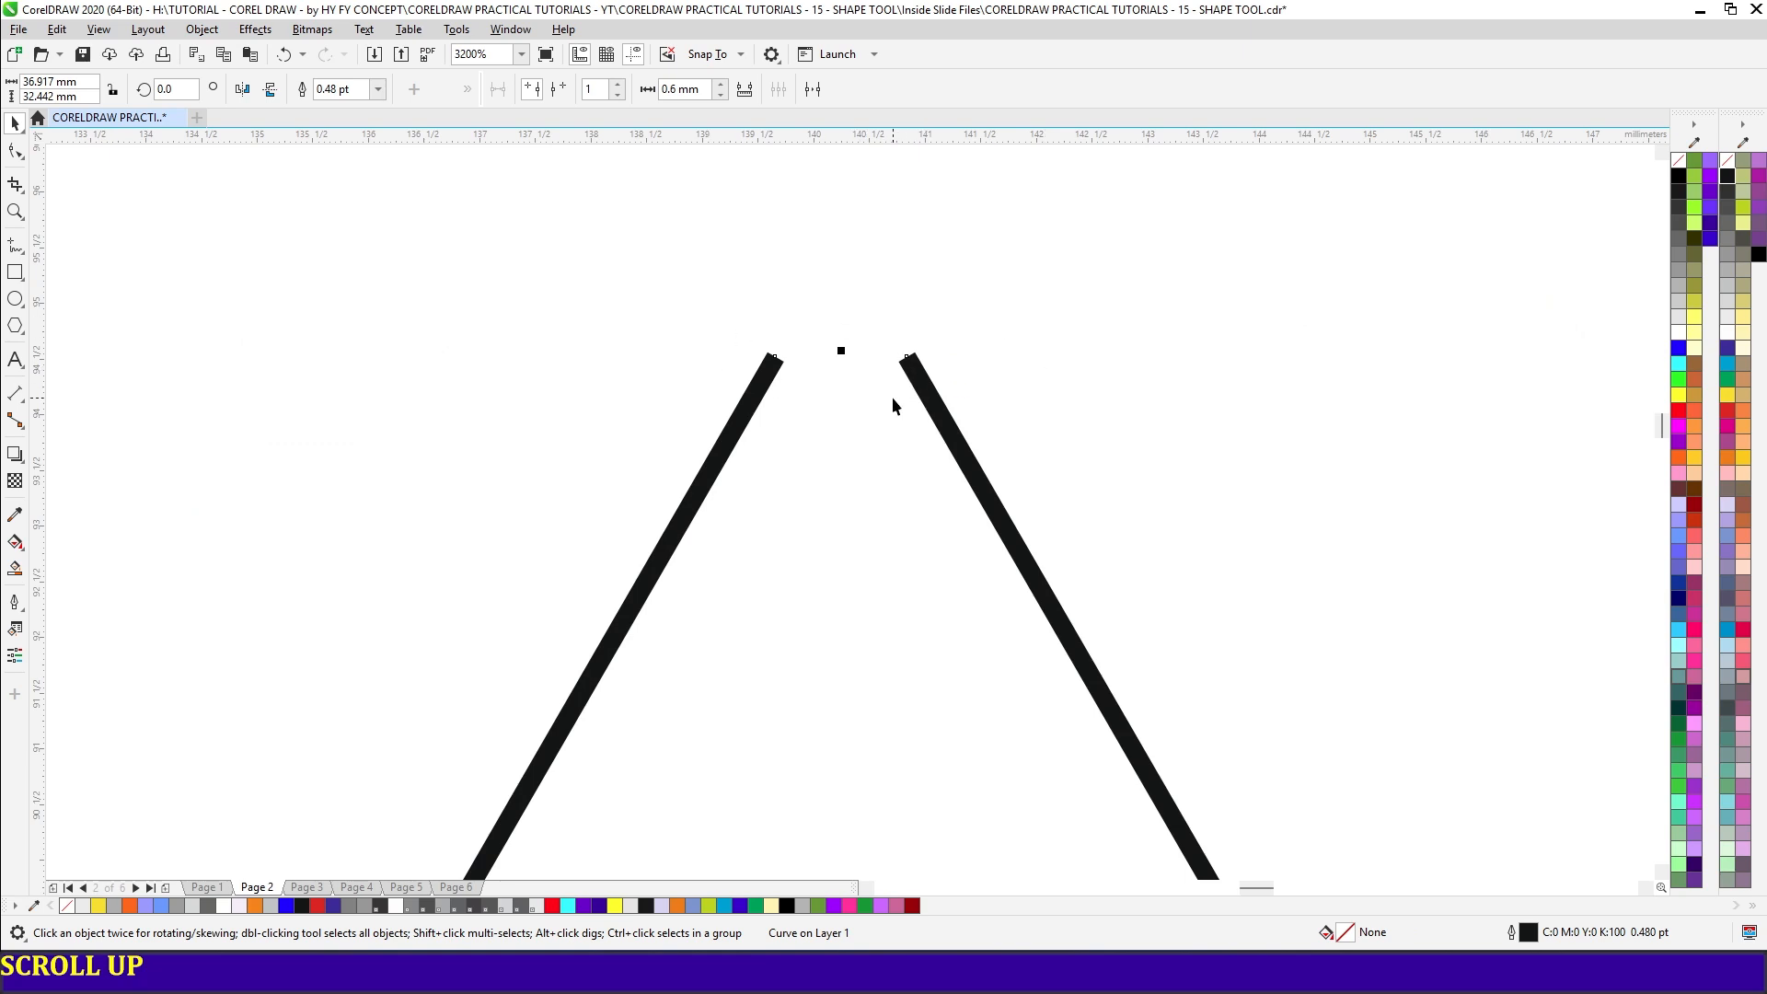
key(F10)
drag(698, 296, 967, 410)
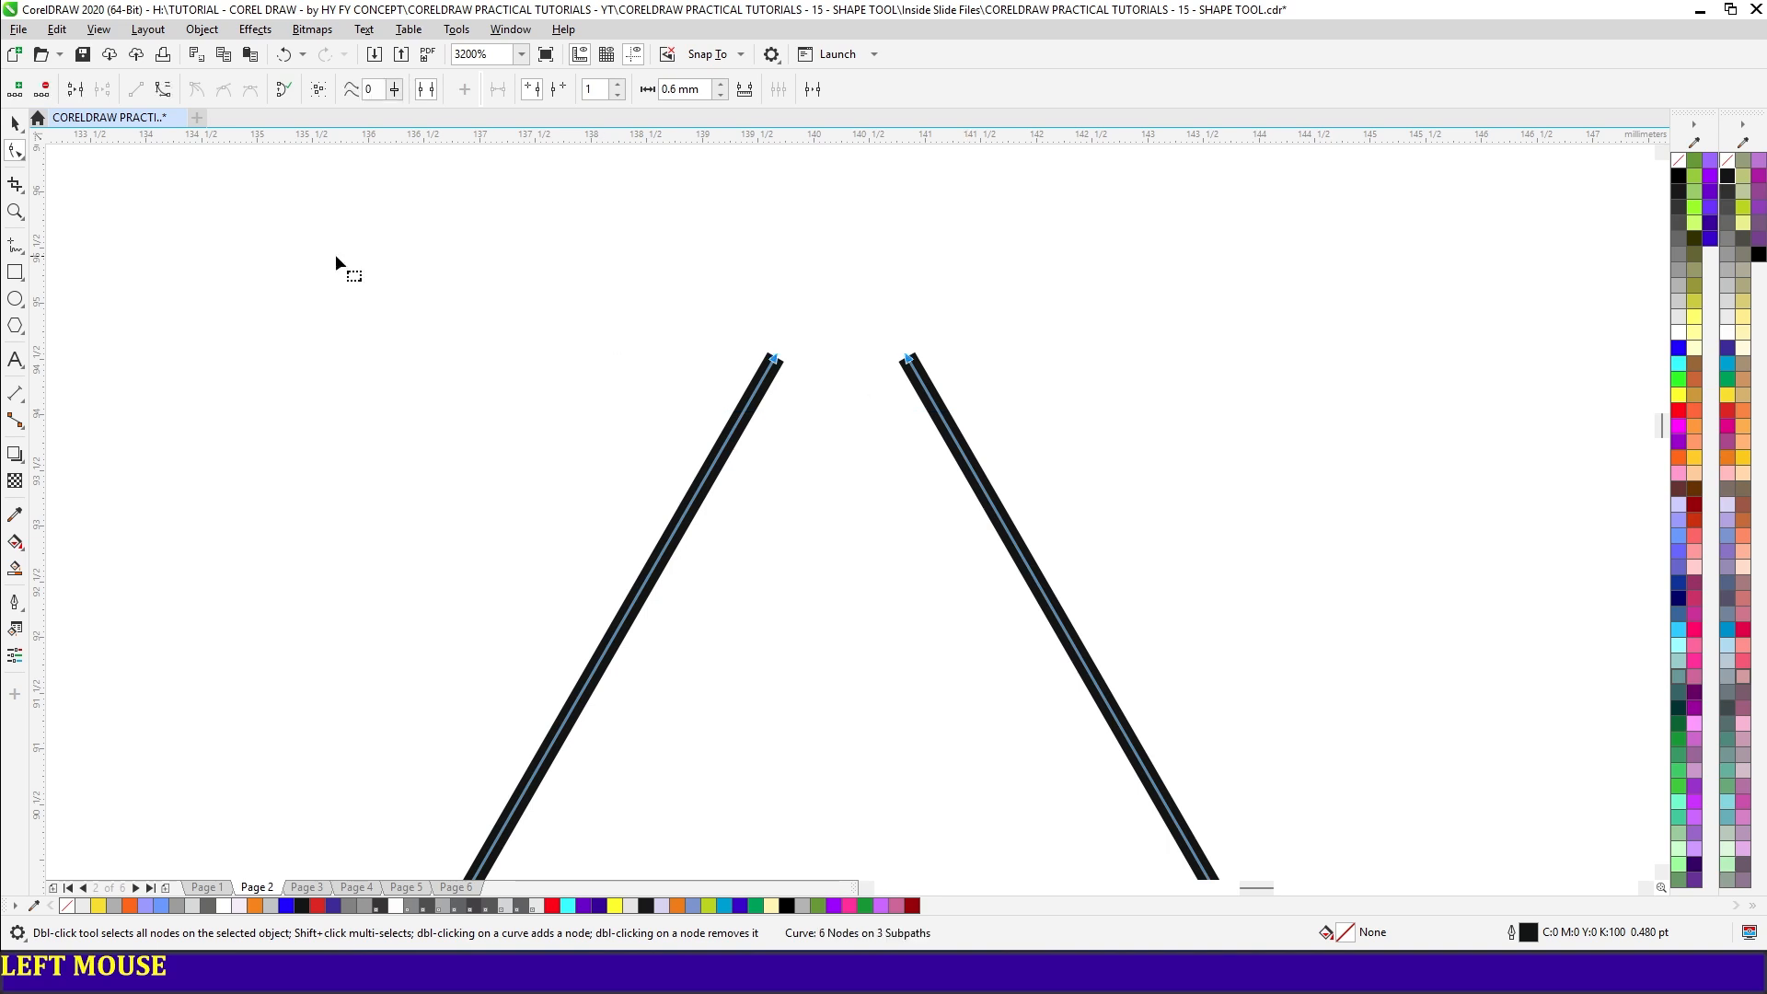
click(76, 90)
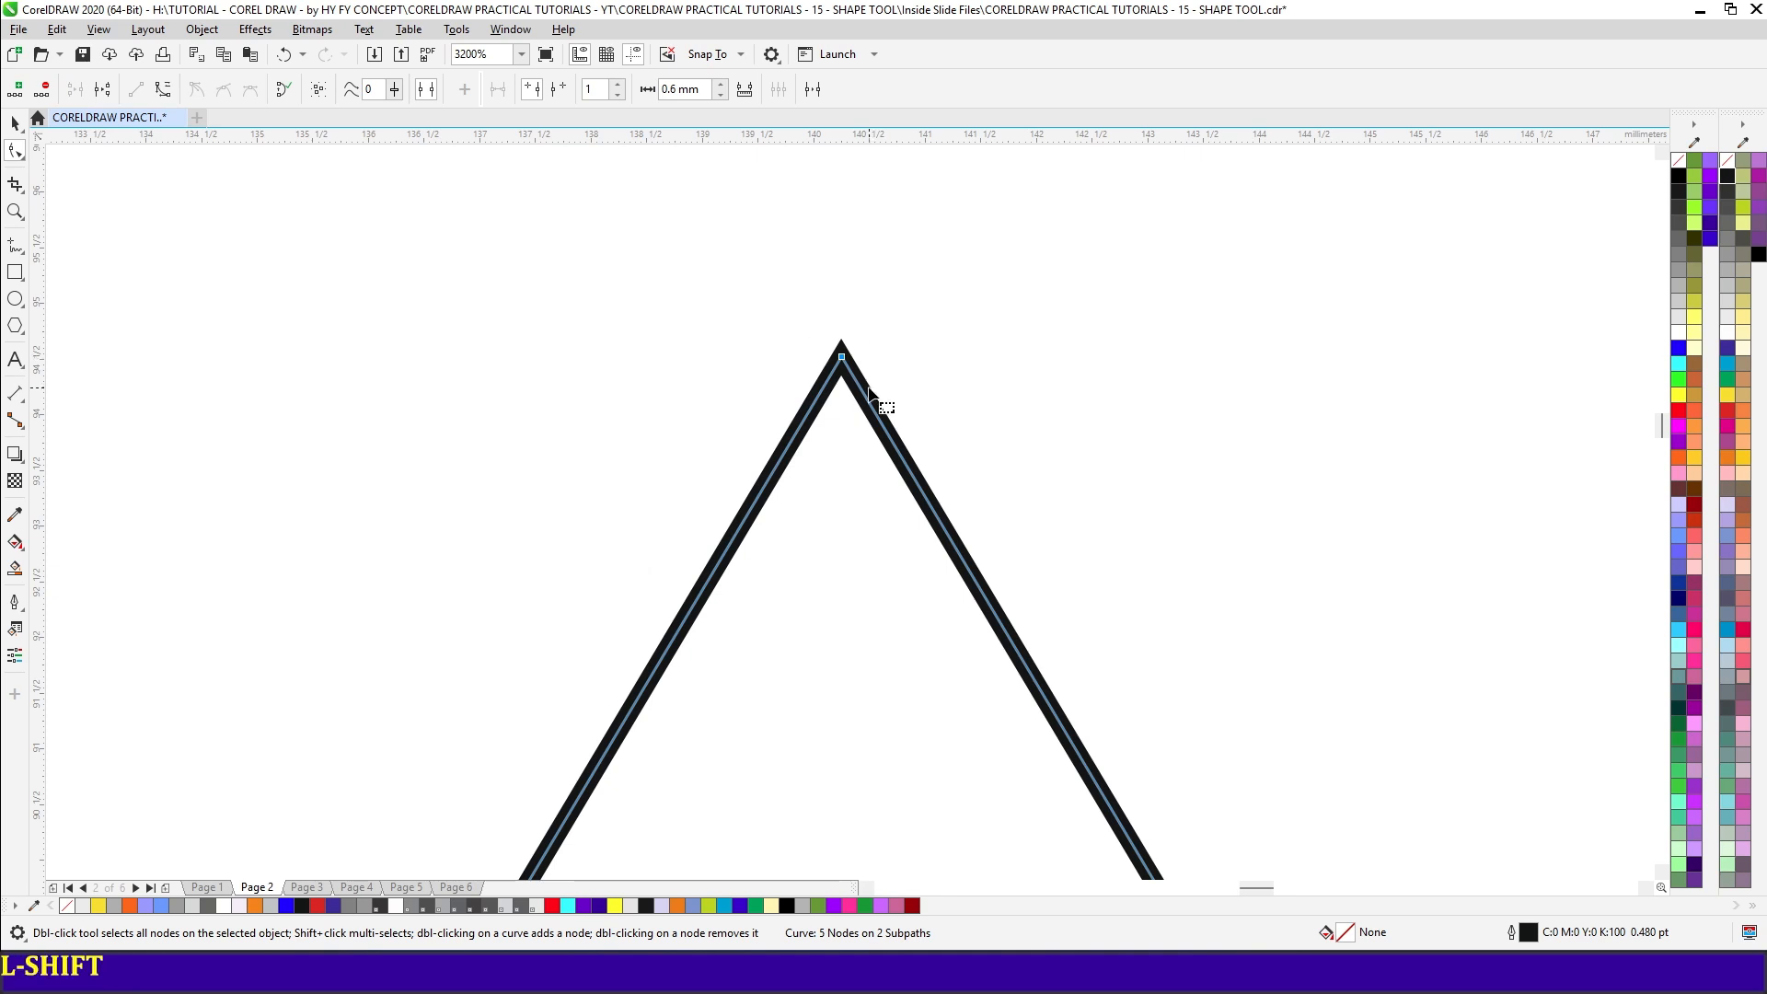
- Join the open end nodes at the triangle's base corners and fill the closed triangle with purple
key(shift+F2)
drag(493, 828, 396, 854)
click(76, 90)
key(space)
key(shift+F4)
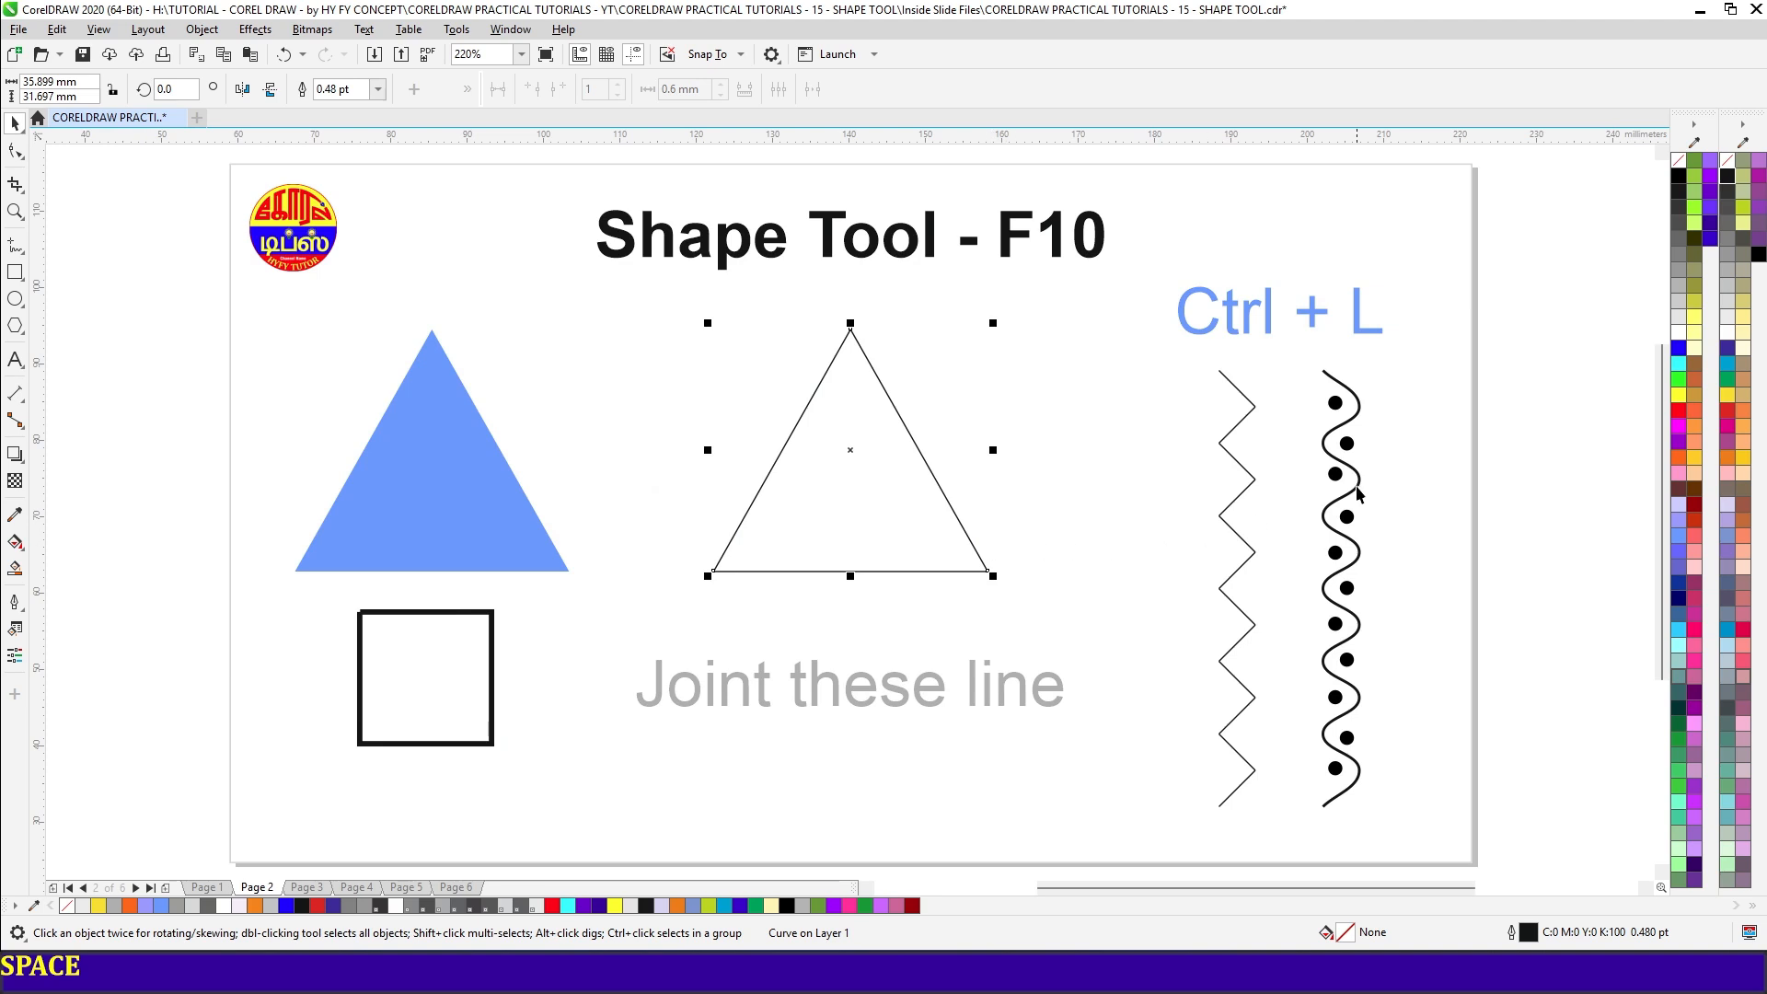
click(1712, 176)
click(660, 406)
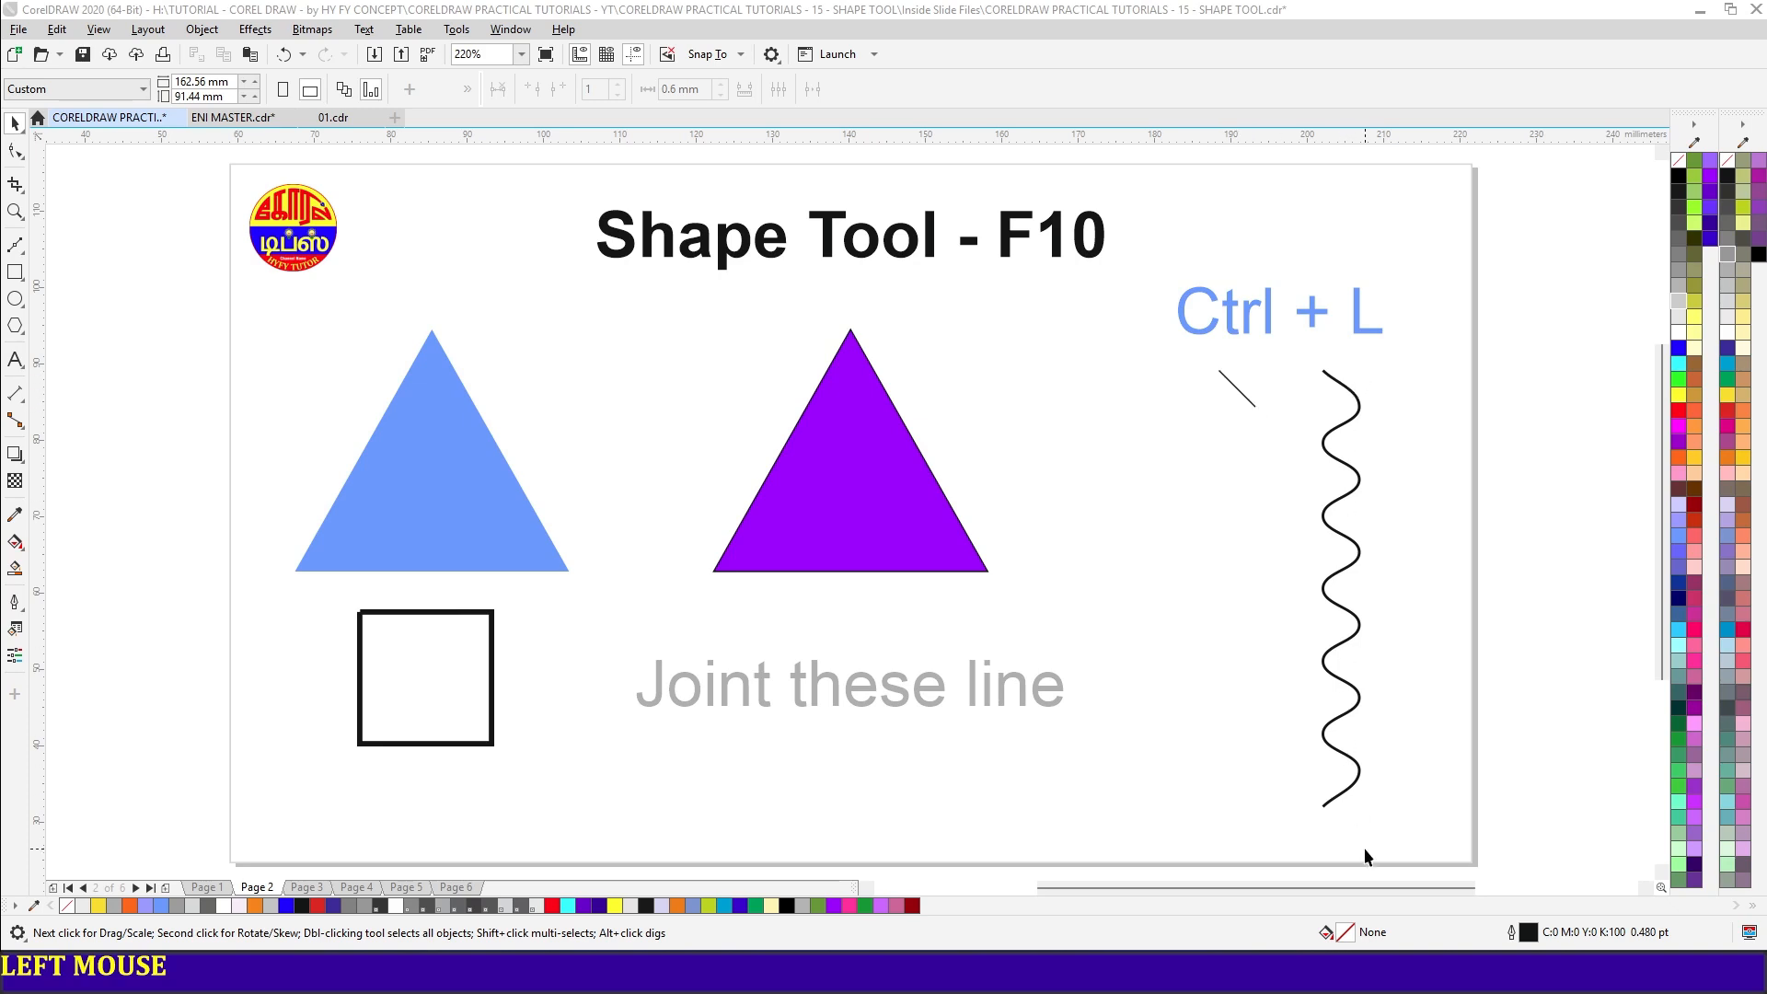
- Draw a diagonal Bézier line about 4.8 mm wide and 4.6 mm high beside the short line below the "Ctrl + L" text
key(space)
click(1199, 382)
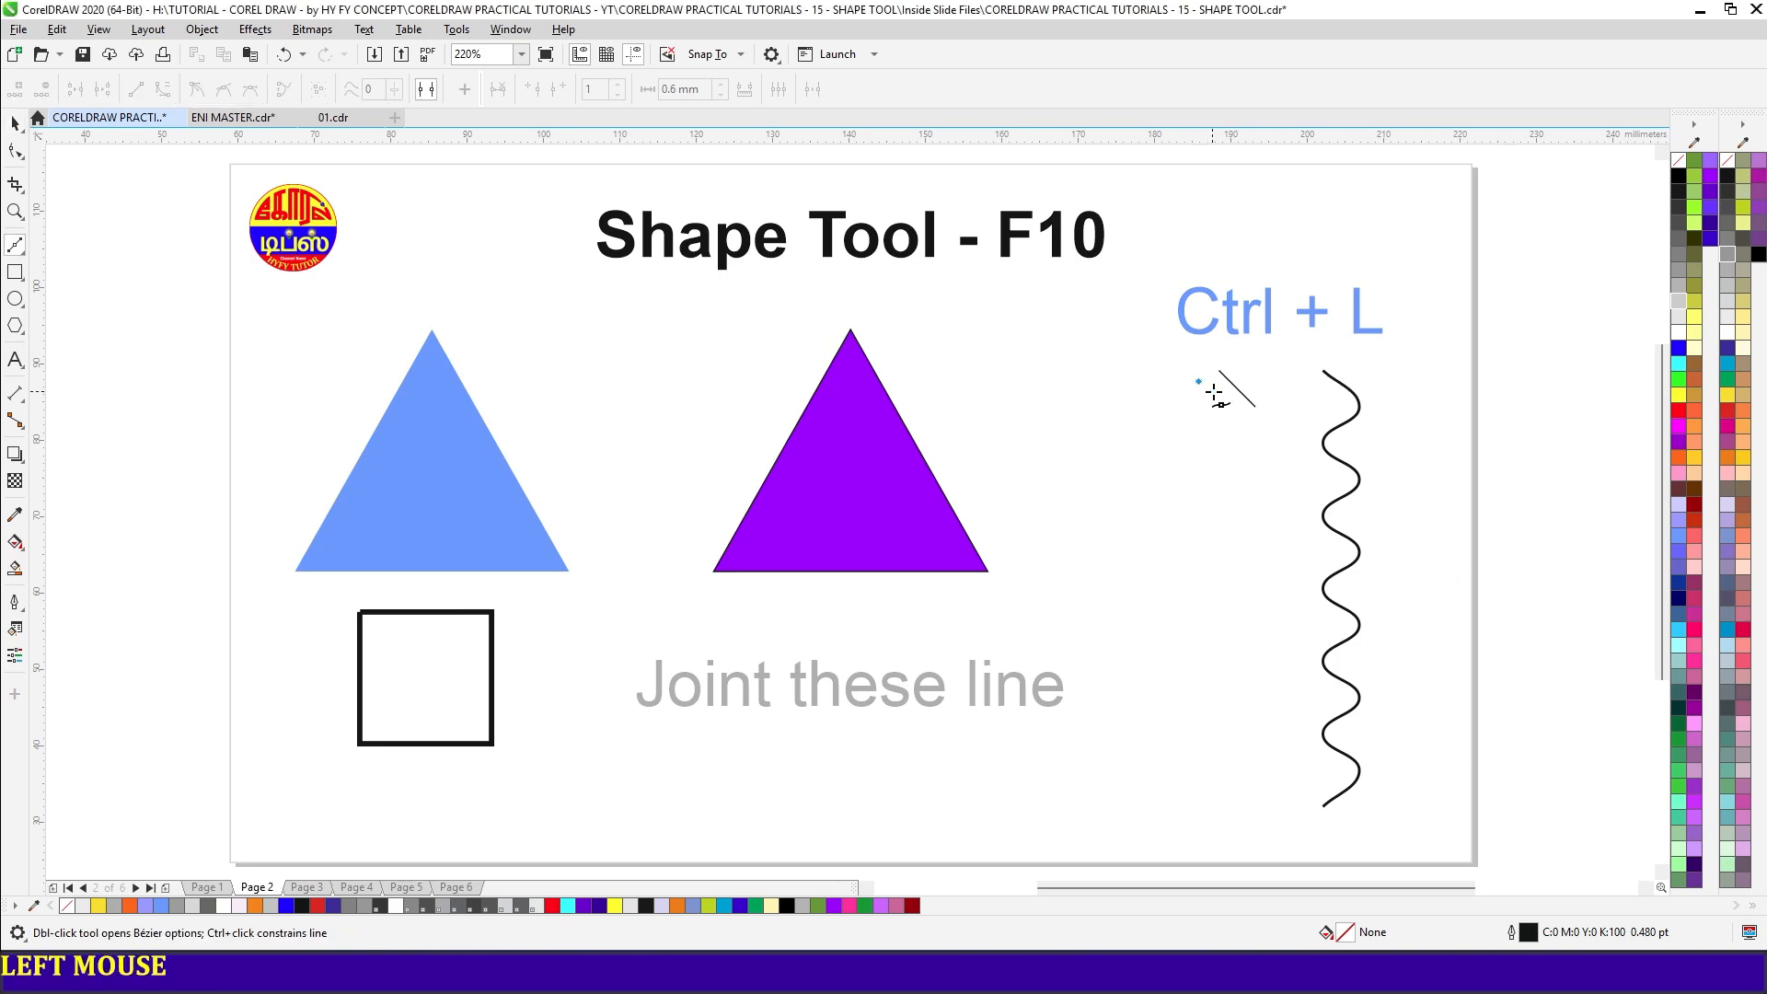
click(1236, 417)
scroll(1234, 400, up, 5)
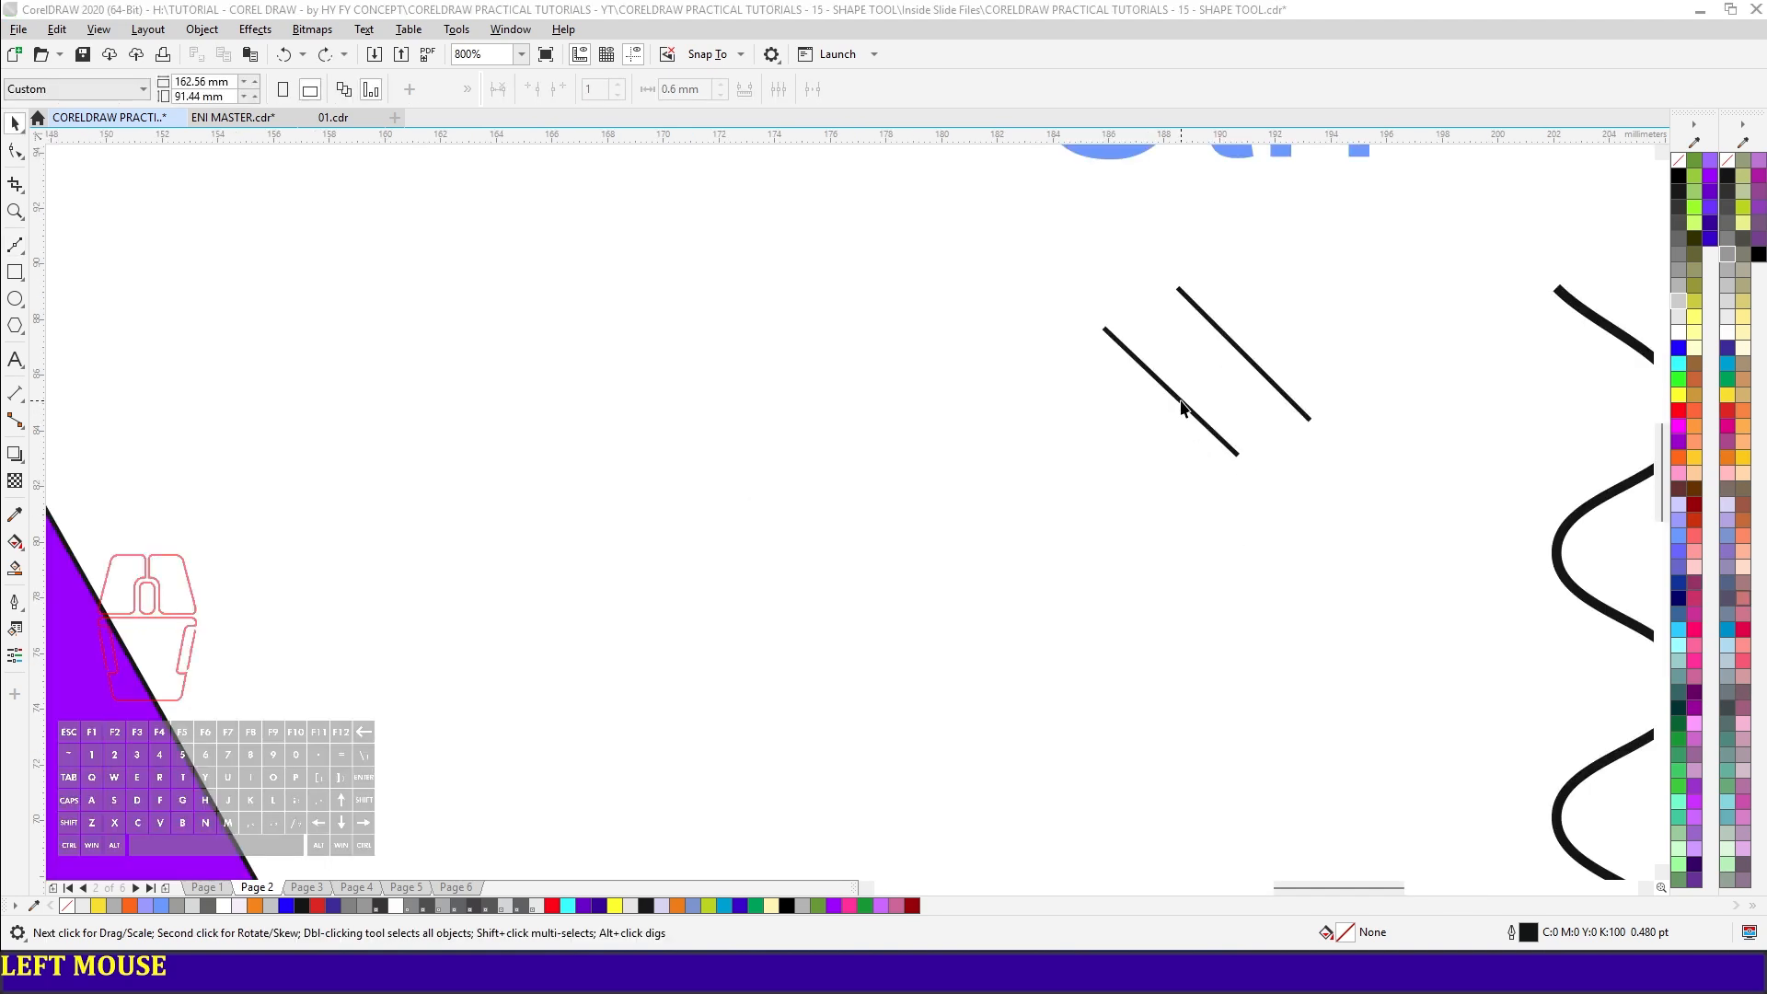
- Duplicate the new diagonal line, mirror the copy vertically, and attach it to the original's lower end to form a chevron
key(space)
key(KP_Add)
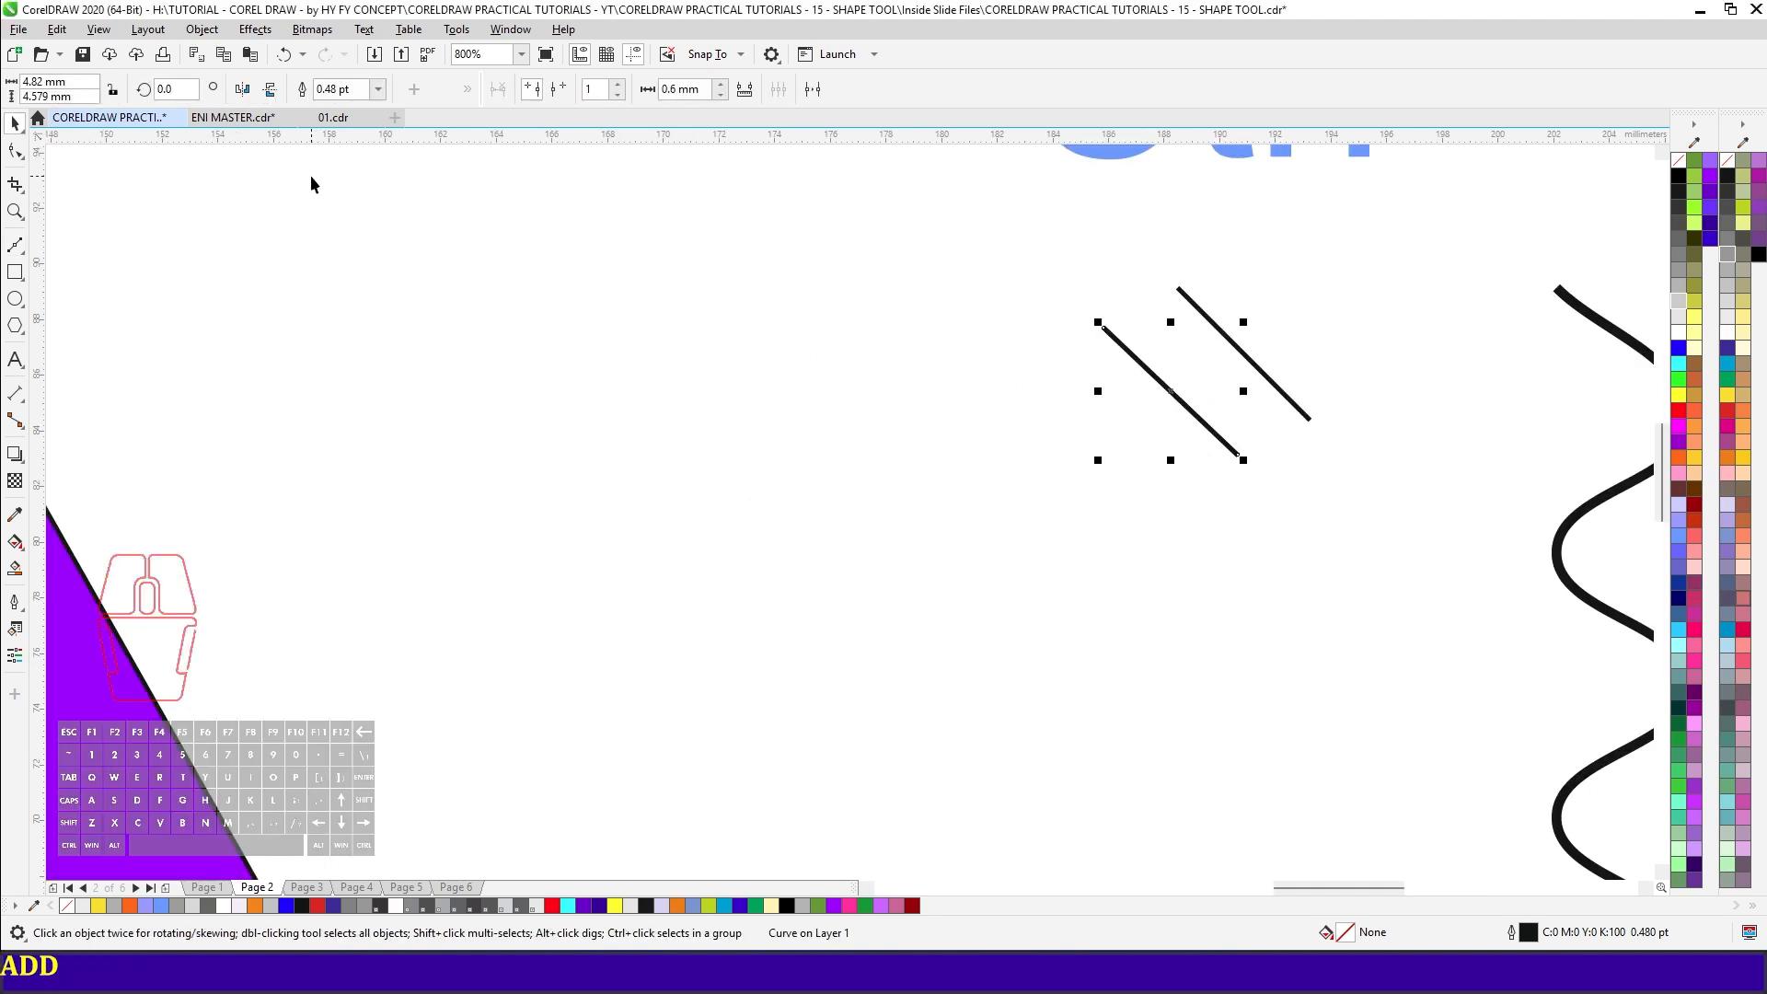
click(270, 92)
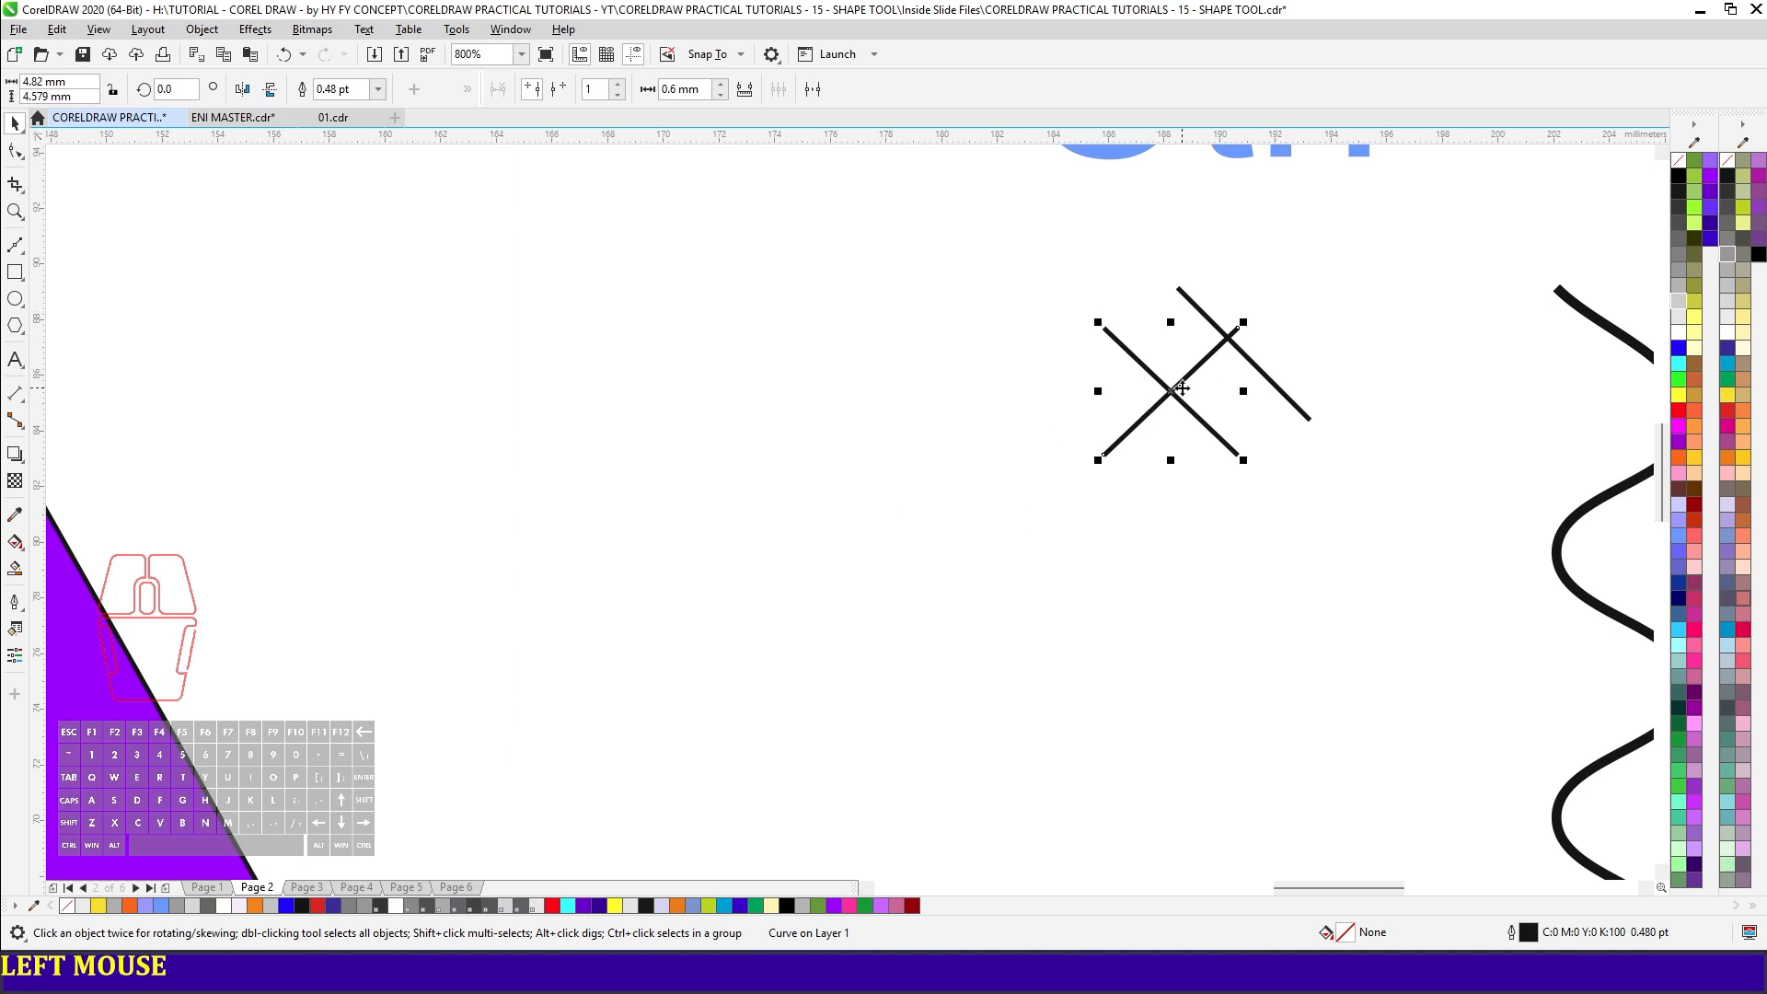
drag(1237, 325, 1237, 457)
- Combine the chevron's two lines into one curve and join their end nodes at the tip
shift+click(1206, 427)
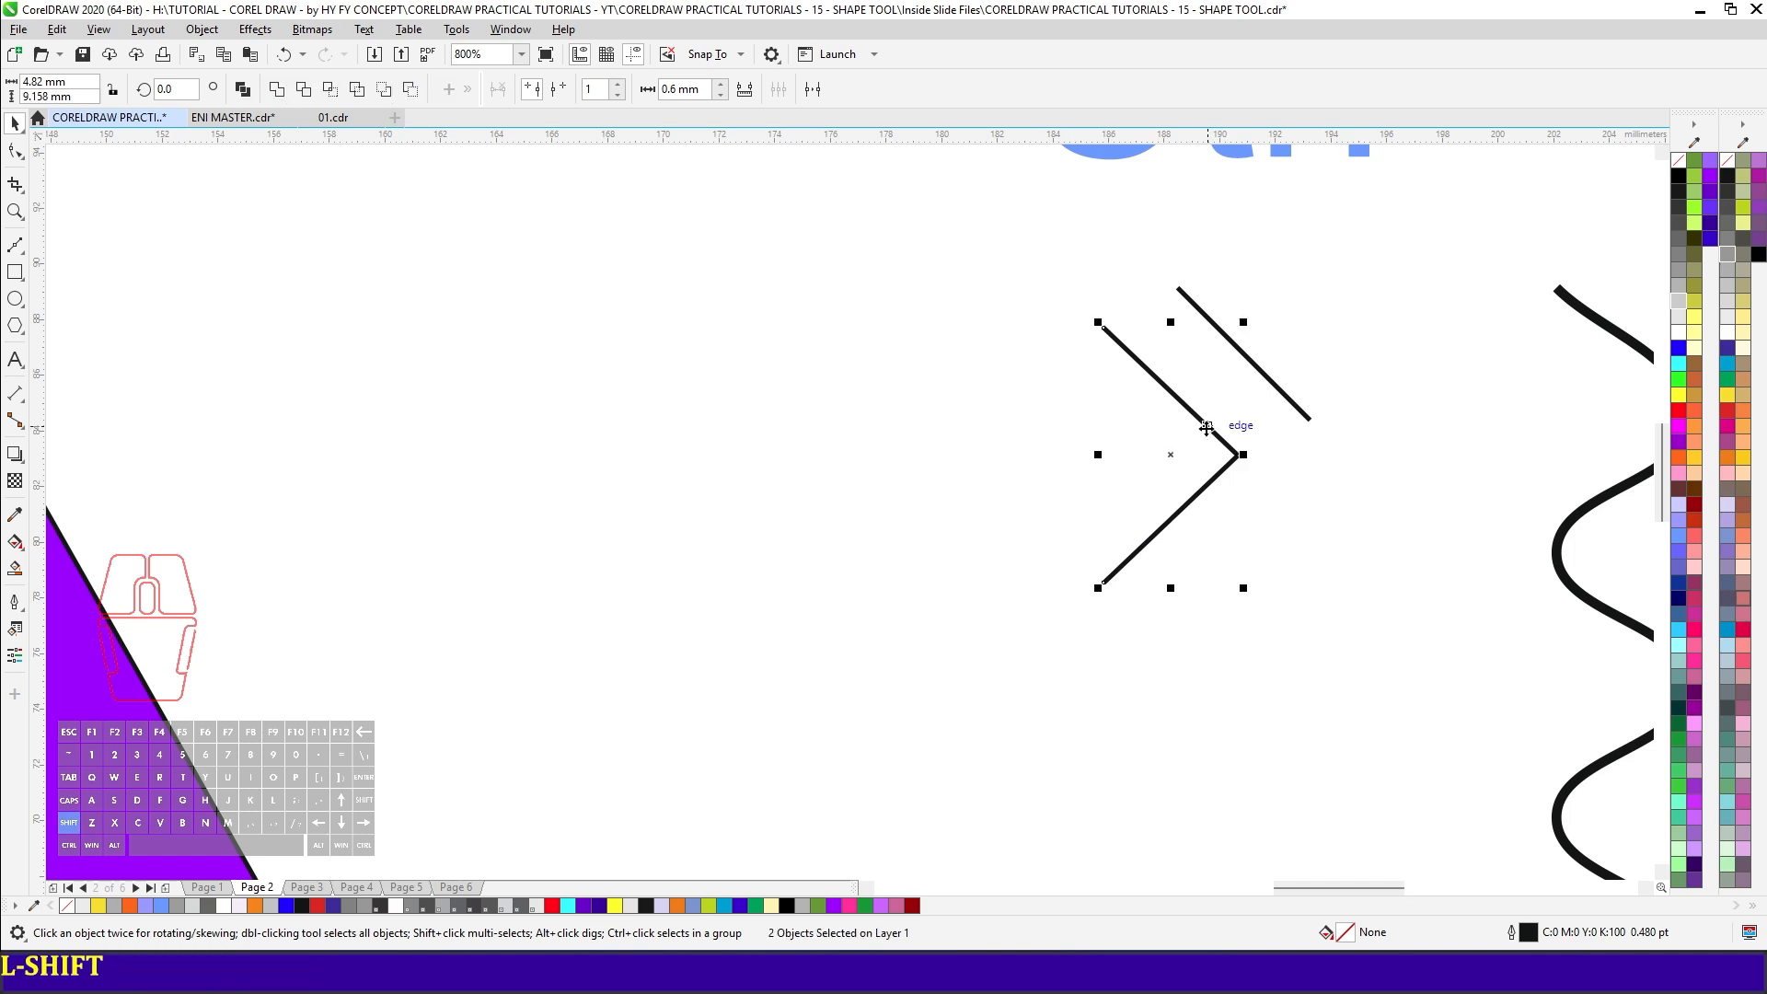
key(ctrl+l)
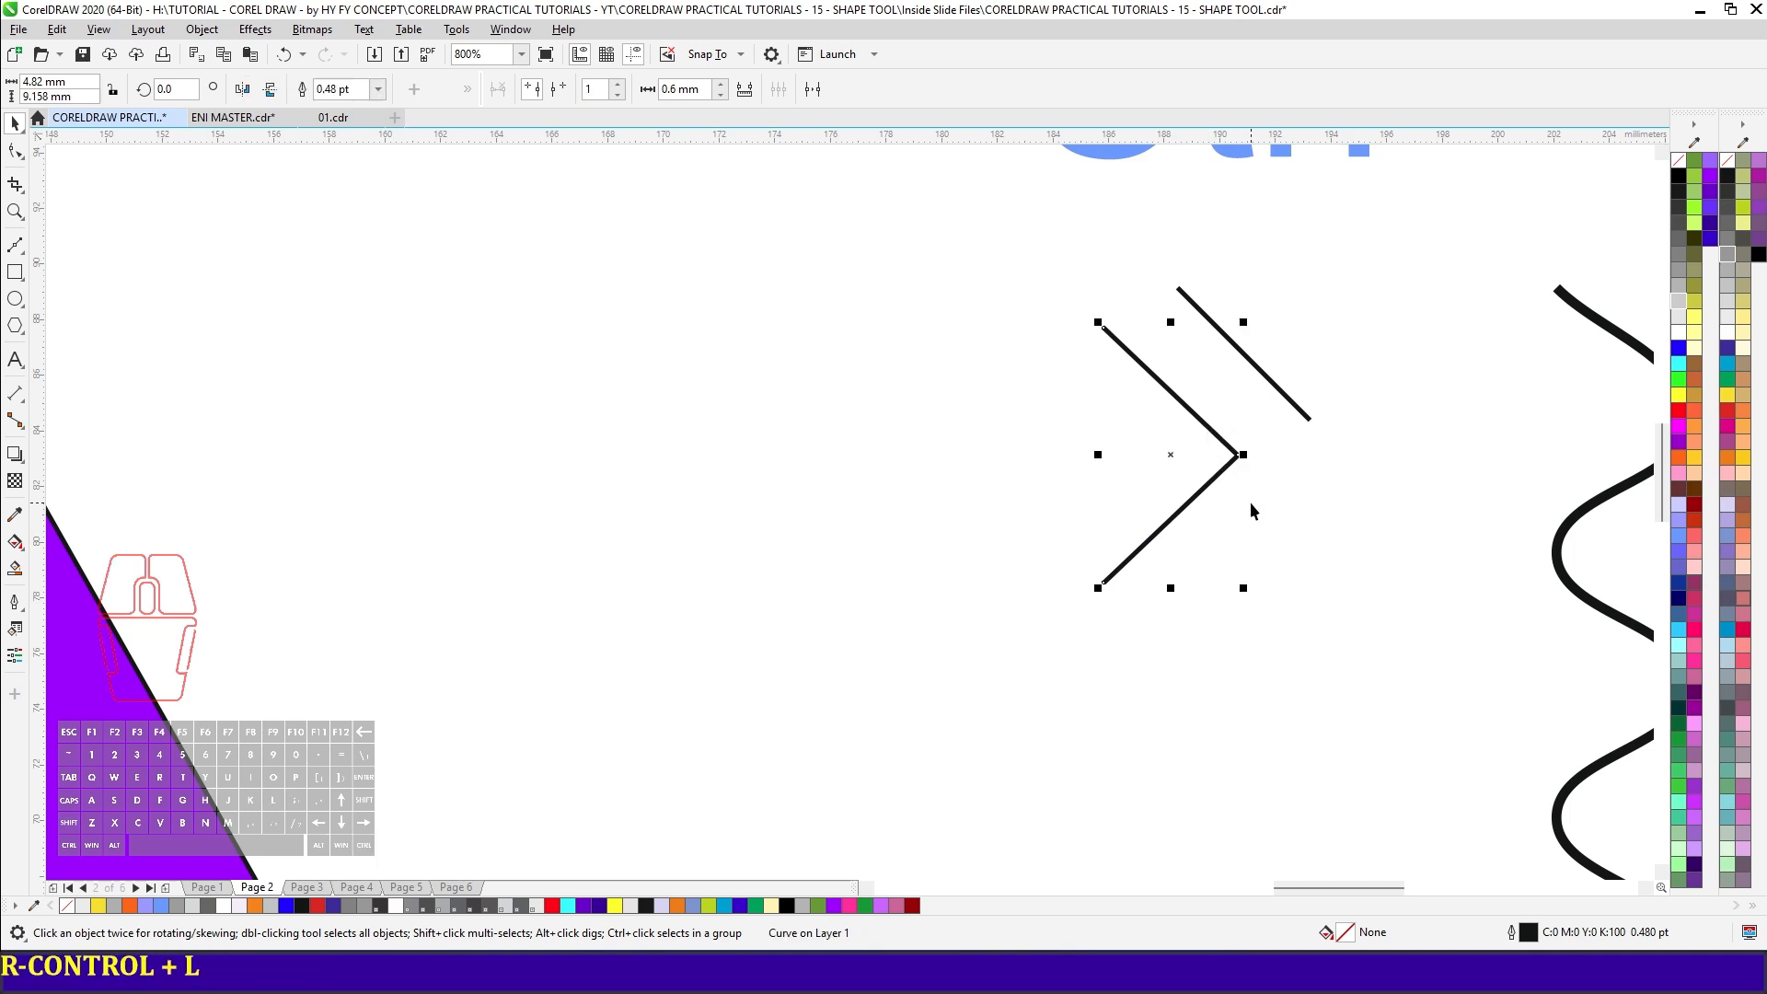
scroll(1246, 483, up, 4)
scroll(1202, 304, down, 2)
key(F10)
drag(1226, 224, 911, 317)
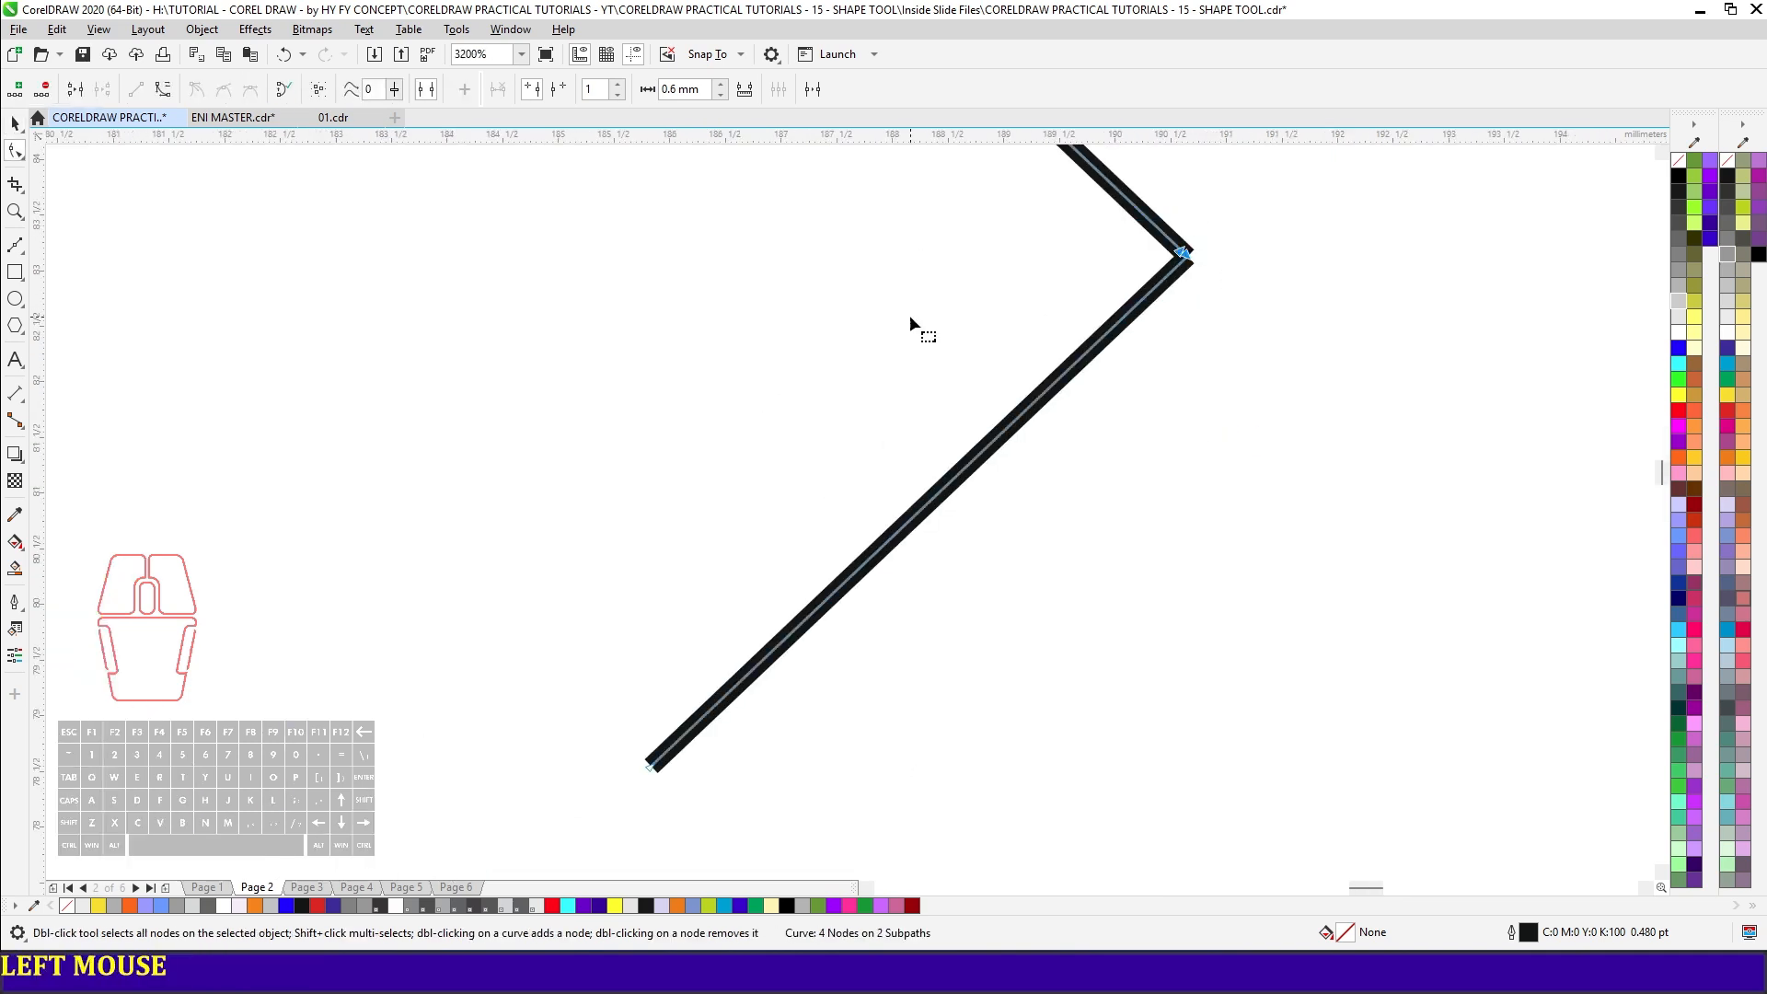
click(76, 88)
scroll(1151, 314, down, 6)
key(space)
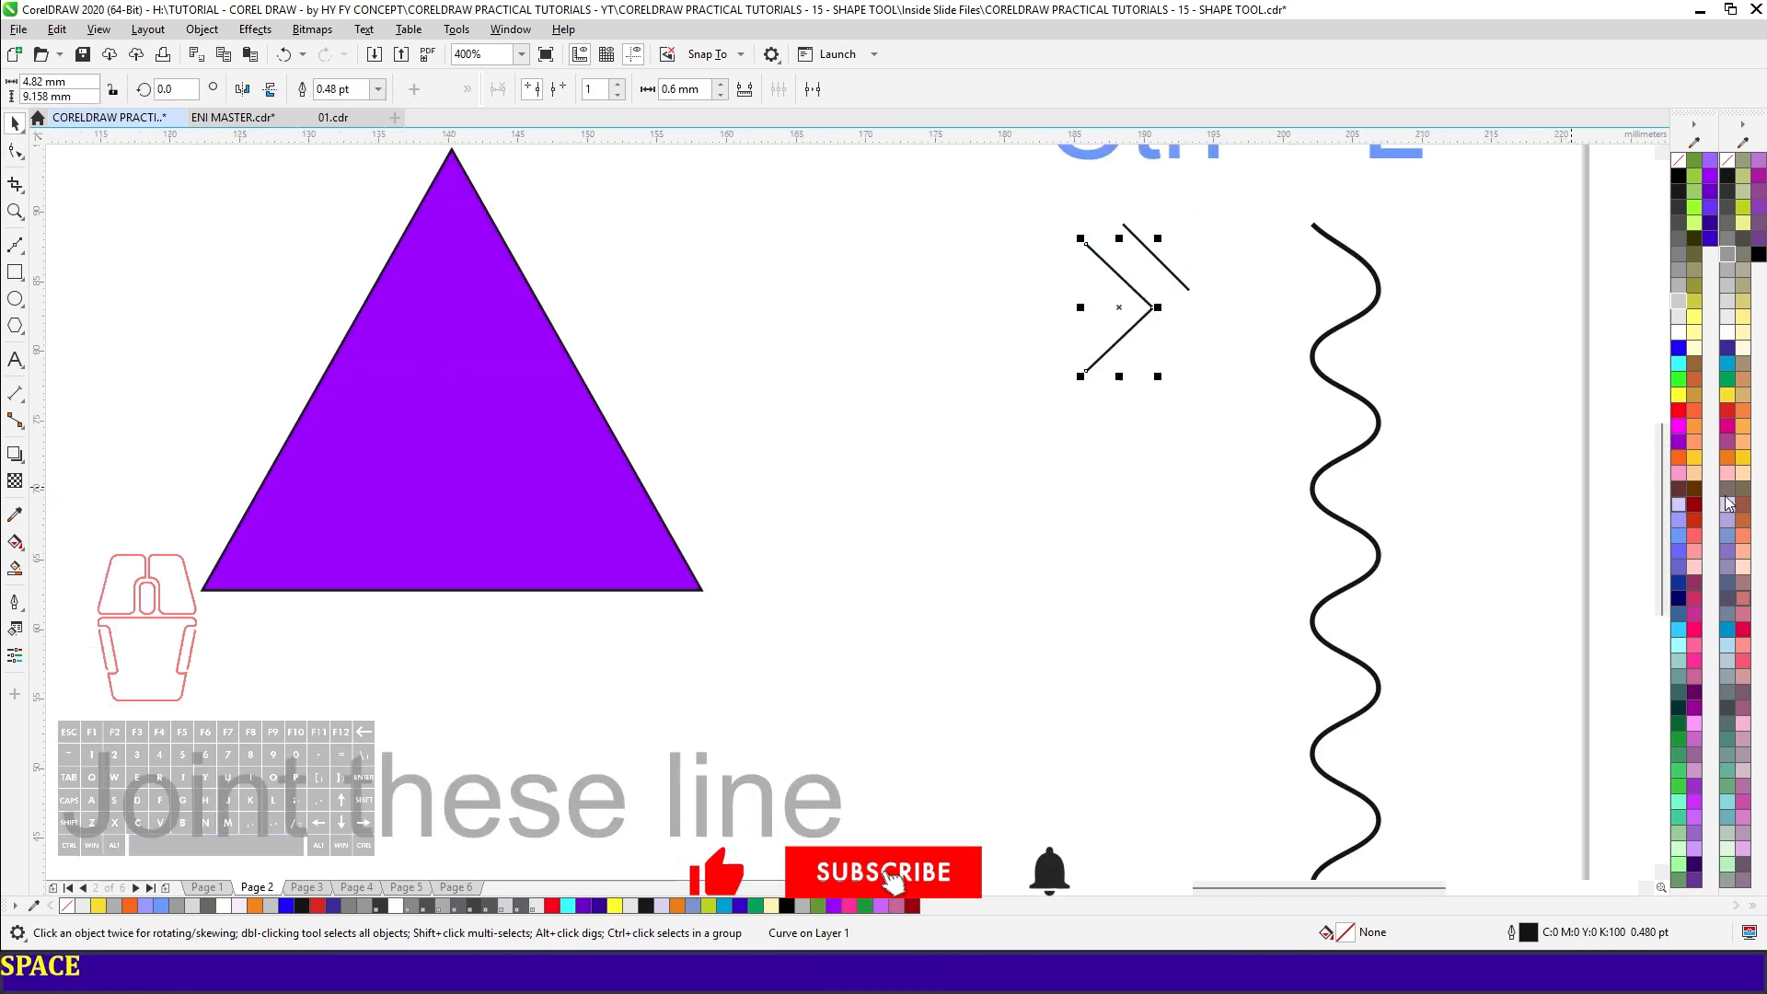
- Duplicate the chevron and snap the copy's upper end to the original's lower end
key(KP_Add)
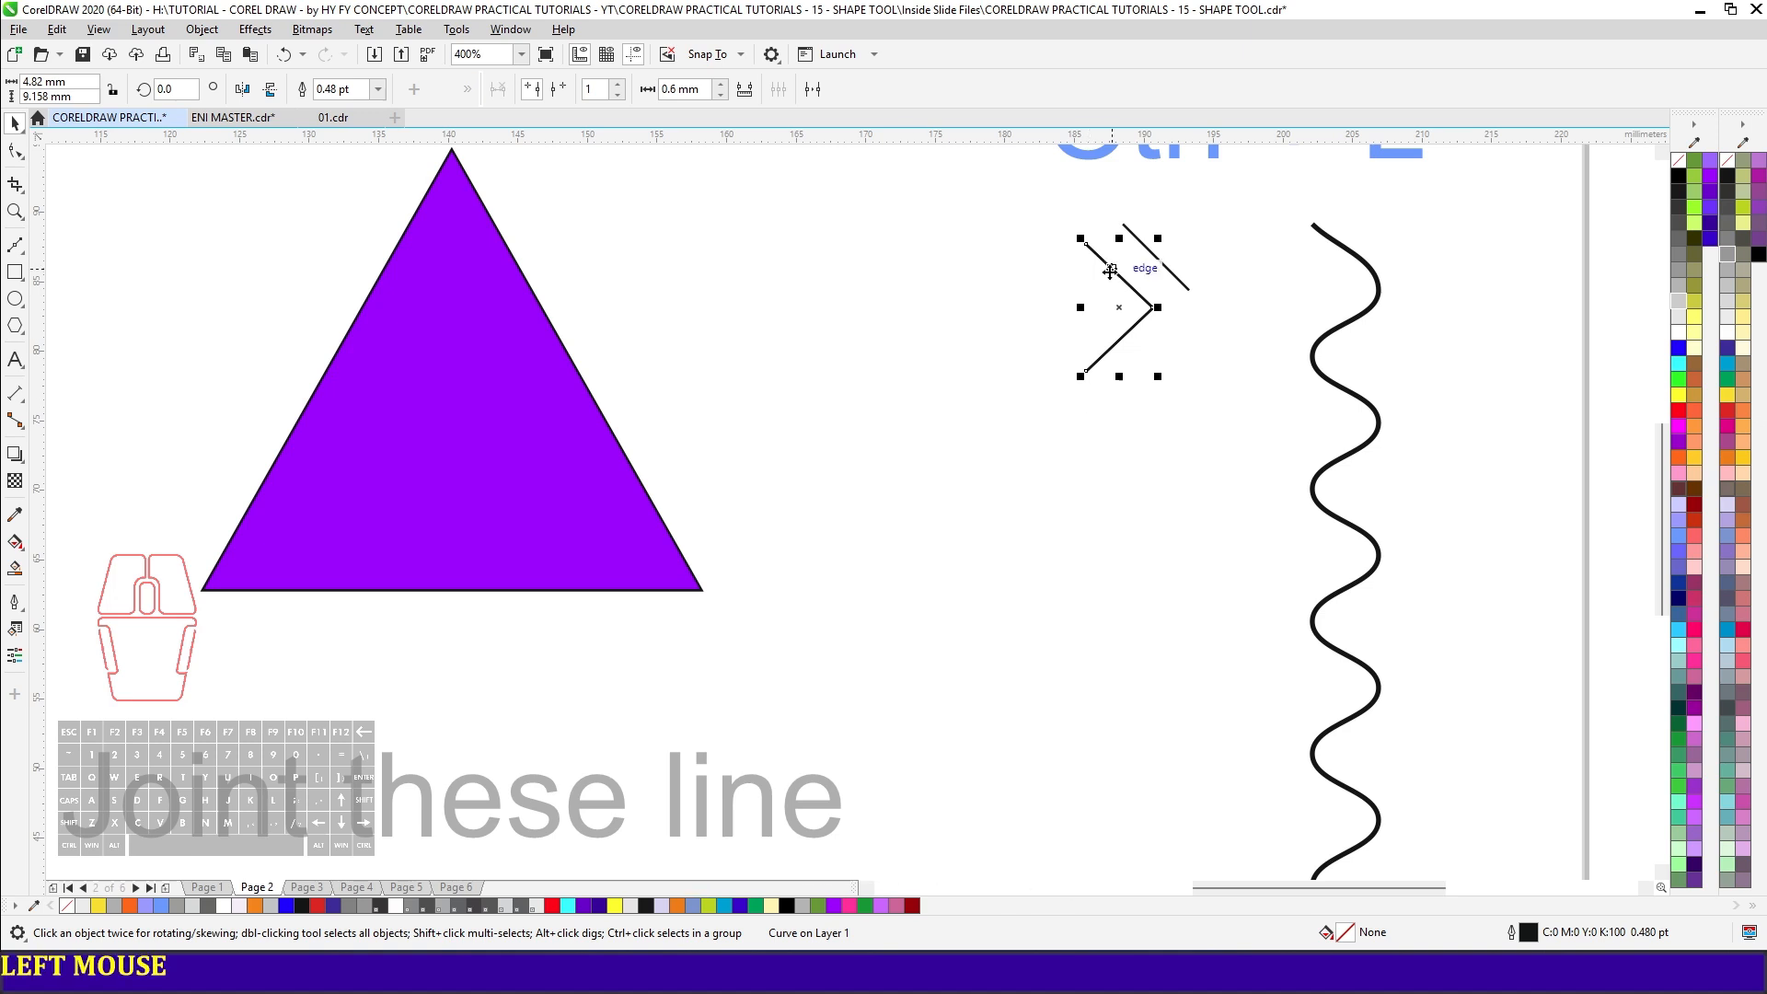
drag(1100, 262, 1097, 381)
scroll(1095, 380, up, 2)
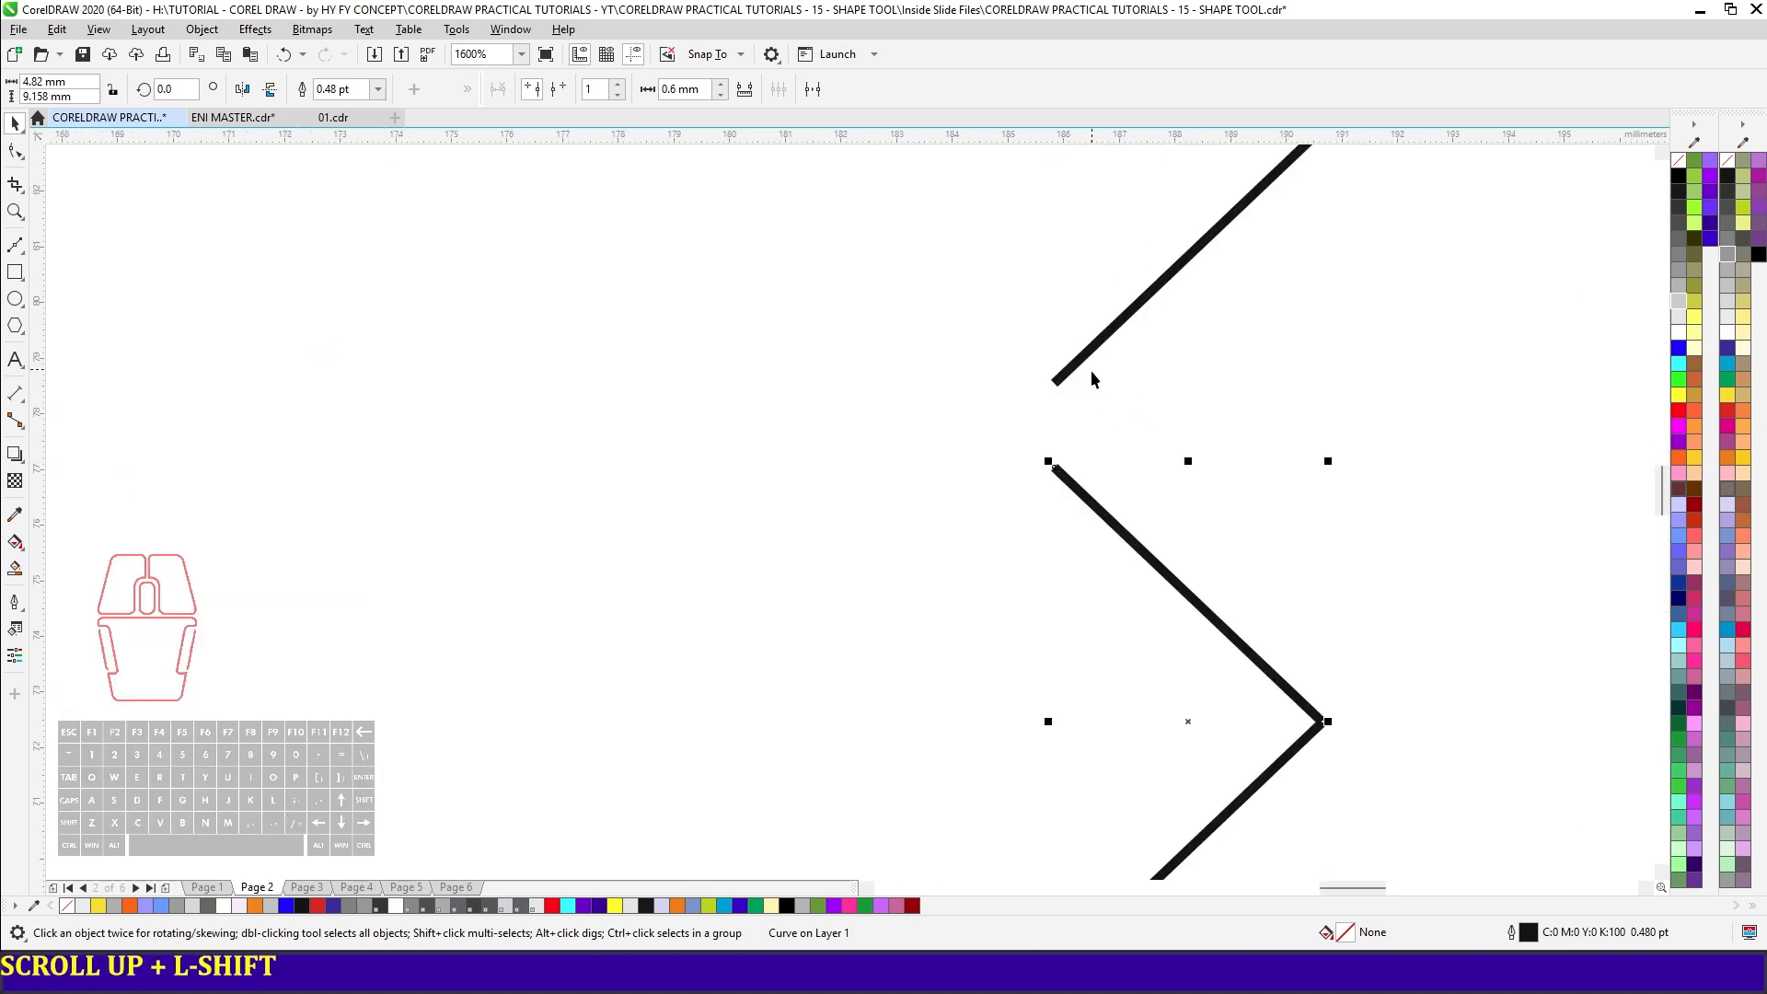
drag(1052, 467, 1056, 386)
- Combine the two chevrons into one curve and join the overlapping end nodes where they meet
shift+click(1098, 346)
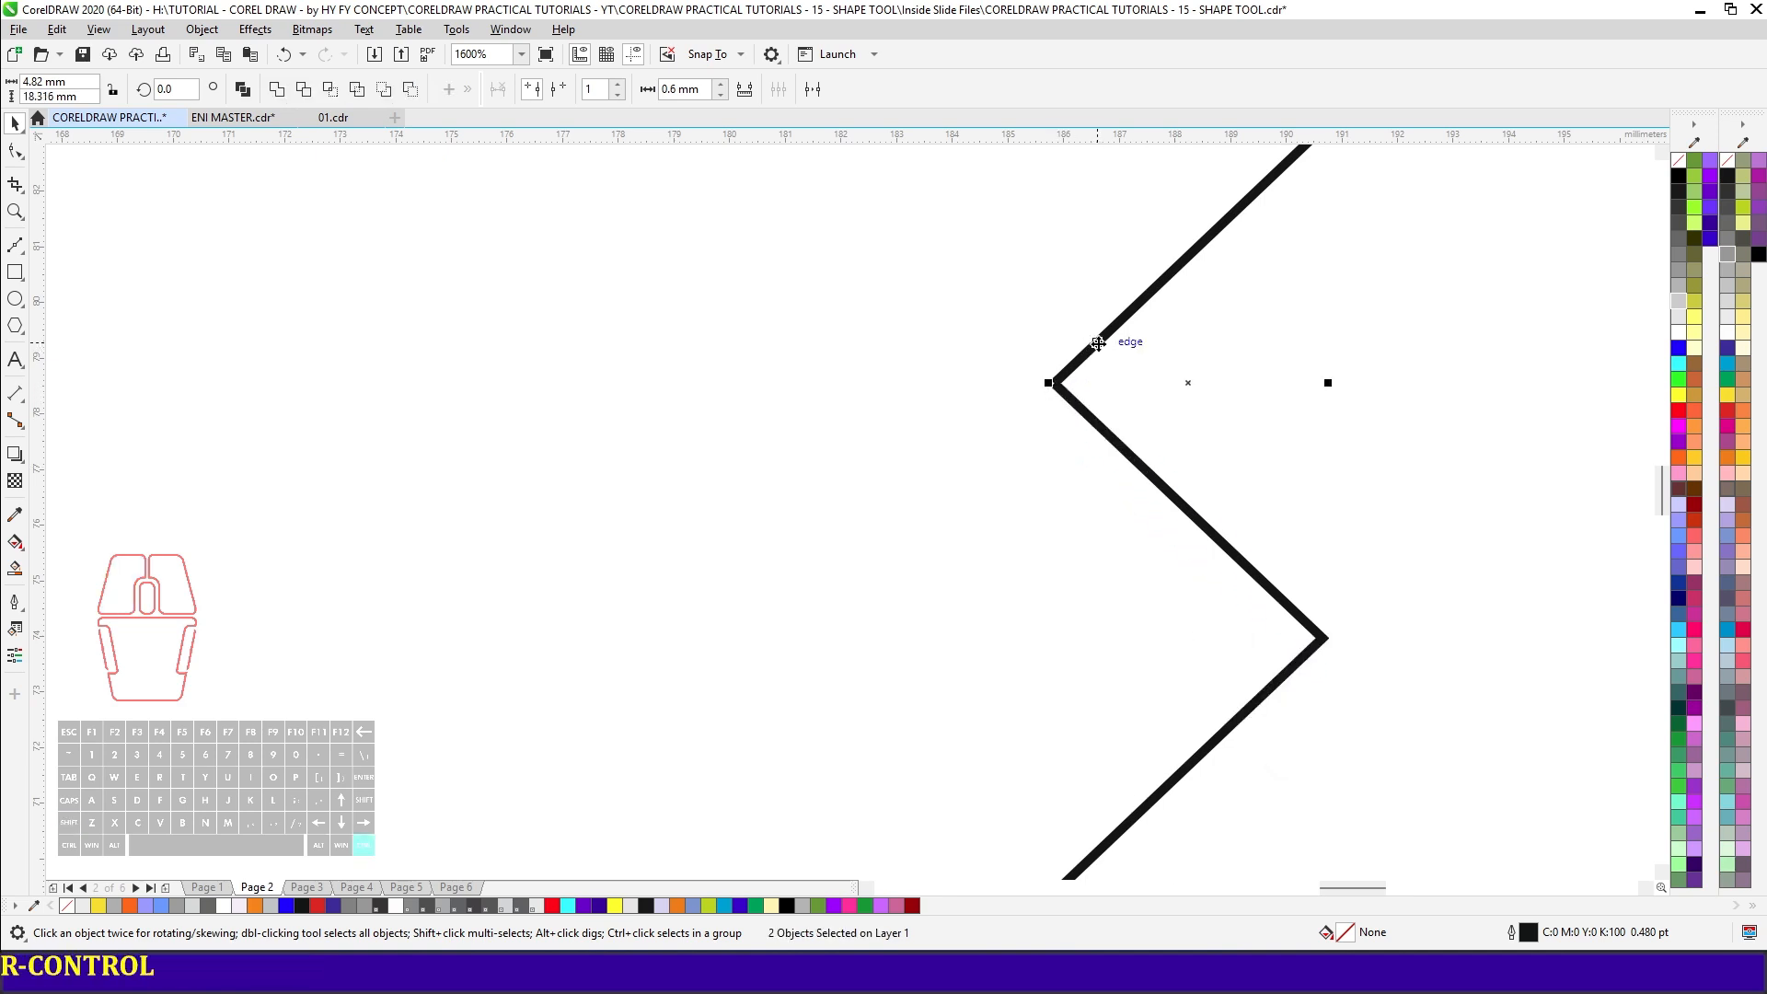
key(ctrl+l)
key(F10)
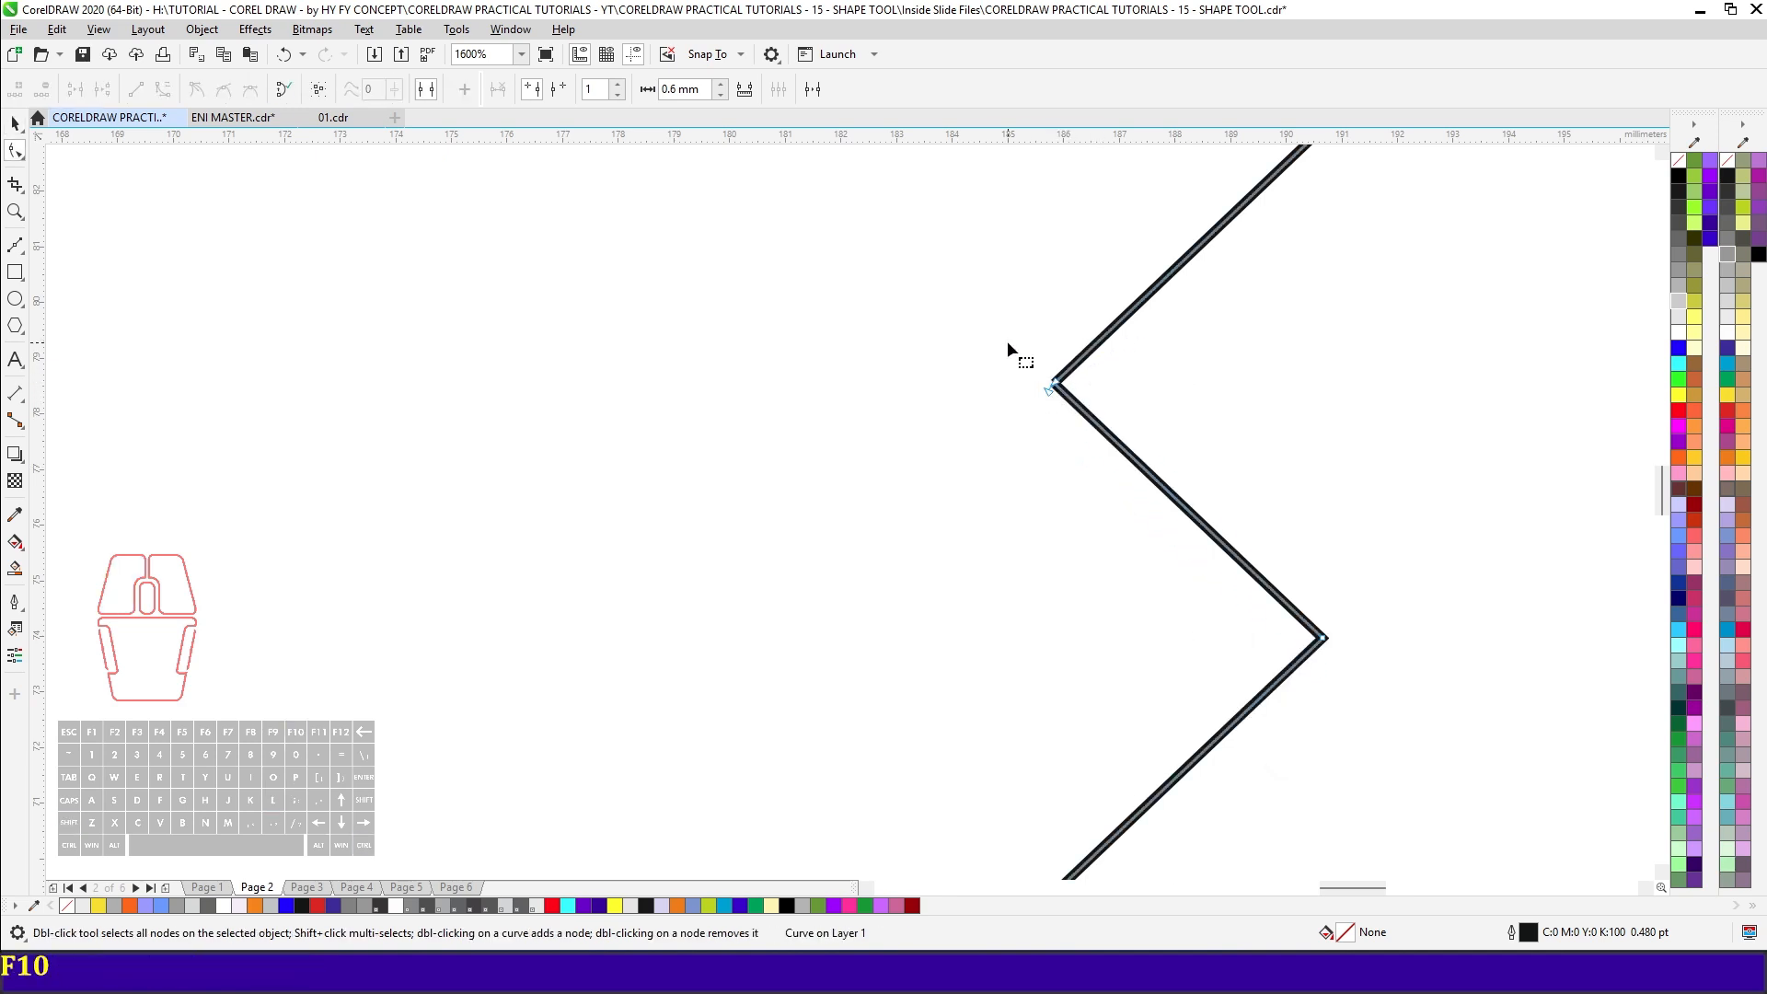
drag(1007, 340, 1068, 416)
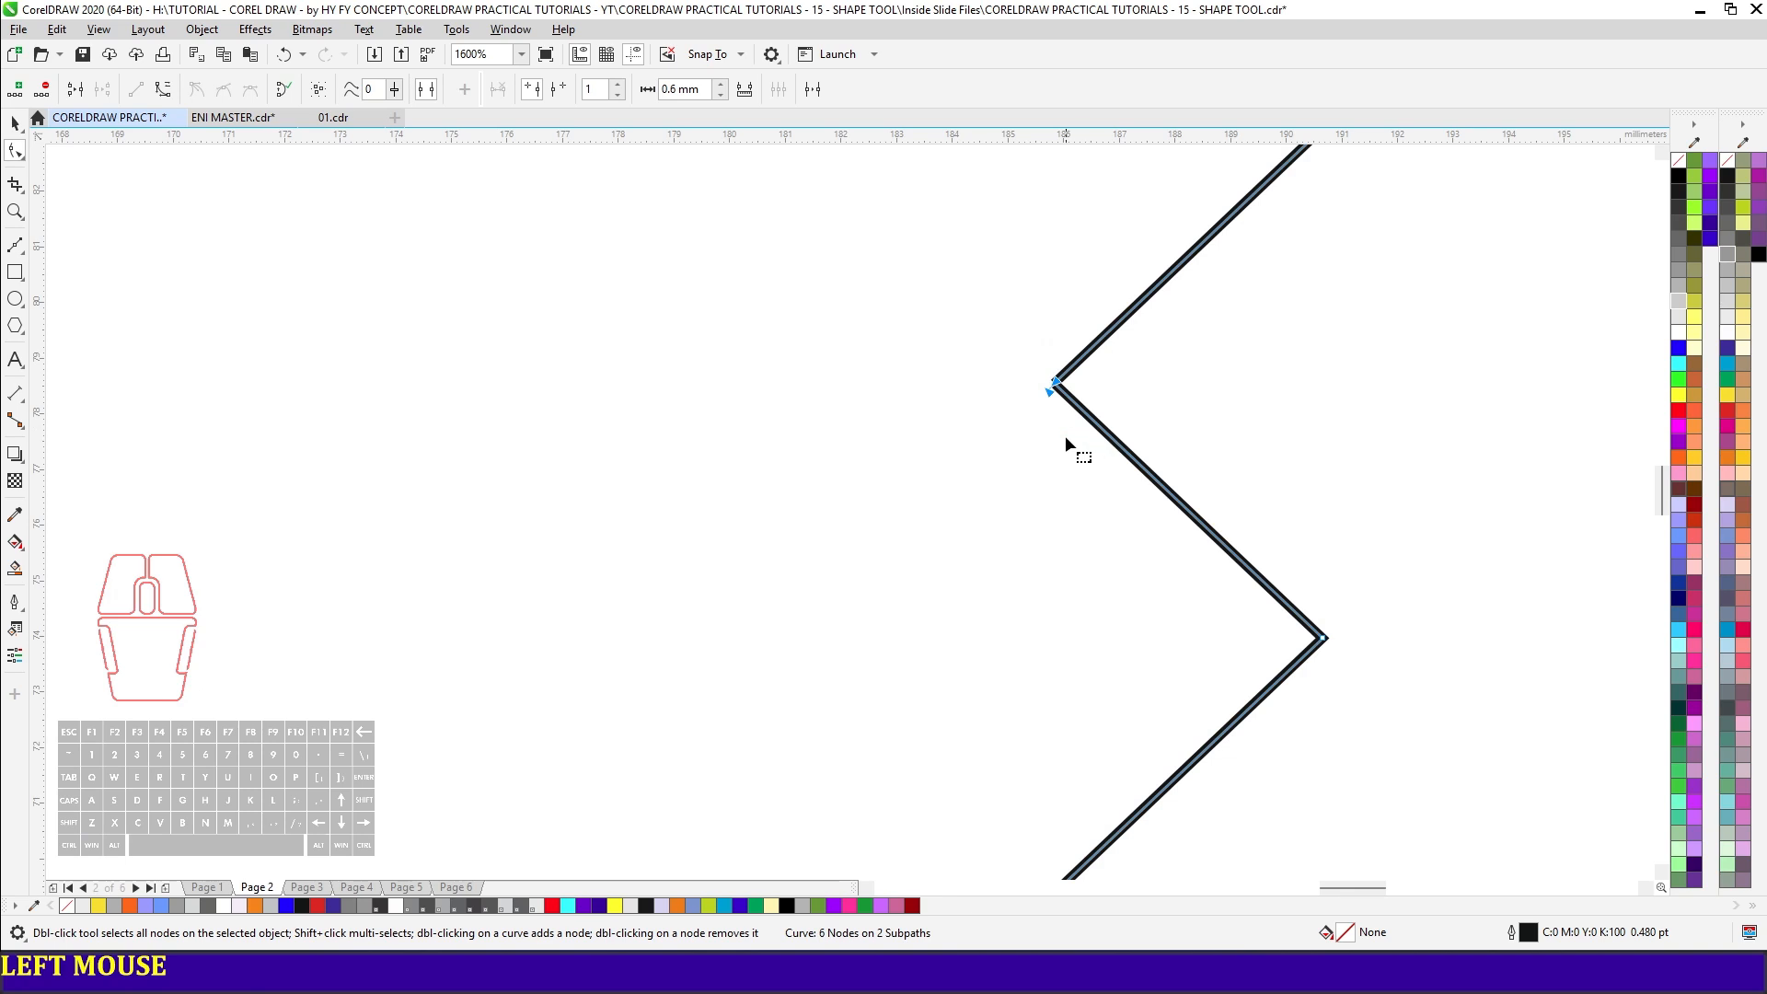
click(75, 89)
scroll(1082, 424, down, 3)
- Duplicate the two-chevron zigzag and place the copy directly below, starting at the original's lower end
key(KP_Add)
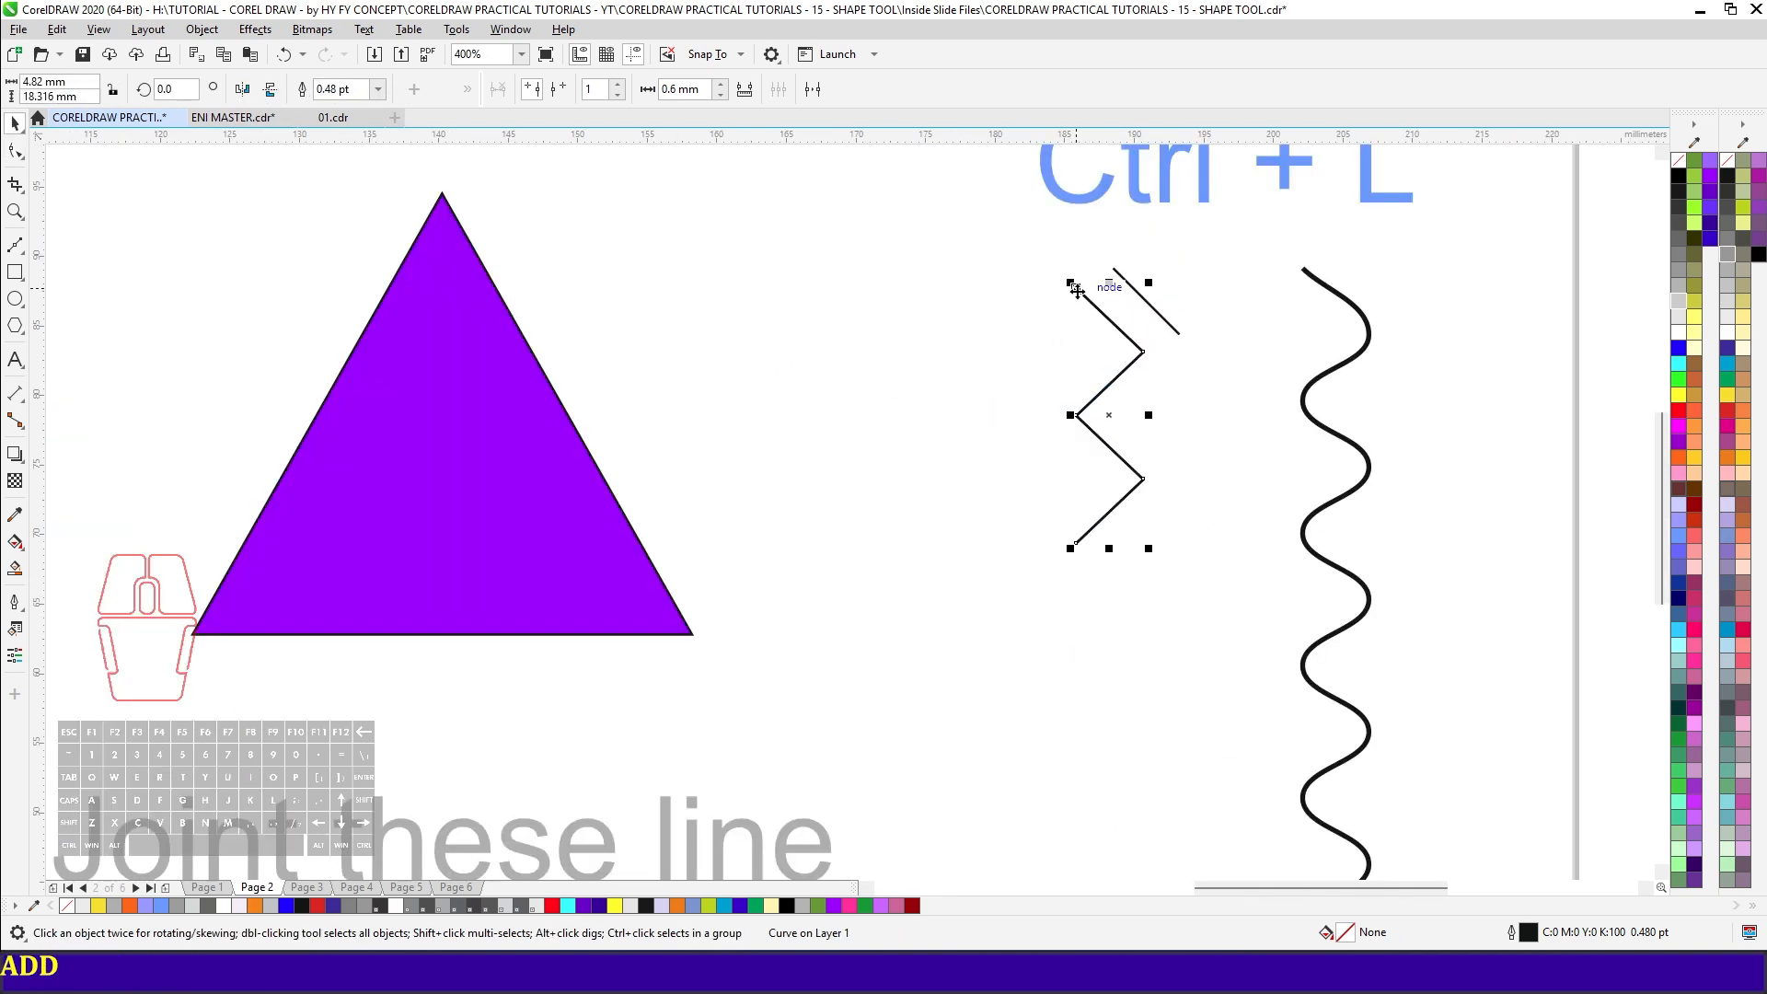
drag(1079, 291, 1079, 543)
scroll(1079, 543, up, 5)
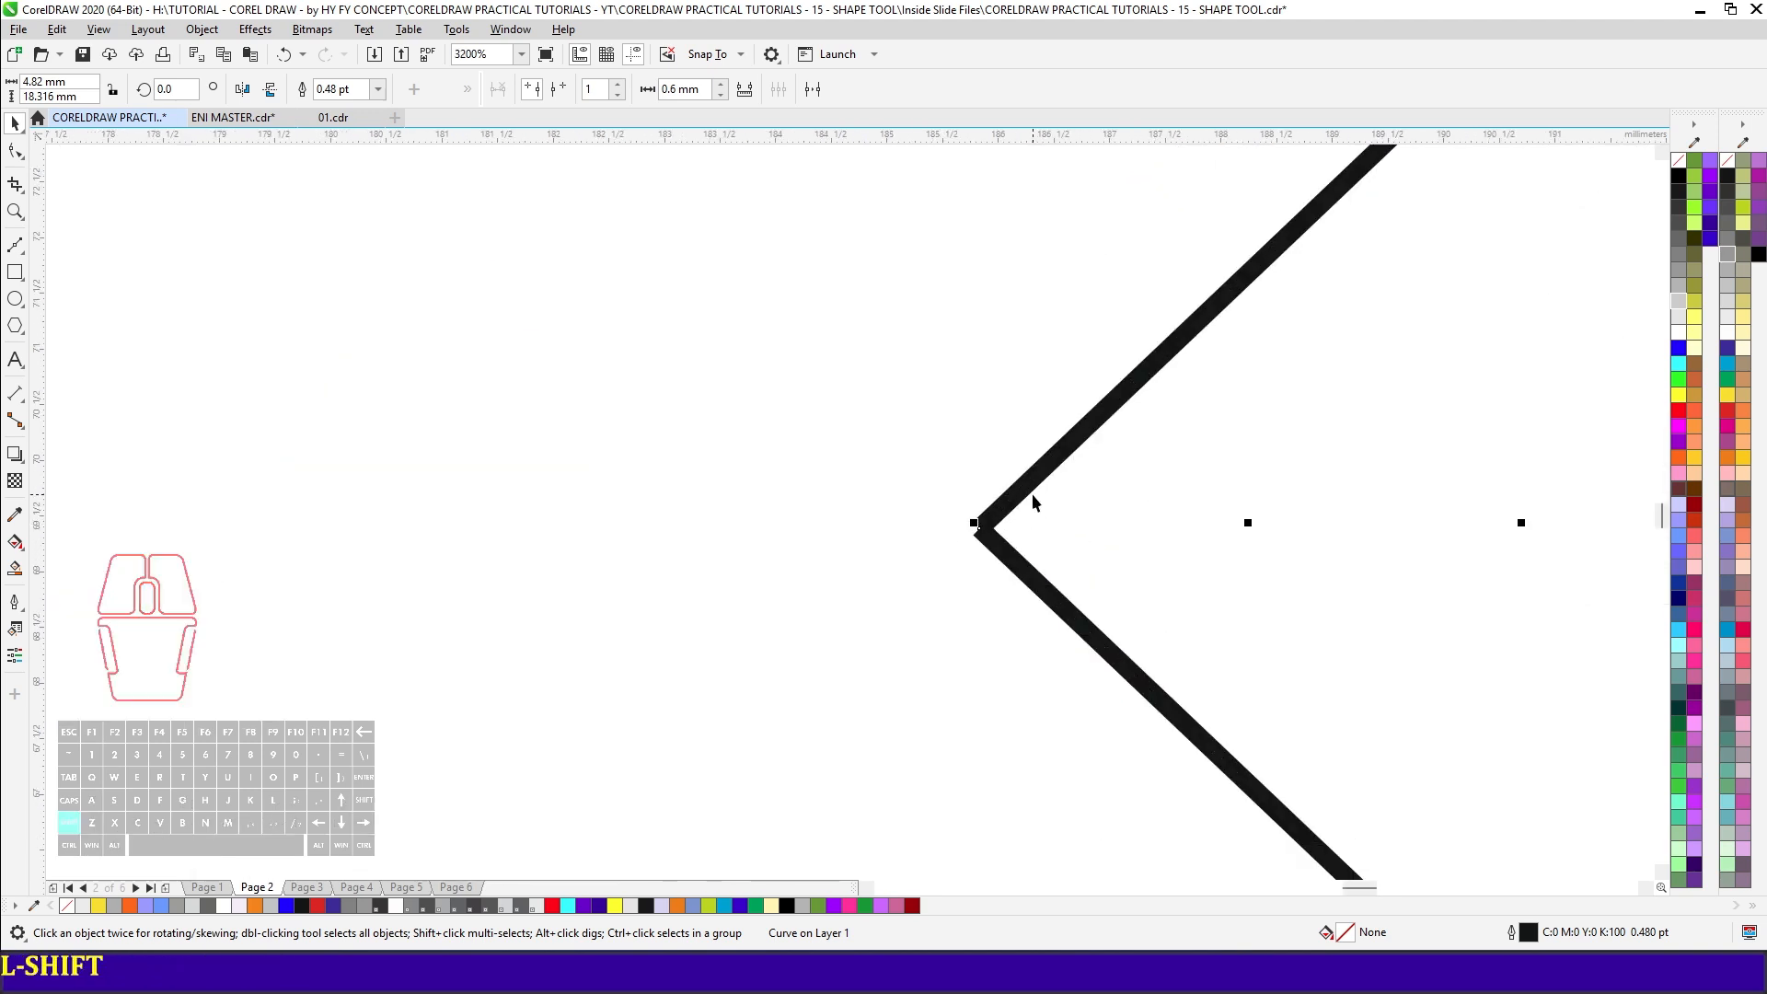
- Combine both two-chevron zigzags into one curve and join their end nodes at the meeting point
shift+click(1028, 485)
key(ctrl)
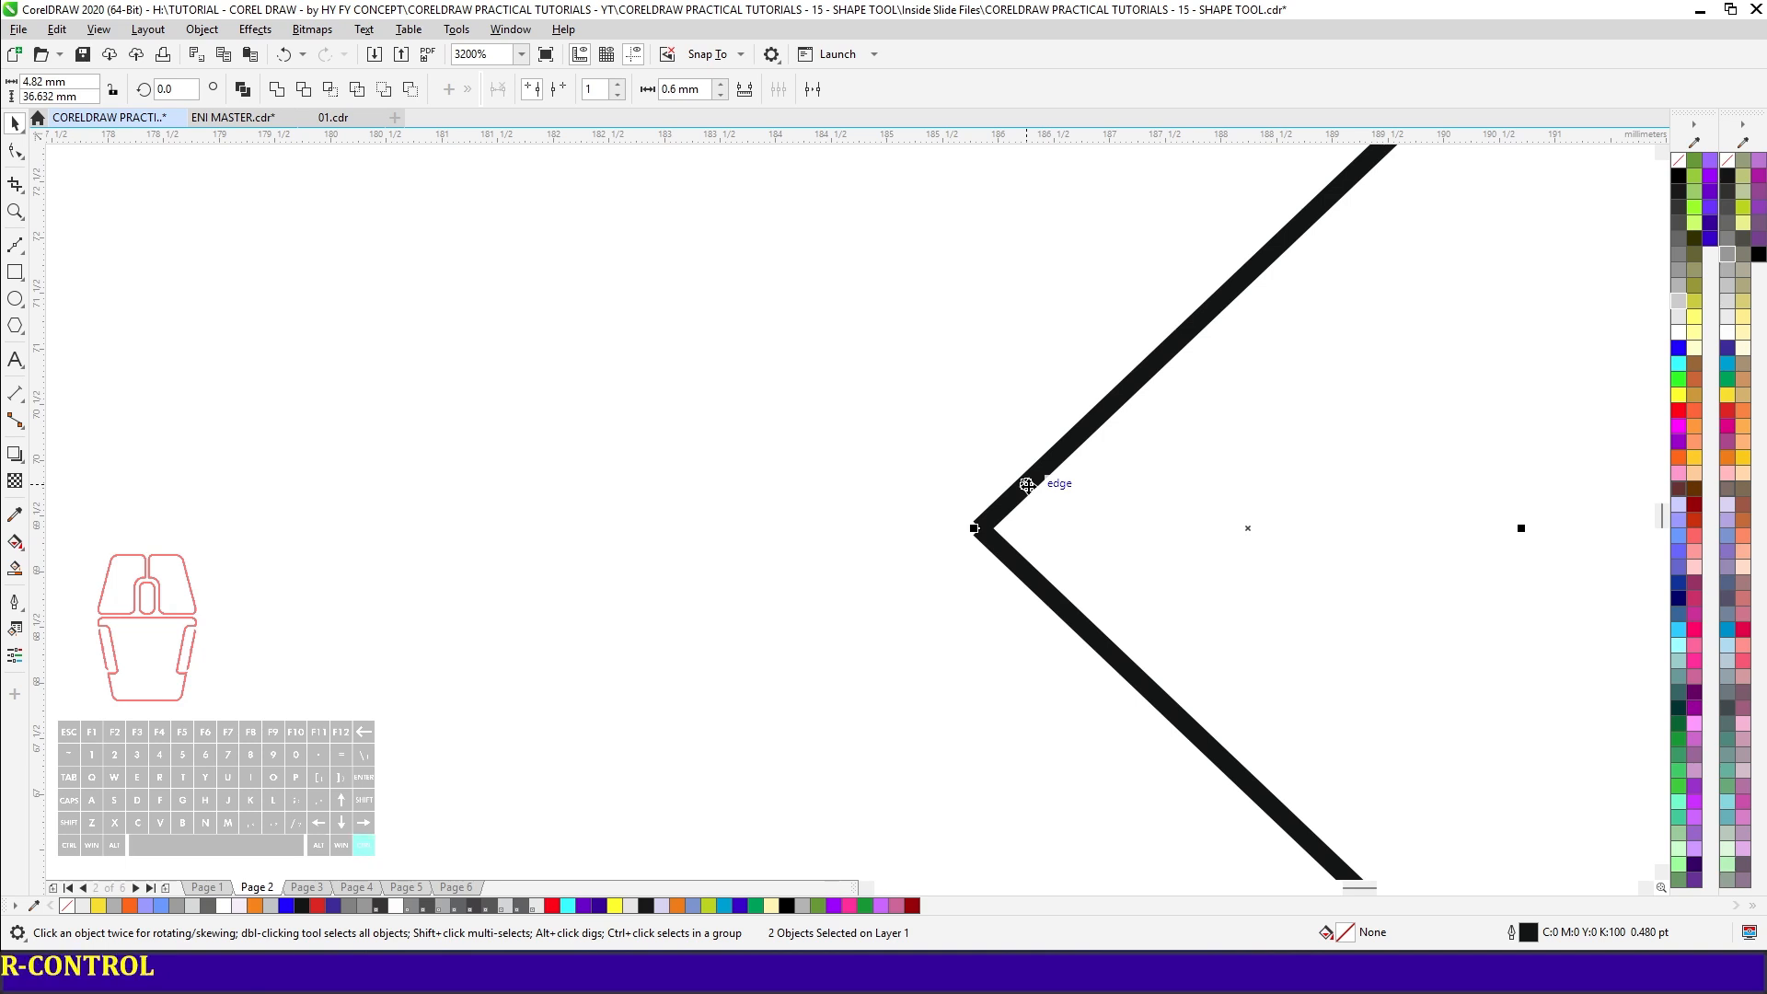
key(ctrl+l)
key(F10)
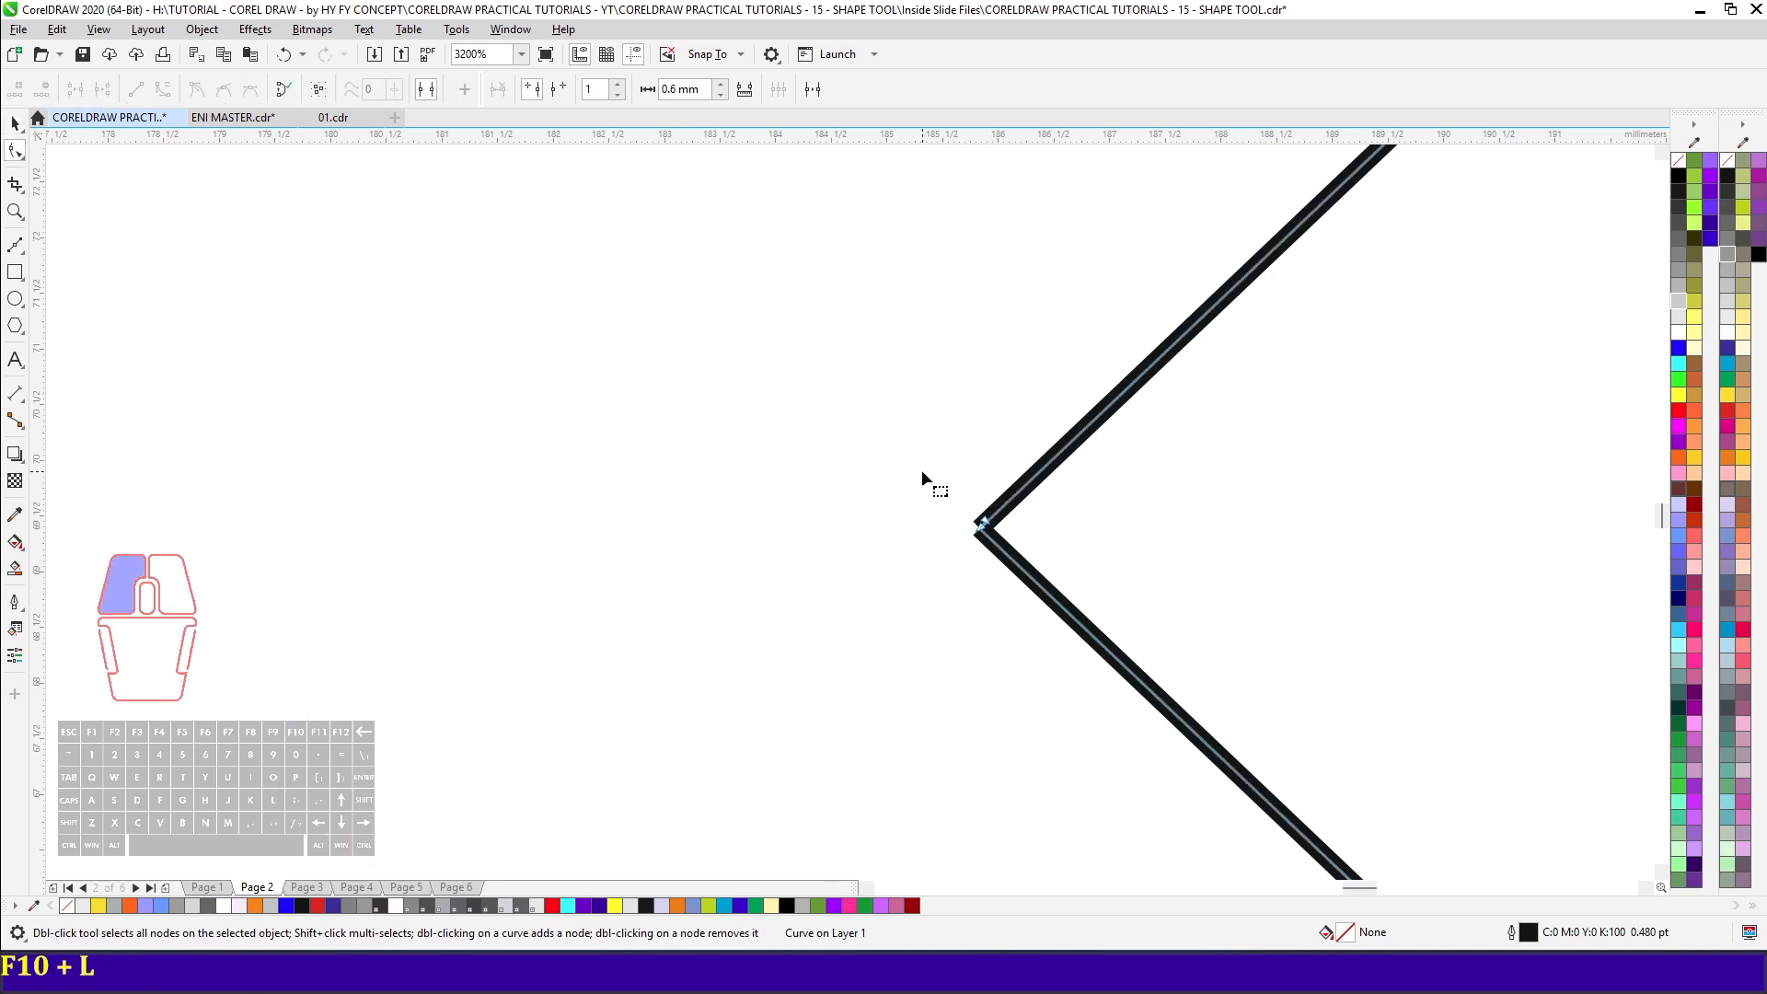
drag(922, 473, 1015, 591)
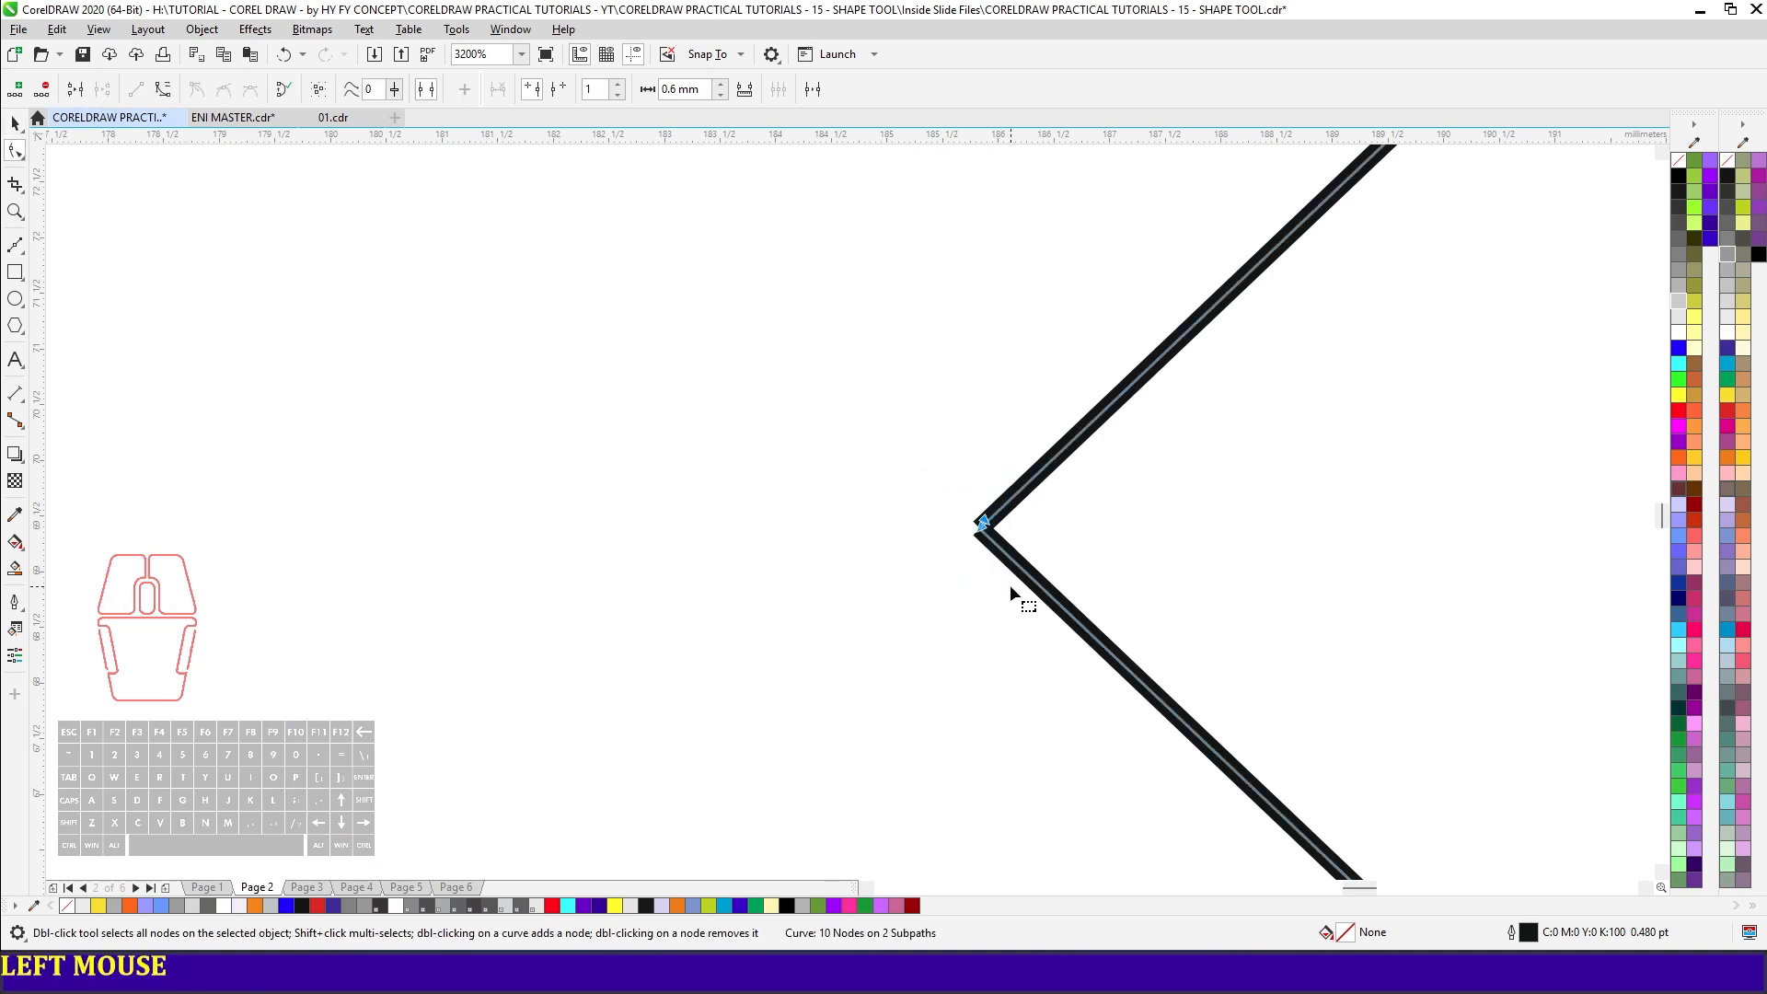
click(75, 95)
key(F4)
key(space)
- Duplicate the four-chevron zigzag and attach the copy to the original's lower end
key(KP_Add)
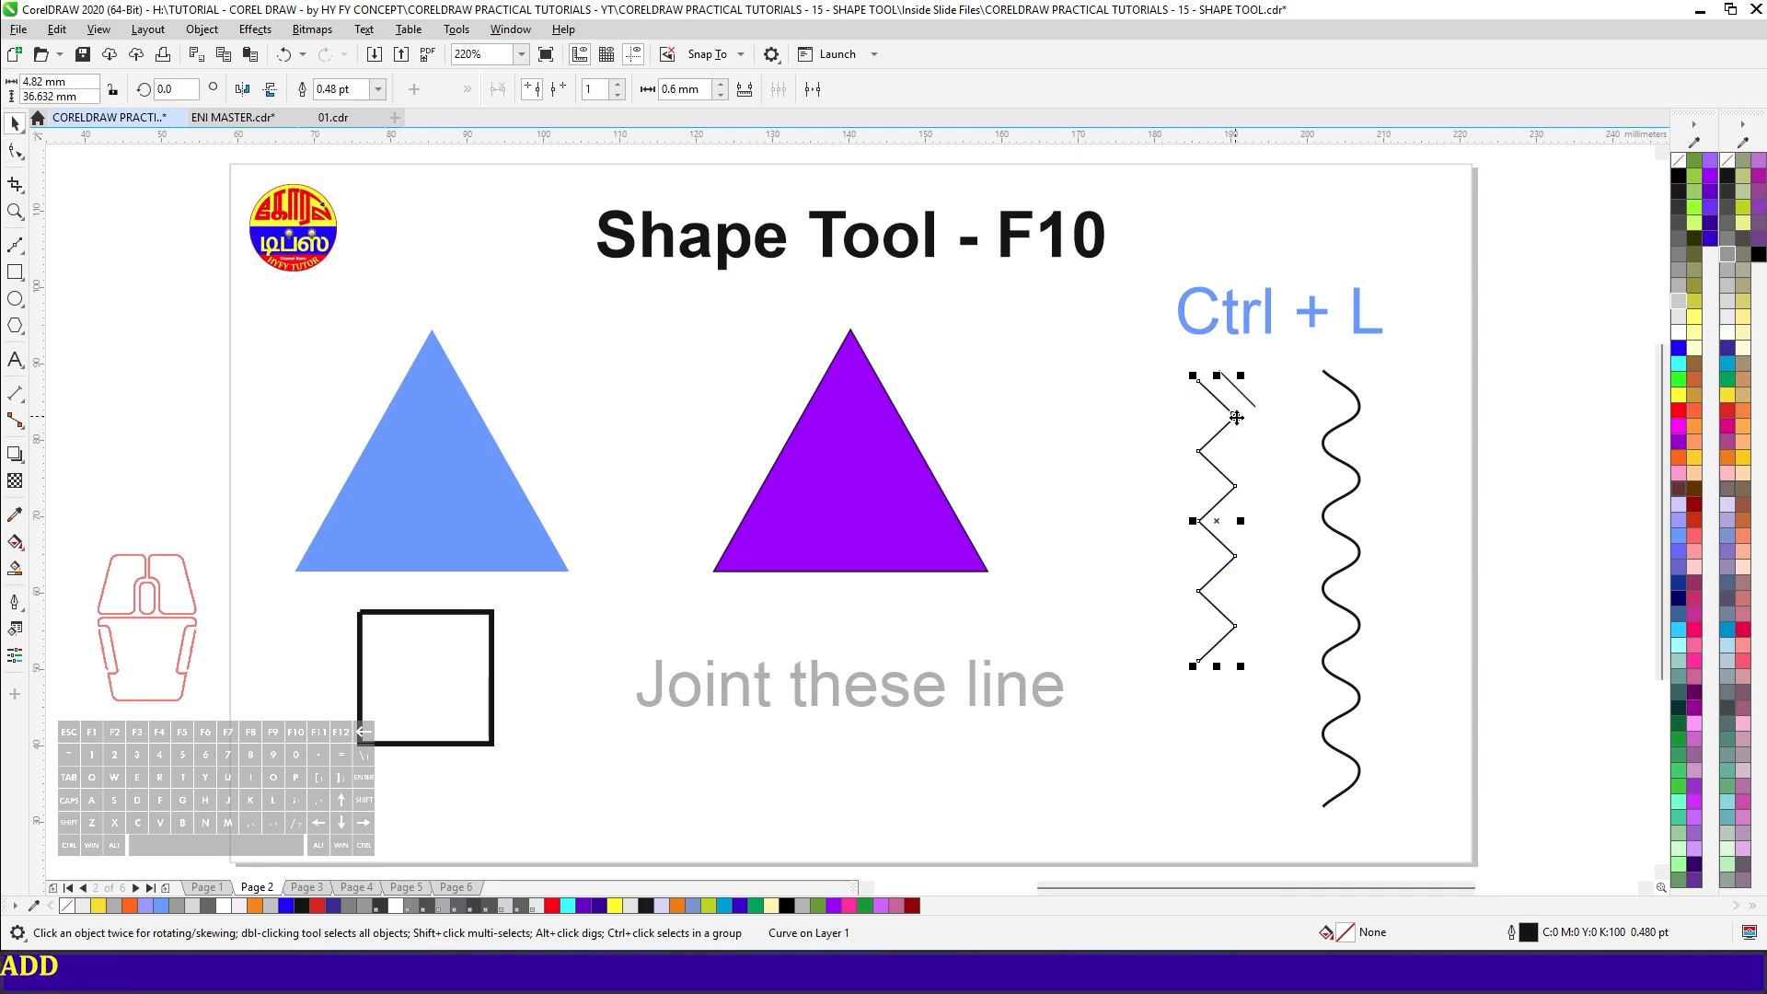
drag(1229, 391, 1202, 671)
scroll(1202, 666, up, 5)
- Combine the two four-chevron zigzags into one curve and join the end nodes where they touch
shift+click(1213, 626)
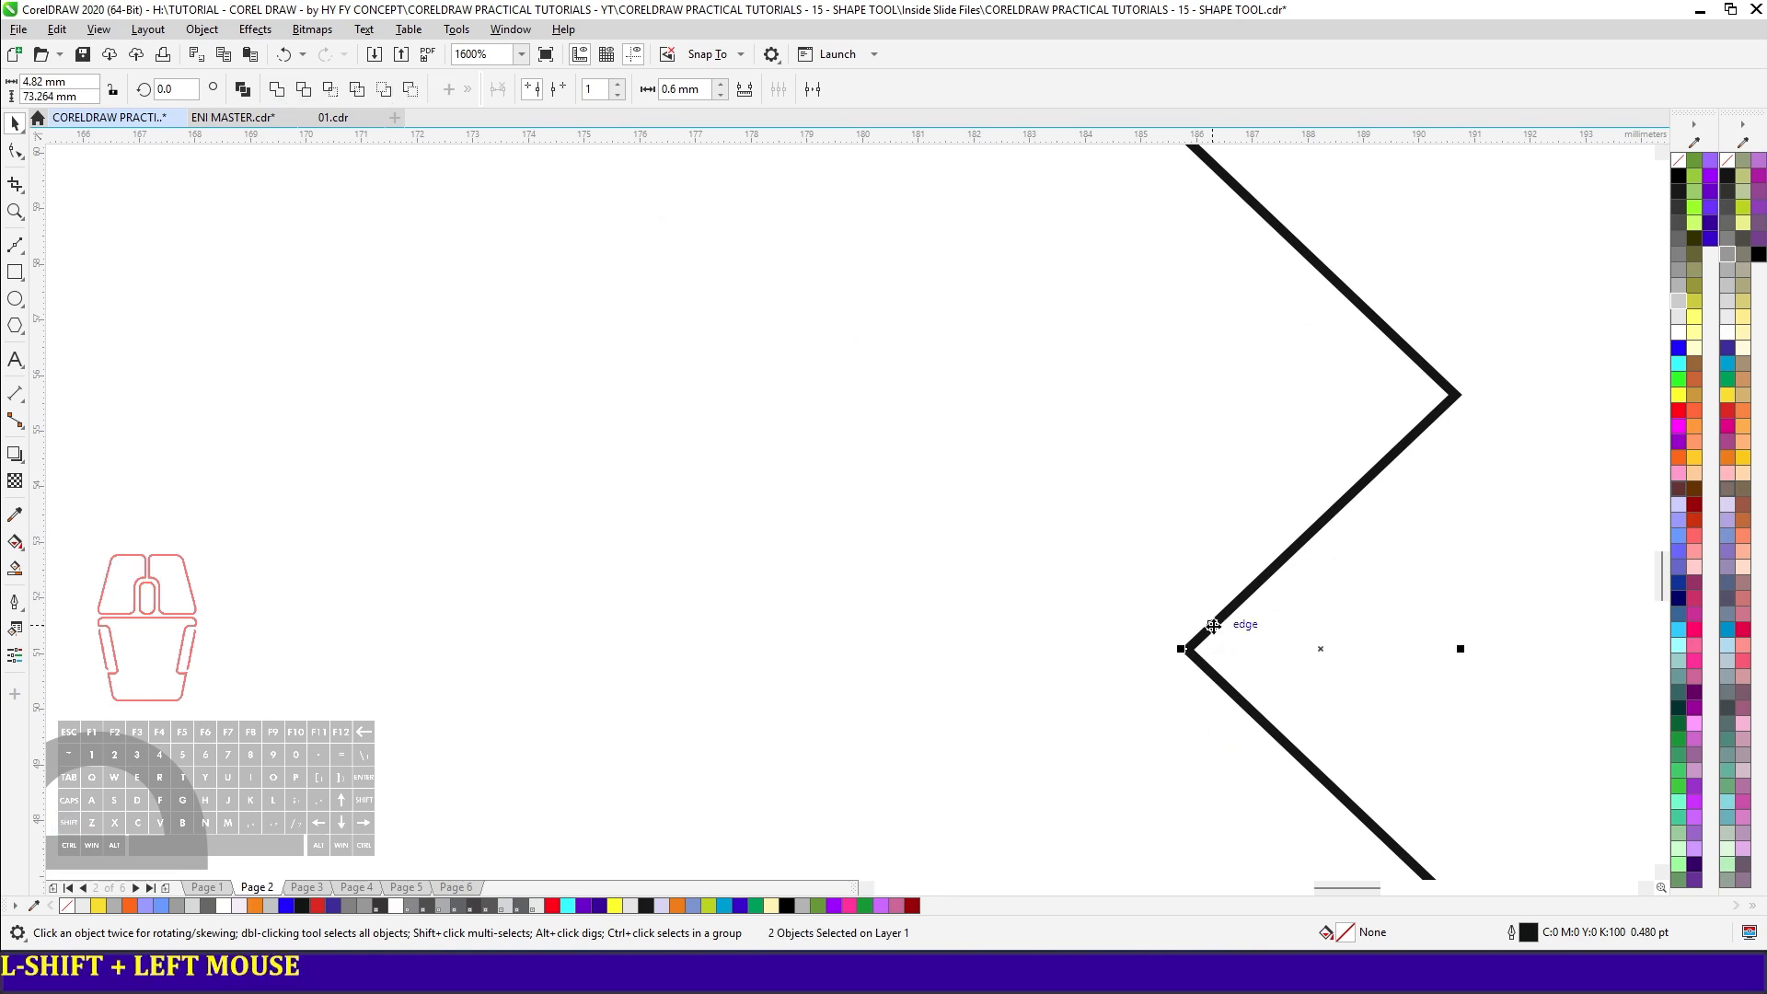
key(ctrl+l)
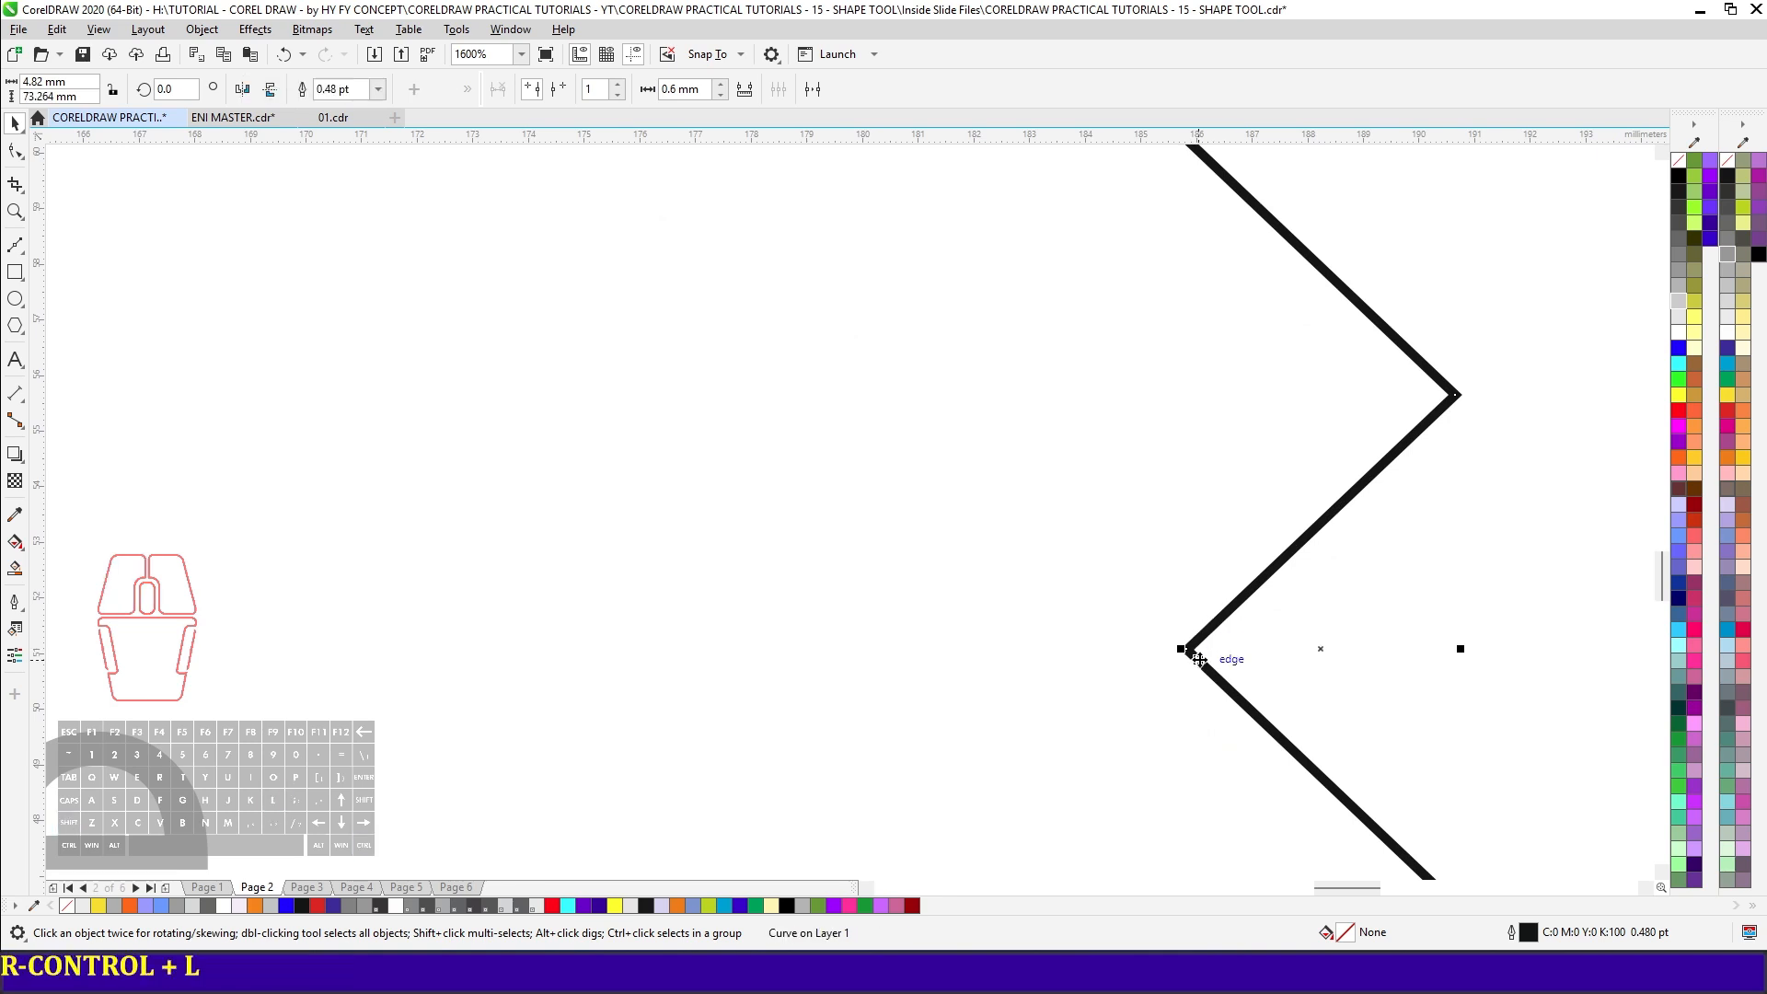
key(F10)
drag(1152, 612, 1209, 682)
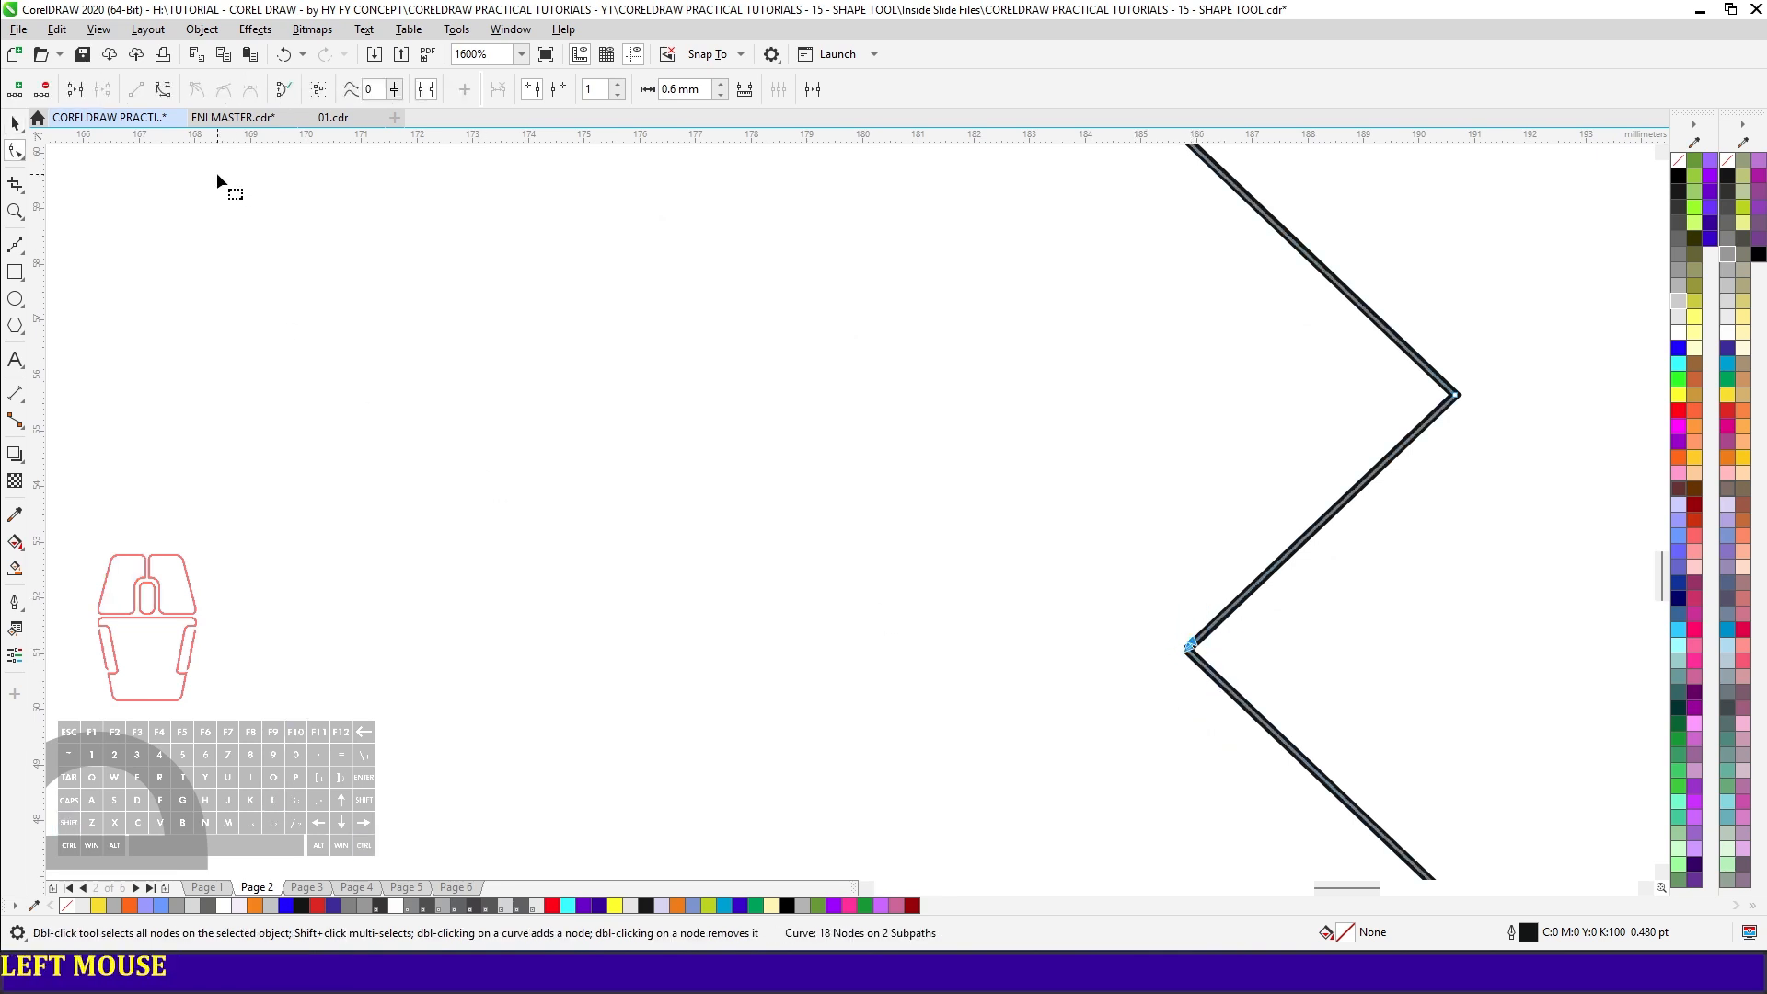
click(77, 91)
key(F4)
key(space)
scroll(1185, 879, up, 1)
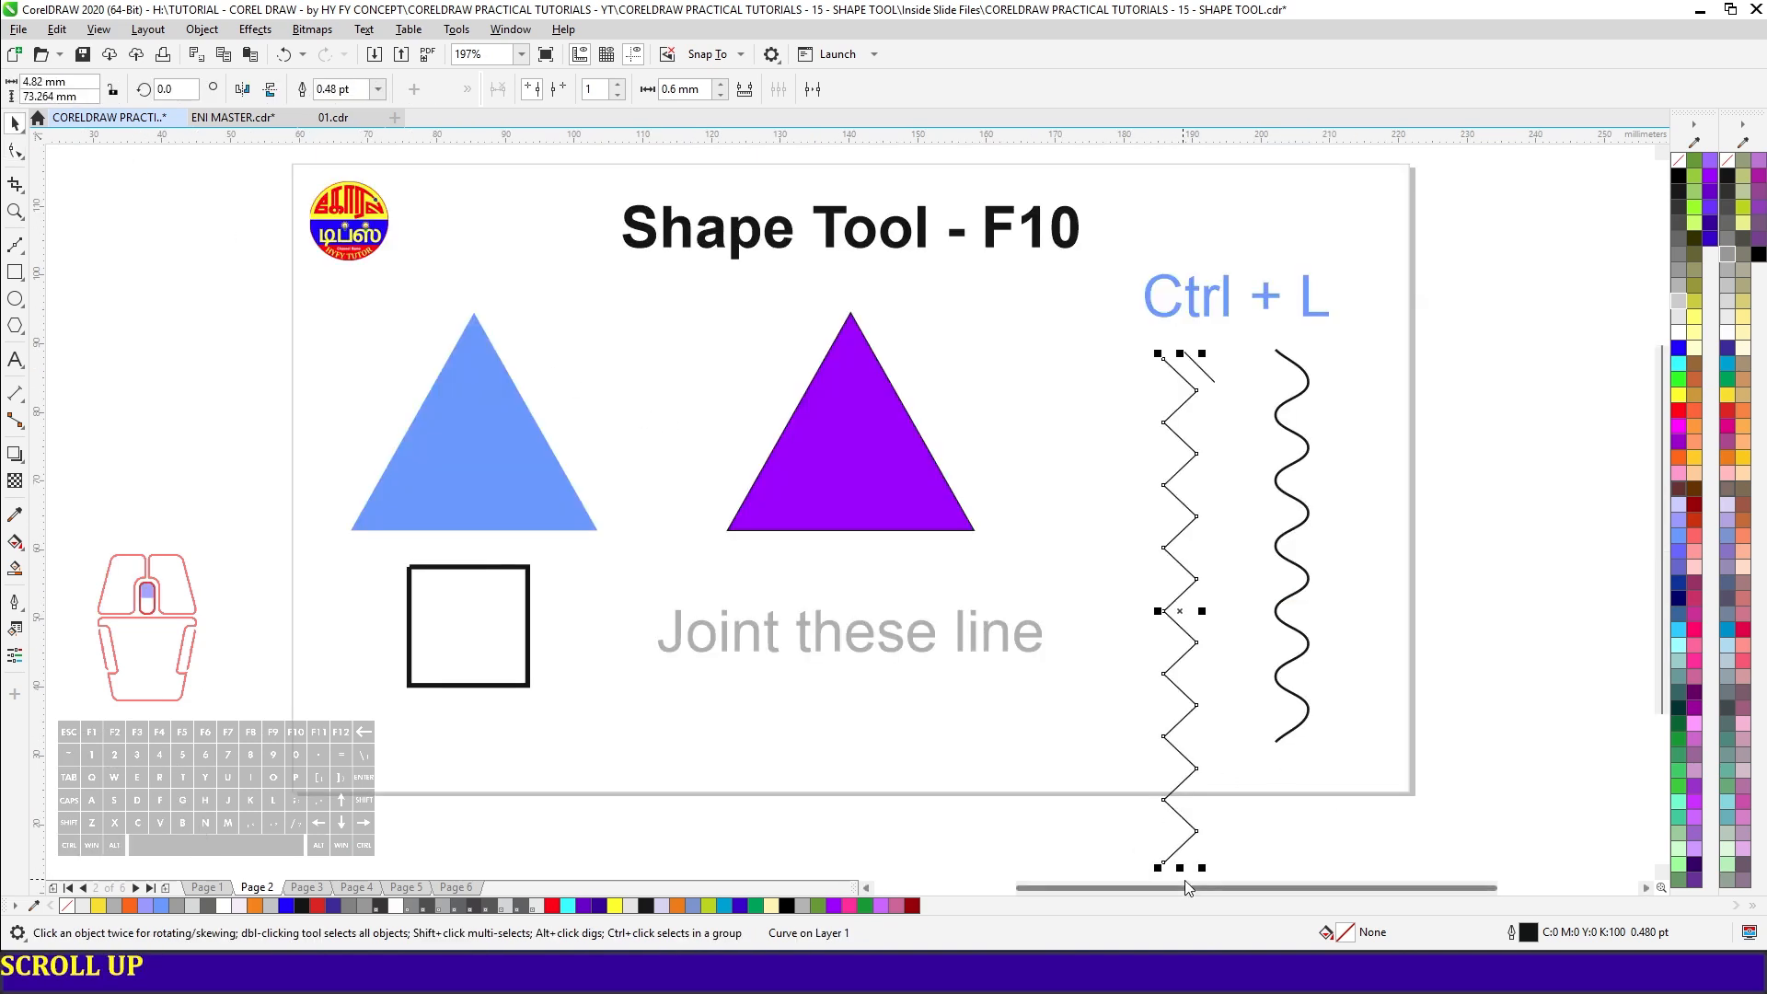
- Shorten the joined zigzag to match the wavy line beside it by deleting the end nodes at its lower end
scroll(1193, 861, up, 5)
scroll(1191, 860, down, 2)
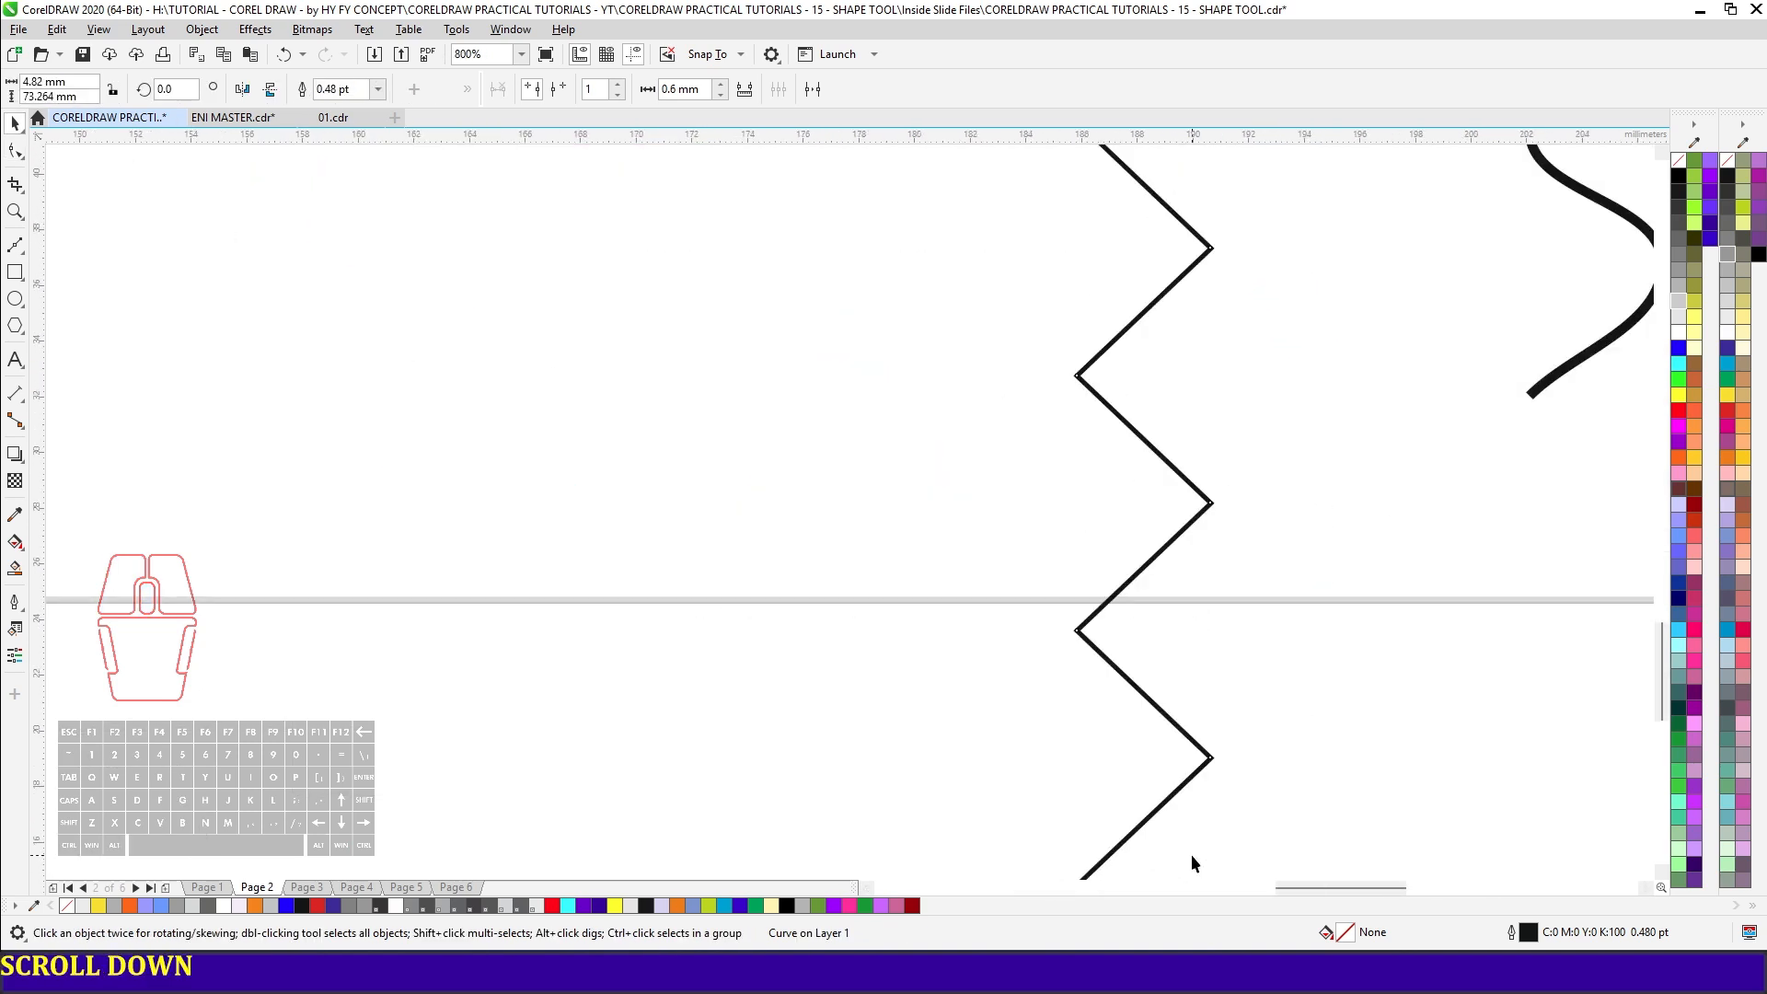
scroll(1191, 861, up, 2)
key(F10)
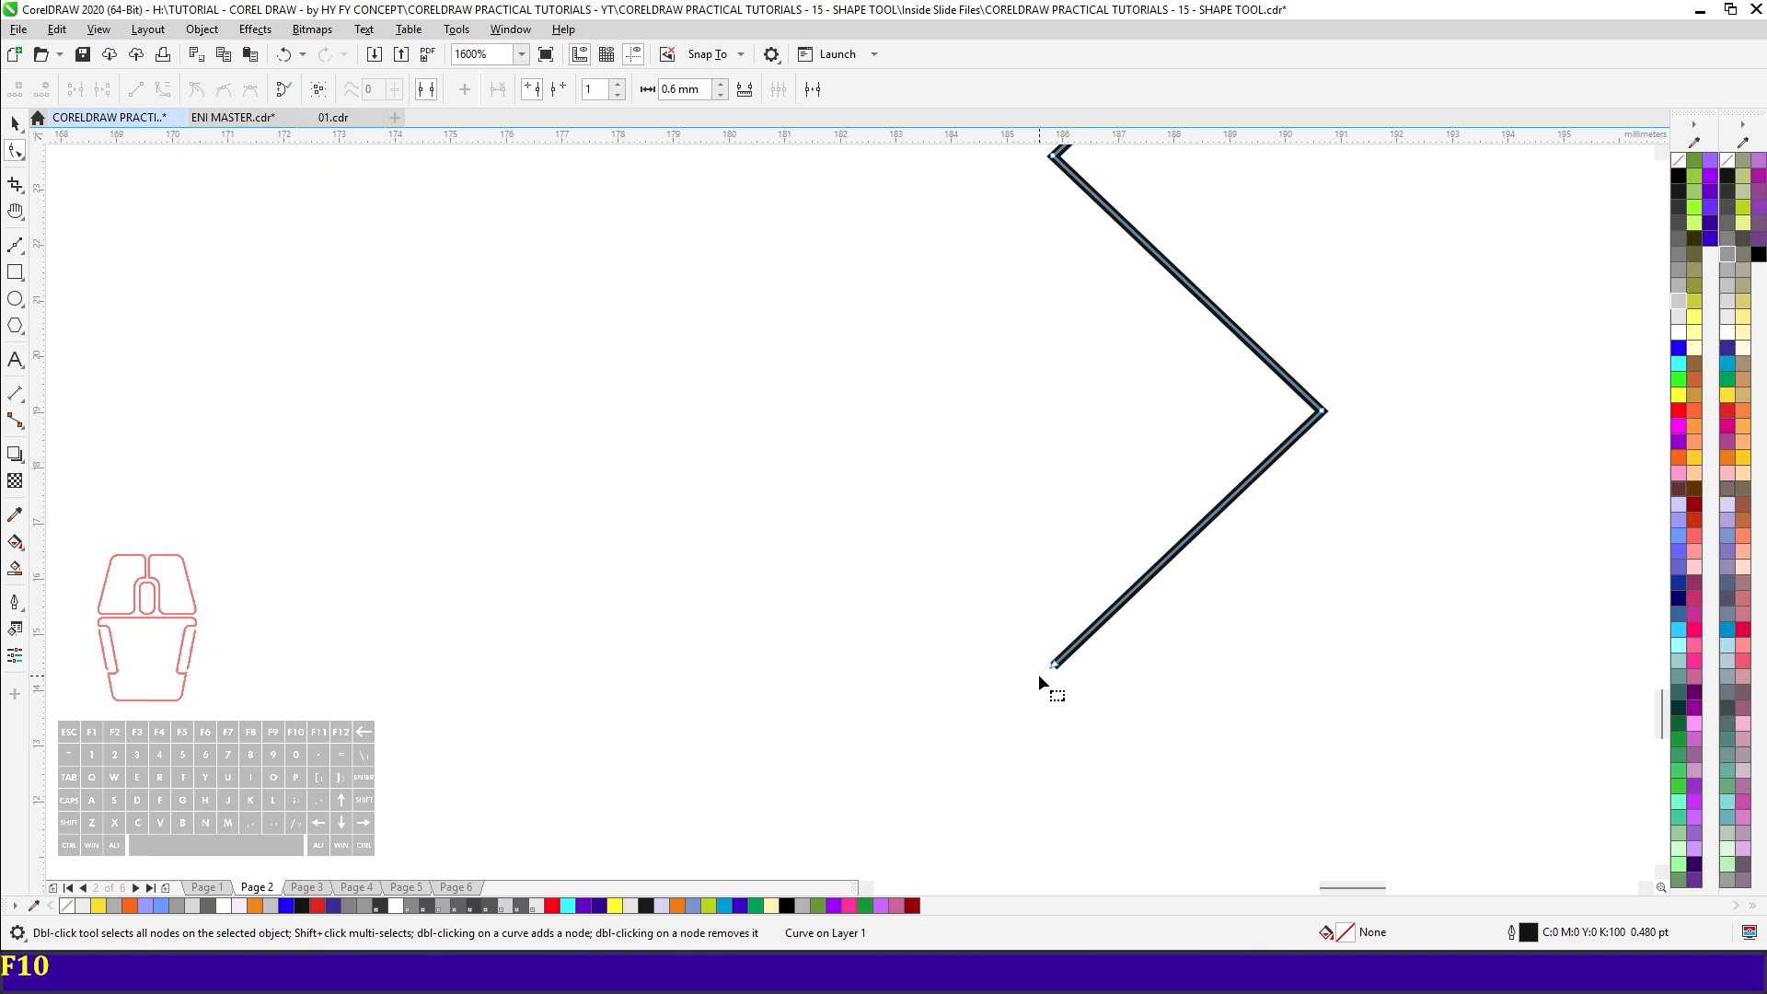
drag(1034, 623, 1089, 745)
key(Delete)
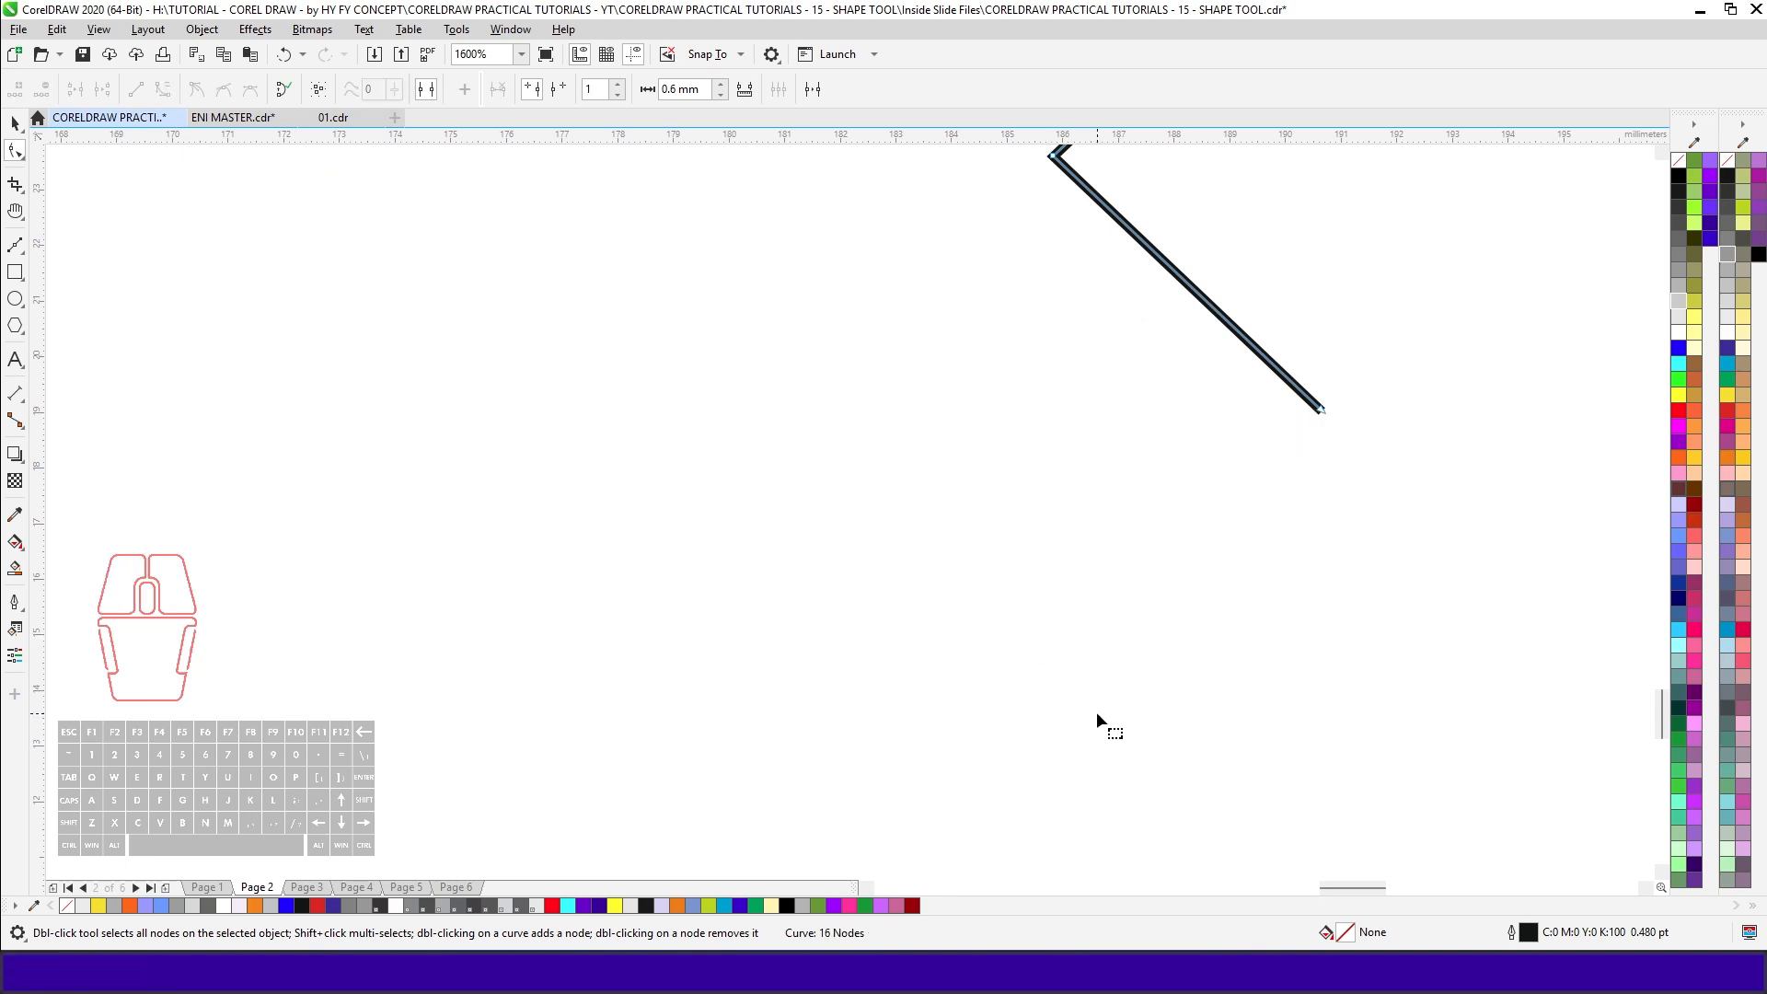
click(1243, 513)
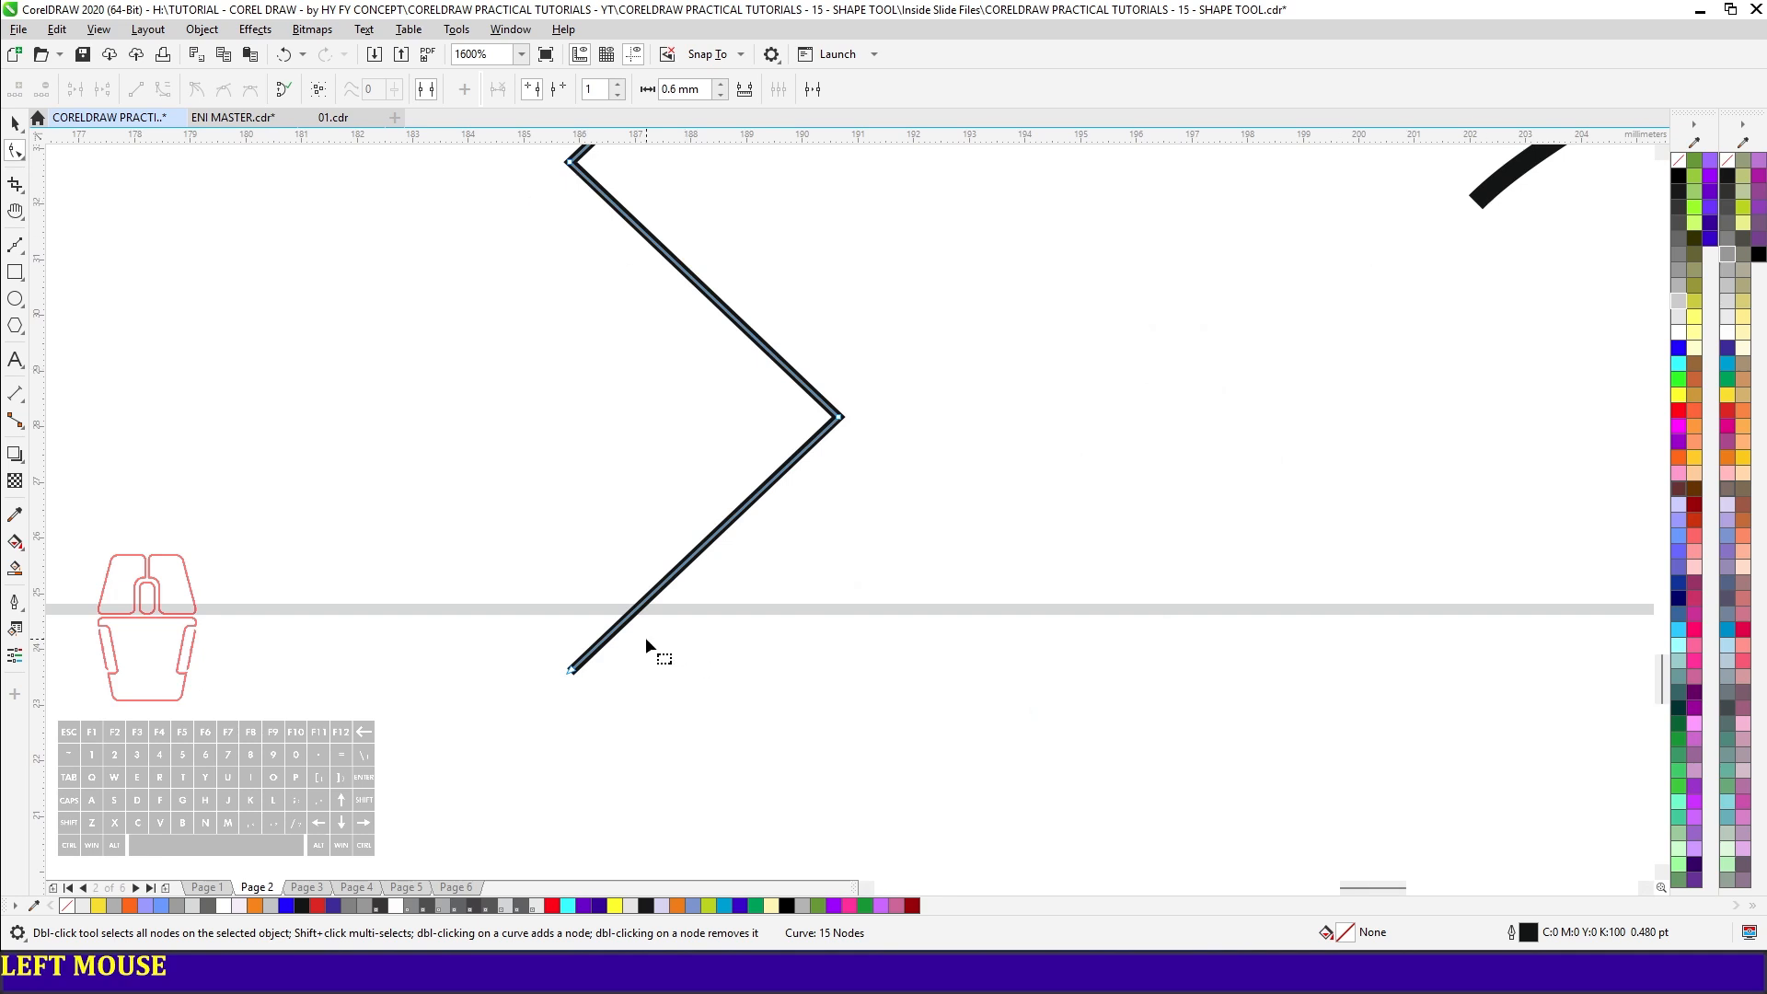
drag(524, 618, 699, 760)
key(Delete)
drag(898, 363, 772, 472)
key(Delete)
key(F4)
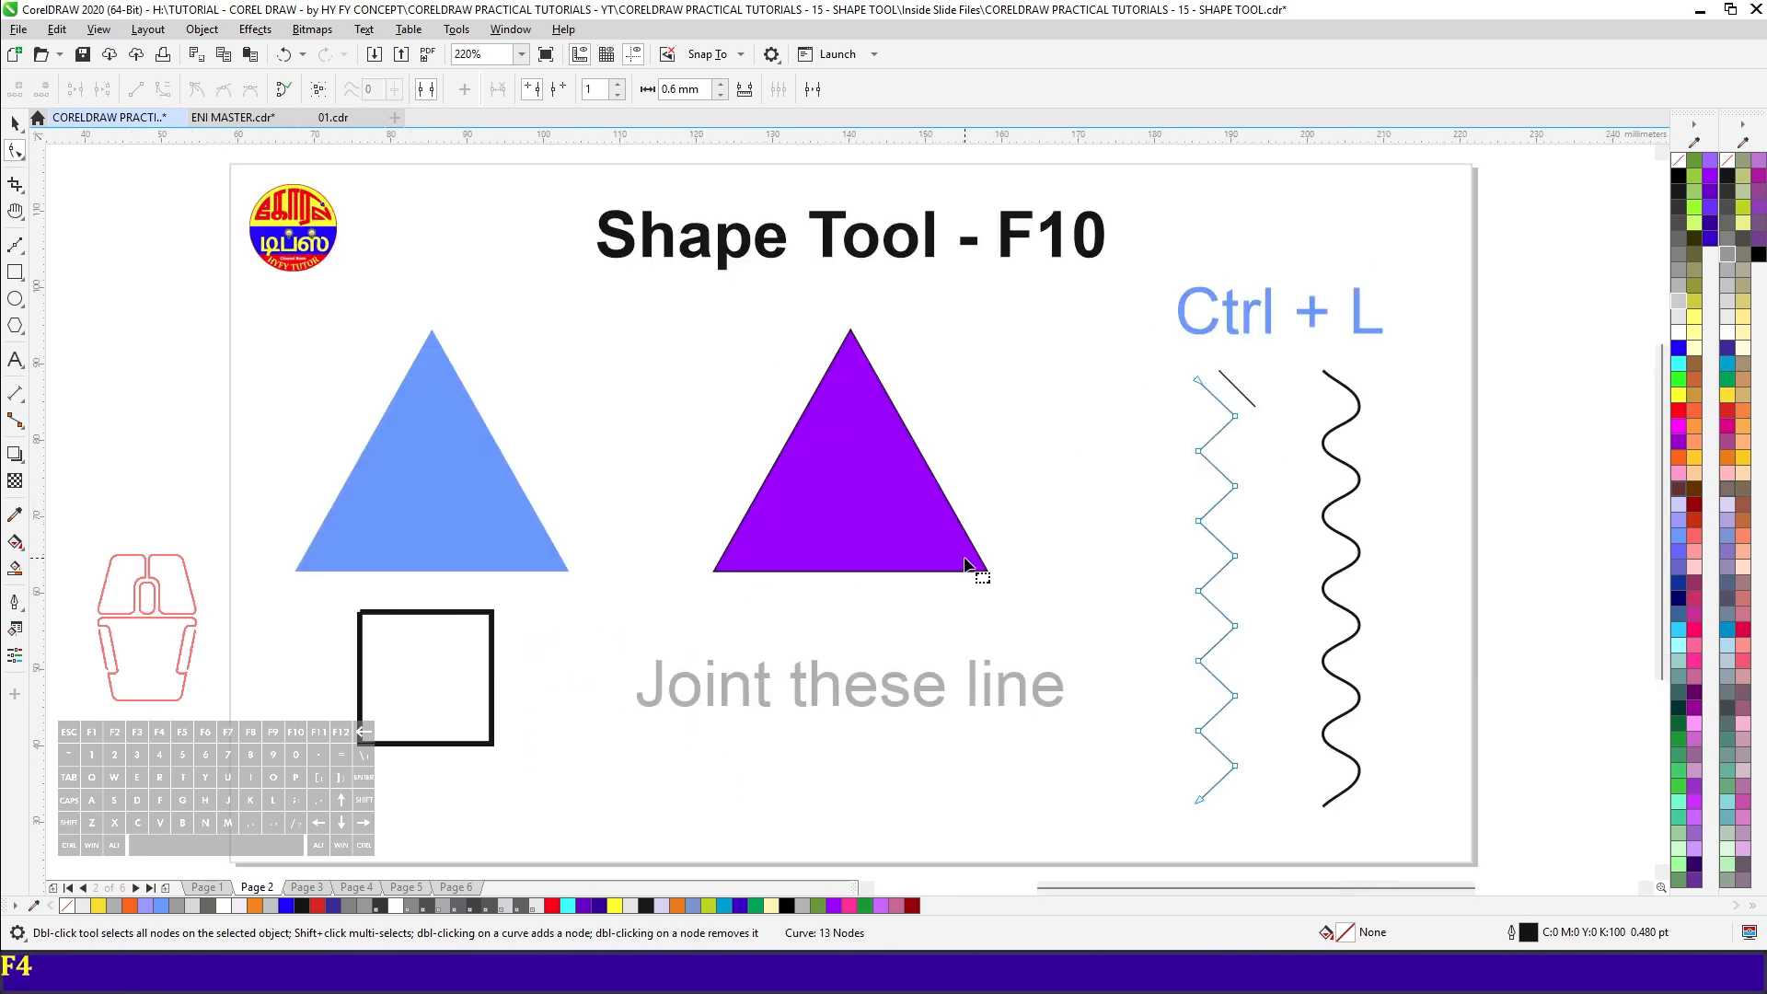
- Convert all segments of the zigzag to curves and make all its nodes smooth so it forms a wavy line
key(space)
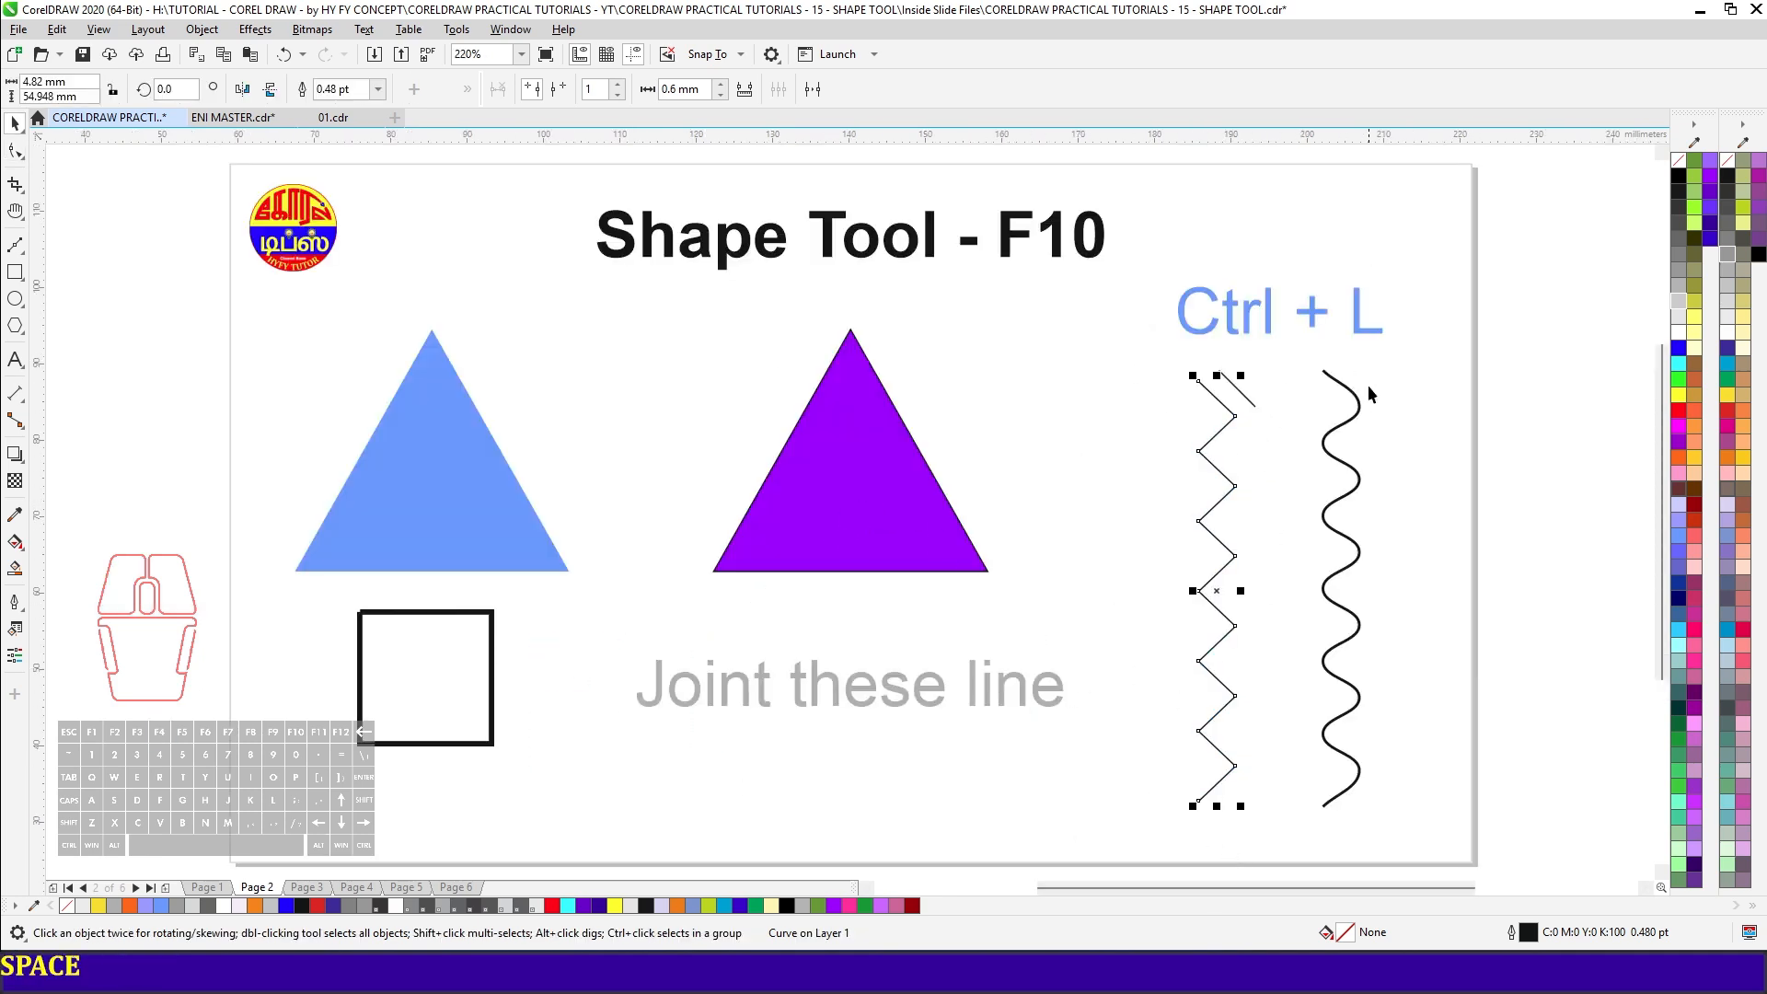
key(F10)
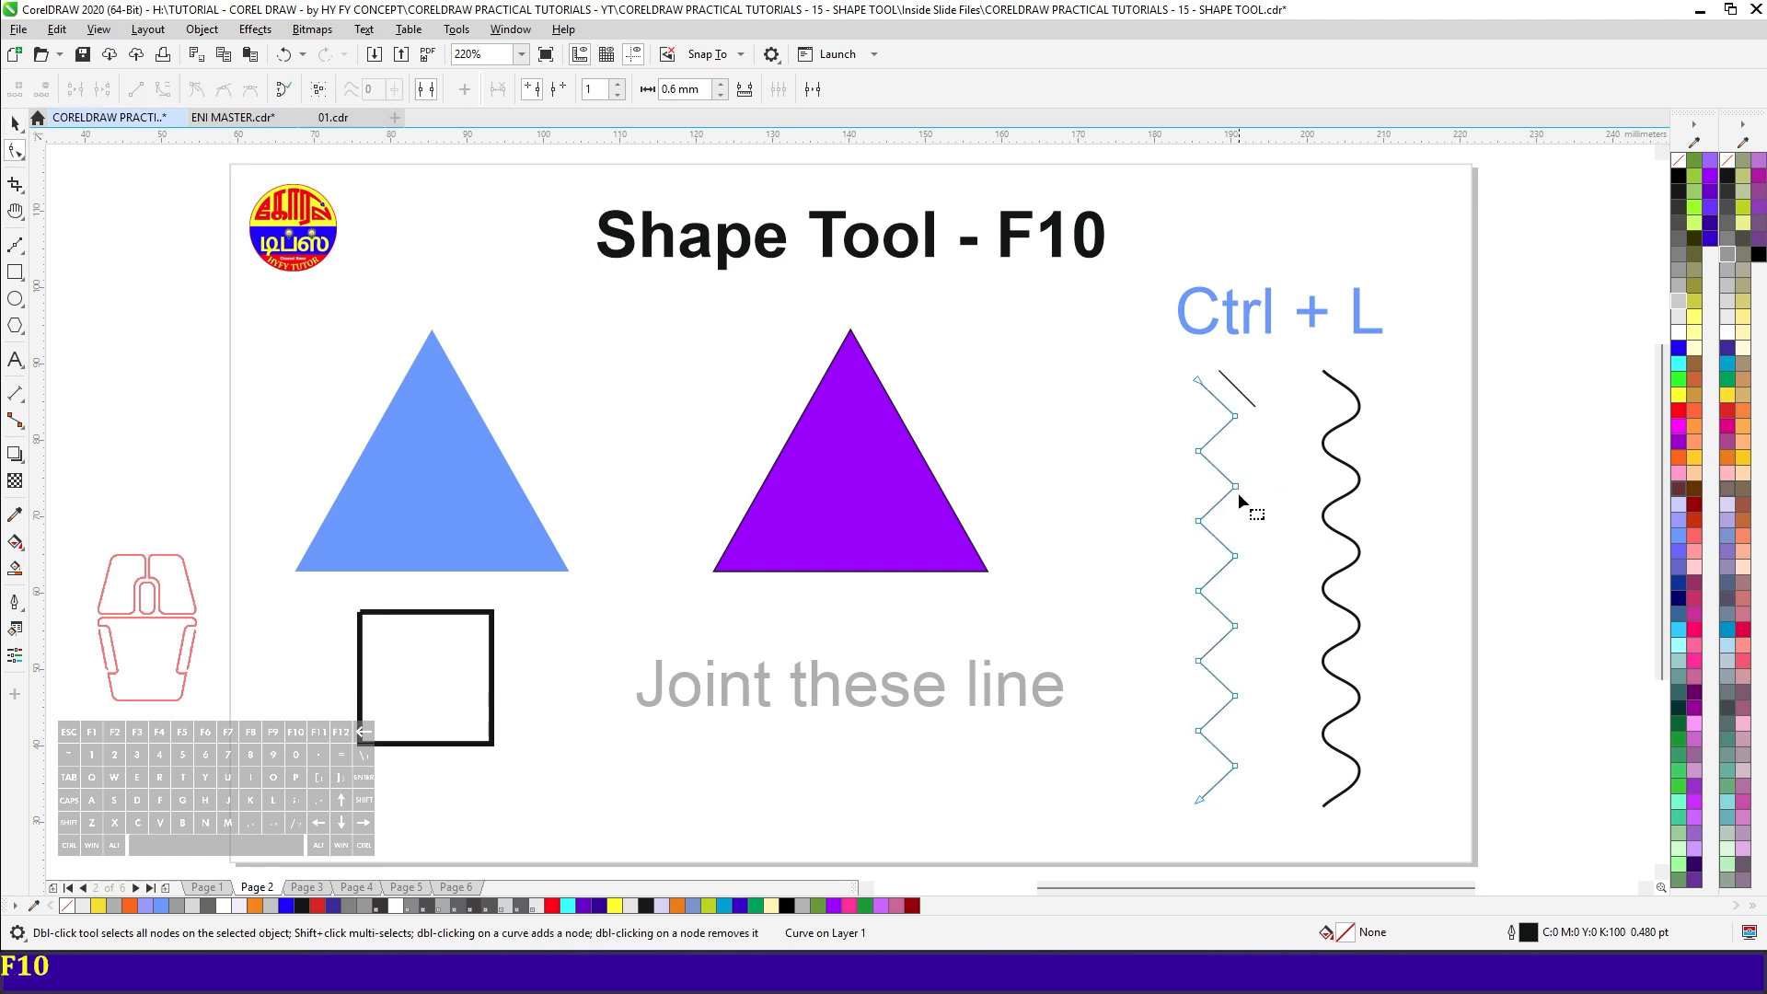
key(ctrl+a)
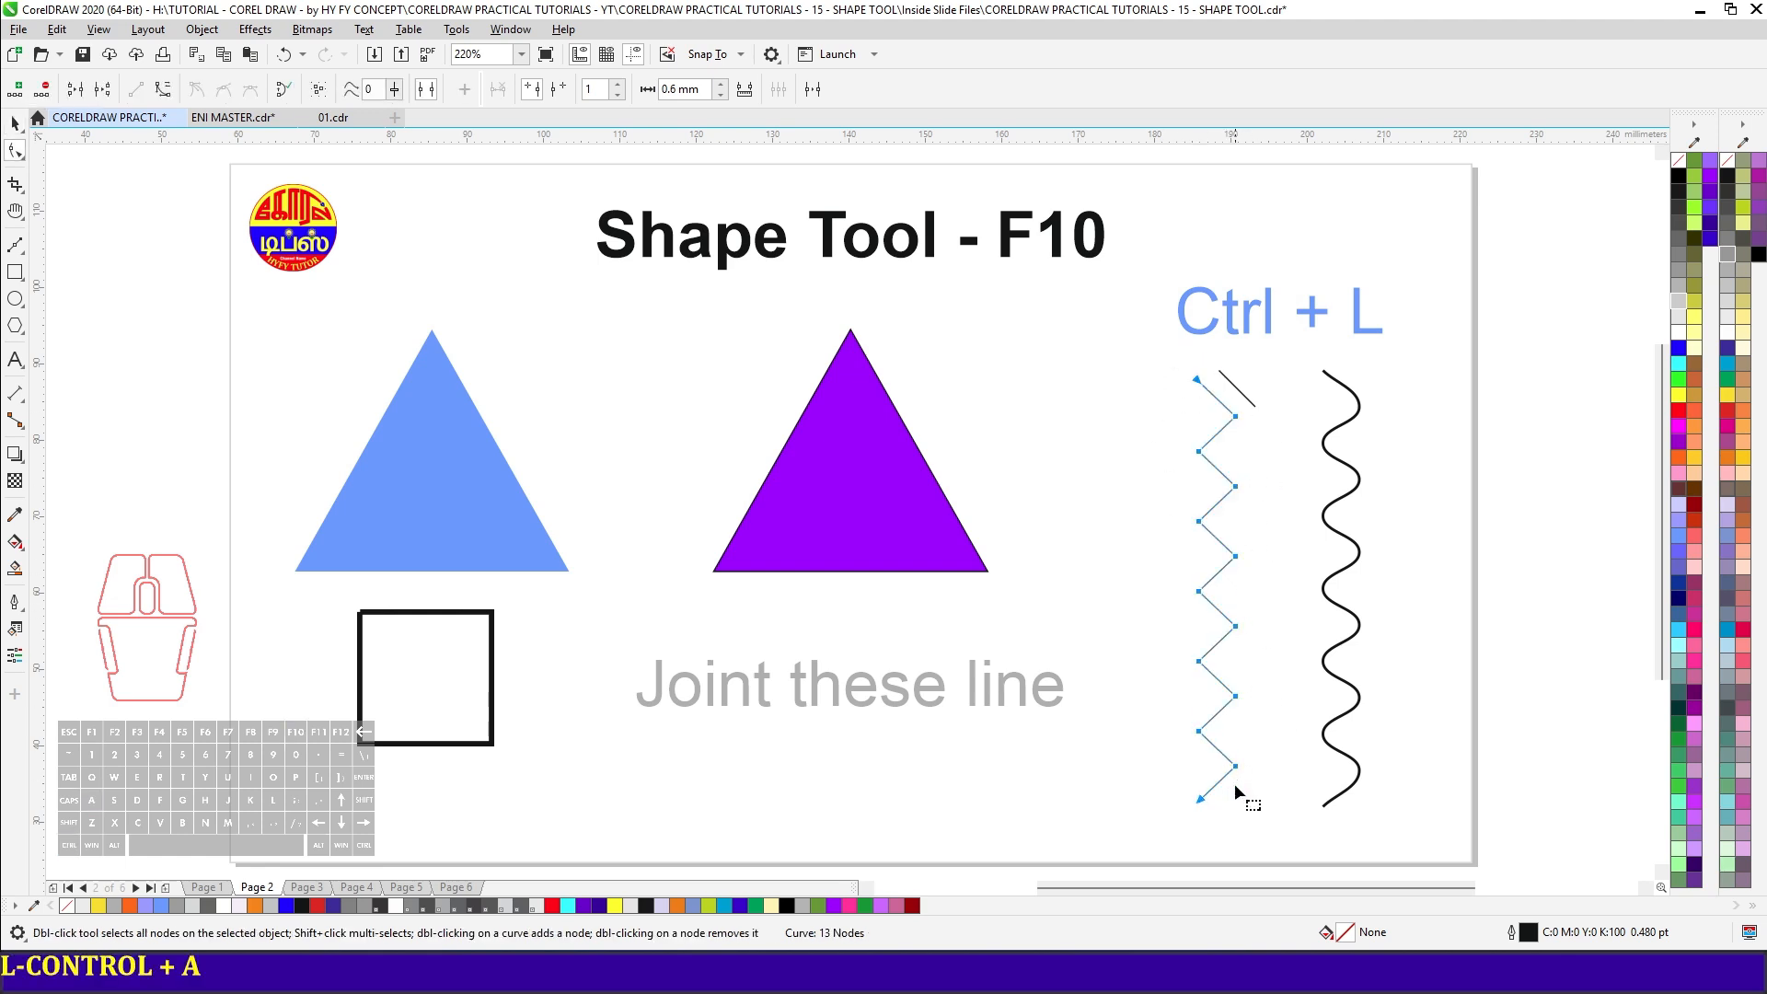
click(163, 93)
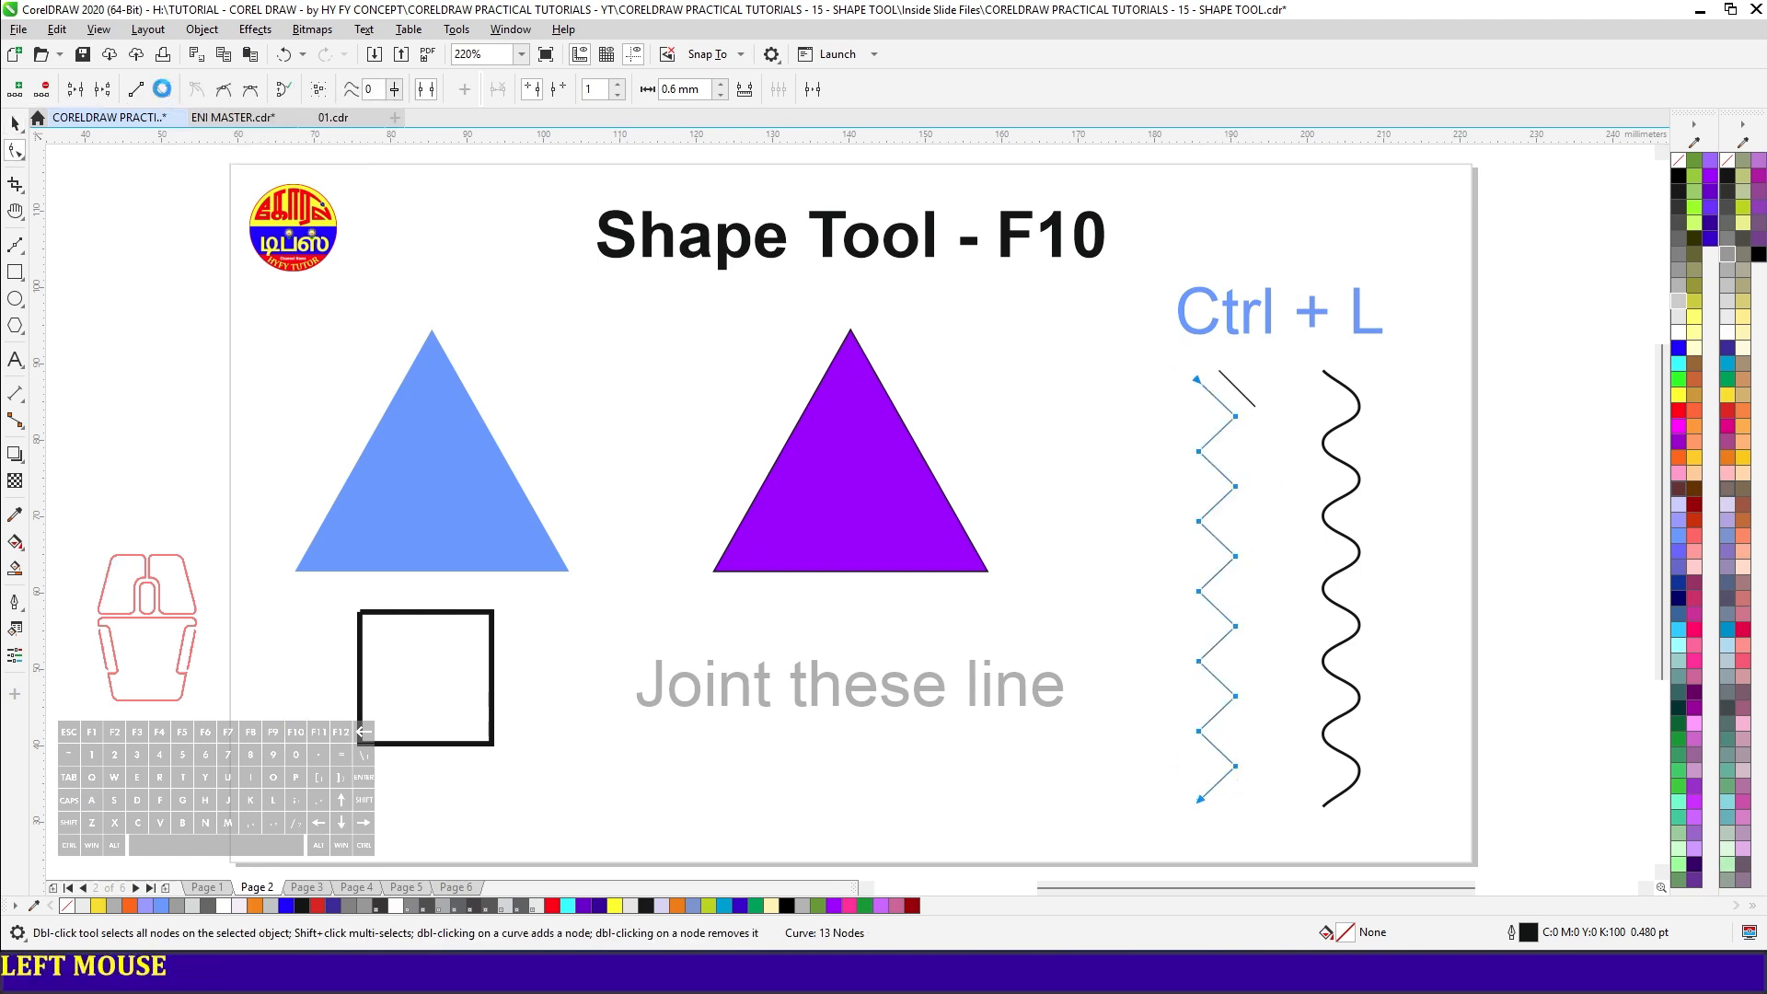
click(223, 91)
key(space)
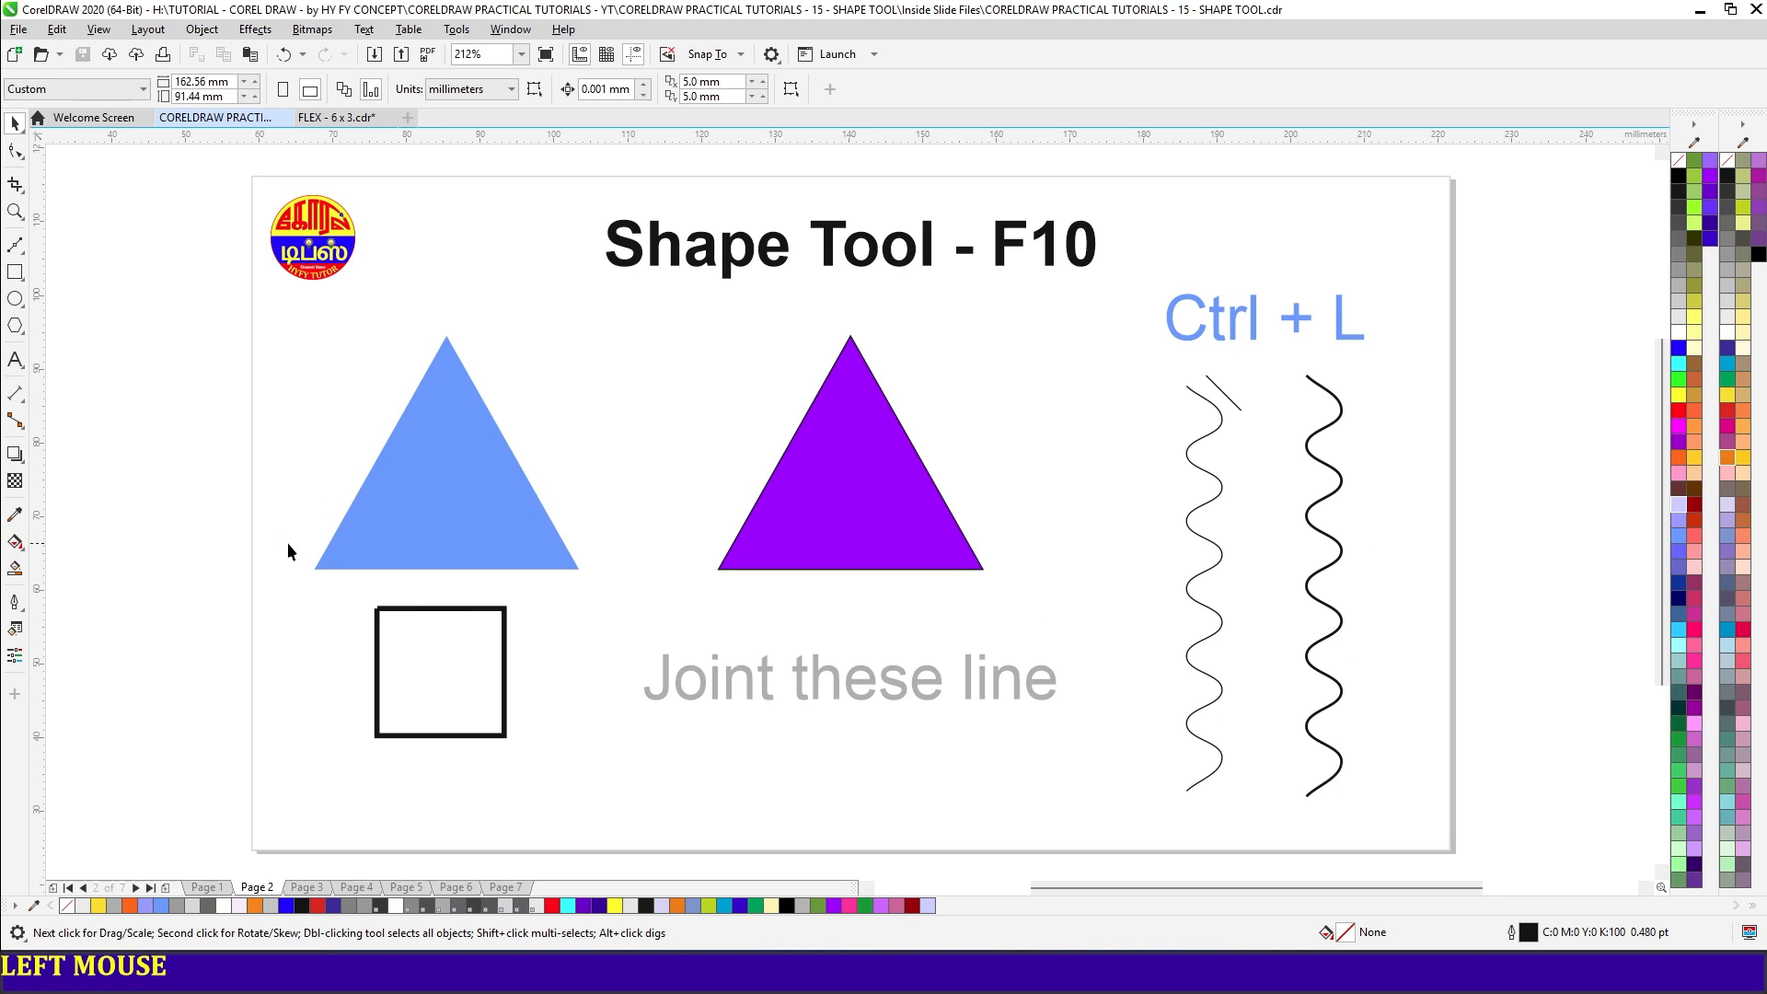
- Look over the border example on Page 3 and go on to the break-apart exercise on Page 4
key(Page_Down)
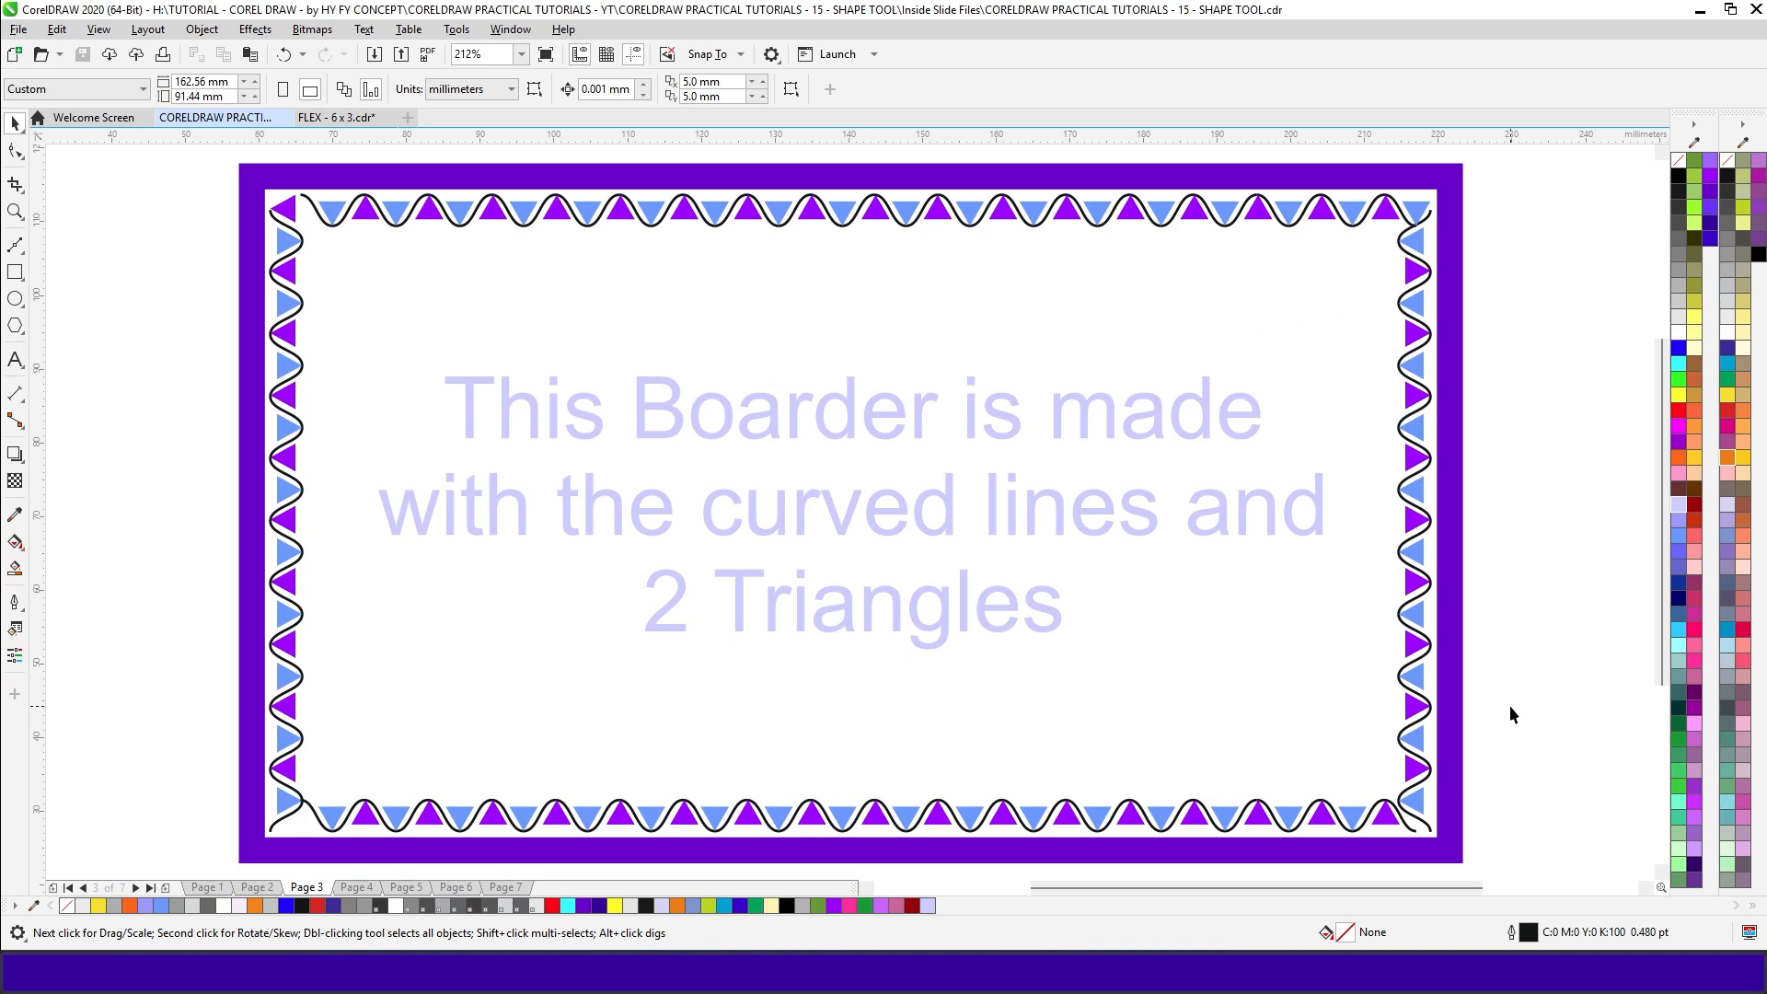
key(Return)
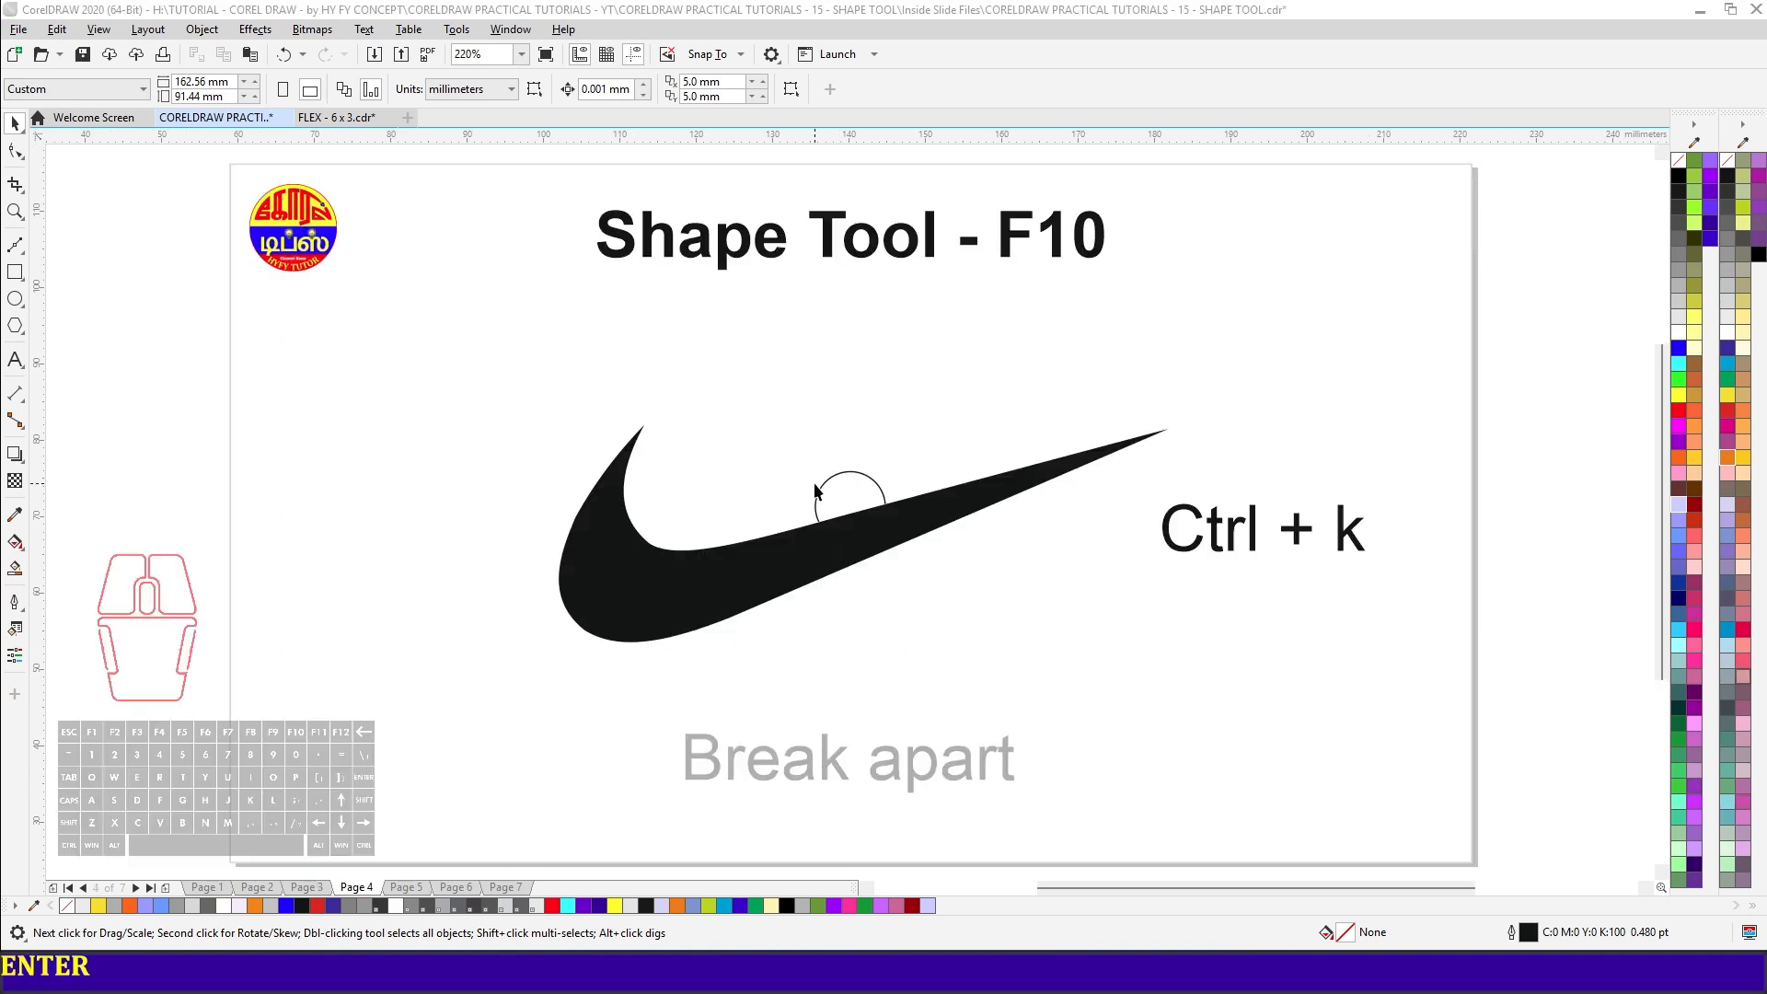
scroll(815, 490, up, 2)
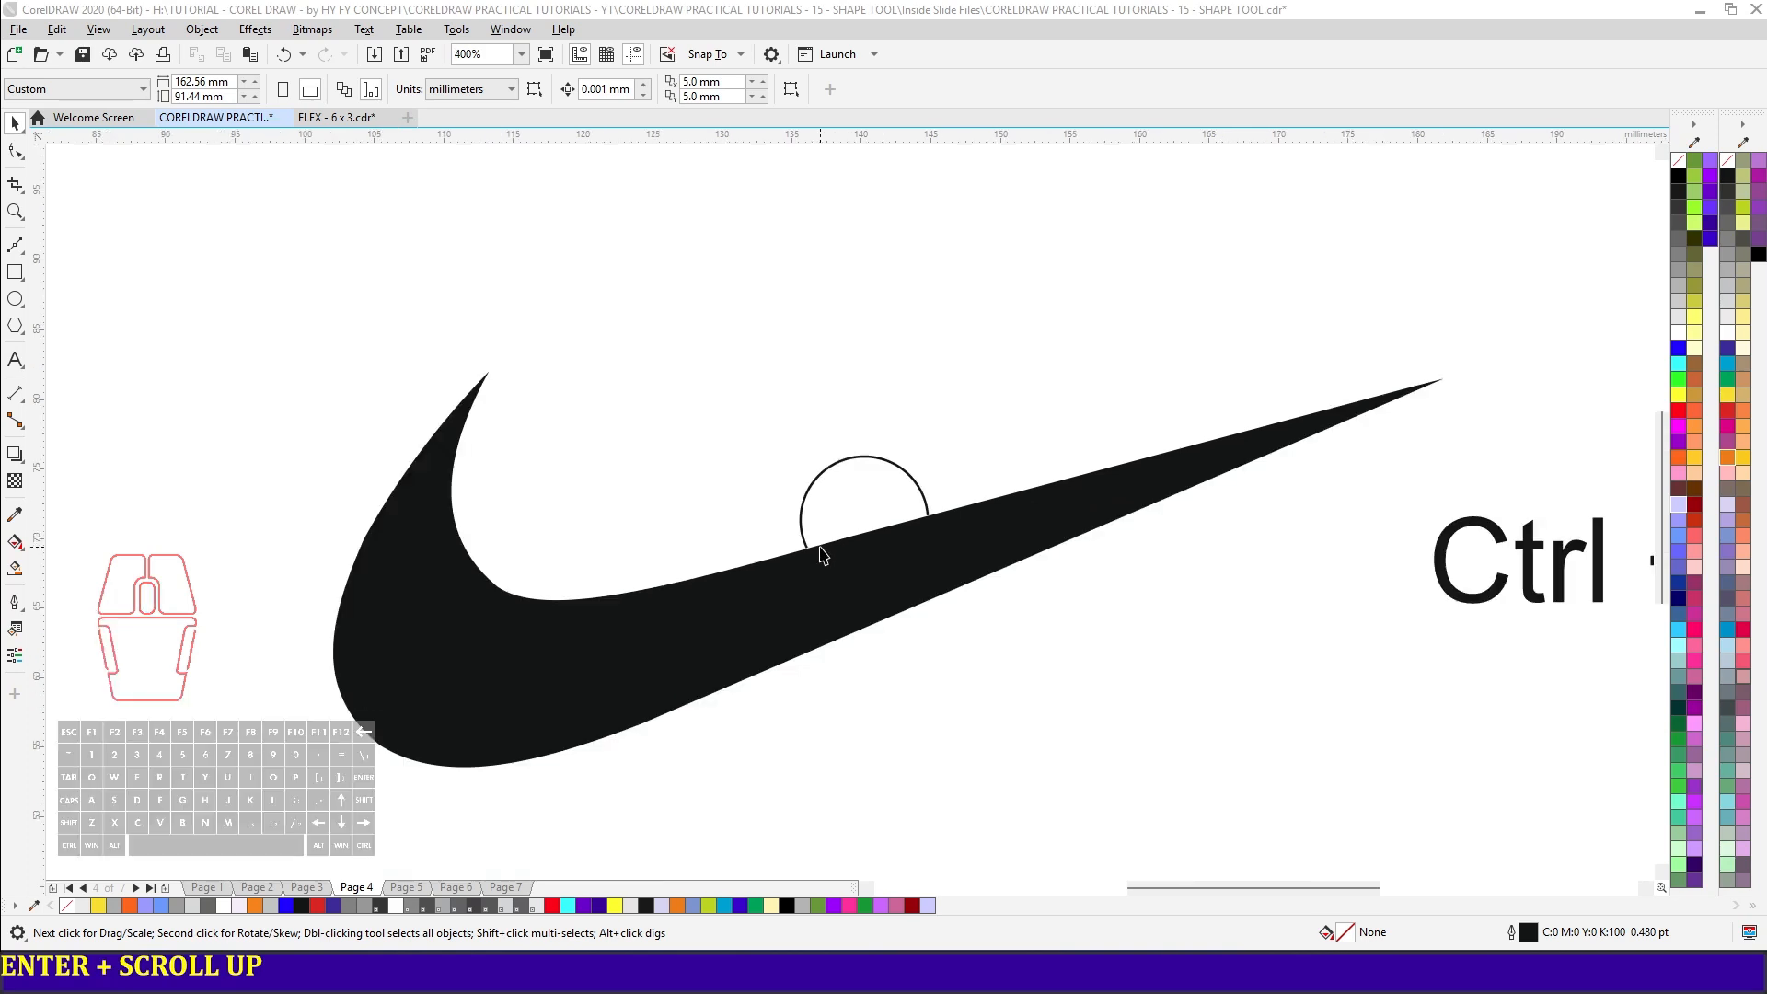
scroll(824, 561, up, 6)
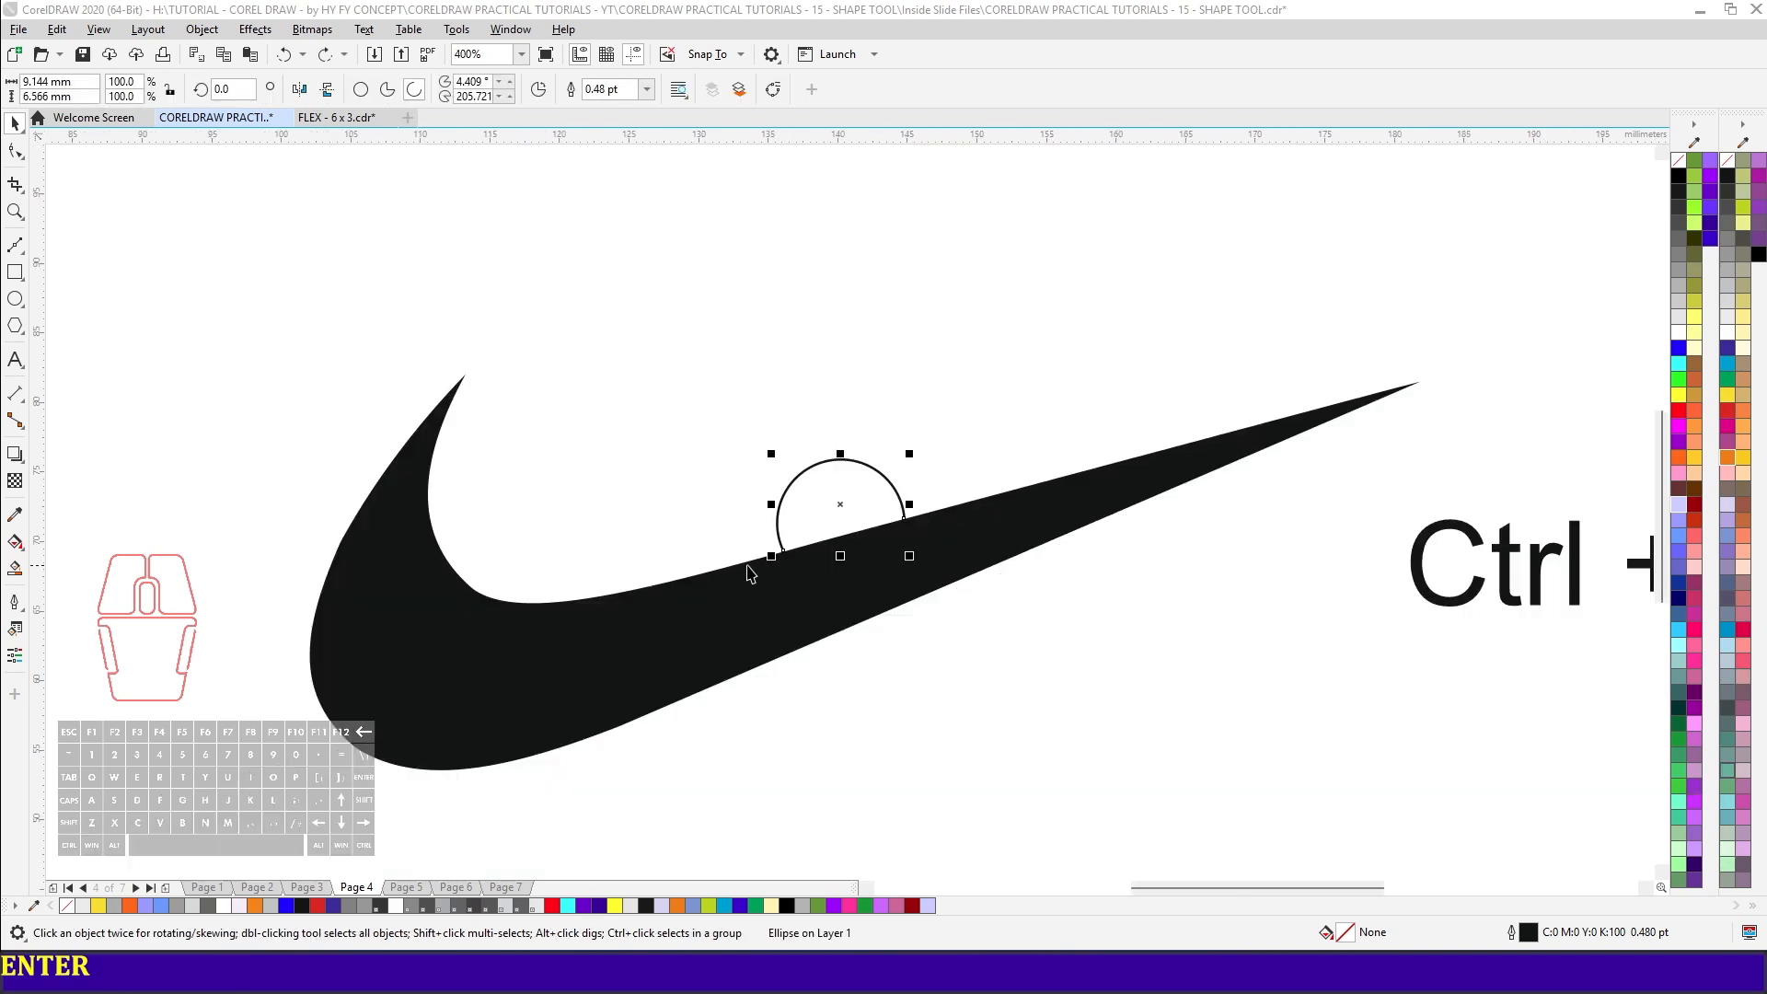
- Select the swoosh and examine up close the spot where the arc's left end meets its upper edge
click(795, 564)
key(z)
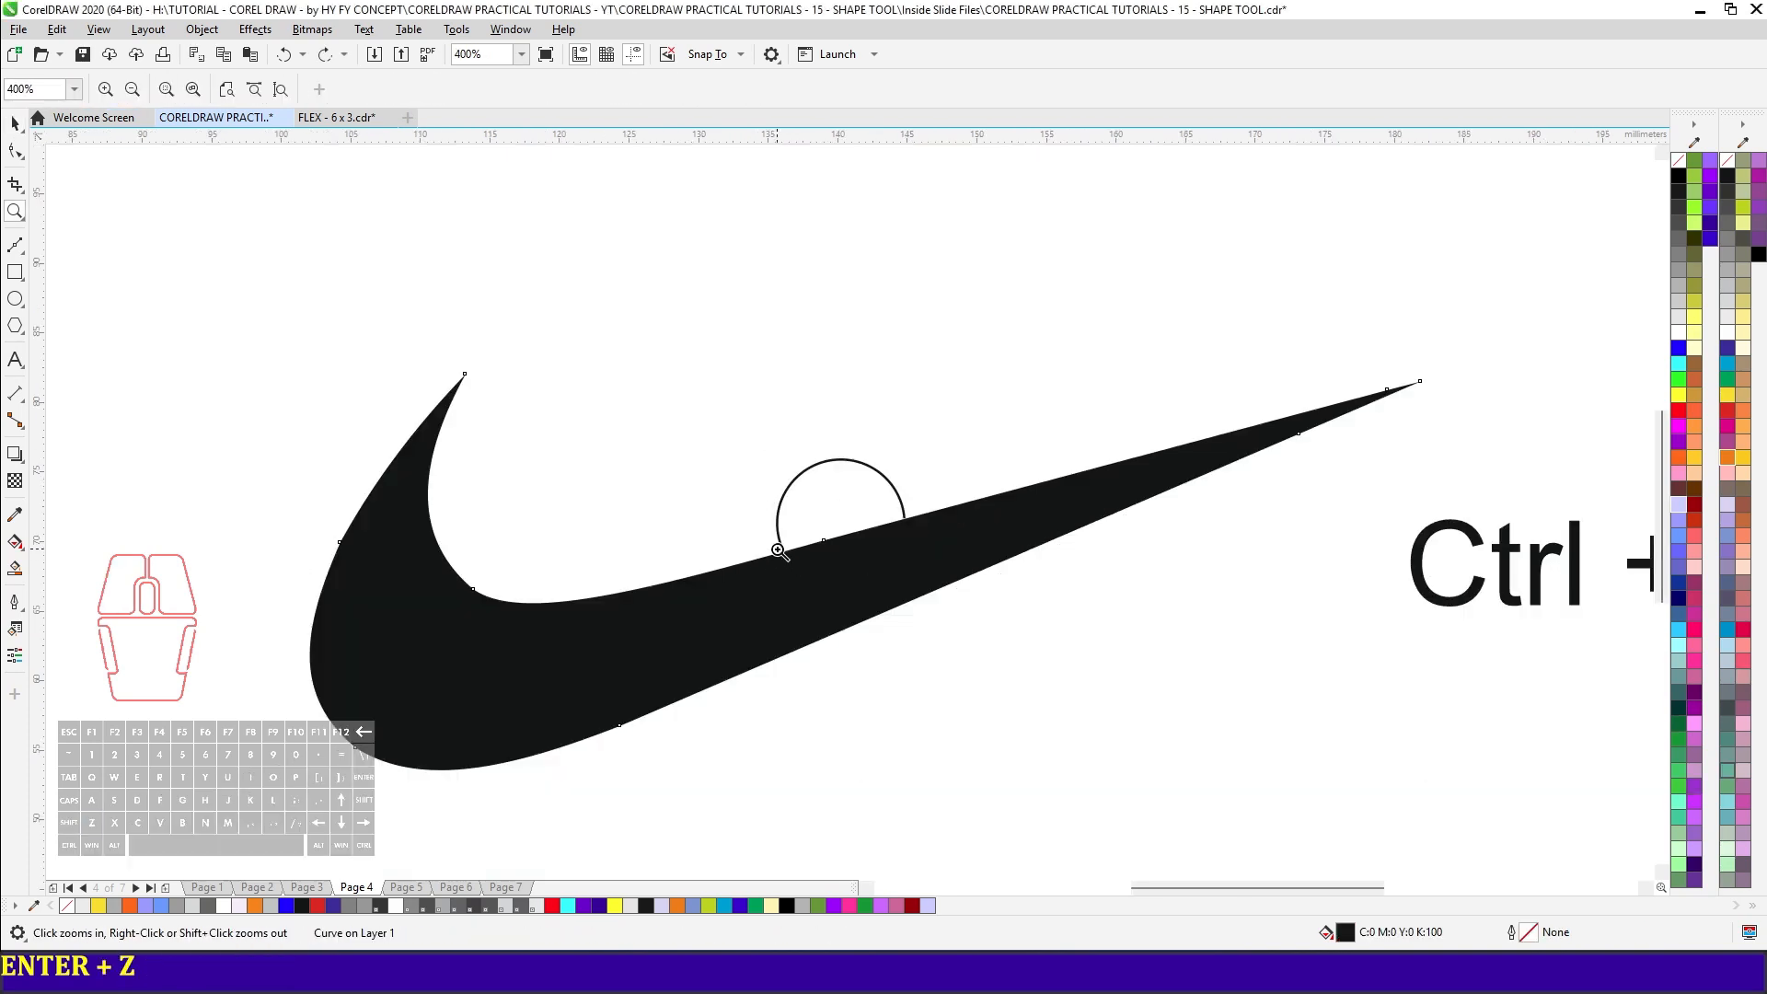
drag(778, 547, 800, 560)
drag(348, 261, 807, 577)
key(space)
click(477, 526)
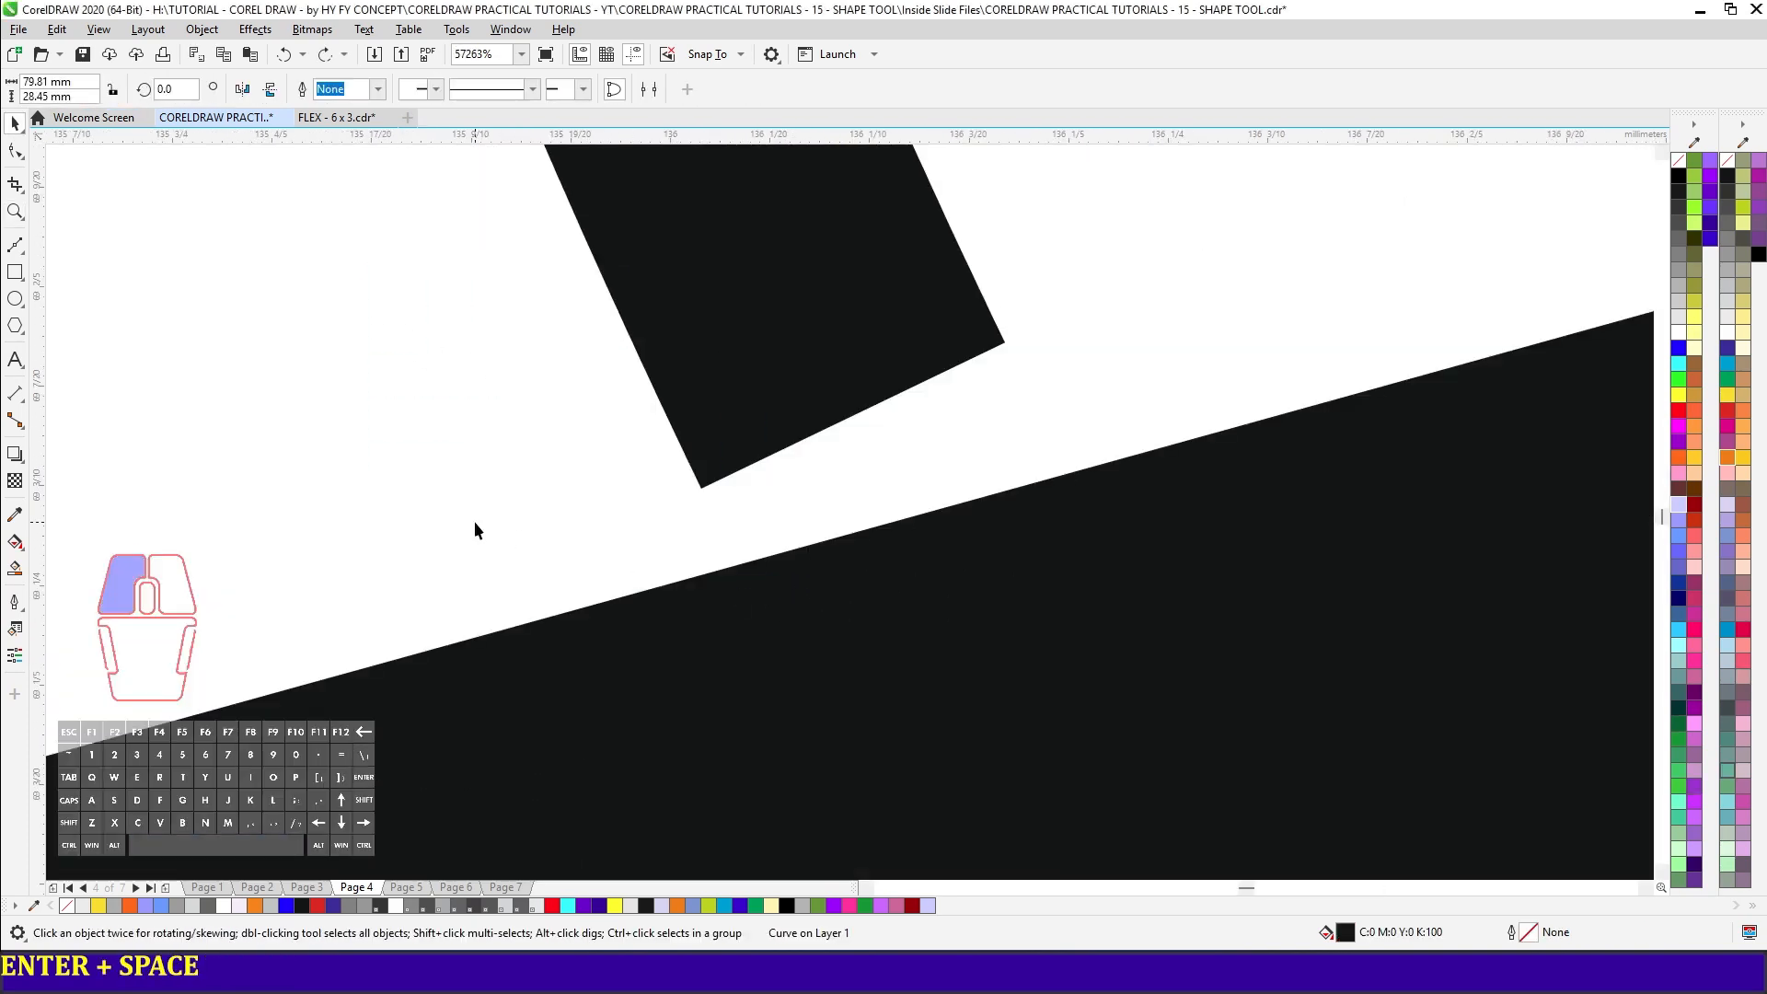
click(814, 708)
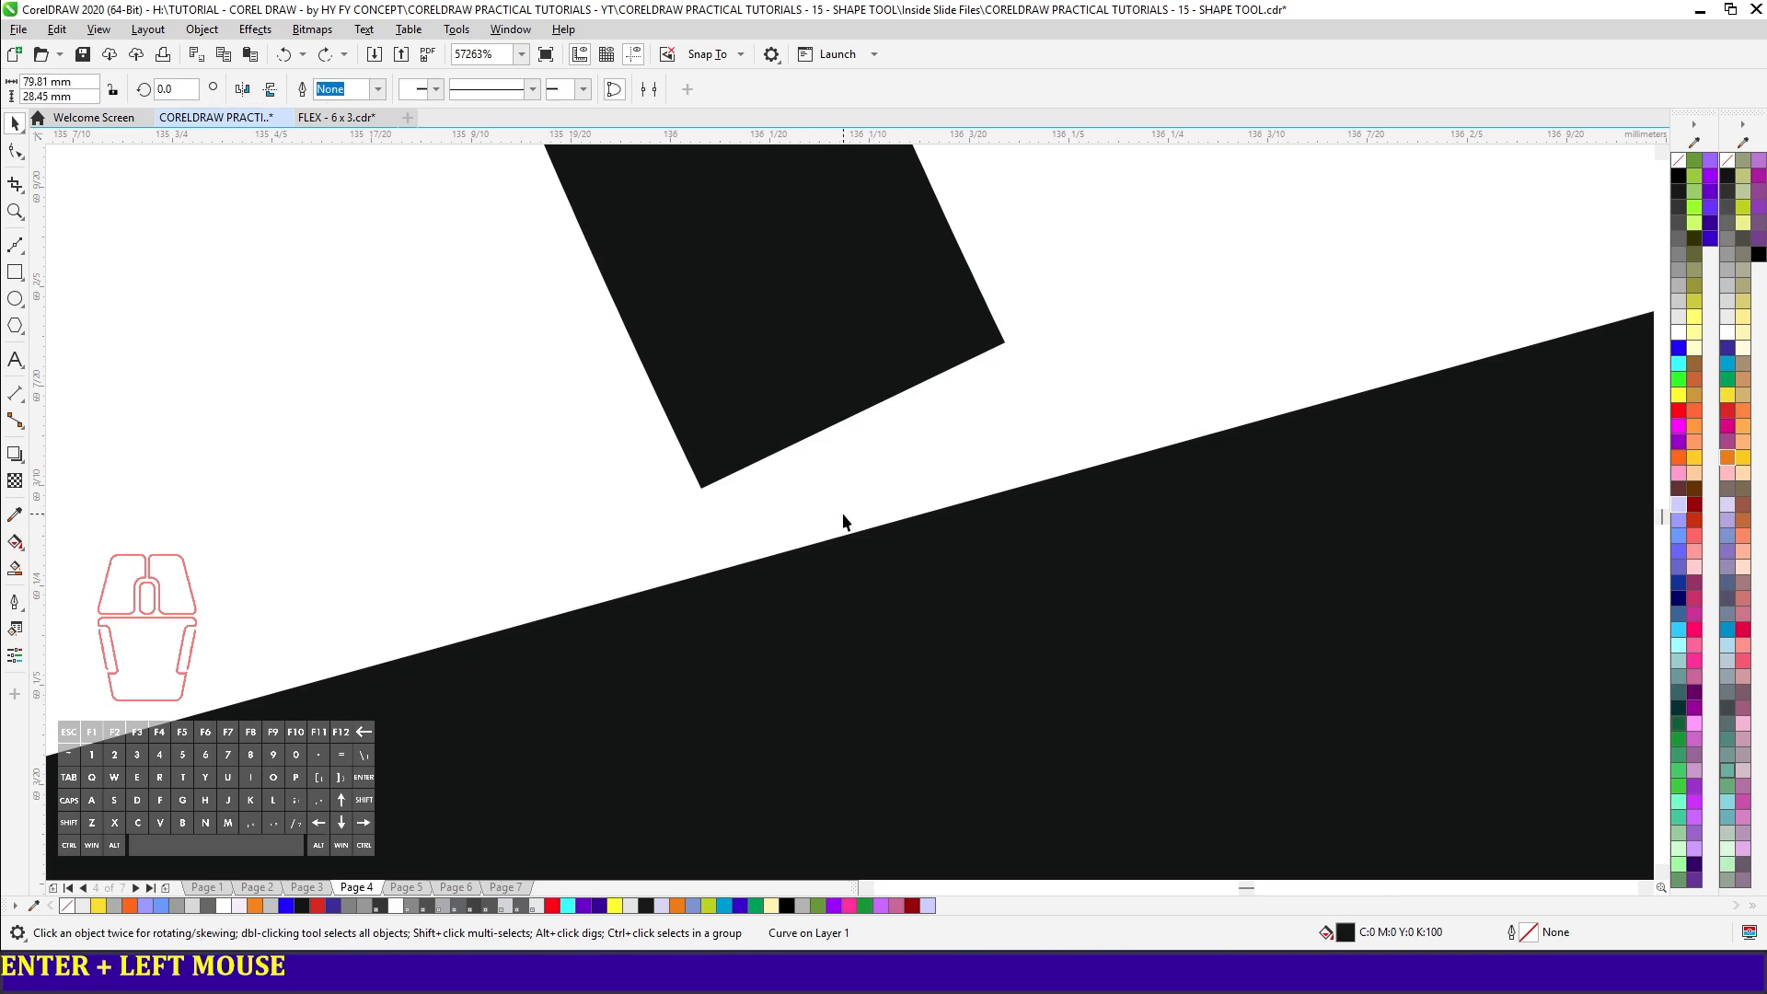
- Try breaking the swoosh's upper edge just below the arc's left end, and undo the break
key(F10)
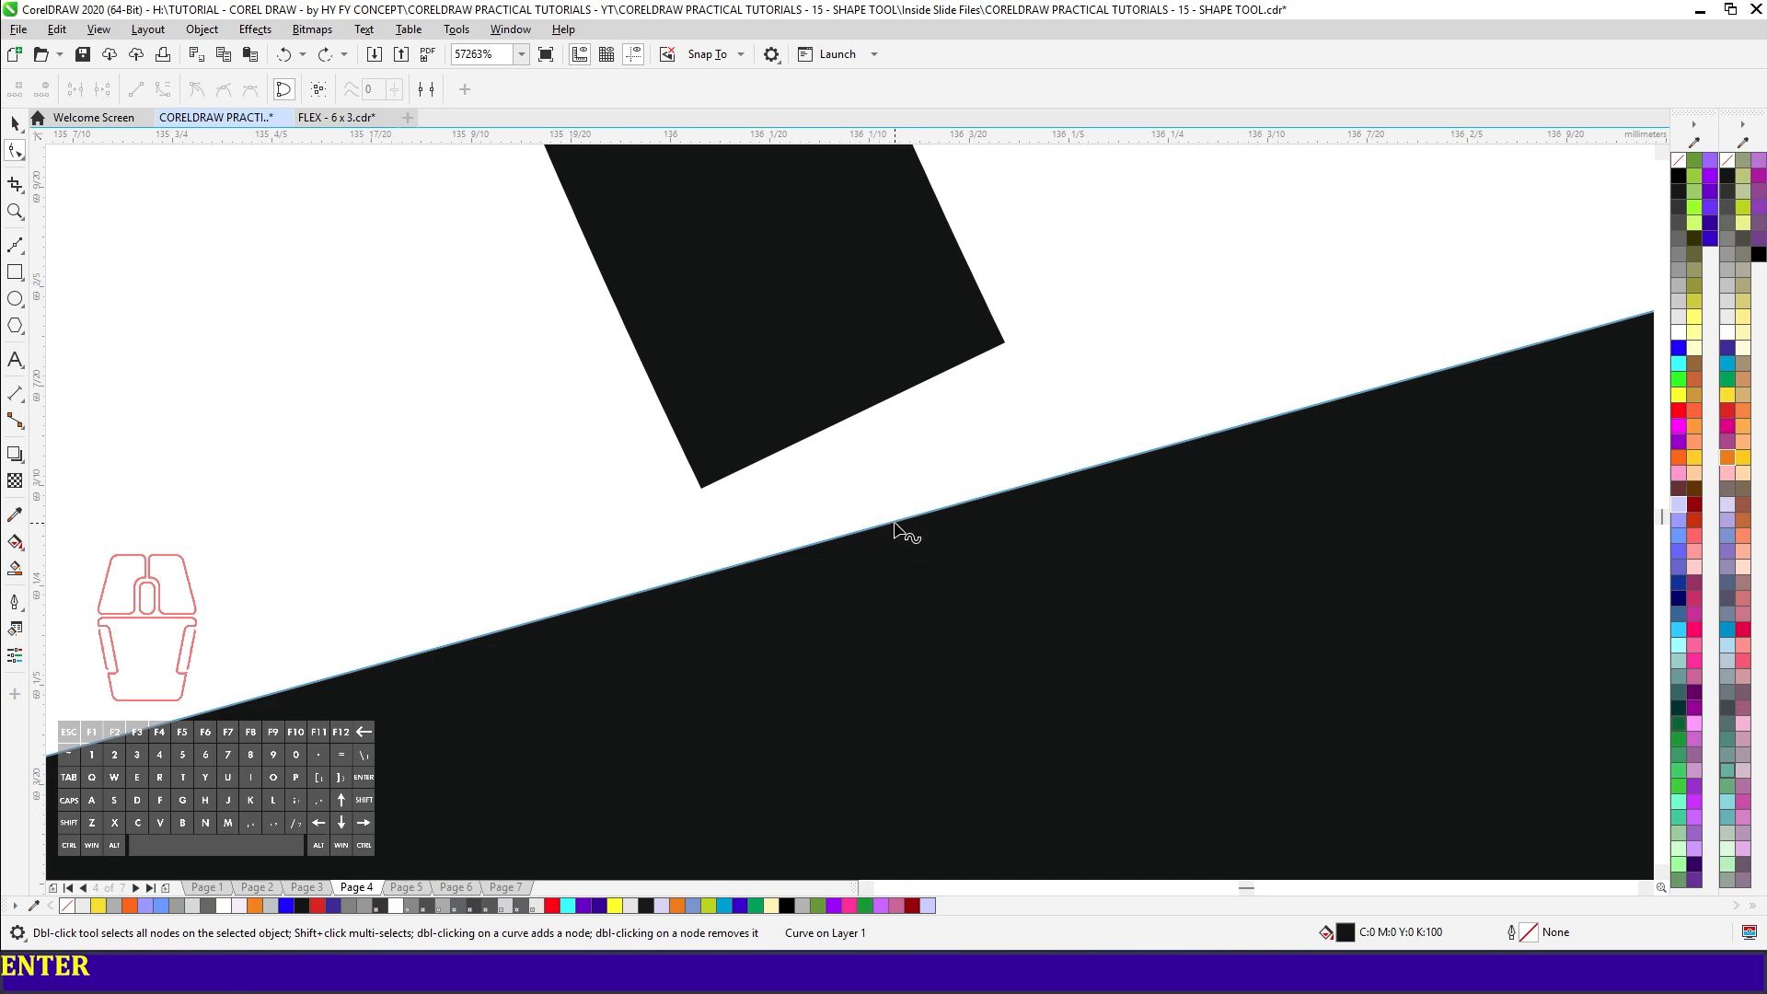
click(894, 524)
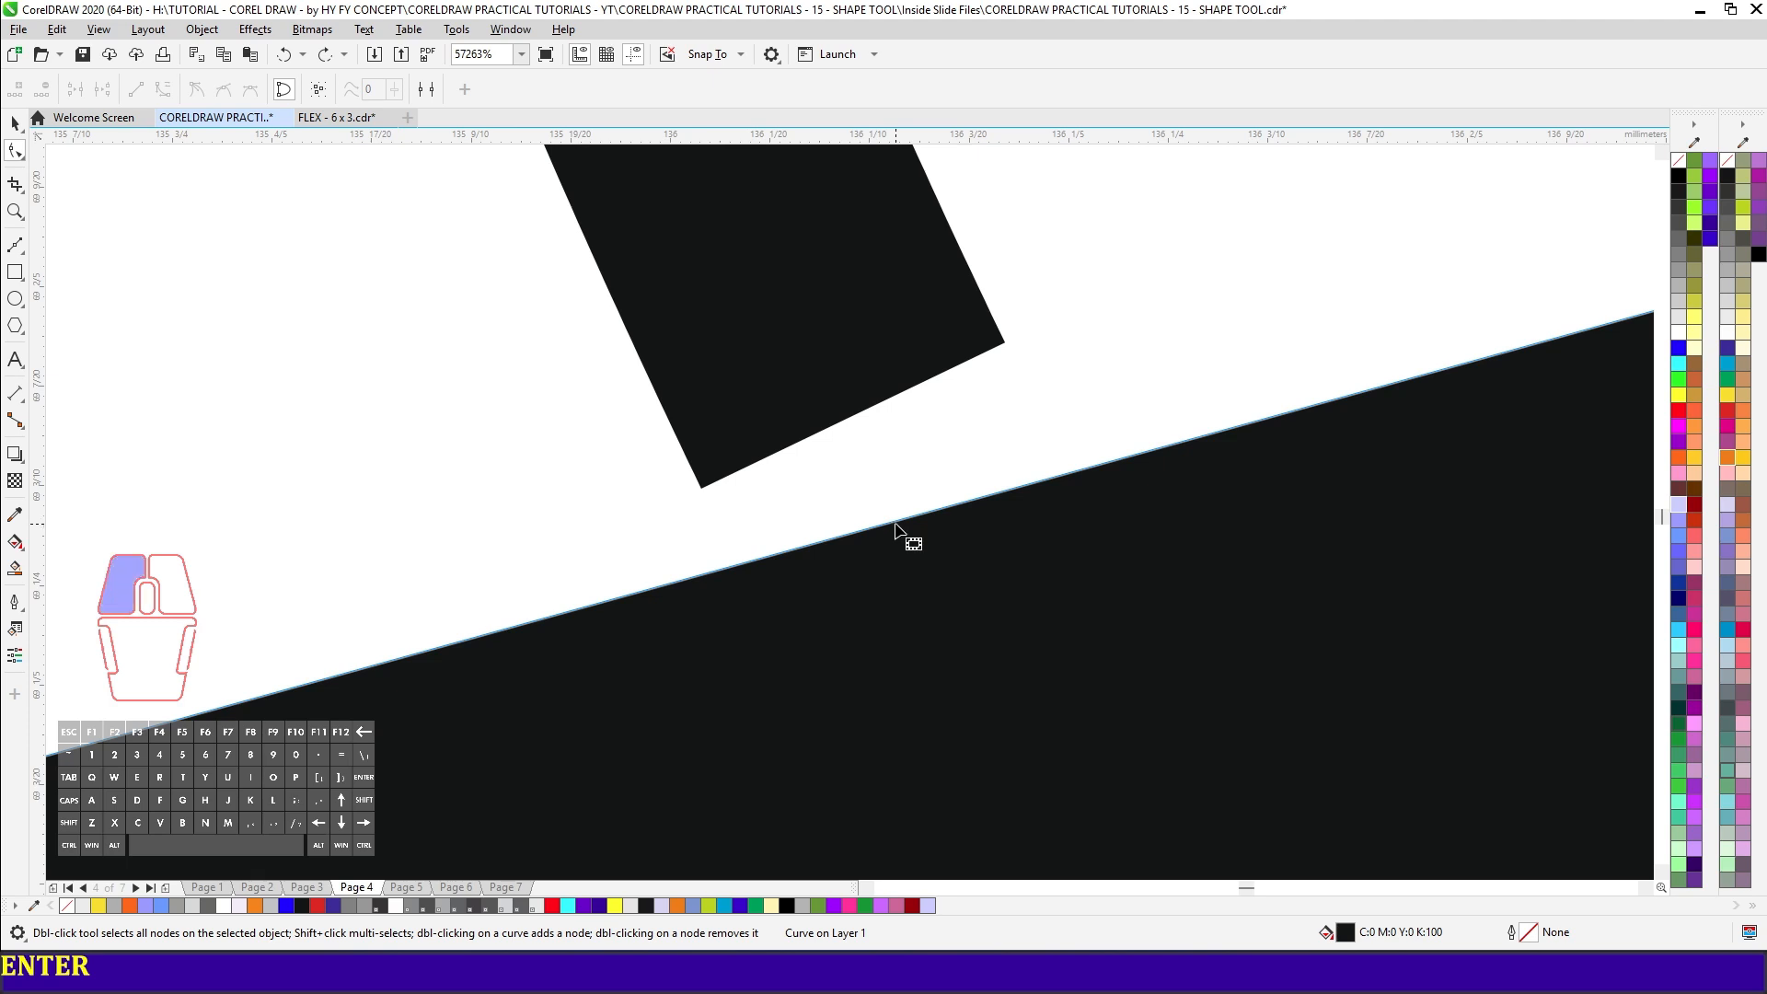
key(Return)
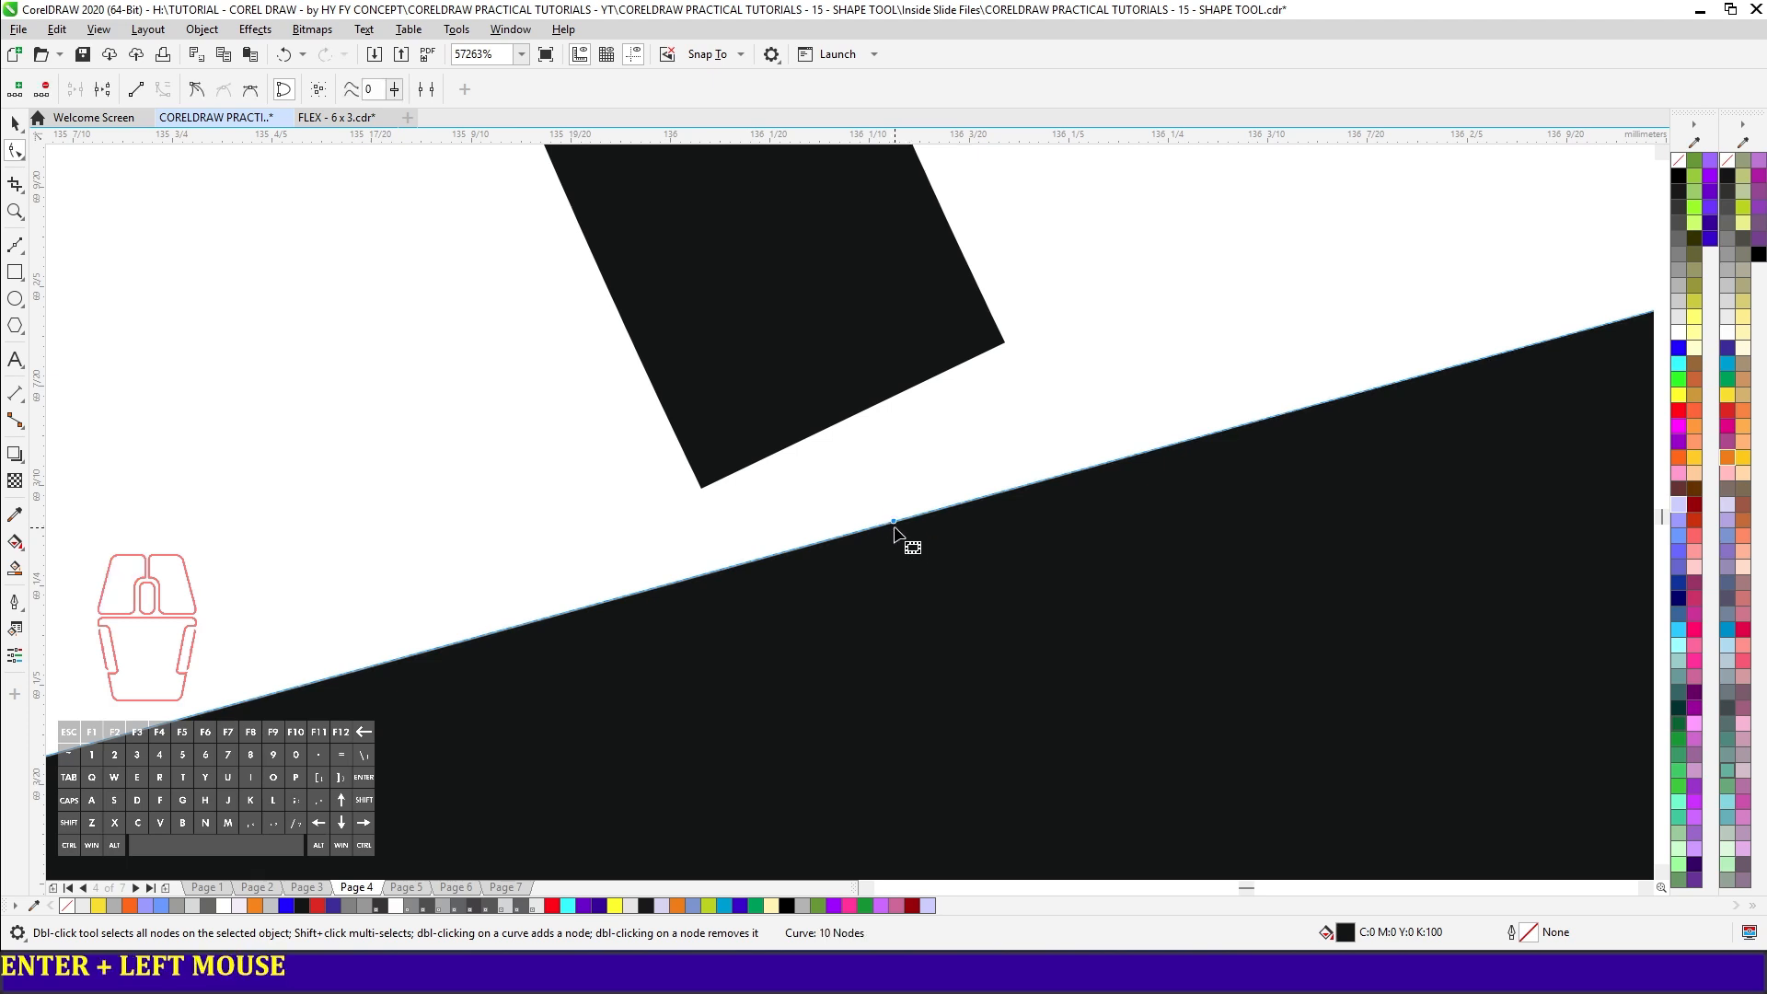
click(103, 90)
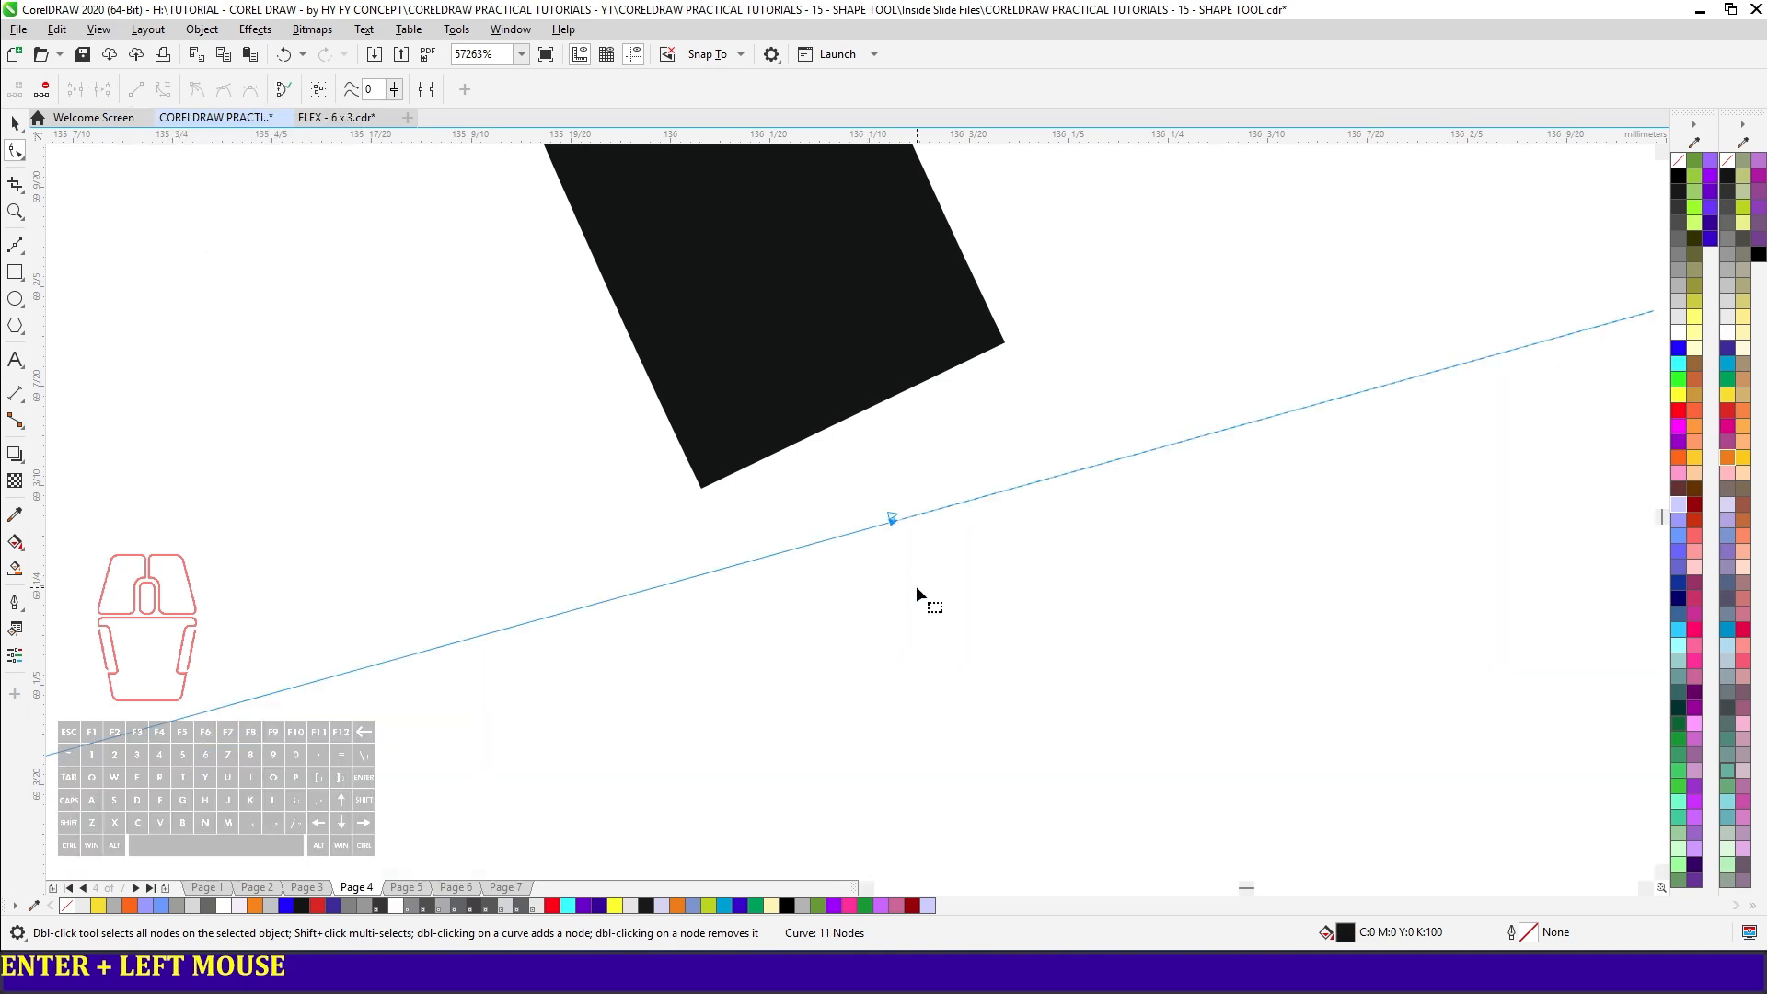
key(space)
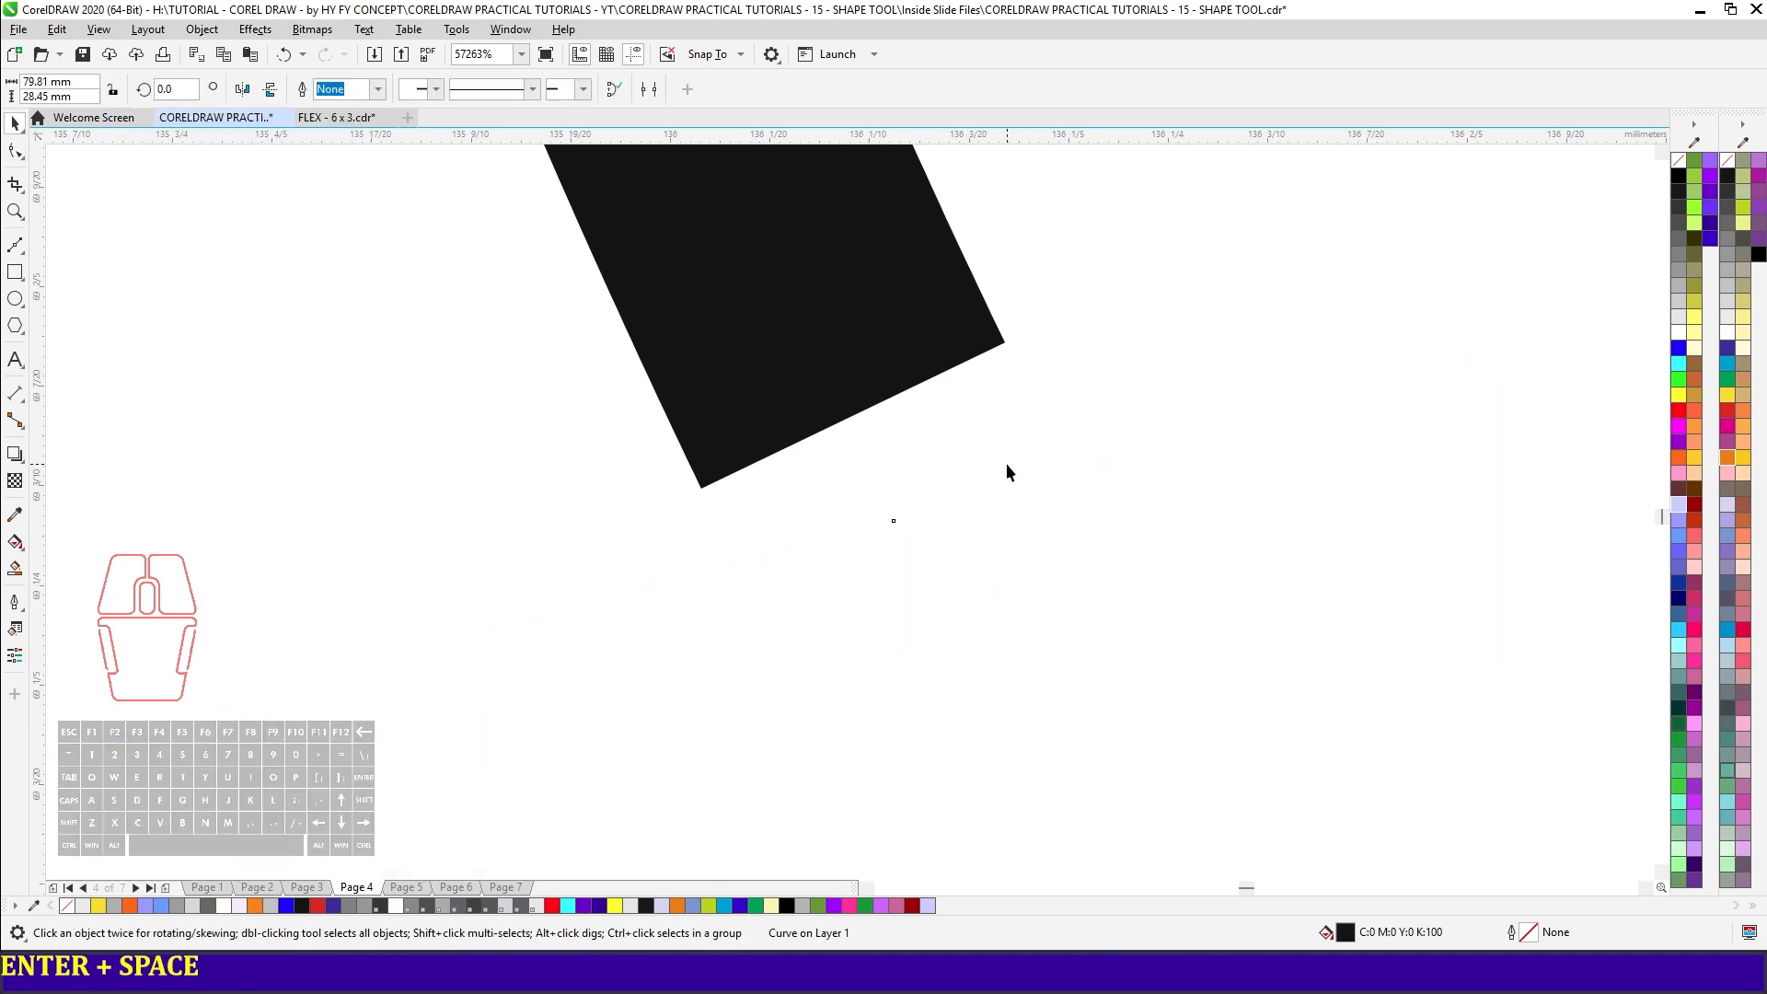
click(1006, 460)
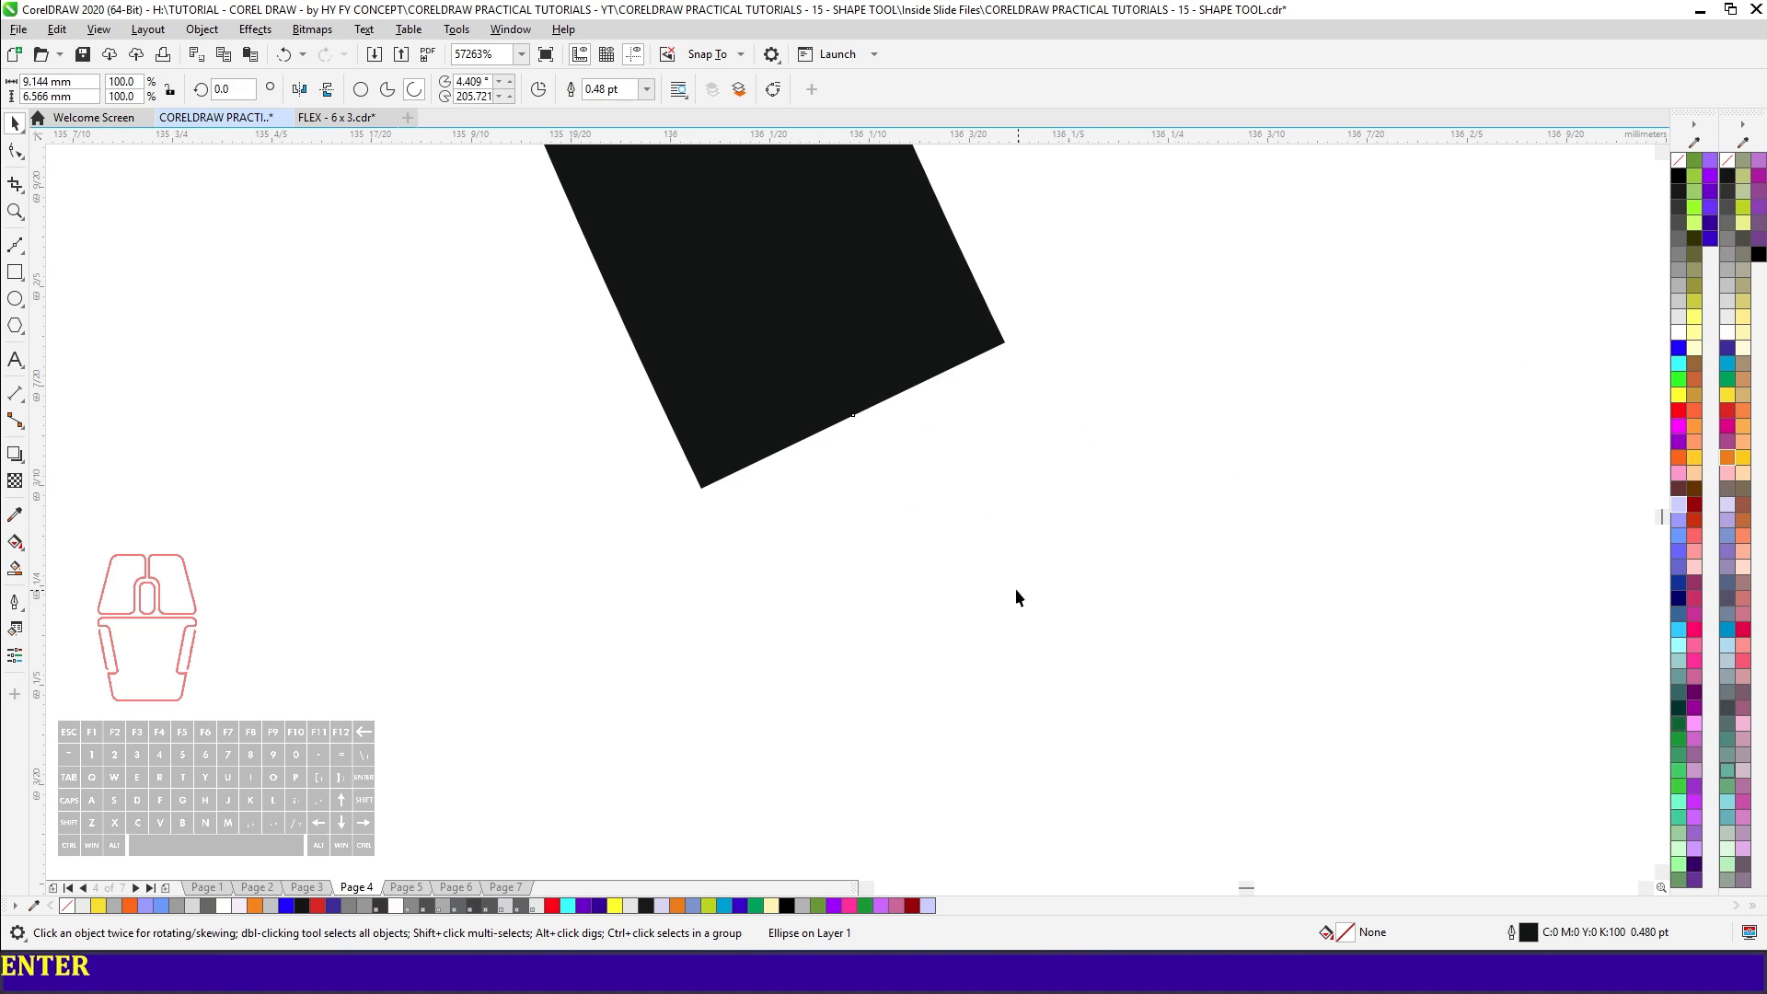
key(ctrl+z)
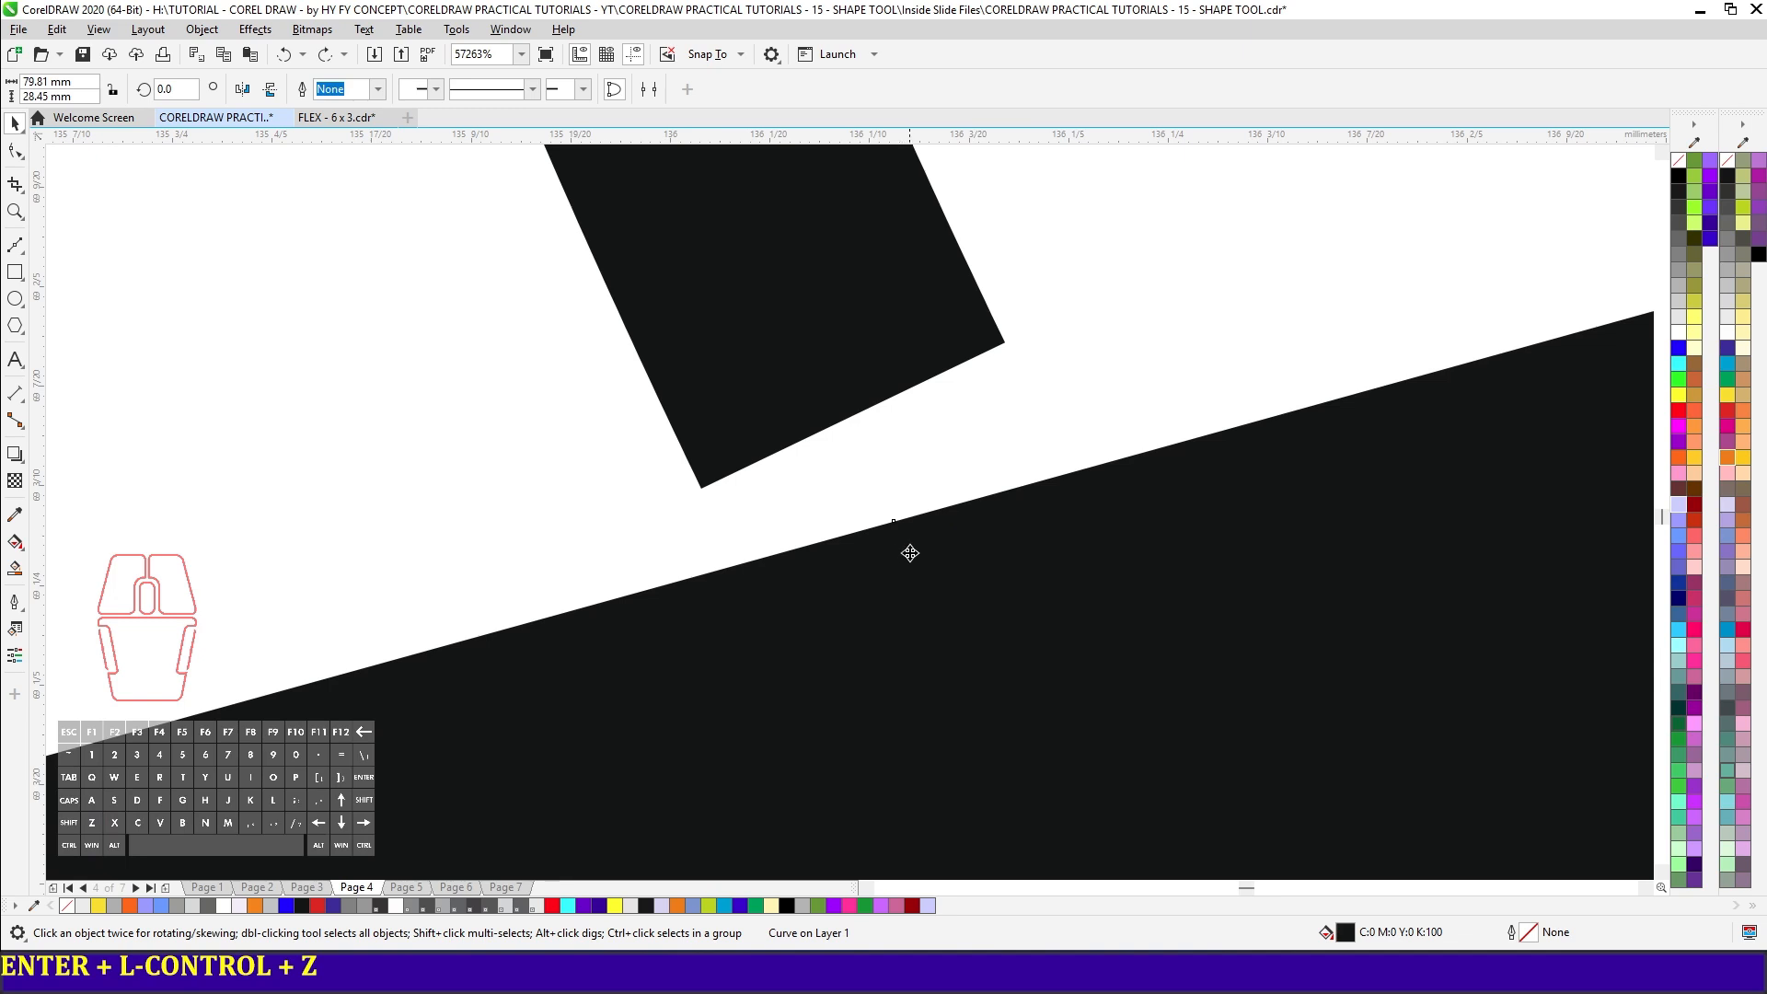
- Break the black-outlined swoosh's upper edge just below the arc's left end and pull the two broken ends slightly apart
key(F10)
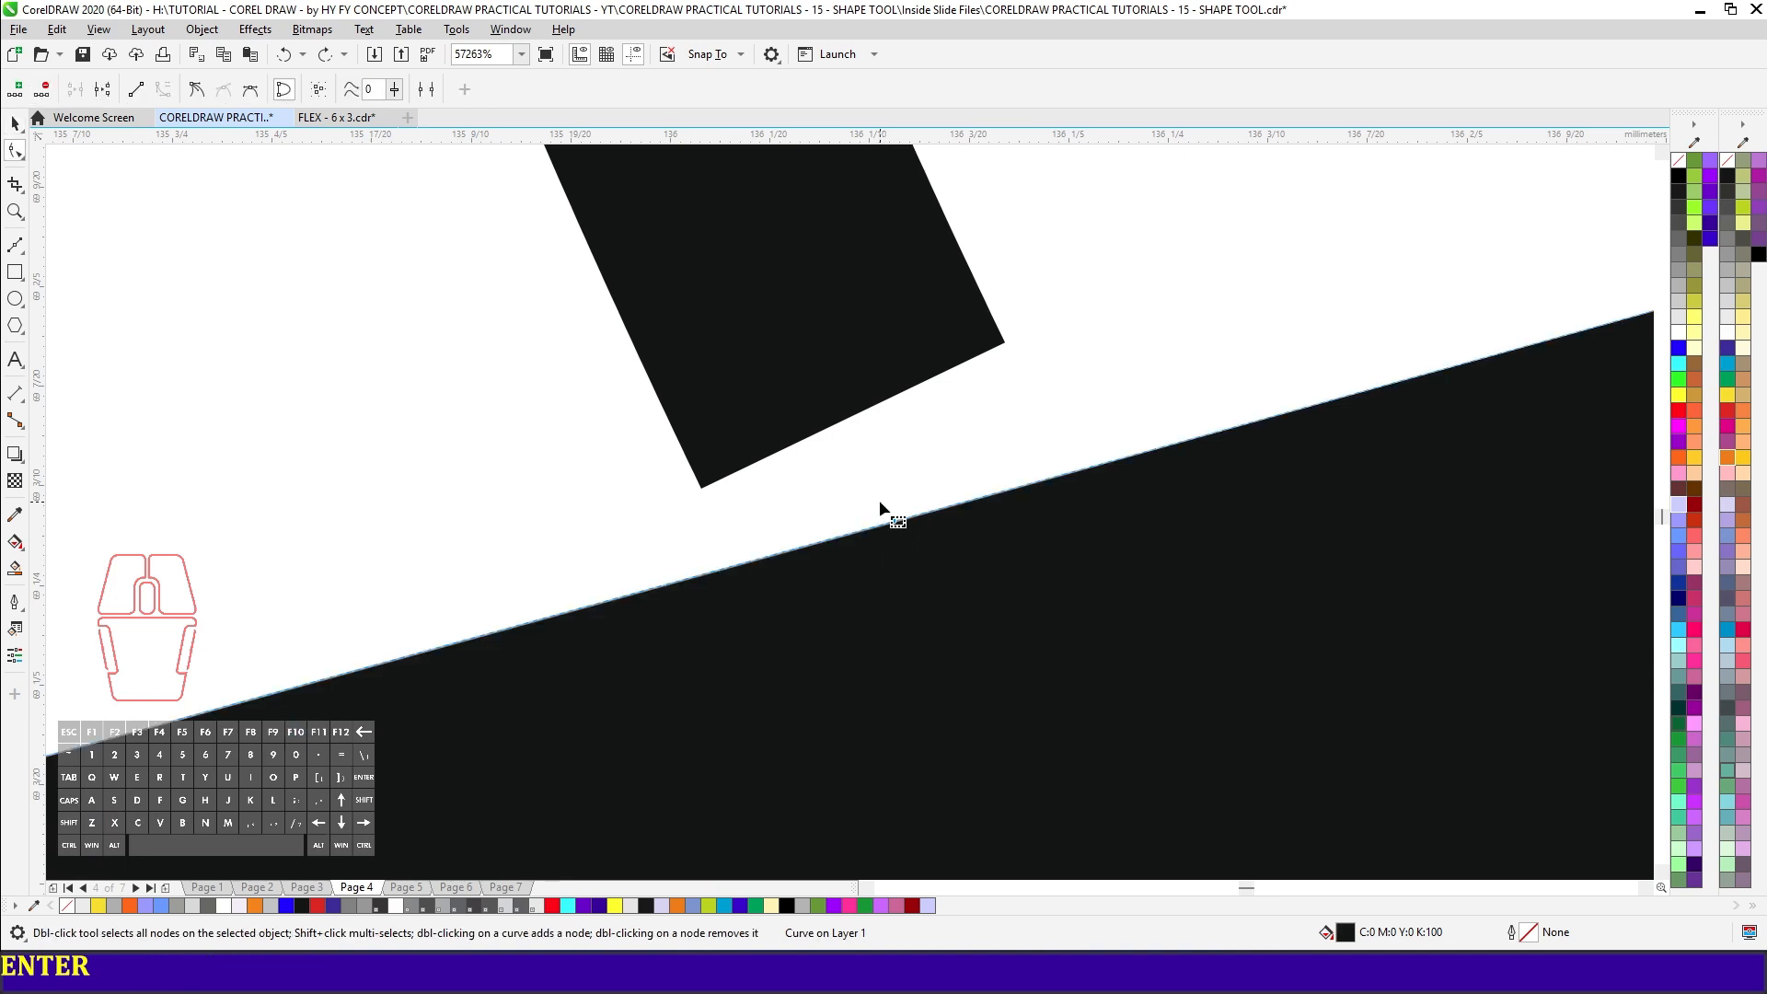
click(893, 521)
click(102, 90)
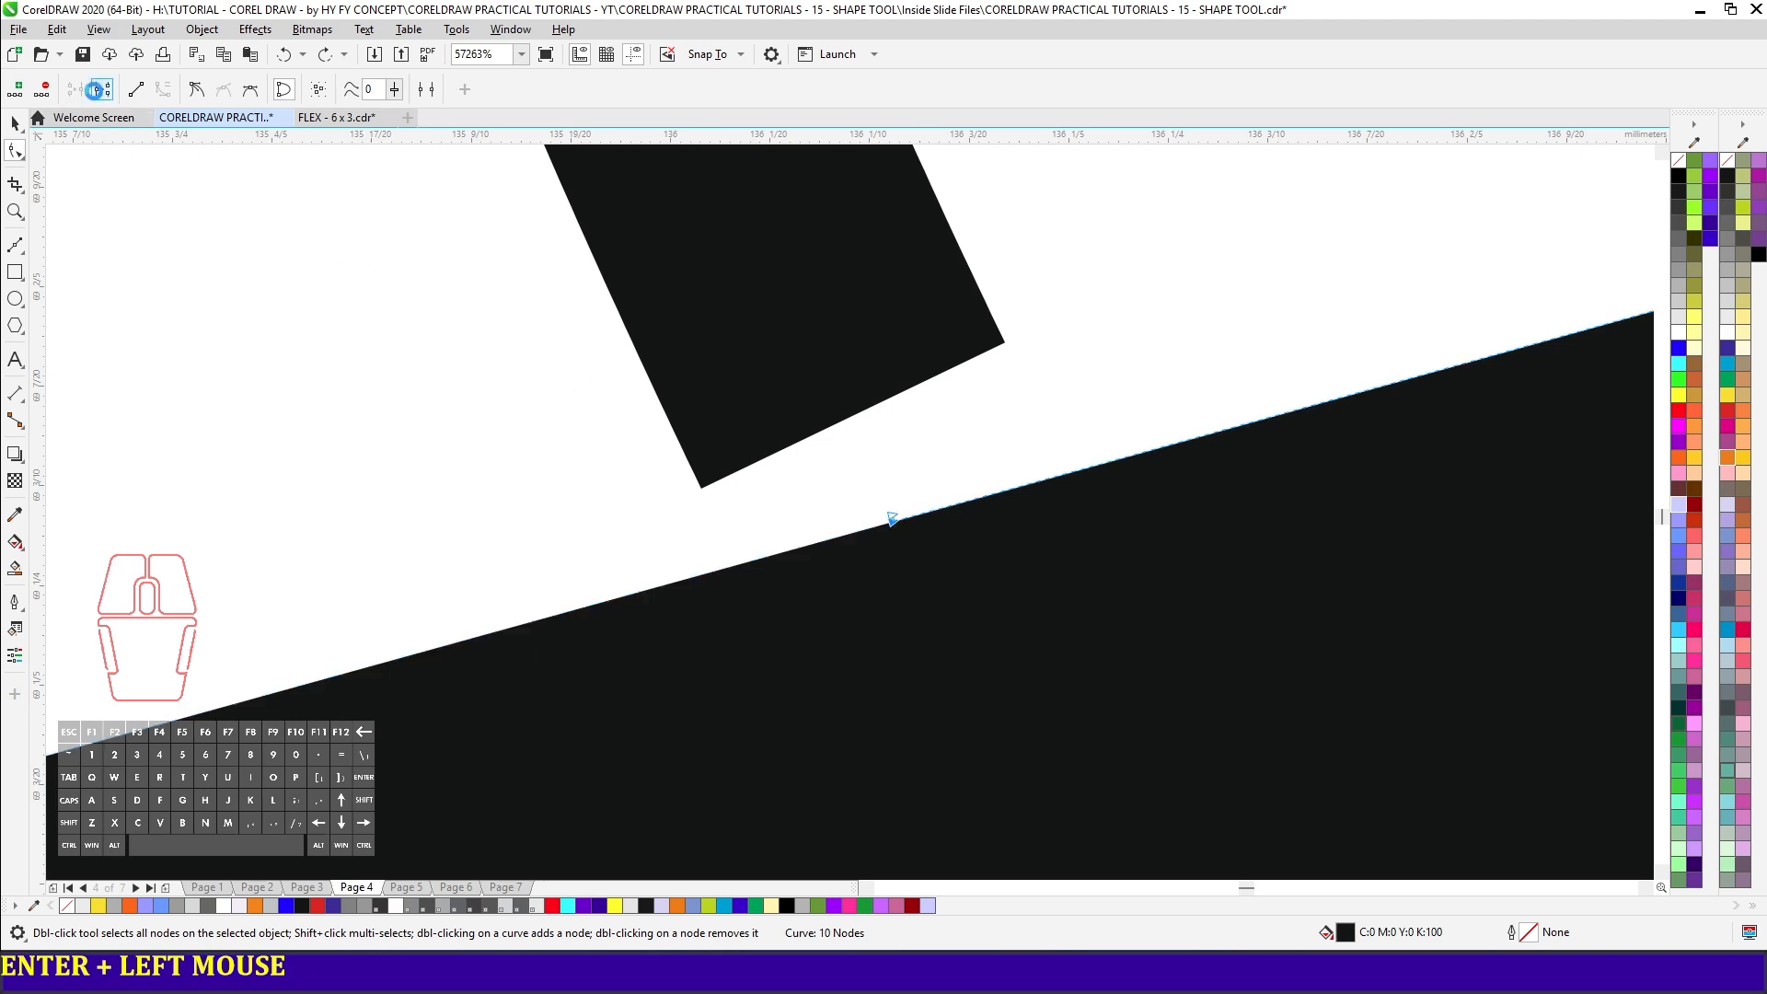
right_click(1679, 174)
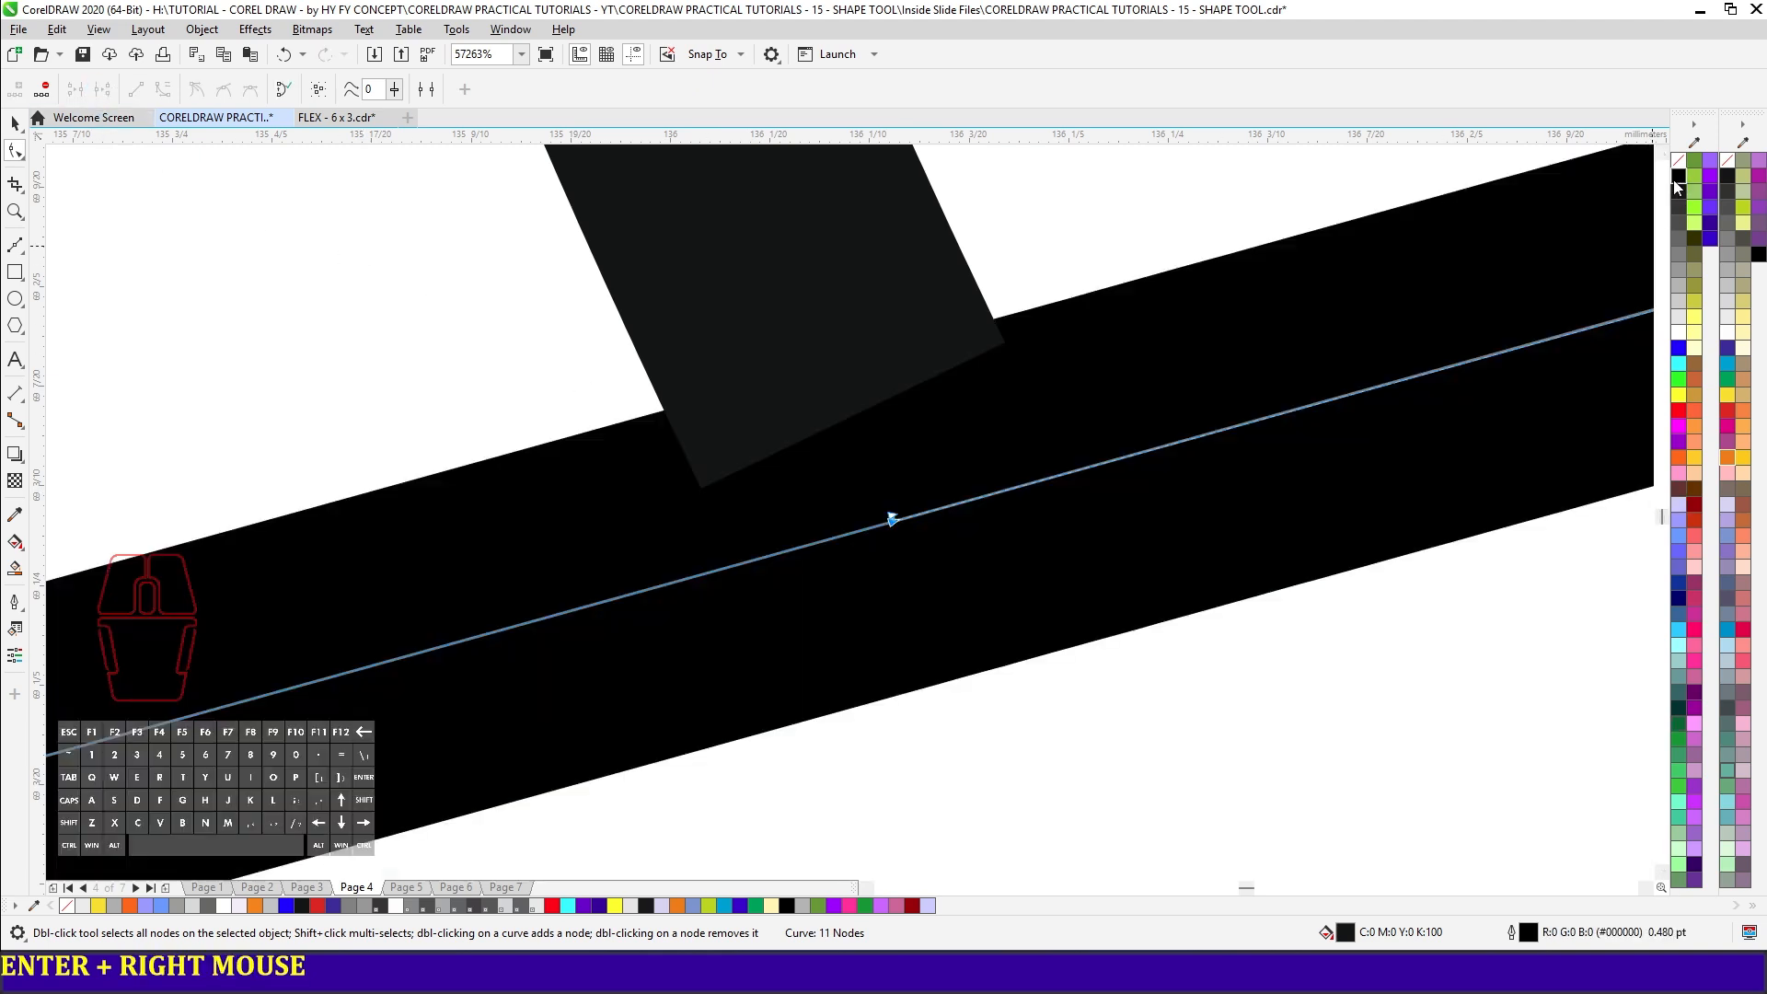
scroll(934, 433, up, 1)
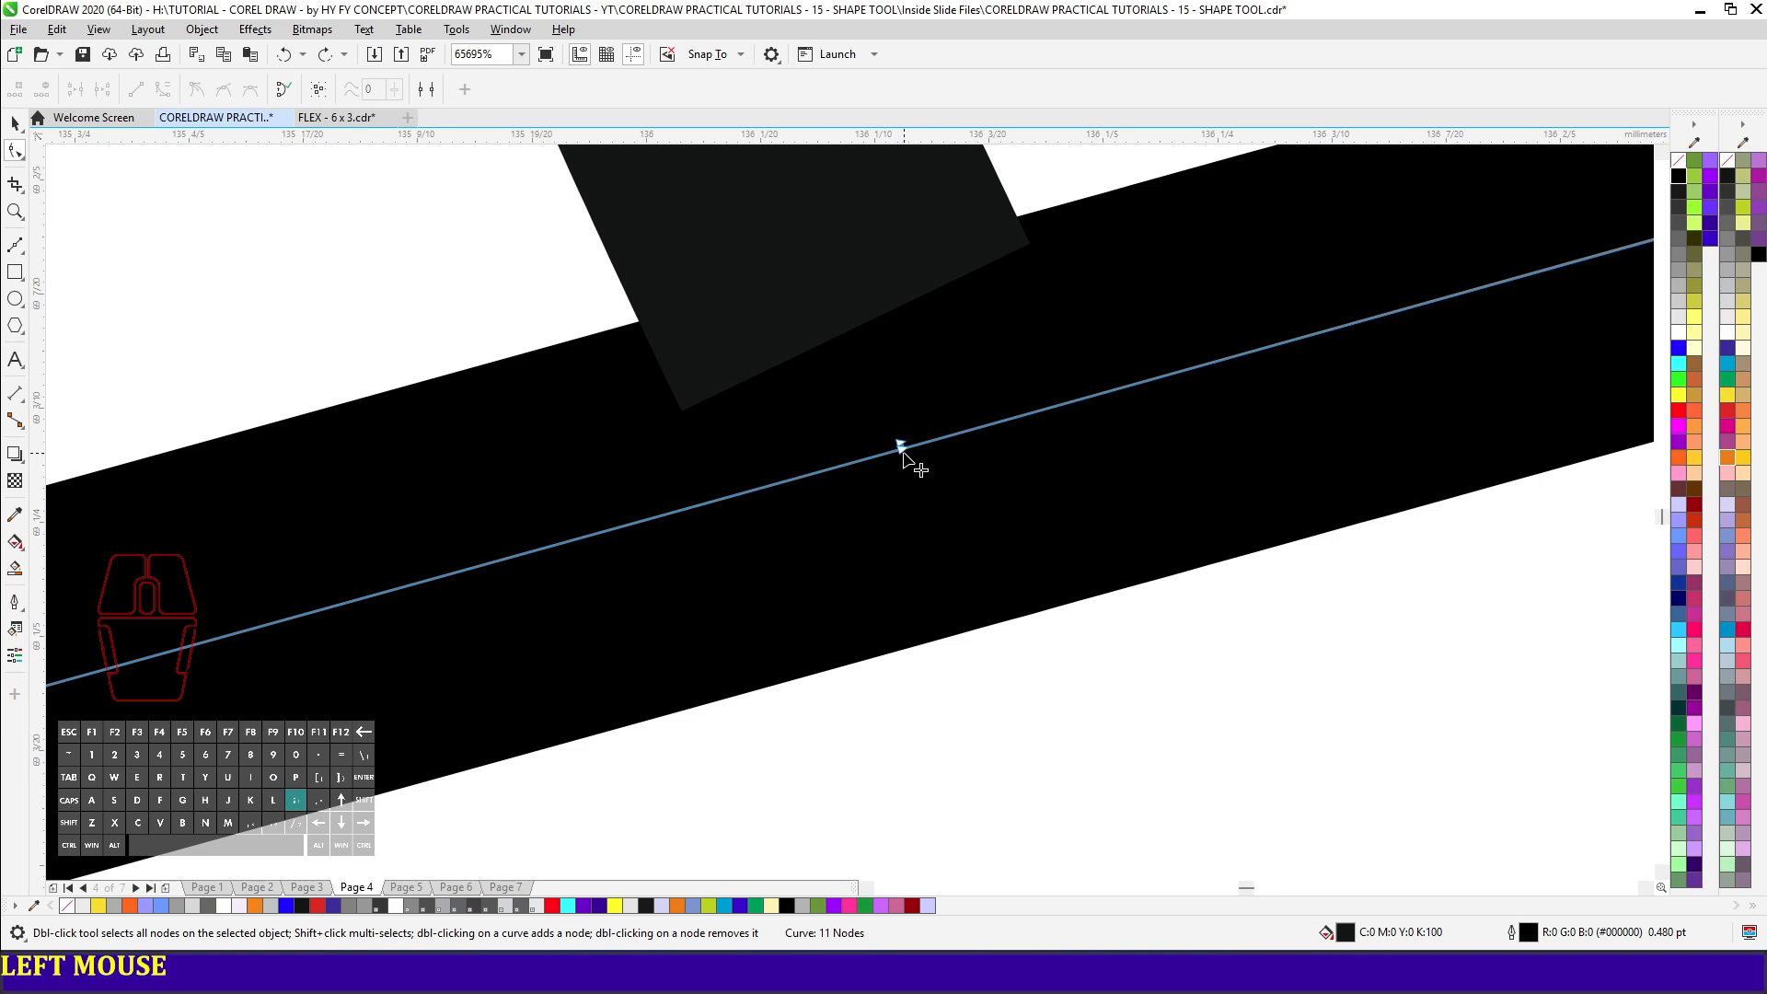
drag(907, 462, 950, 437)
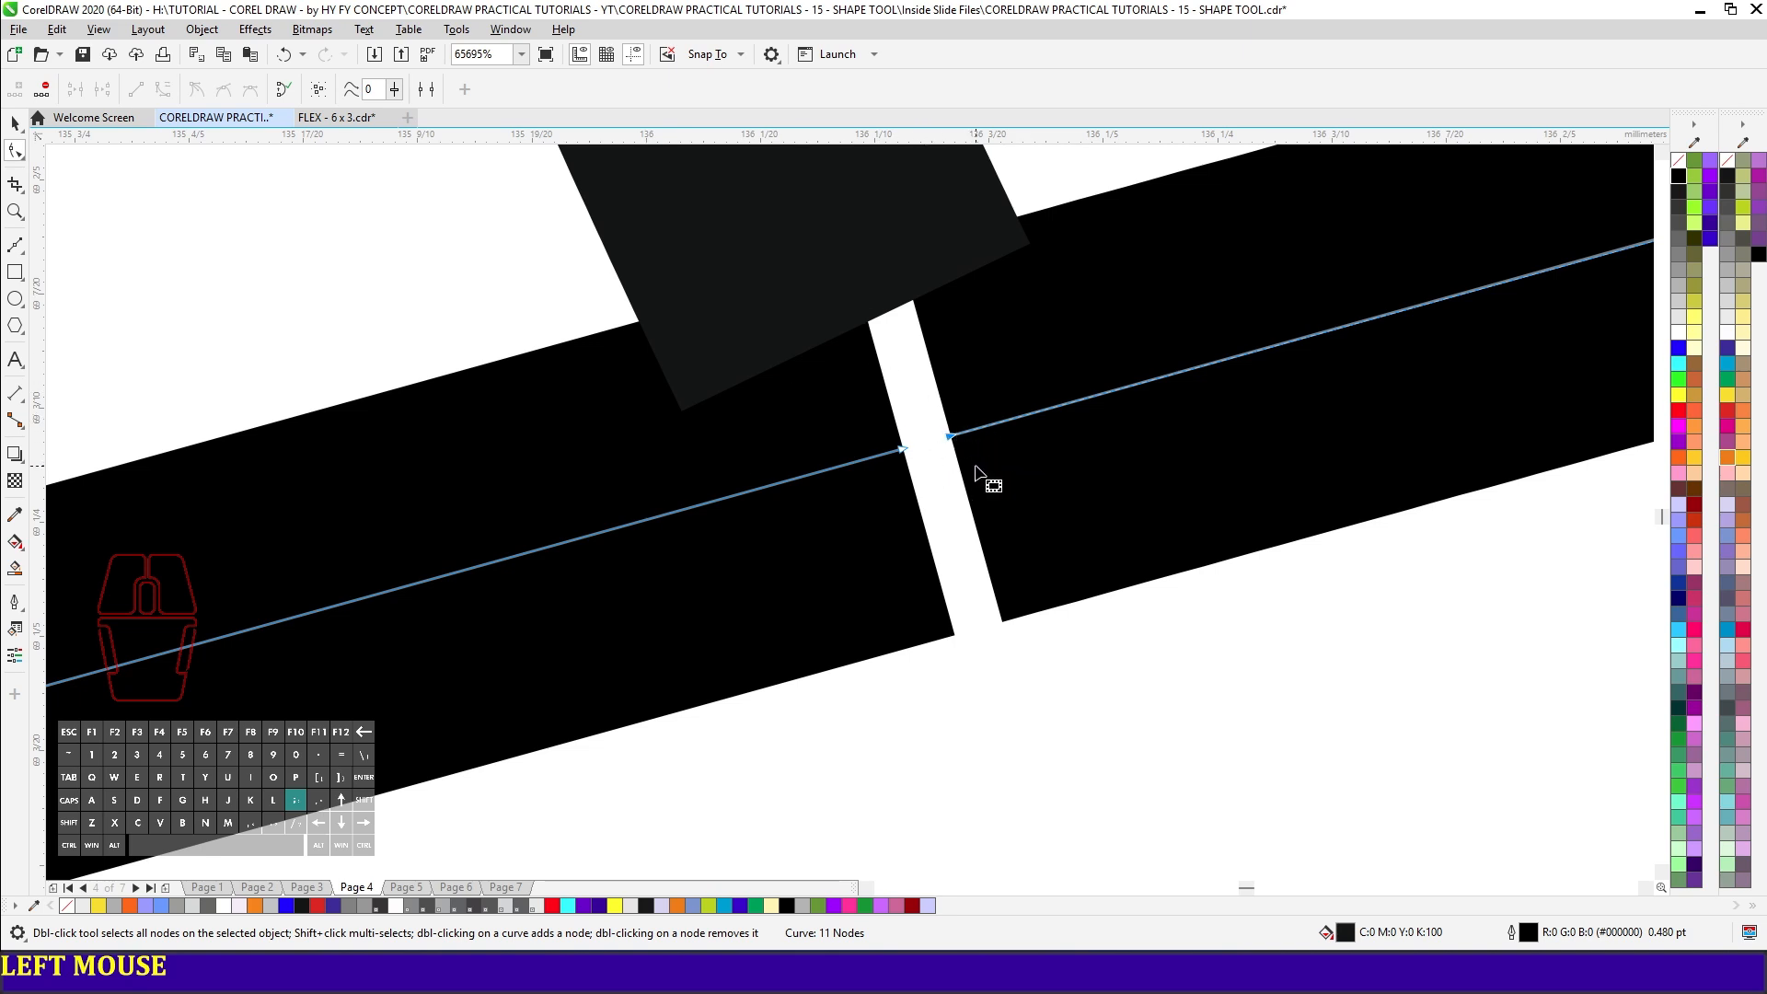
- Combine the broken swoosh and the arc into one curve
key(space)
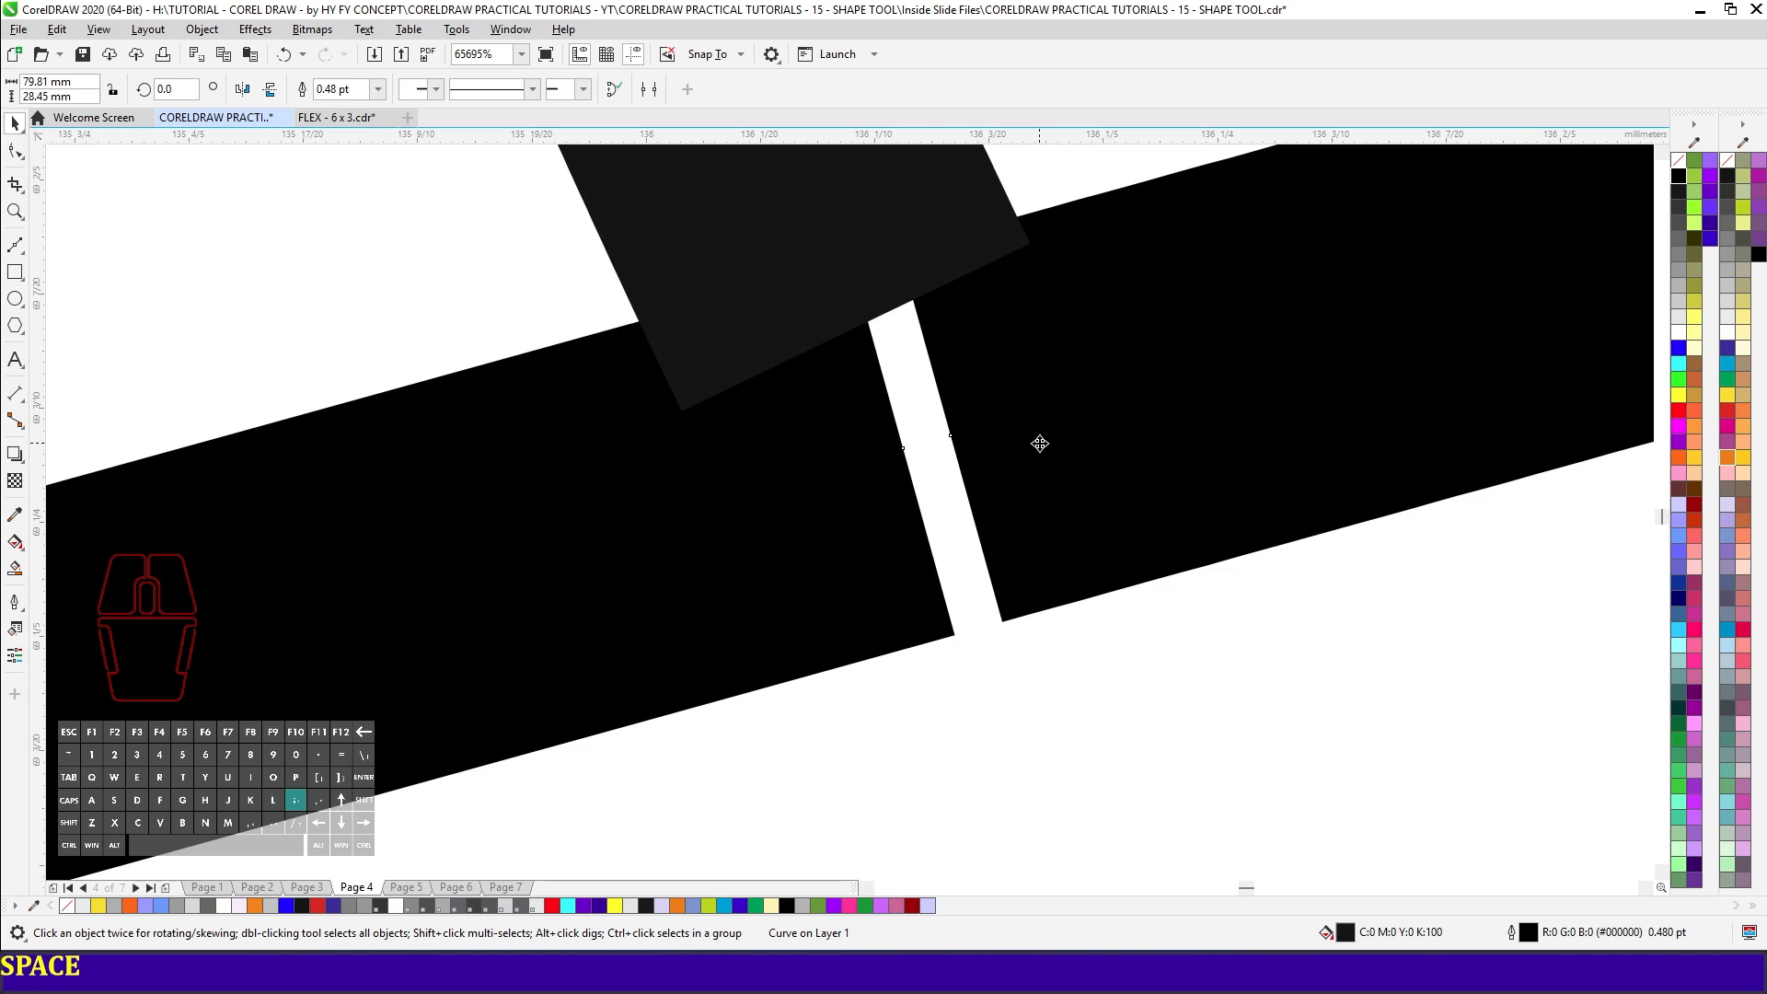
key(shift)
shift+click(744, 201)
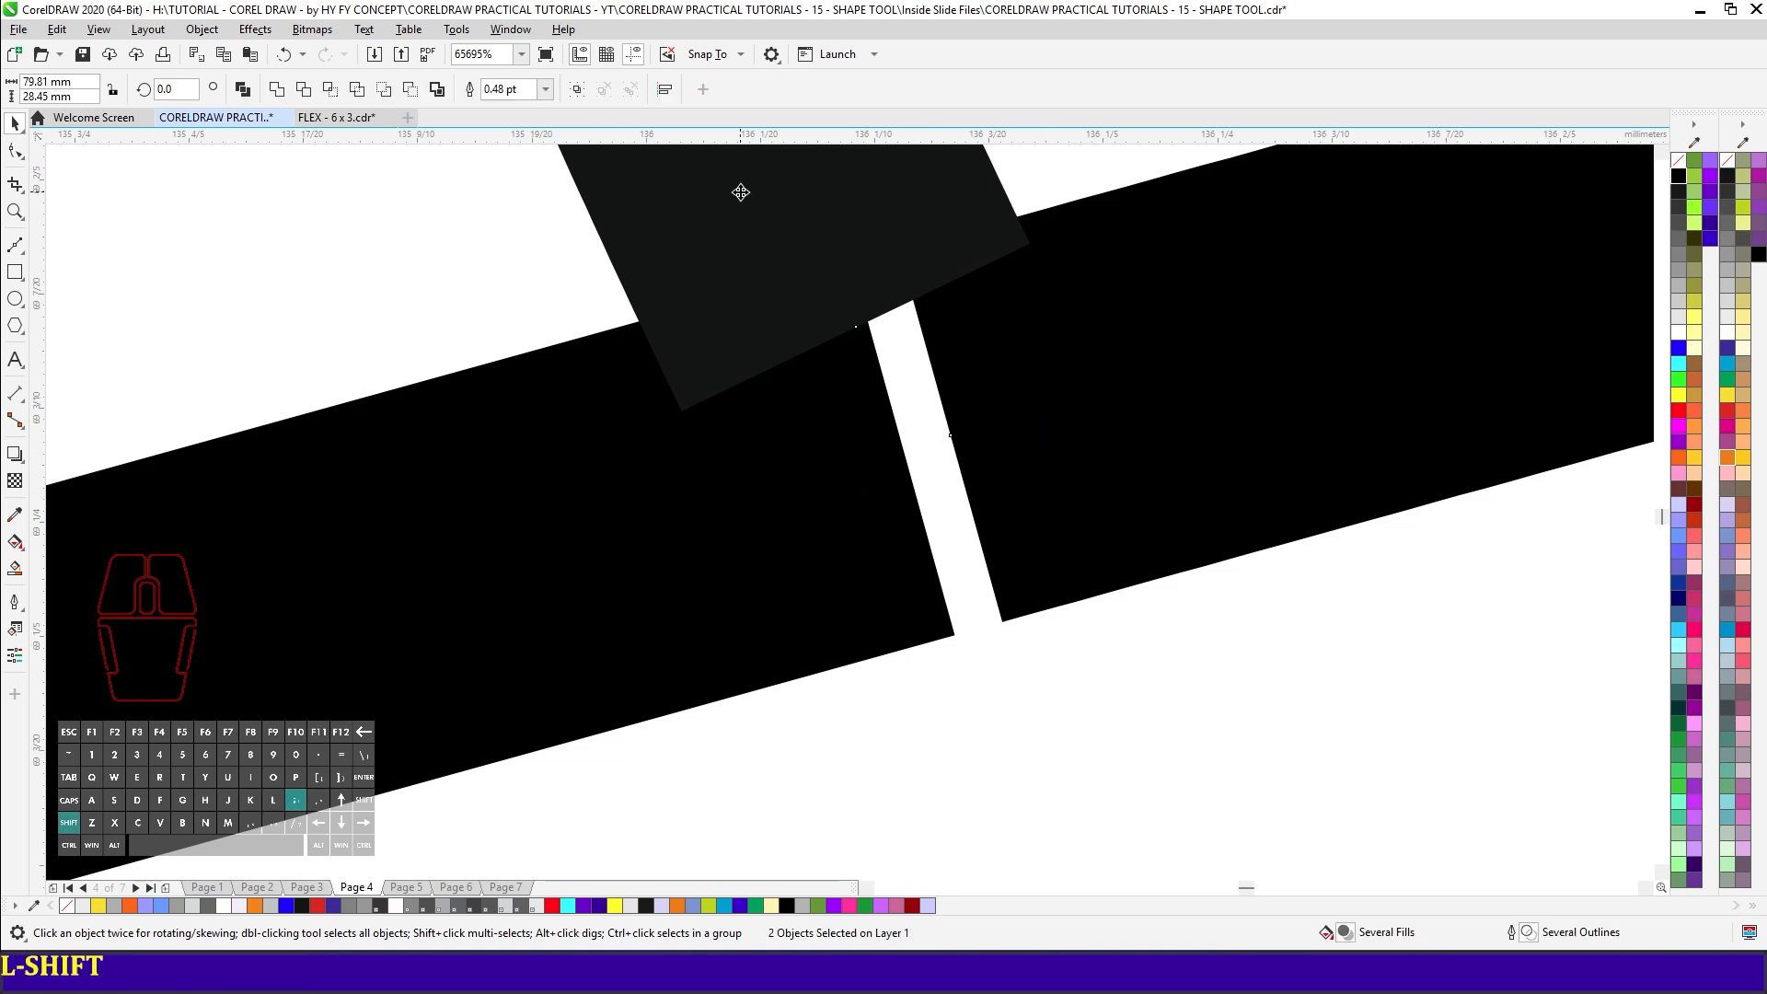
key(ctrl)
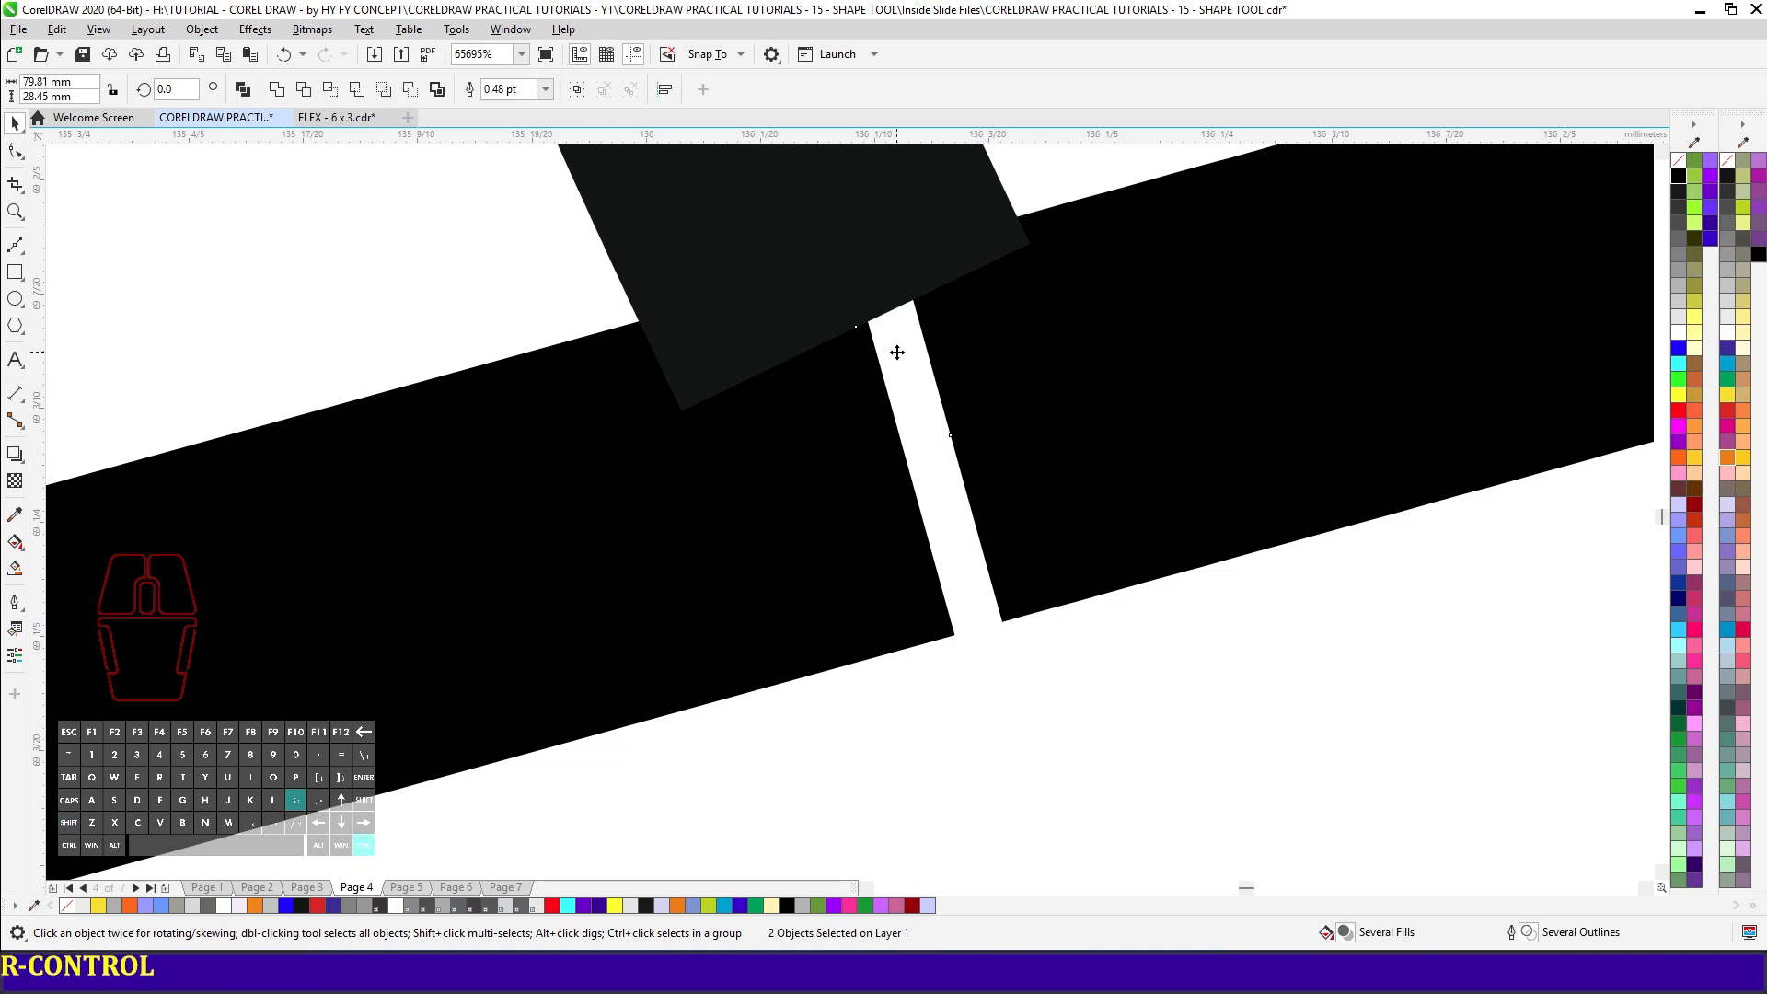
key(ctrl+l)
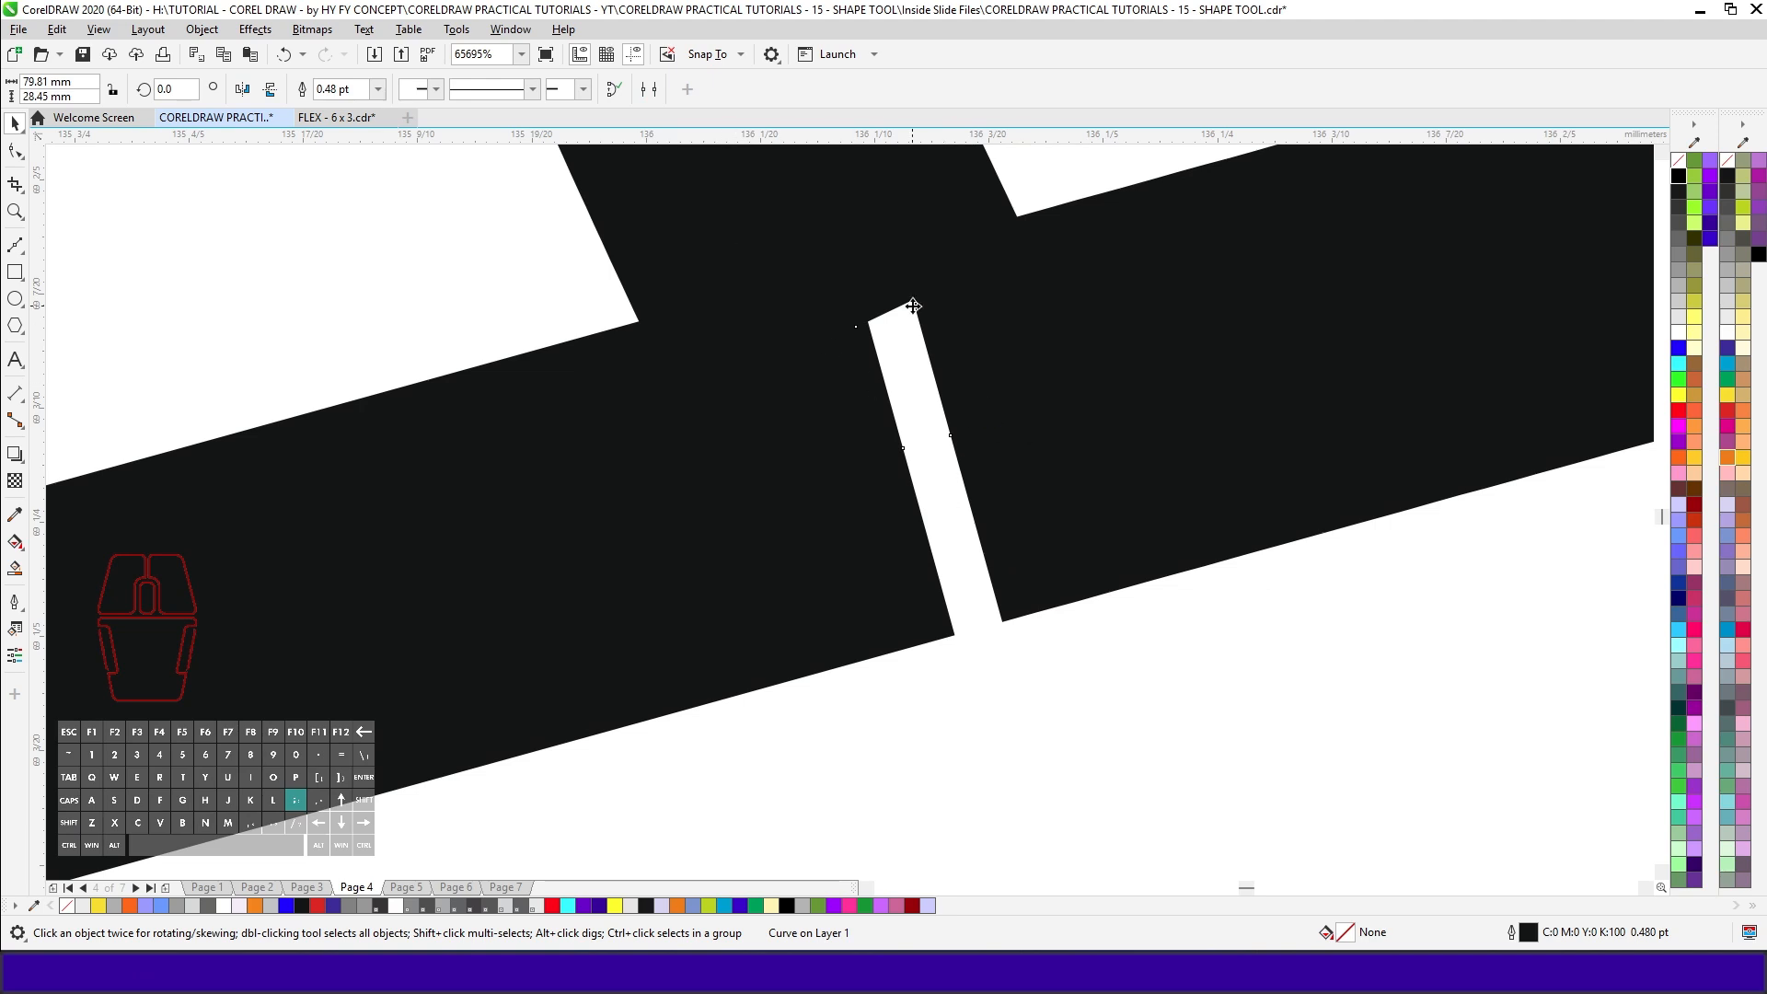
- Join the arc's left end node to the adjacent broken end of the swoosh's upper edge
key(F10)
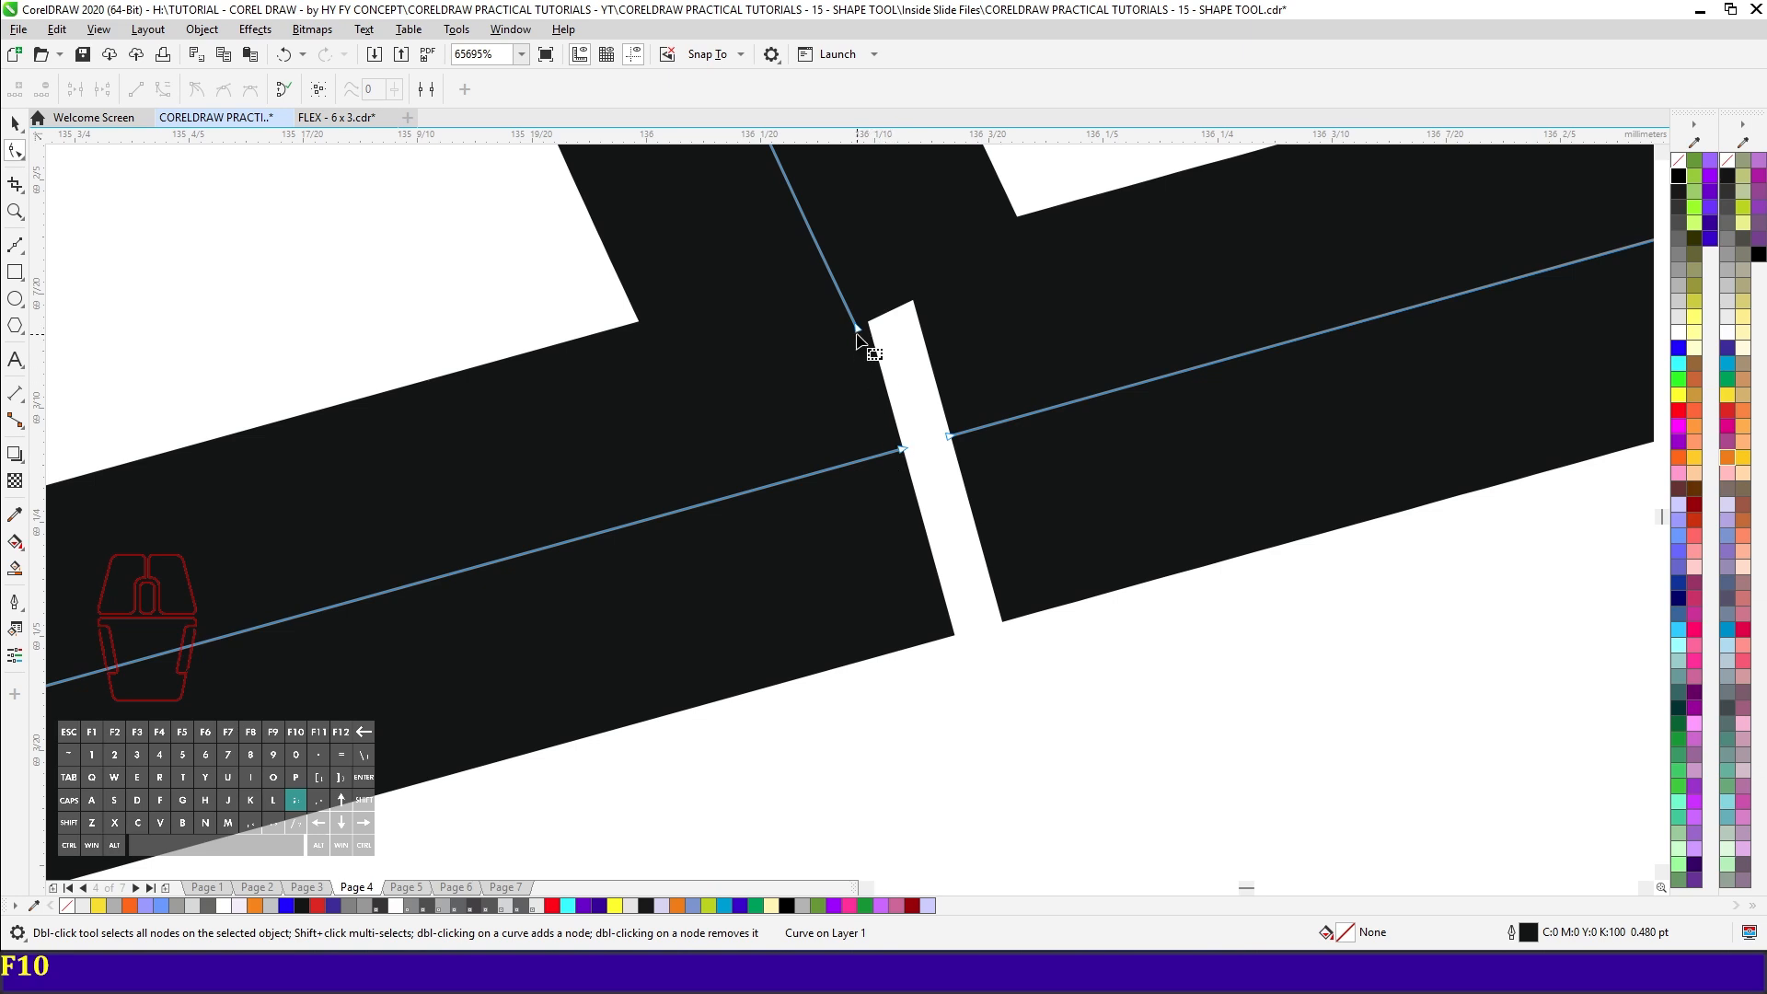
drag(862, 333, 1298, 355)
key(F4)
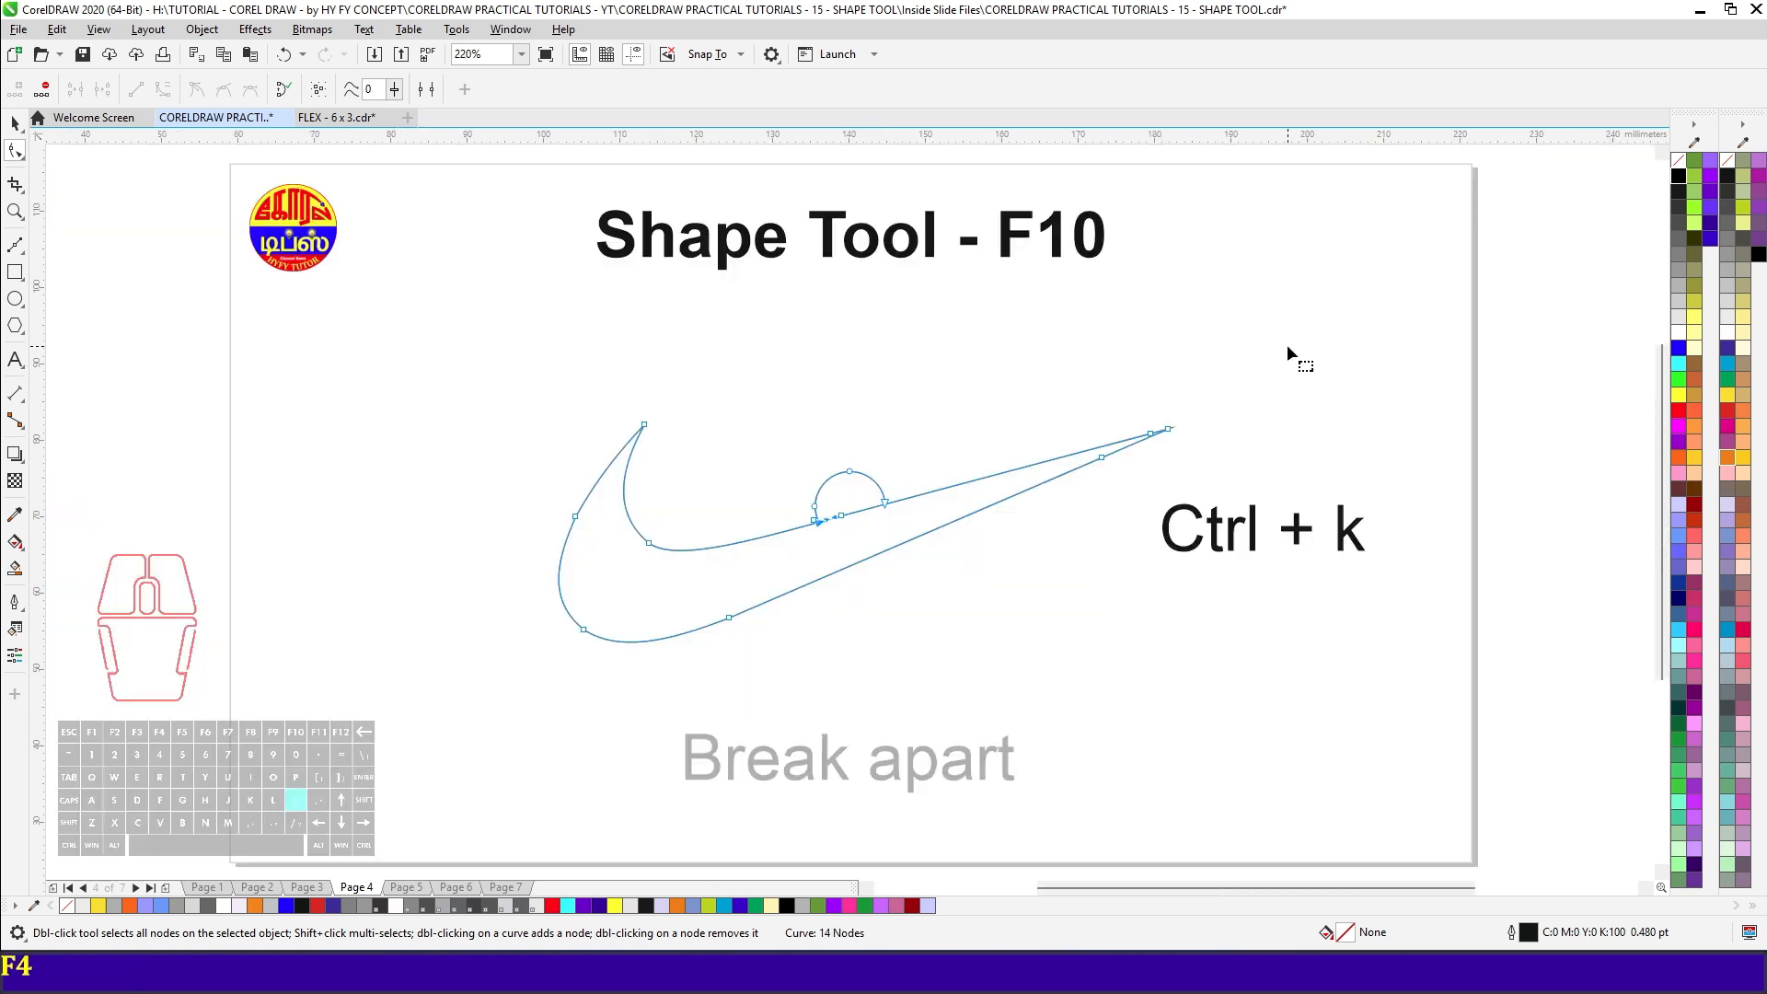
- Break the swoosh's upper edge just below the arc's right end and pull the left-hand broken end away from the gap
key(z)
drag(797, 503, 948, 522)
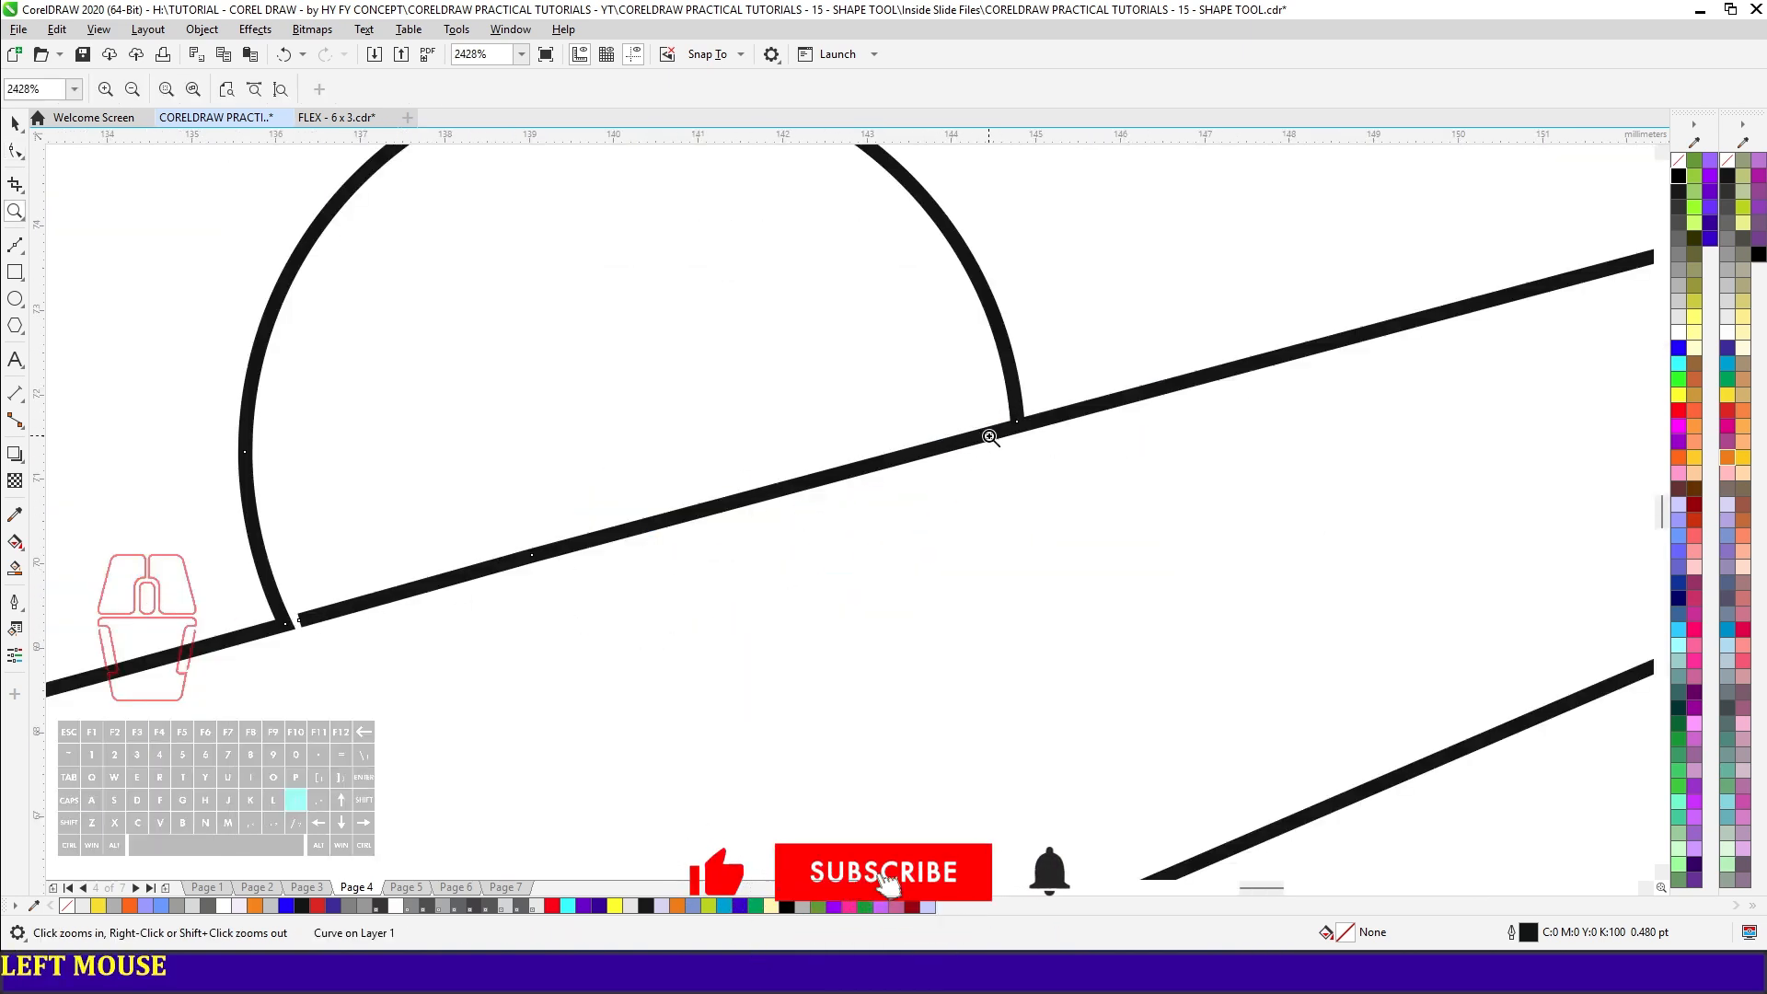
drag(1018, 419, 1066, 447)
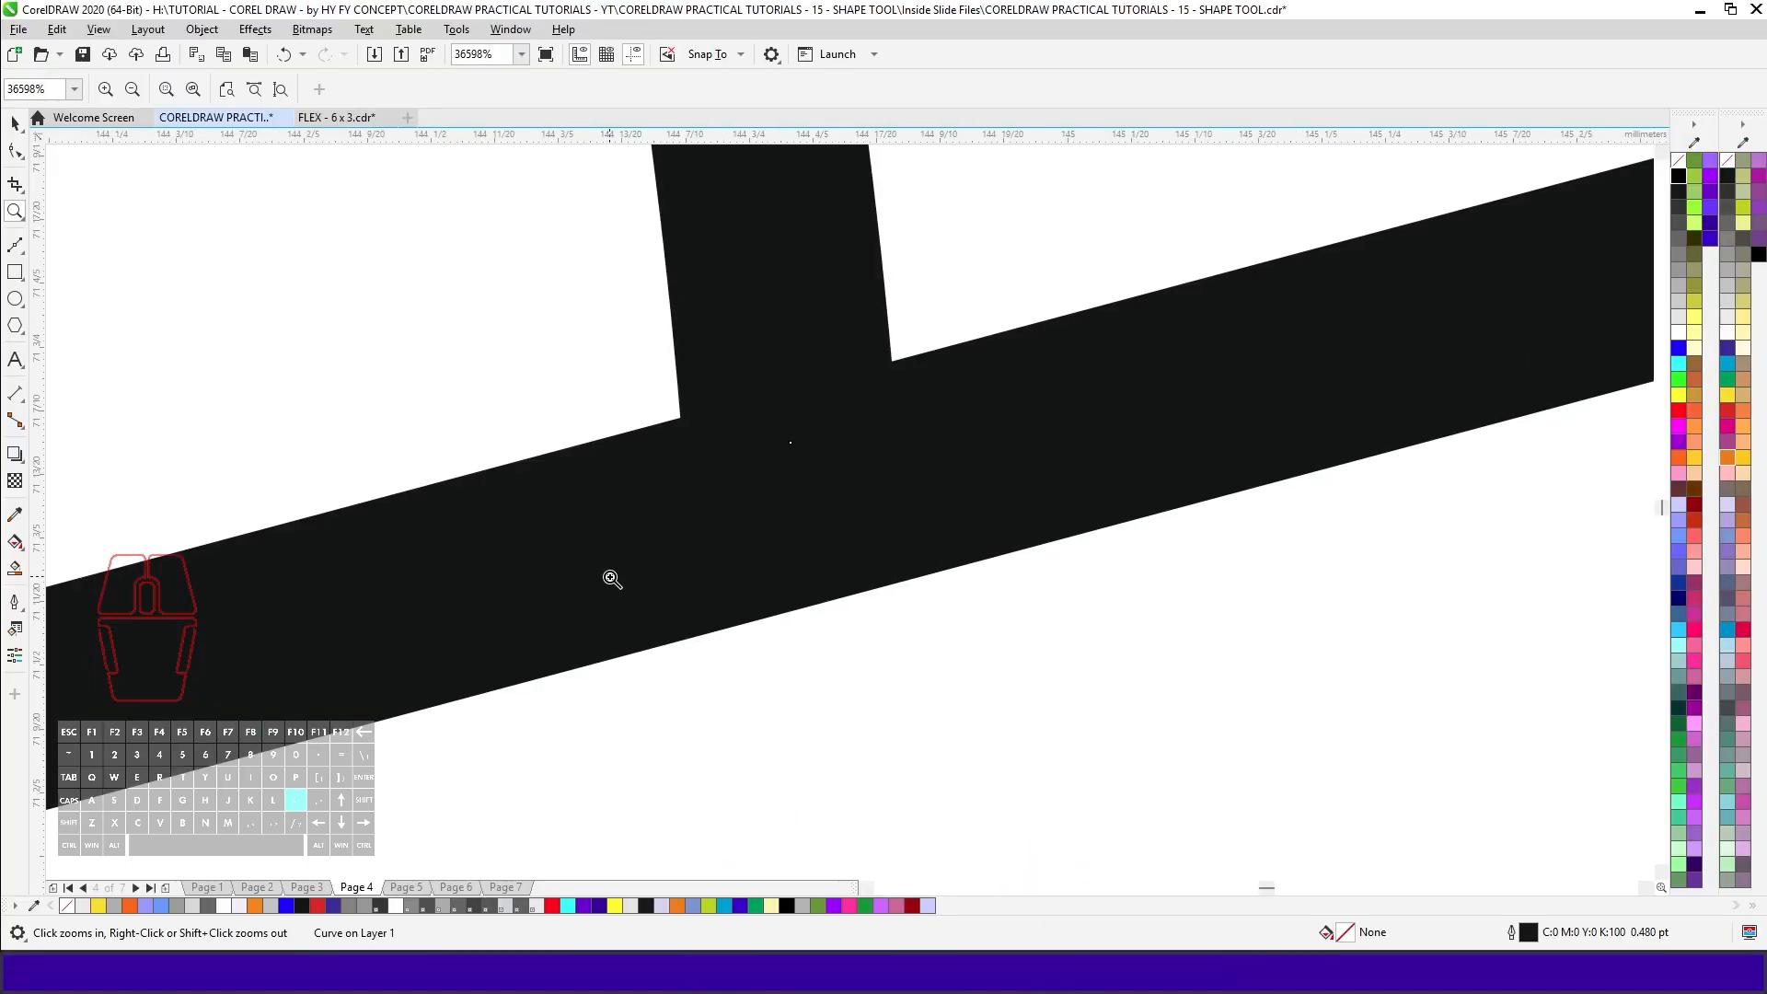
key(F10)
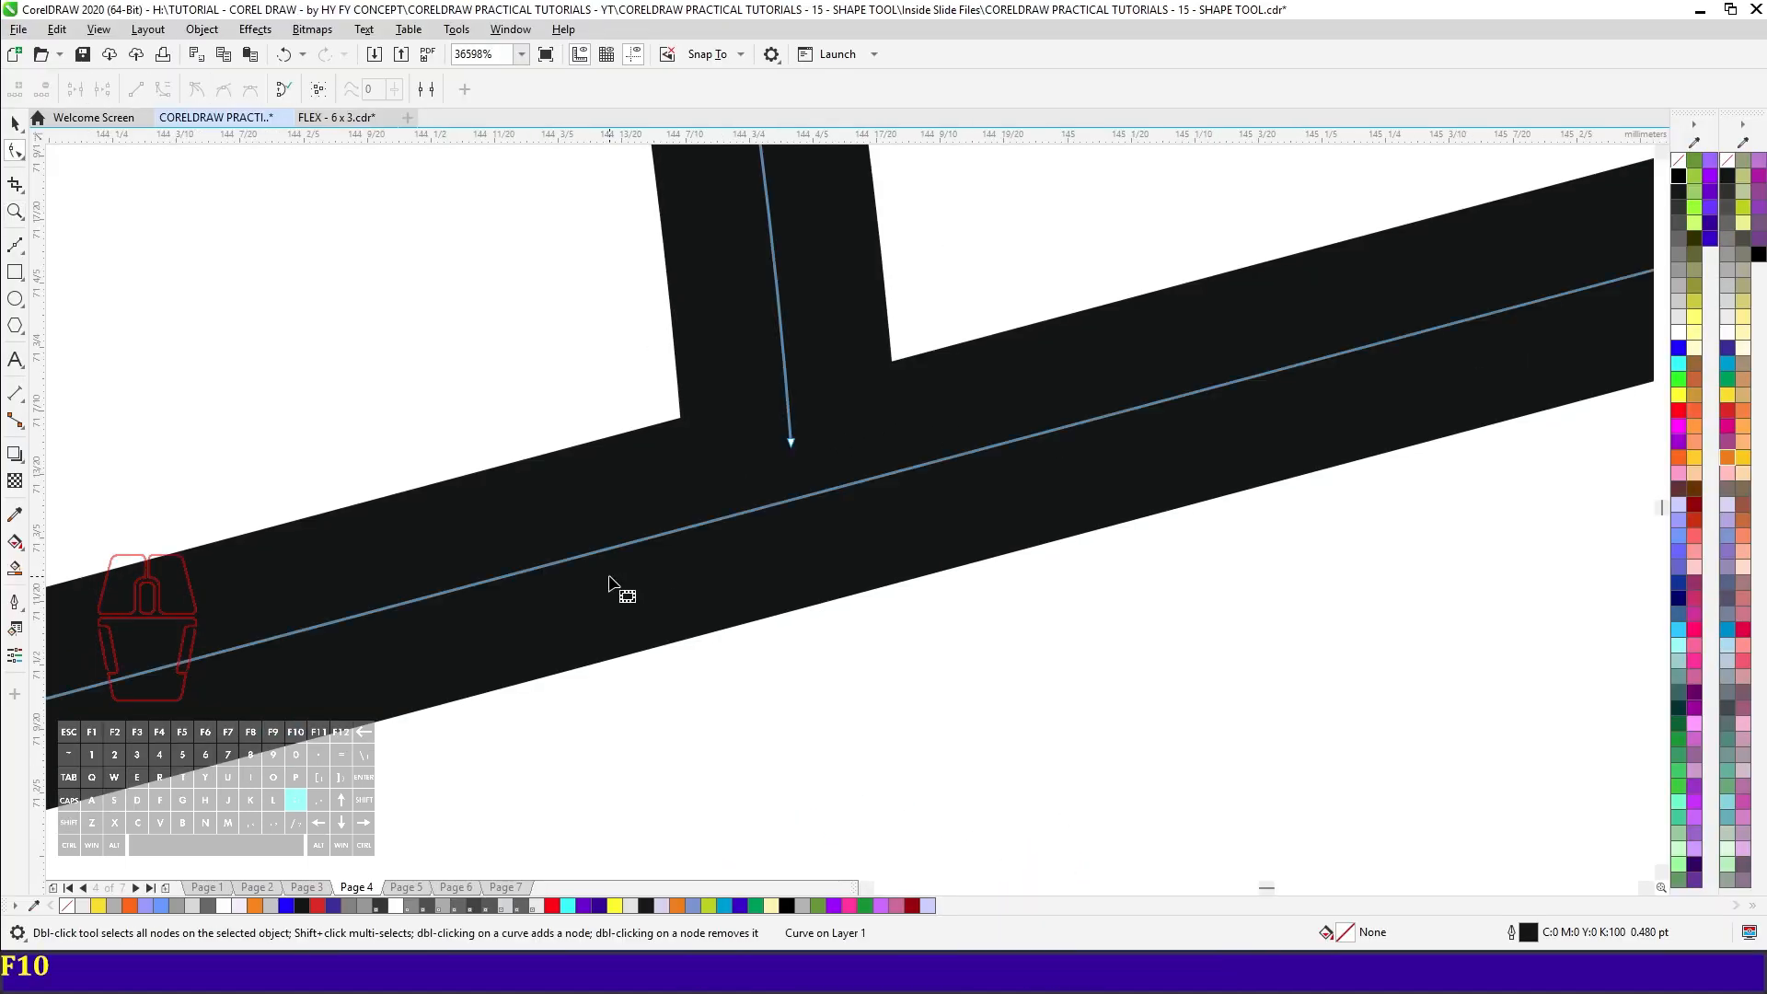
click(800, 502)
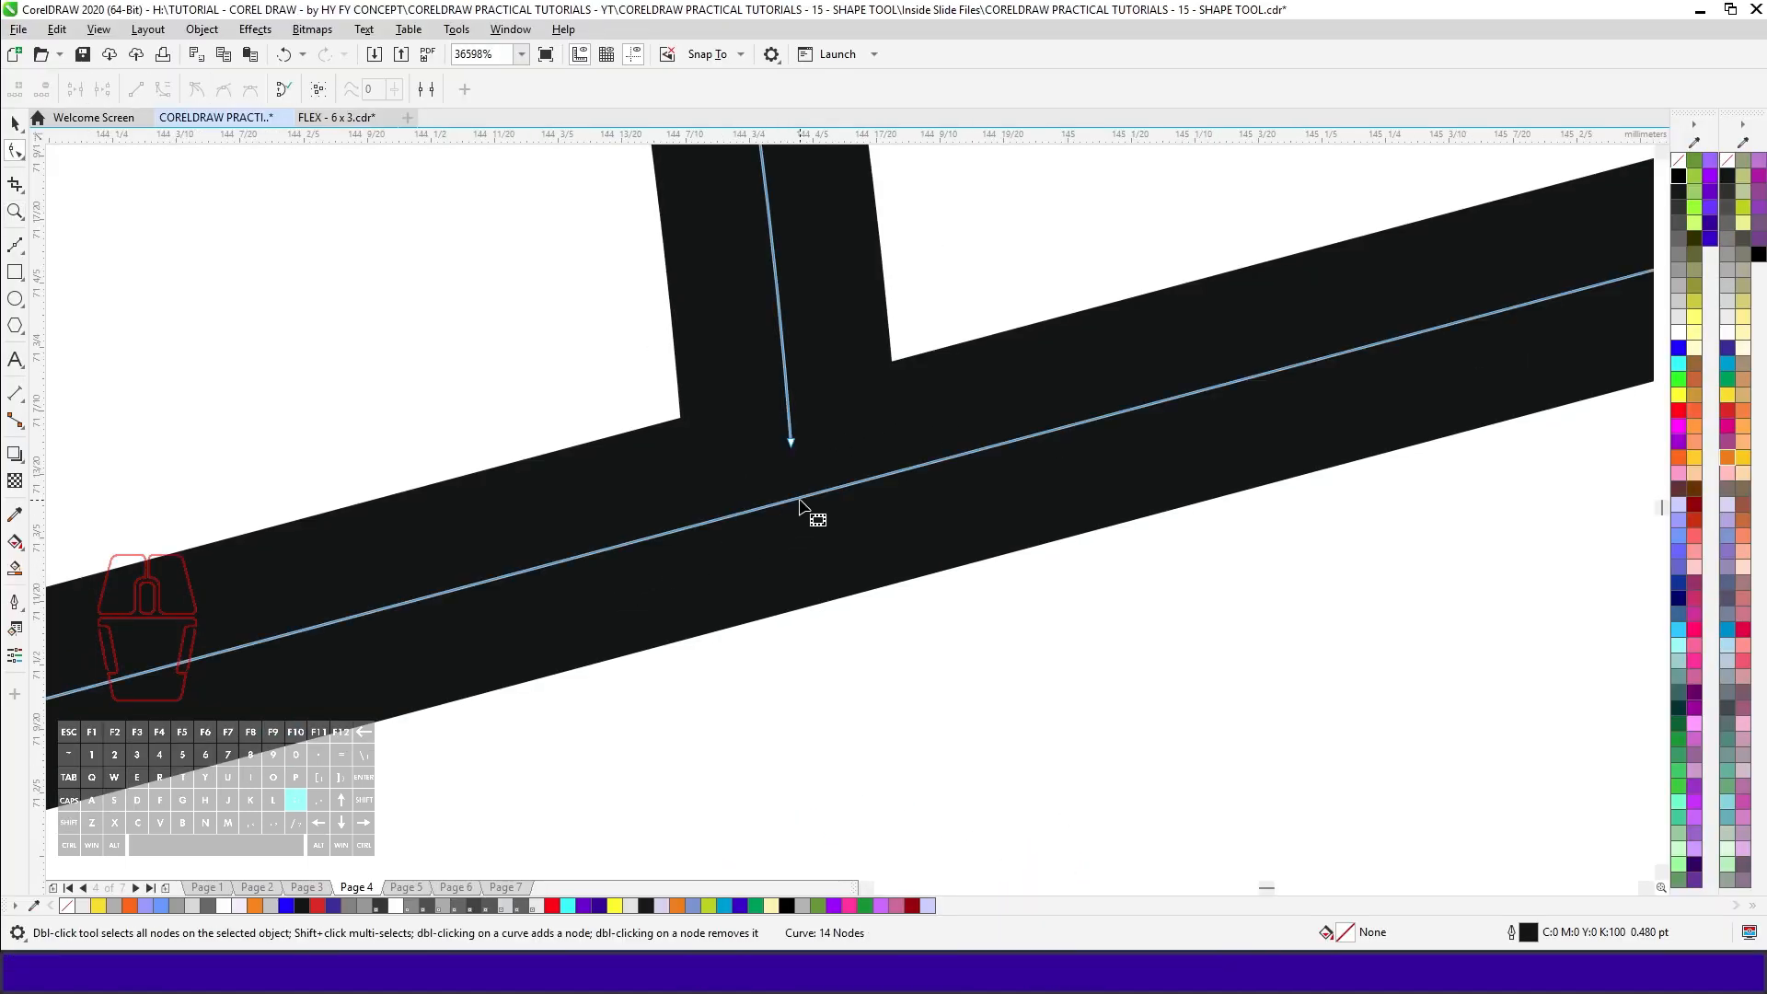
click(799, 499)
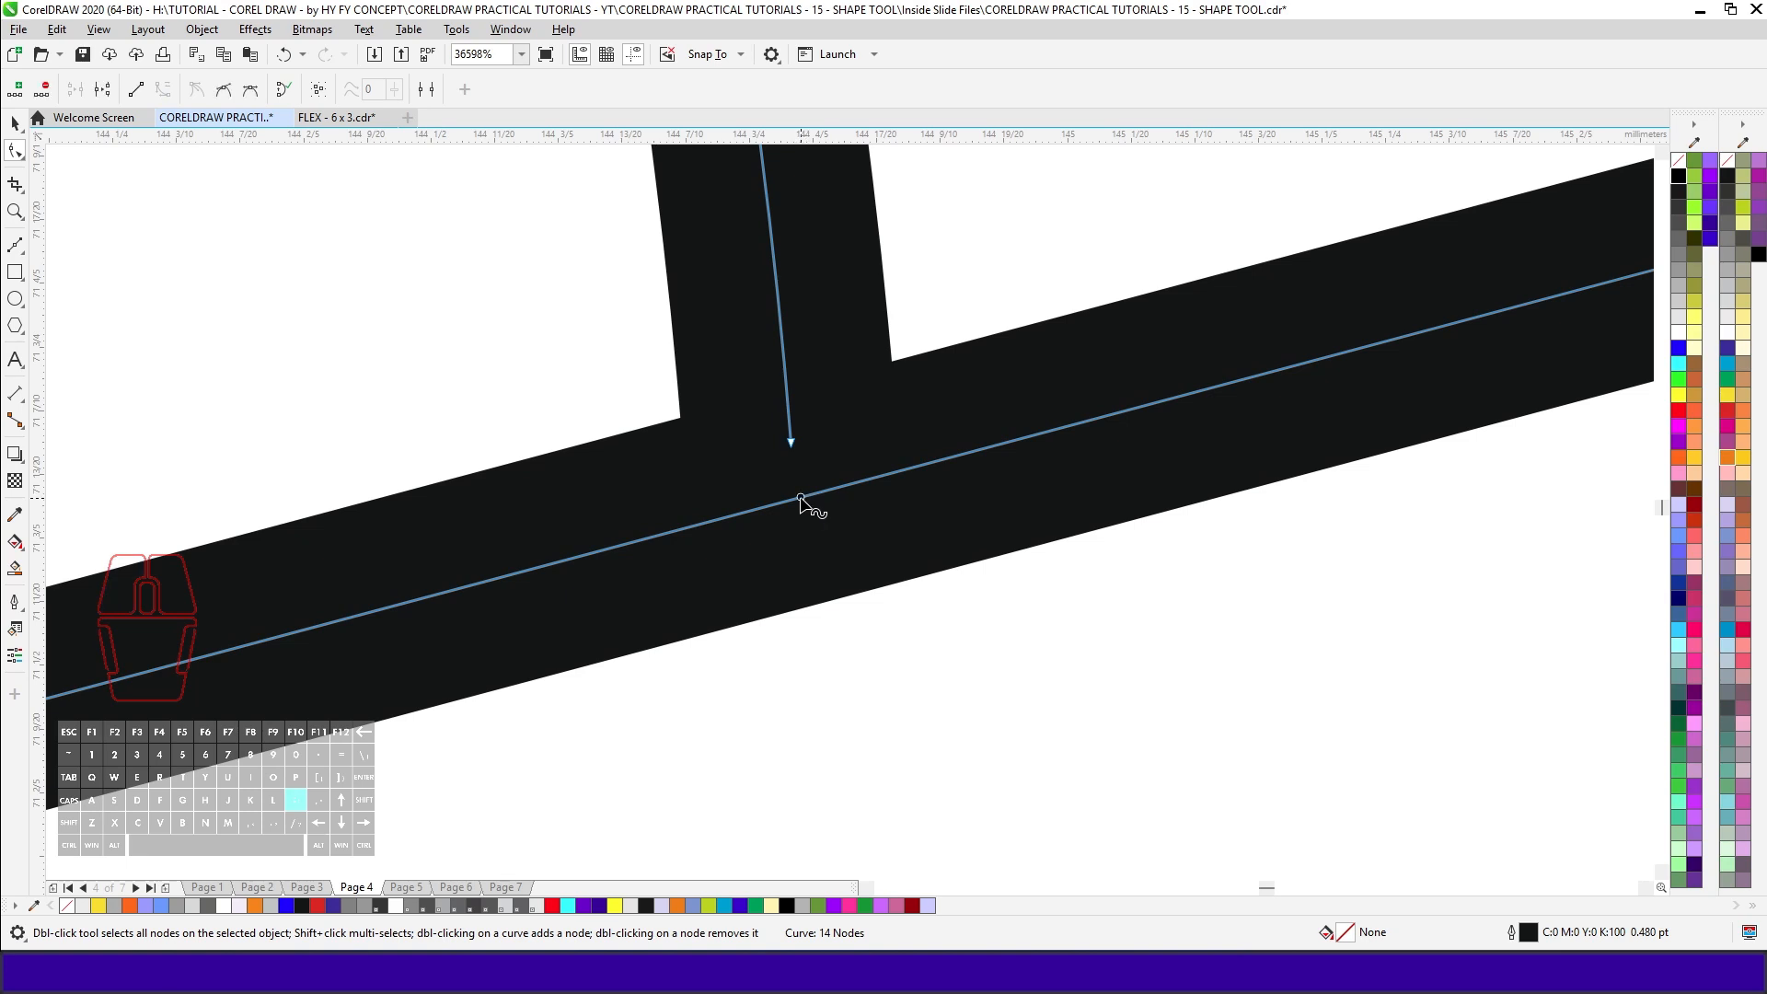
click(102, 93)
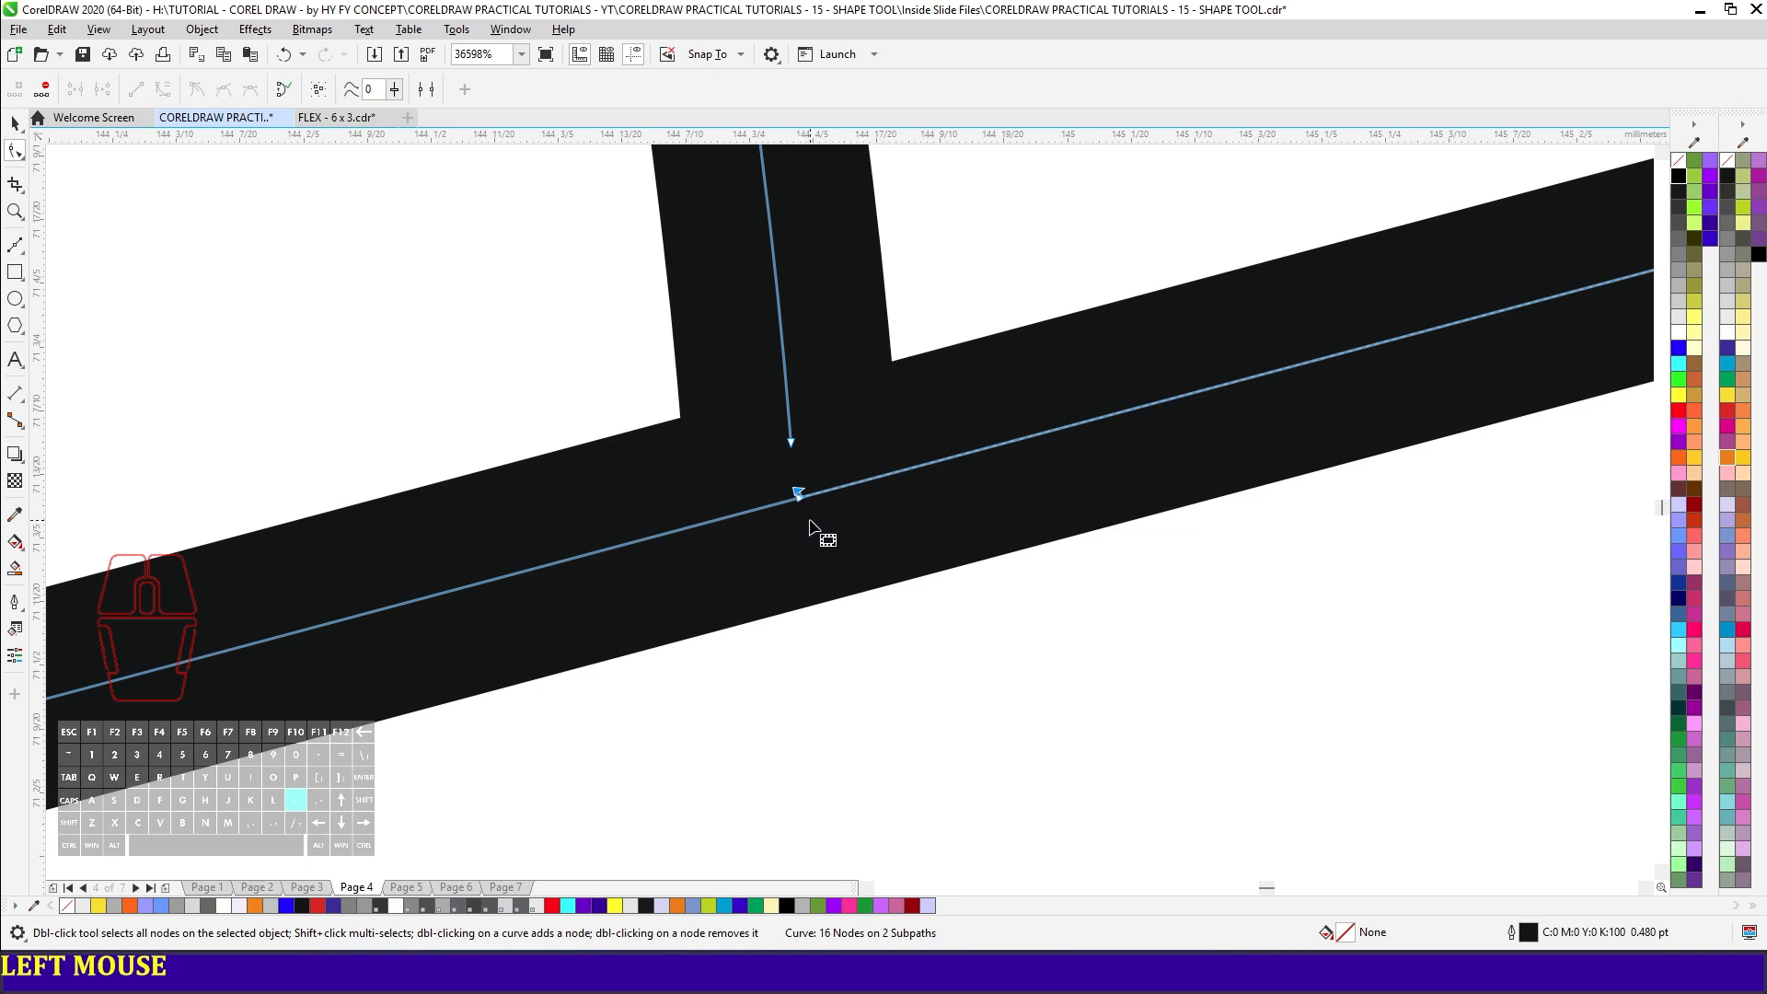
drag(798, 492, 691, 517)
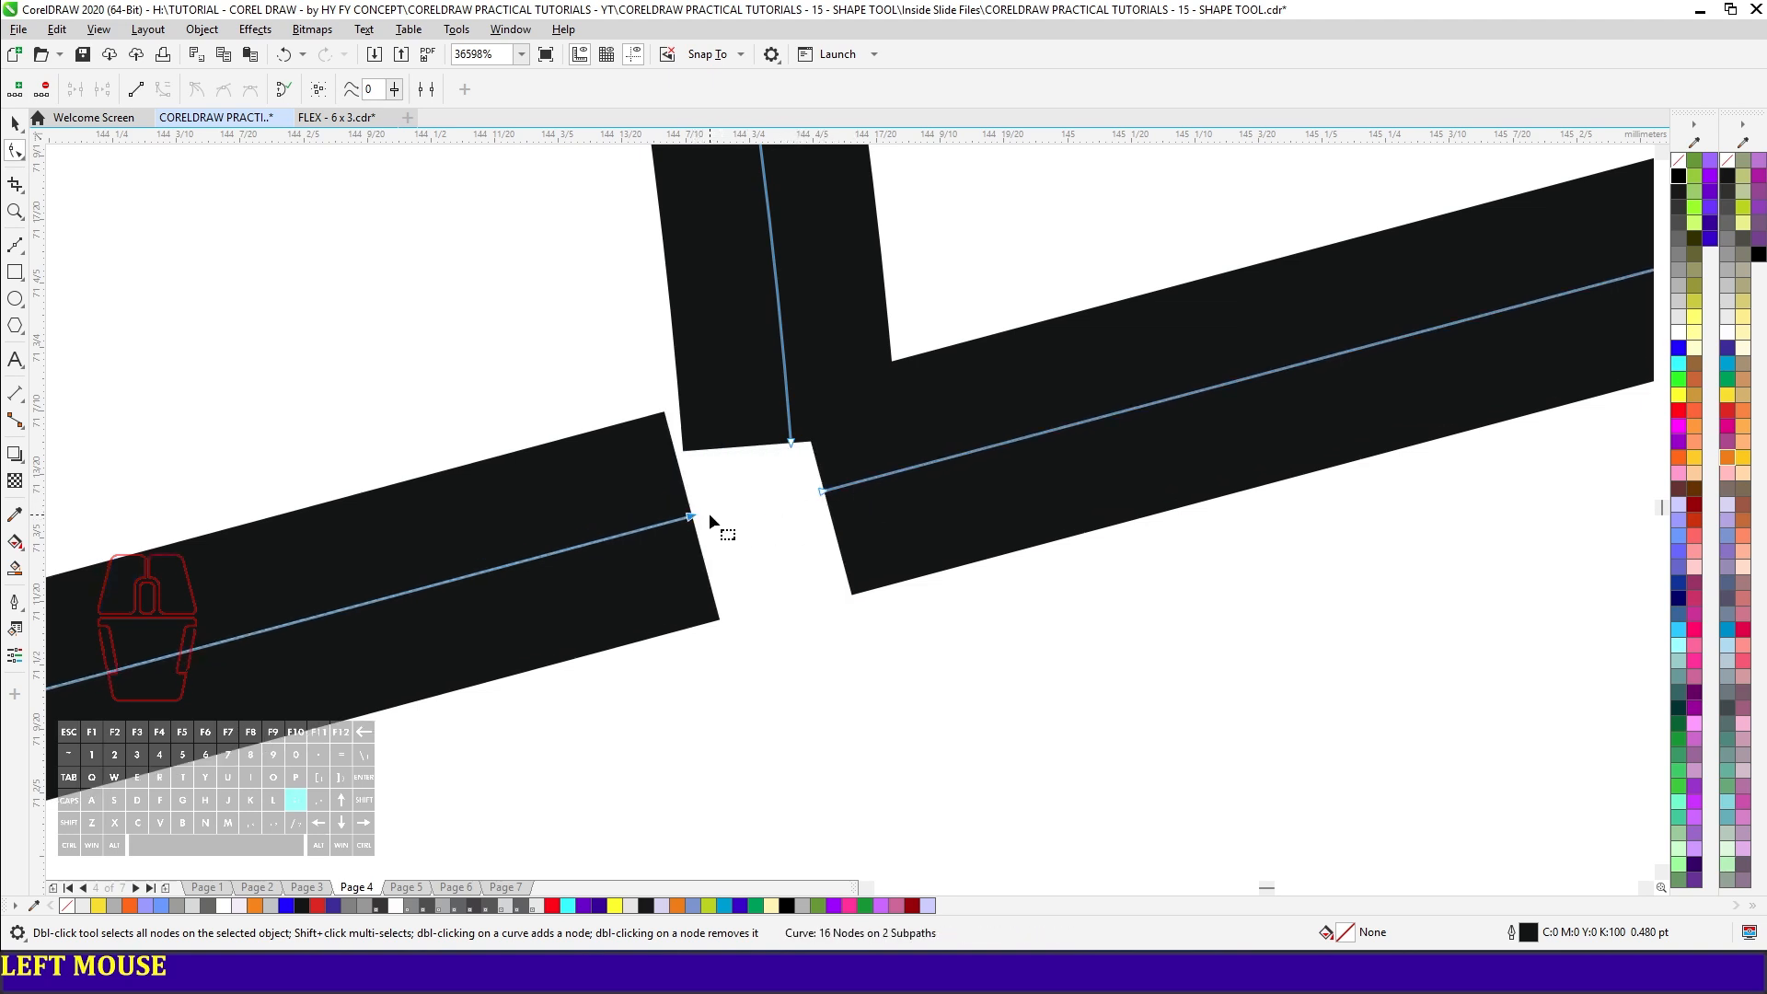
- Delete the pulled-away end node and join the swoosh's remaining right-hand broken end to the arc's right end node
key(Delete)
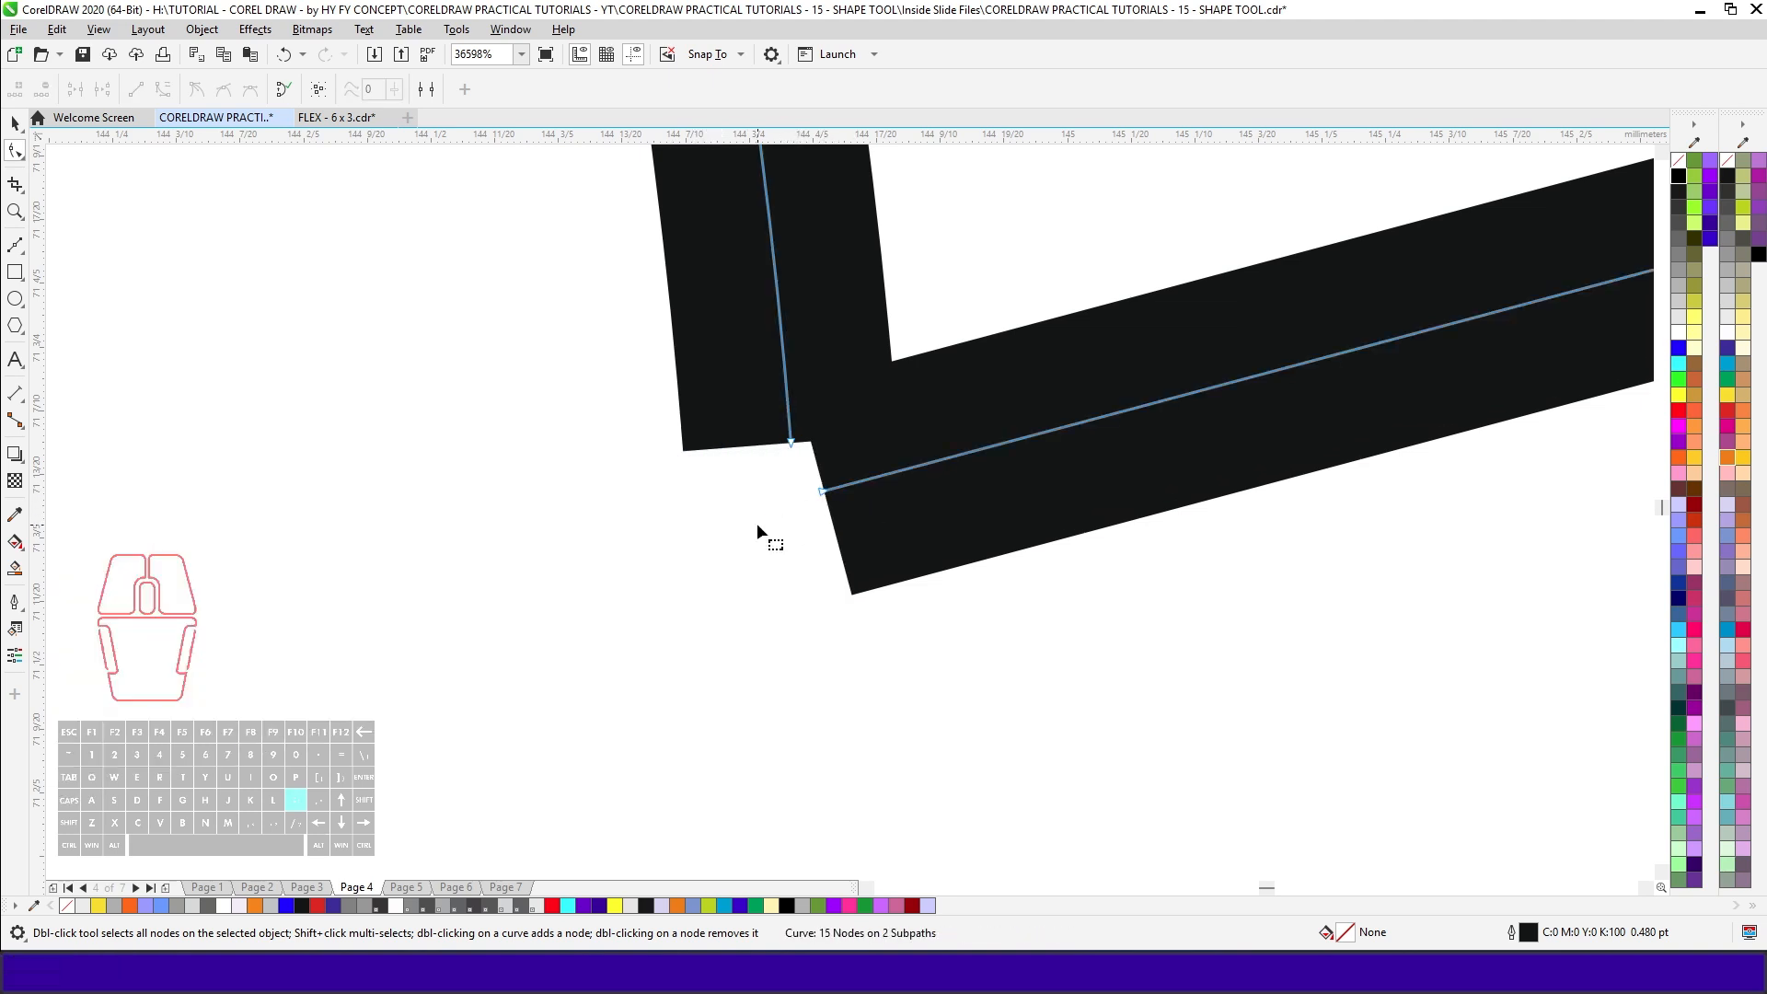
mouse_move(823, 493)
mouse_down()
mouse_move(797, 499)
mouse_move(791, 443)
mouse_move(803, 499)
mouse_up()
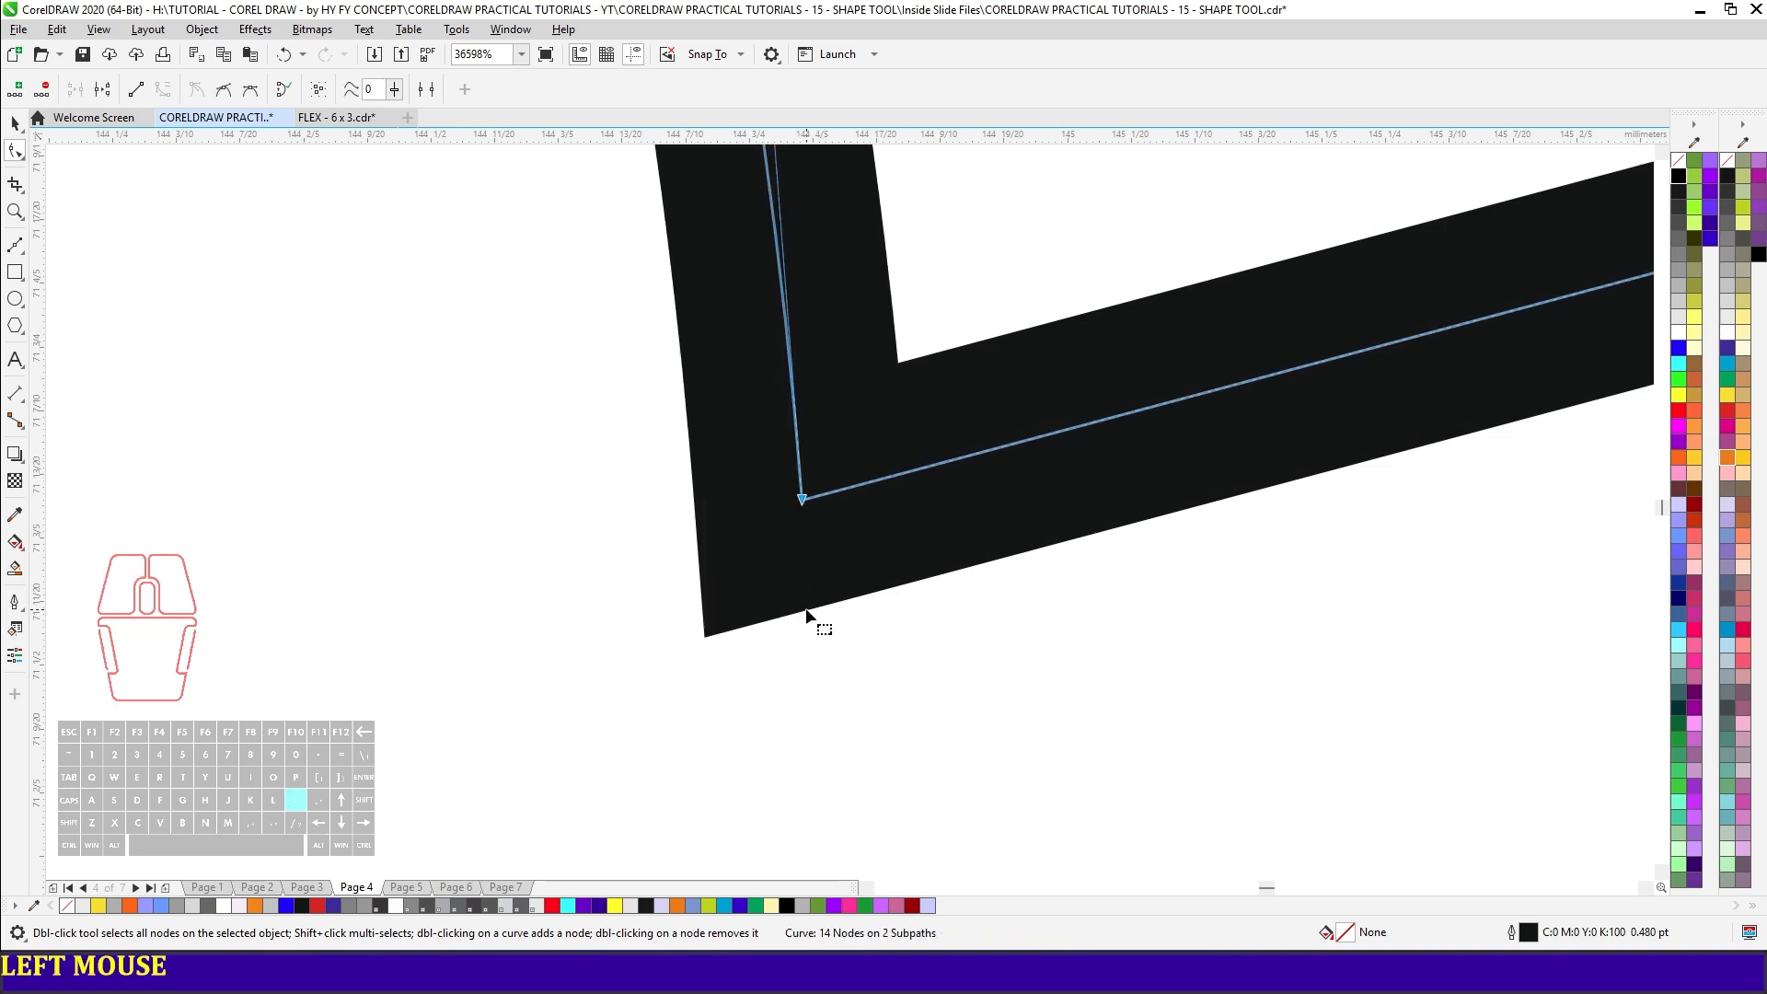
- Delete the leftover straight segment lying between the two ends of the arc
key(space)
key(shift+F2)
key(space)
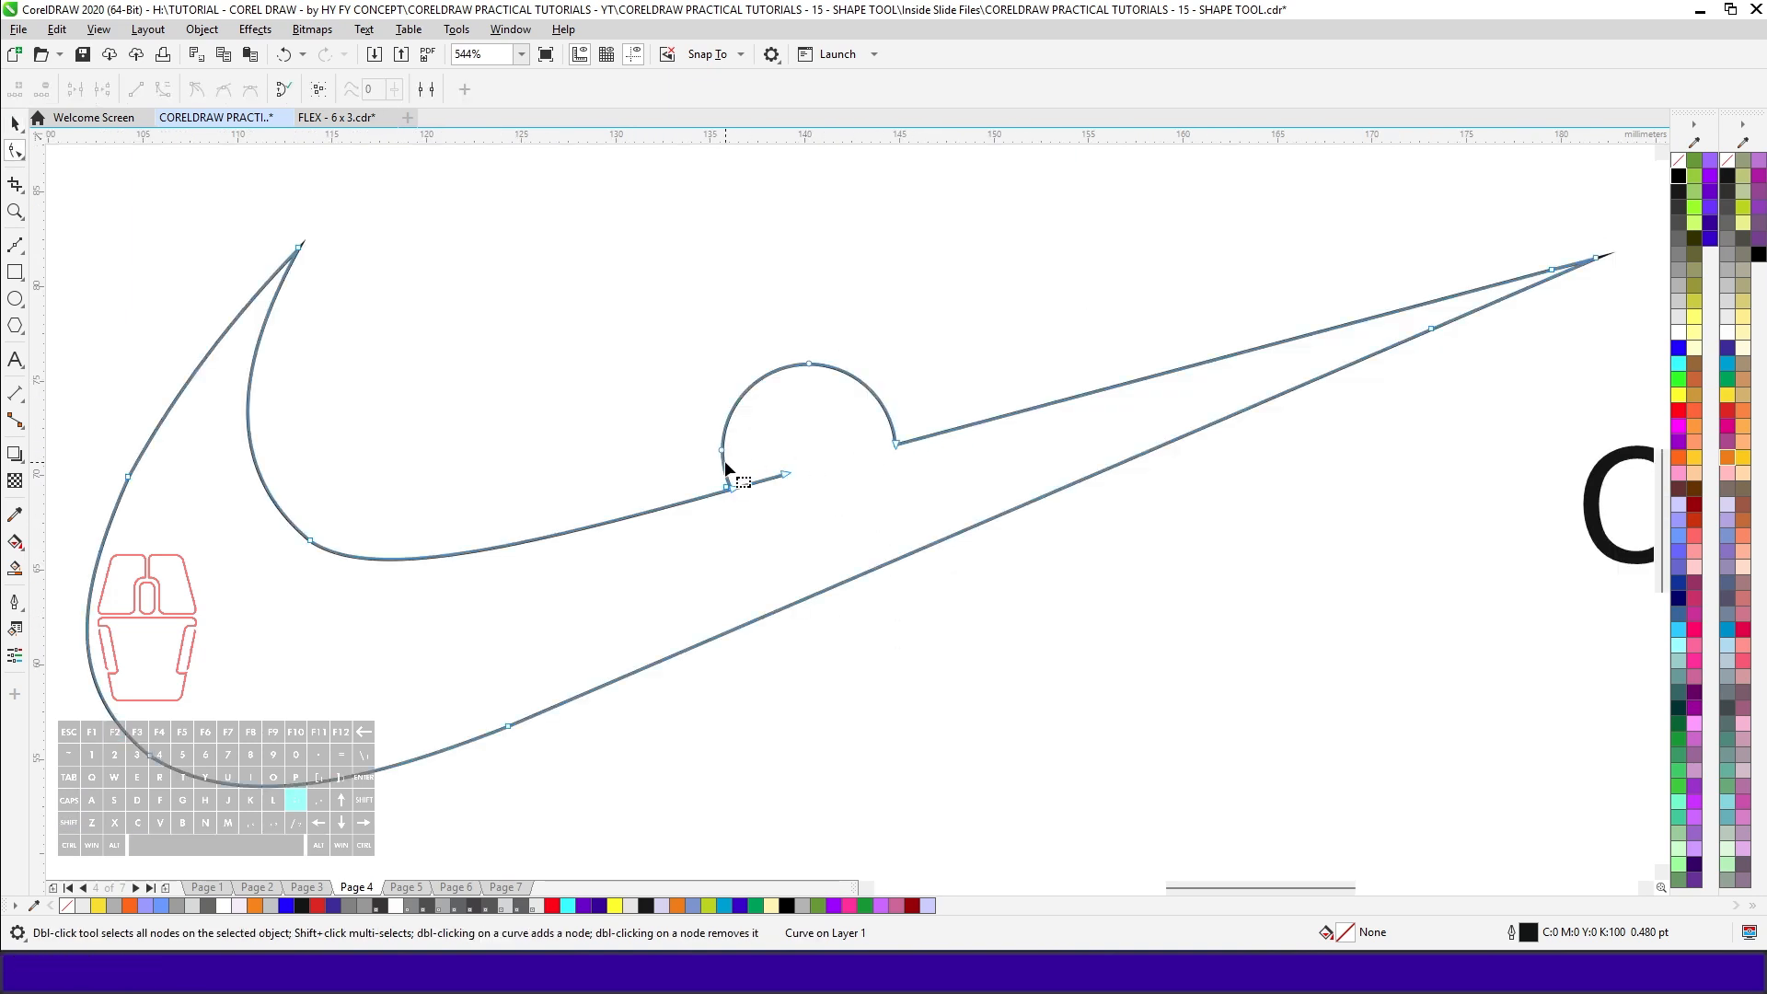
key(z)
drag(686, 442, 852, 513)
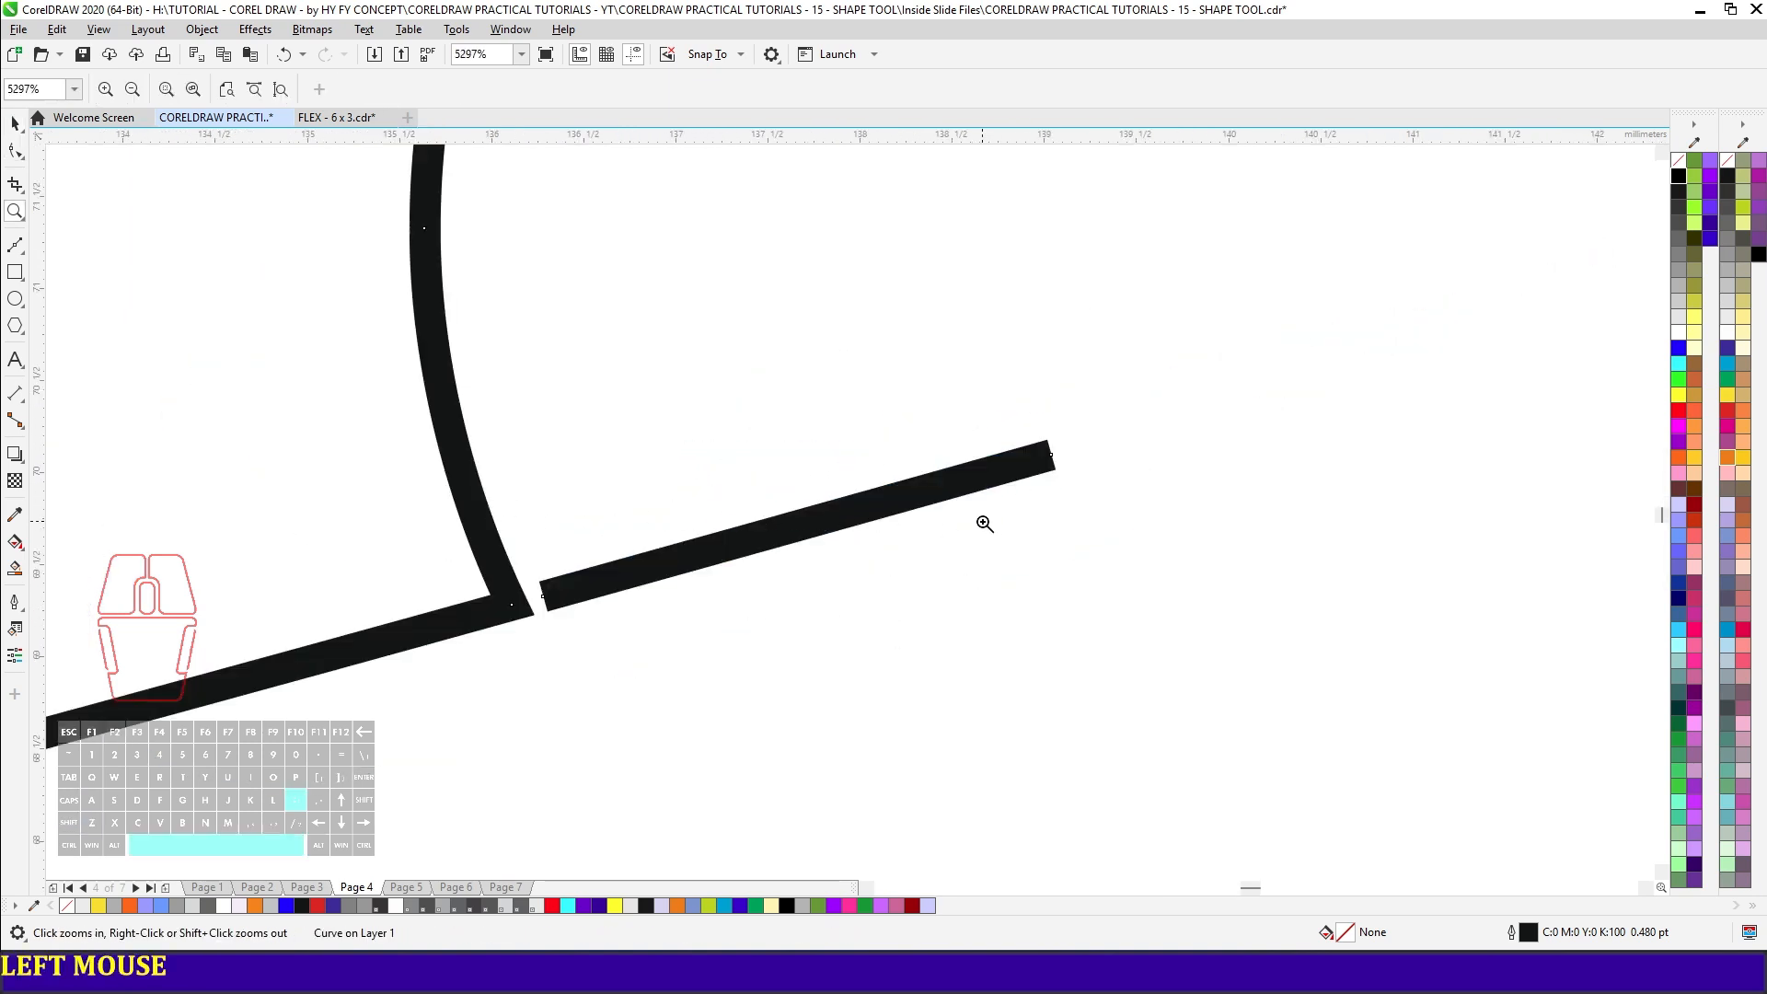
key(space)
key(F10)
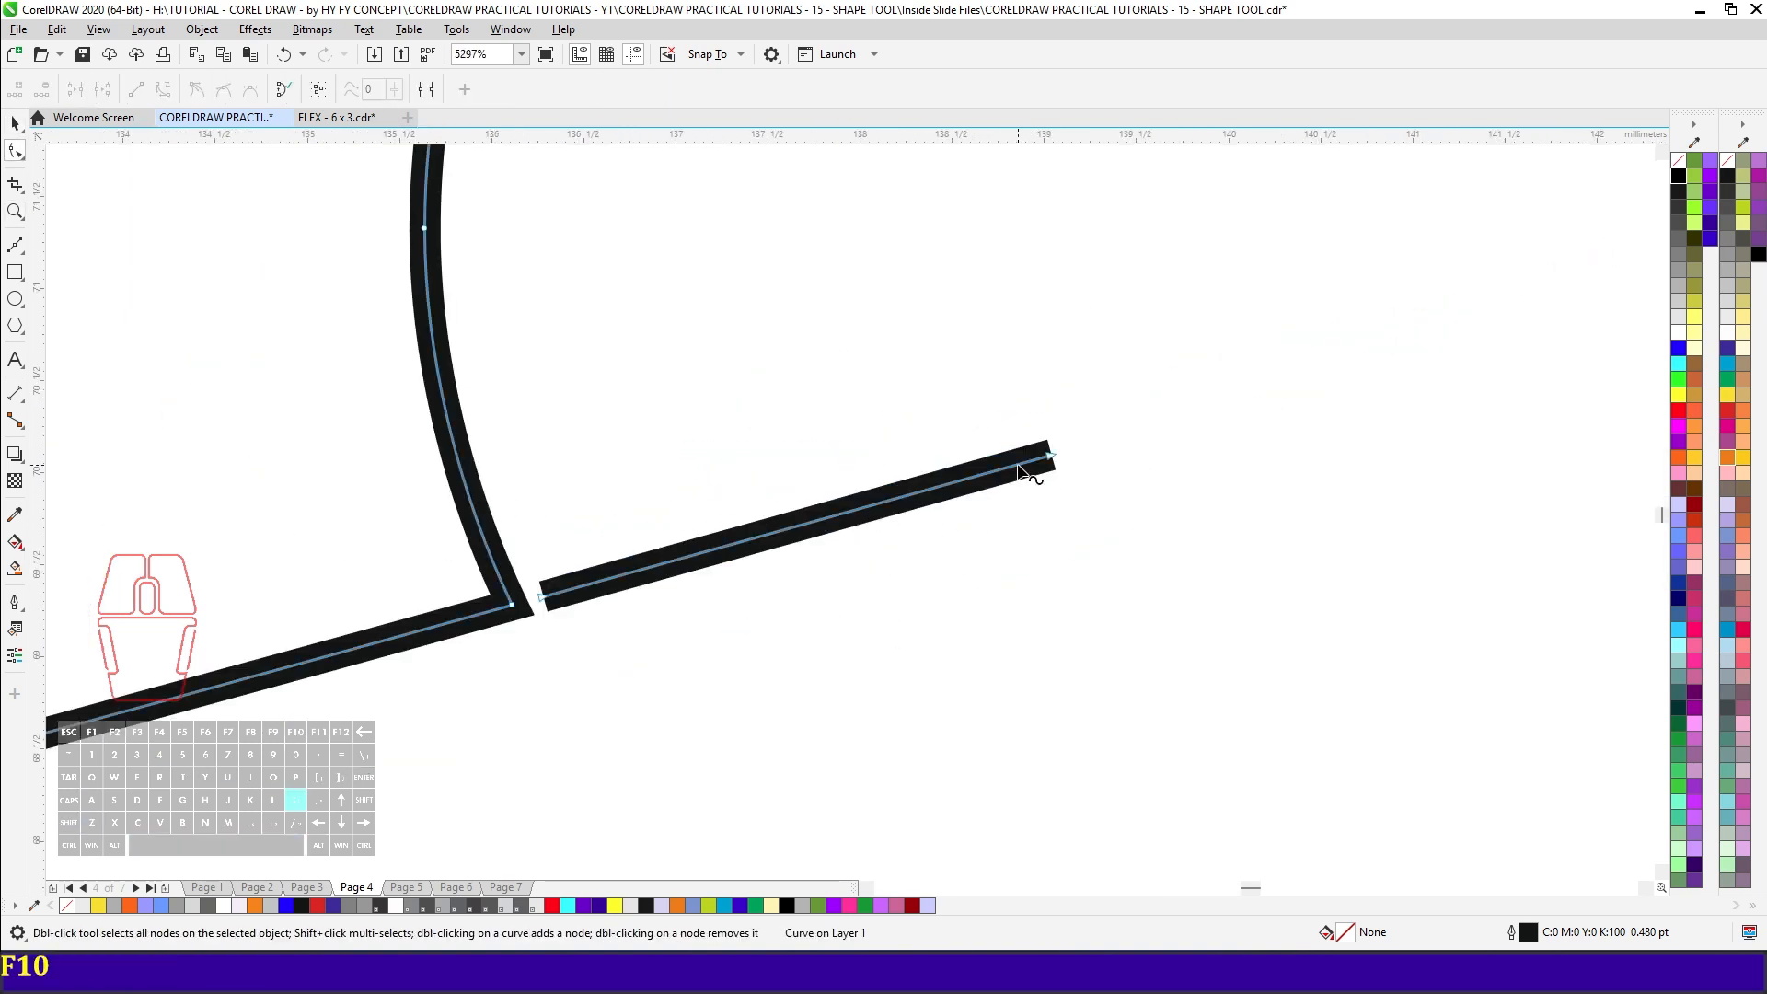
click(1089, 482)
key(space)
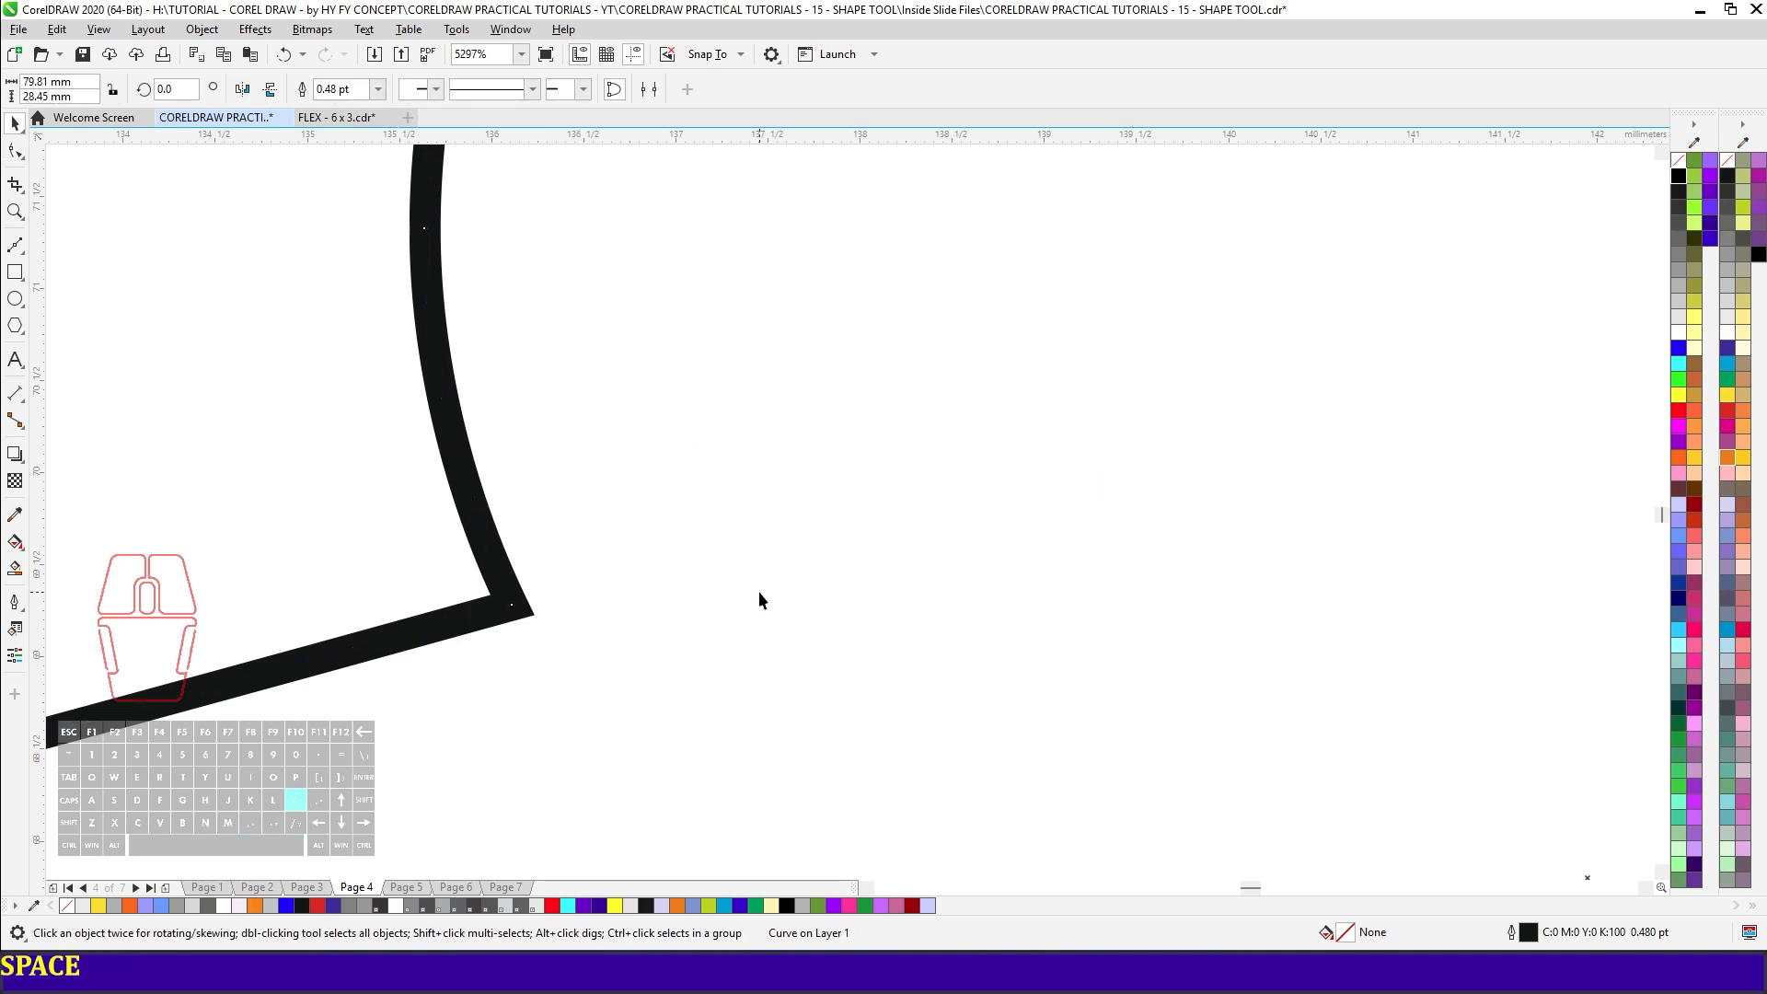
- Fill the merged swoosh-and-arc outline with solid blue
key(shift+F2)
click(979, 344)
key(shift+F4)
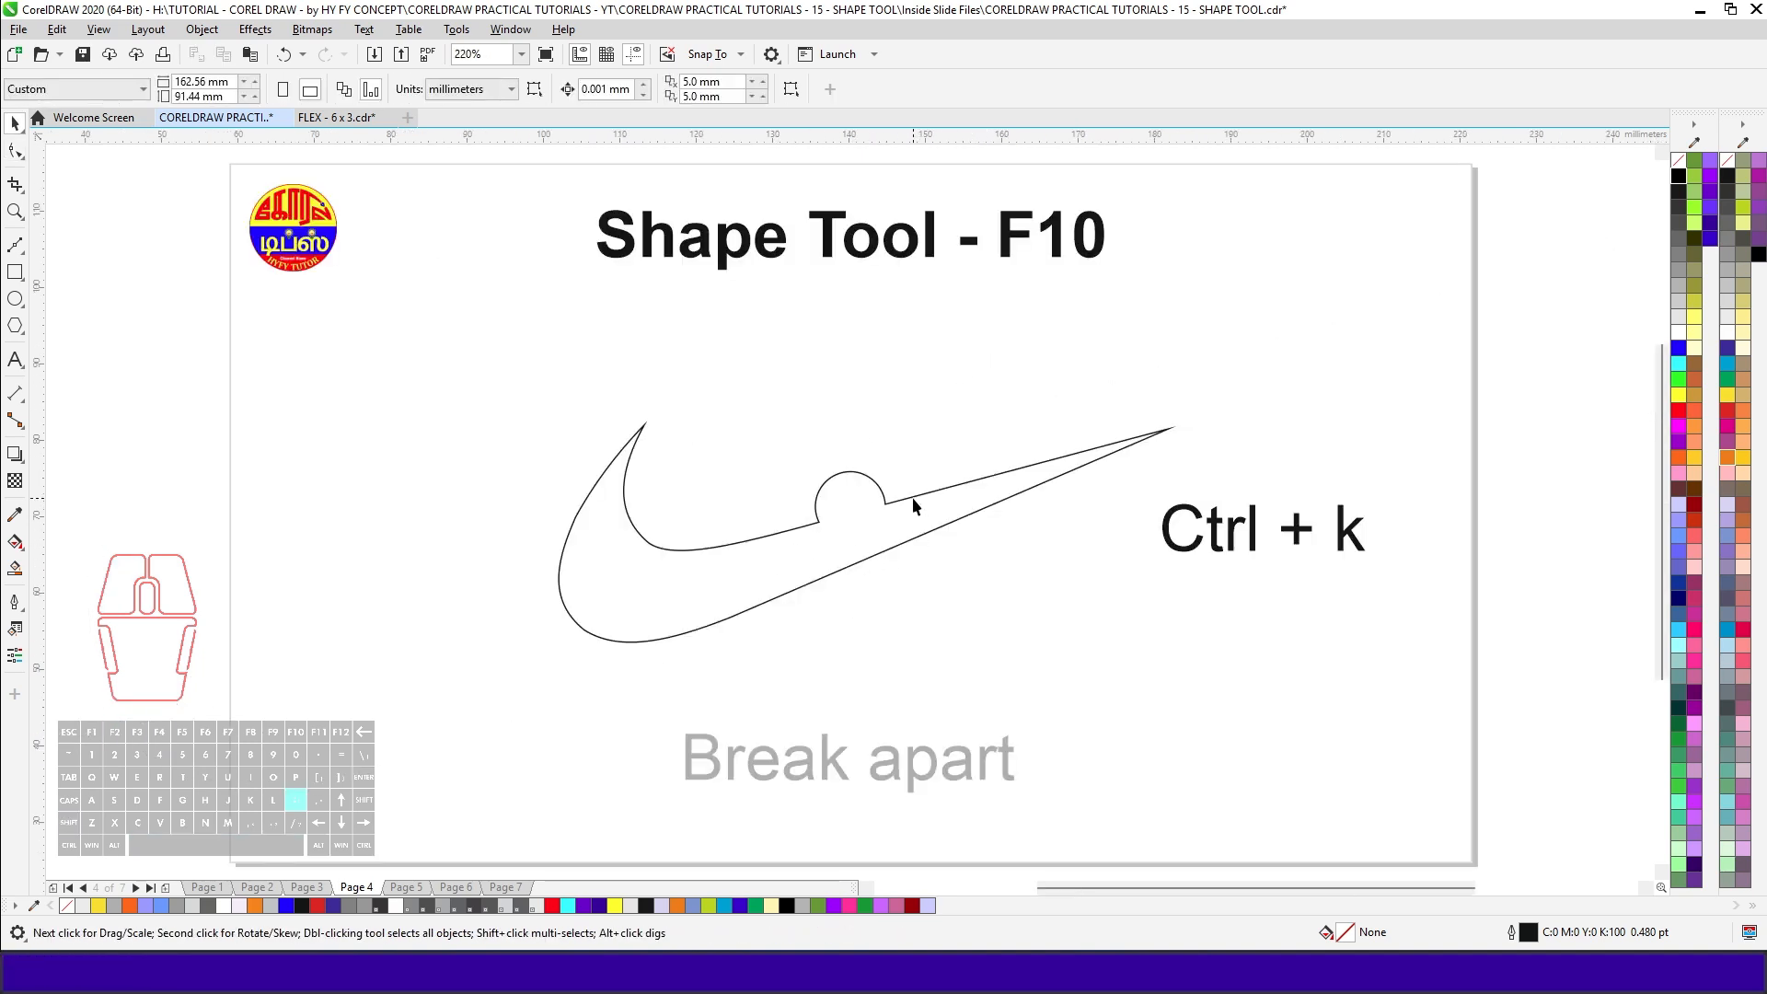
click(758, 534)
click(1724, 183)
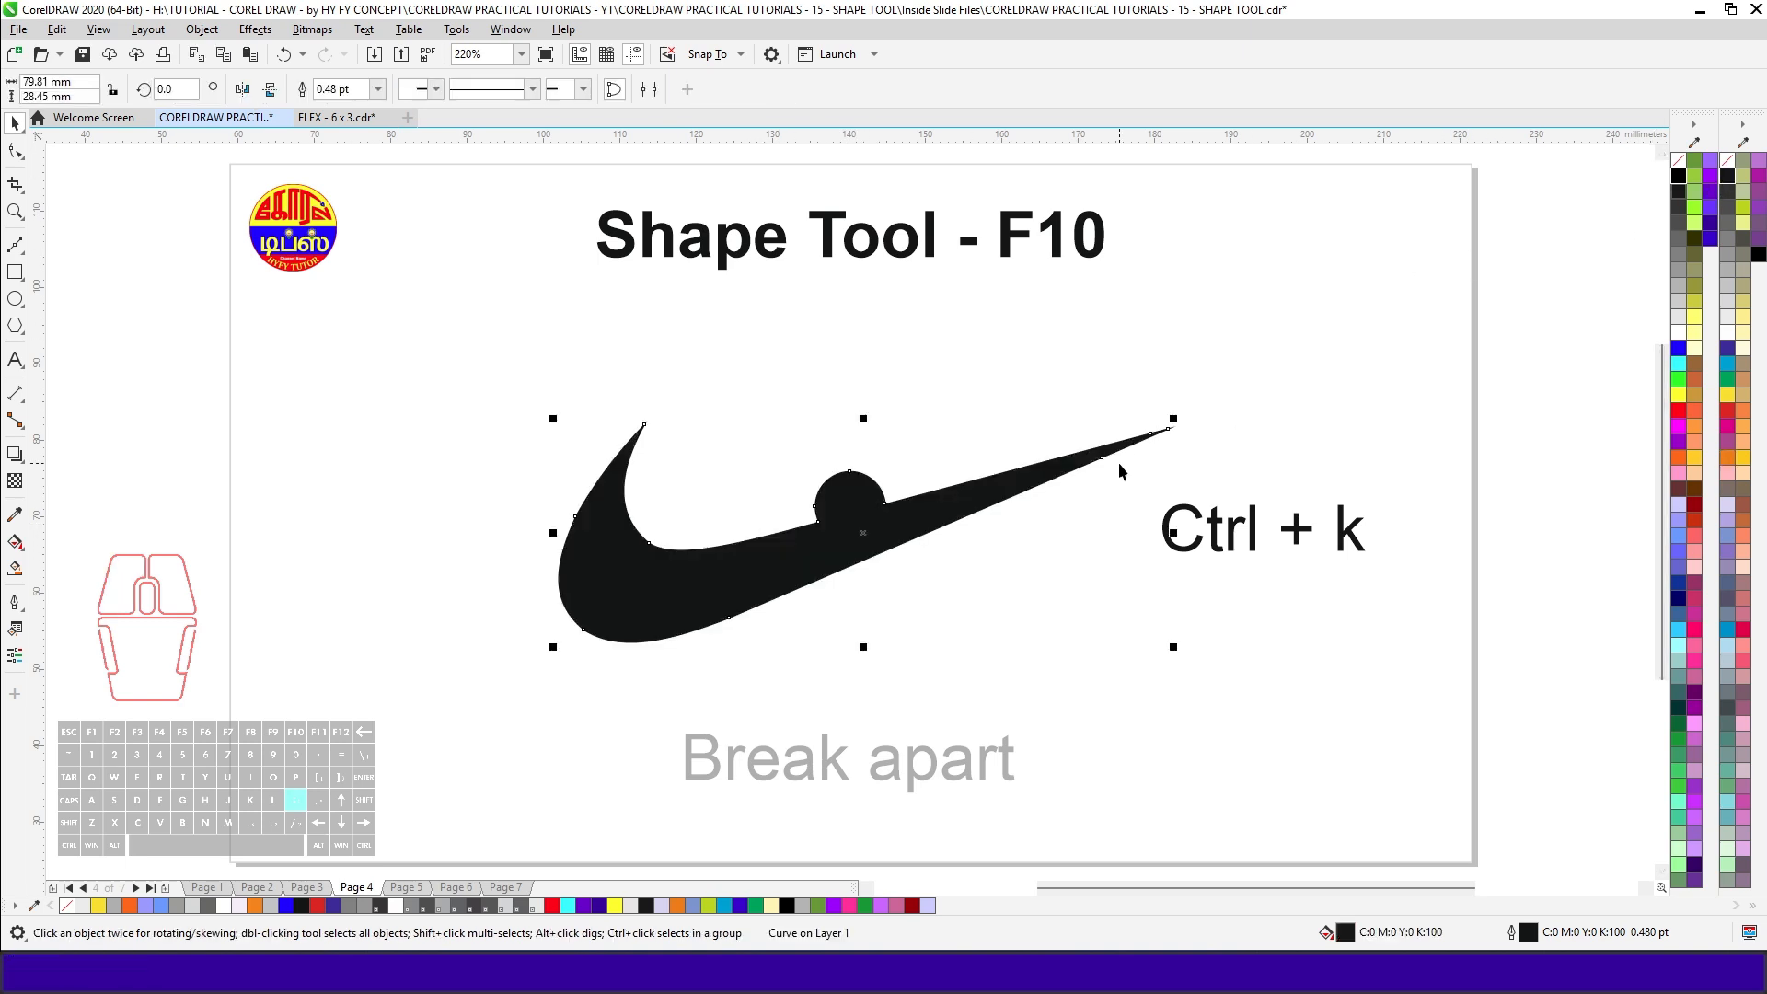
click(1679, 348)
key(space)
key(space)
click(965, 436)
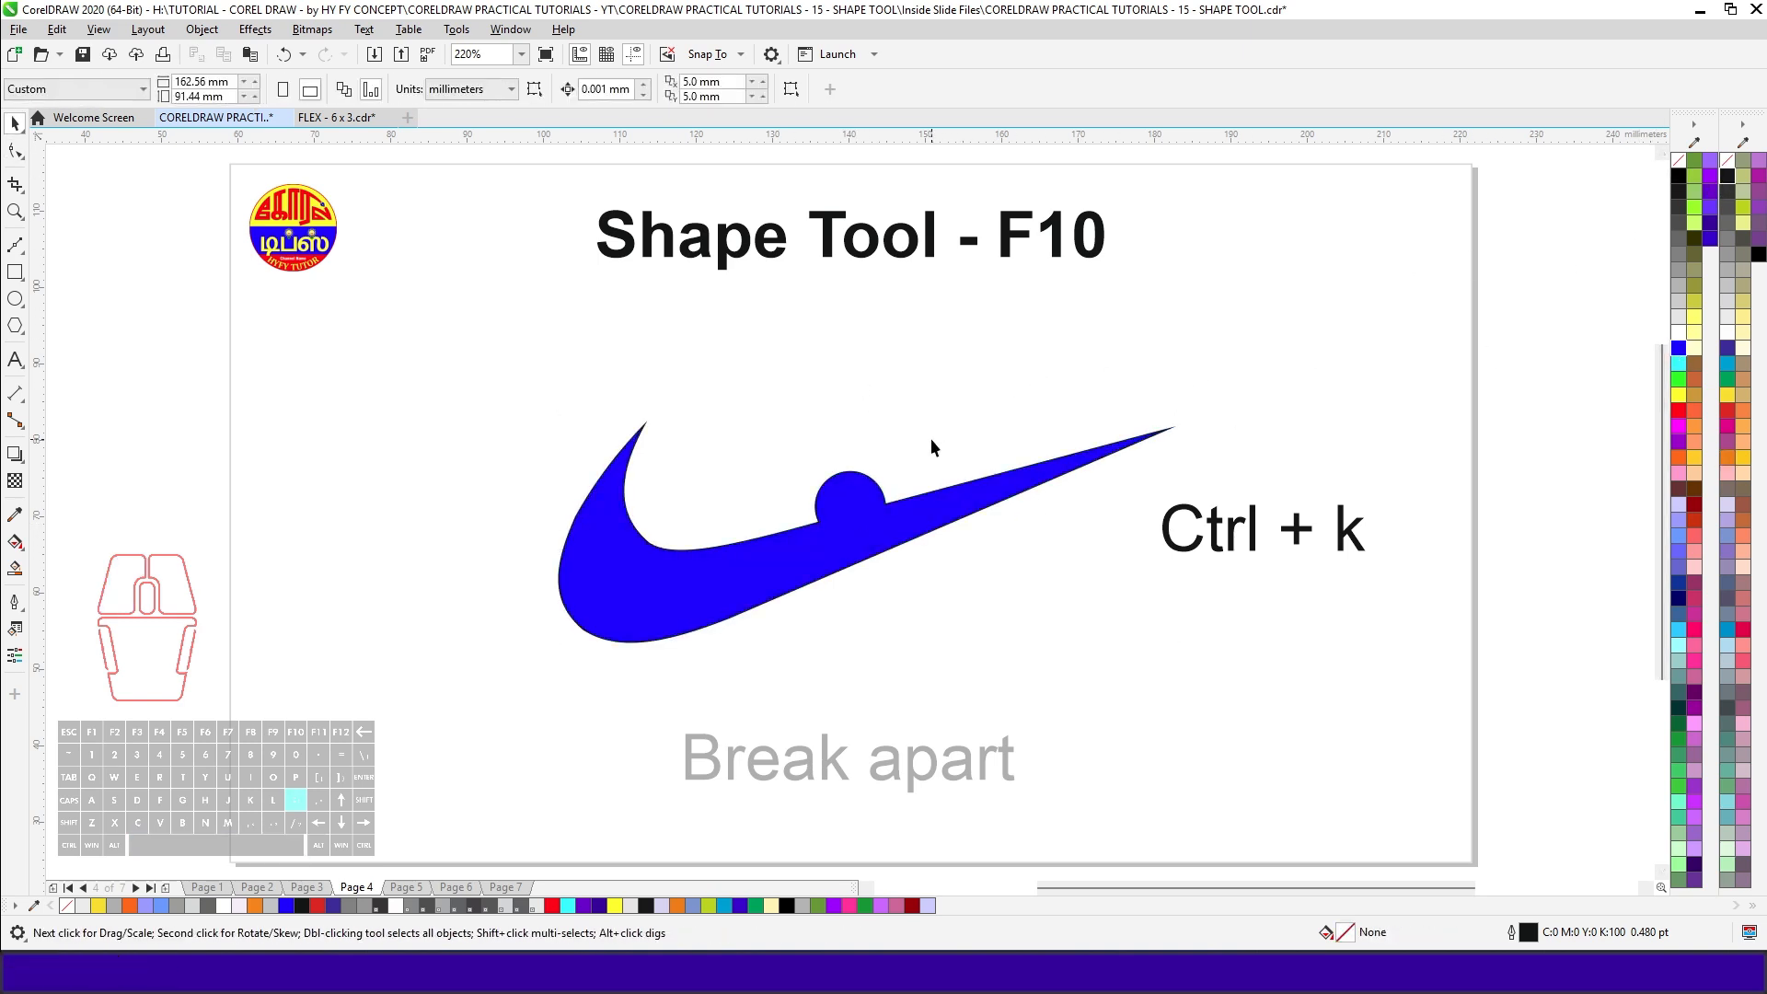
scroll(845, 501, up, 4)
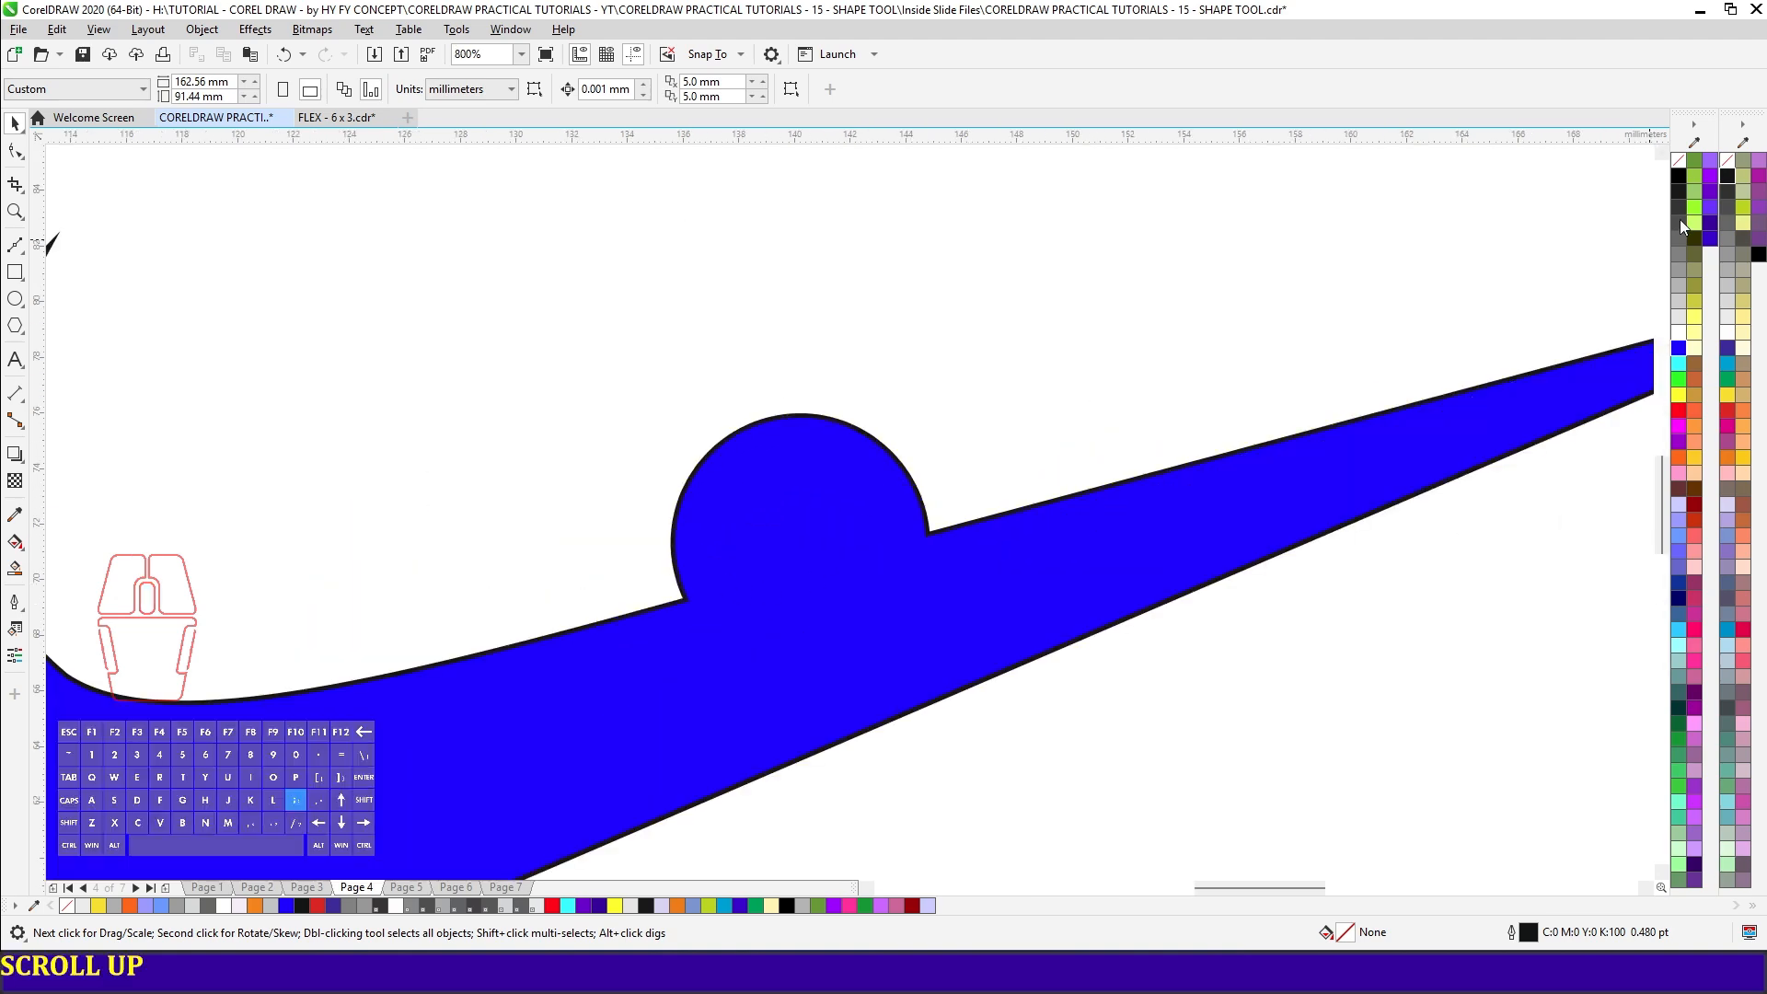
click(1679, 177)
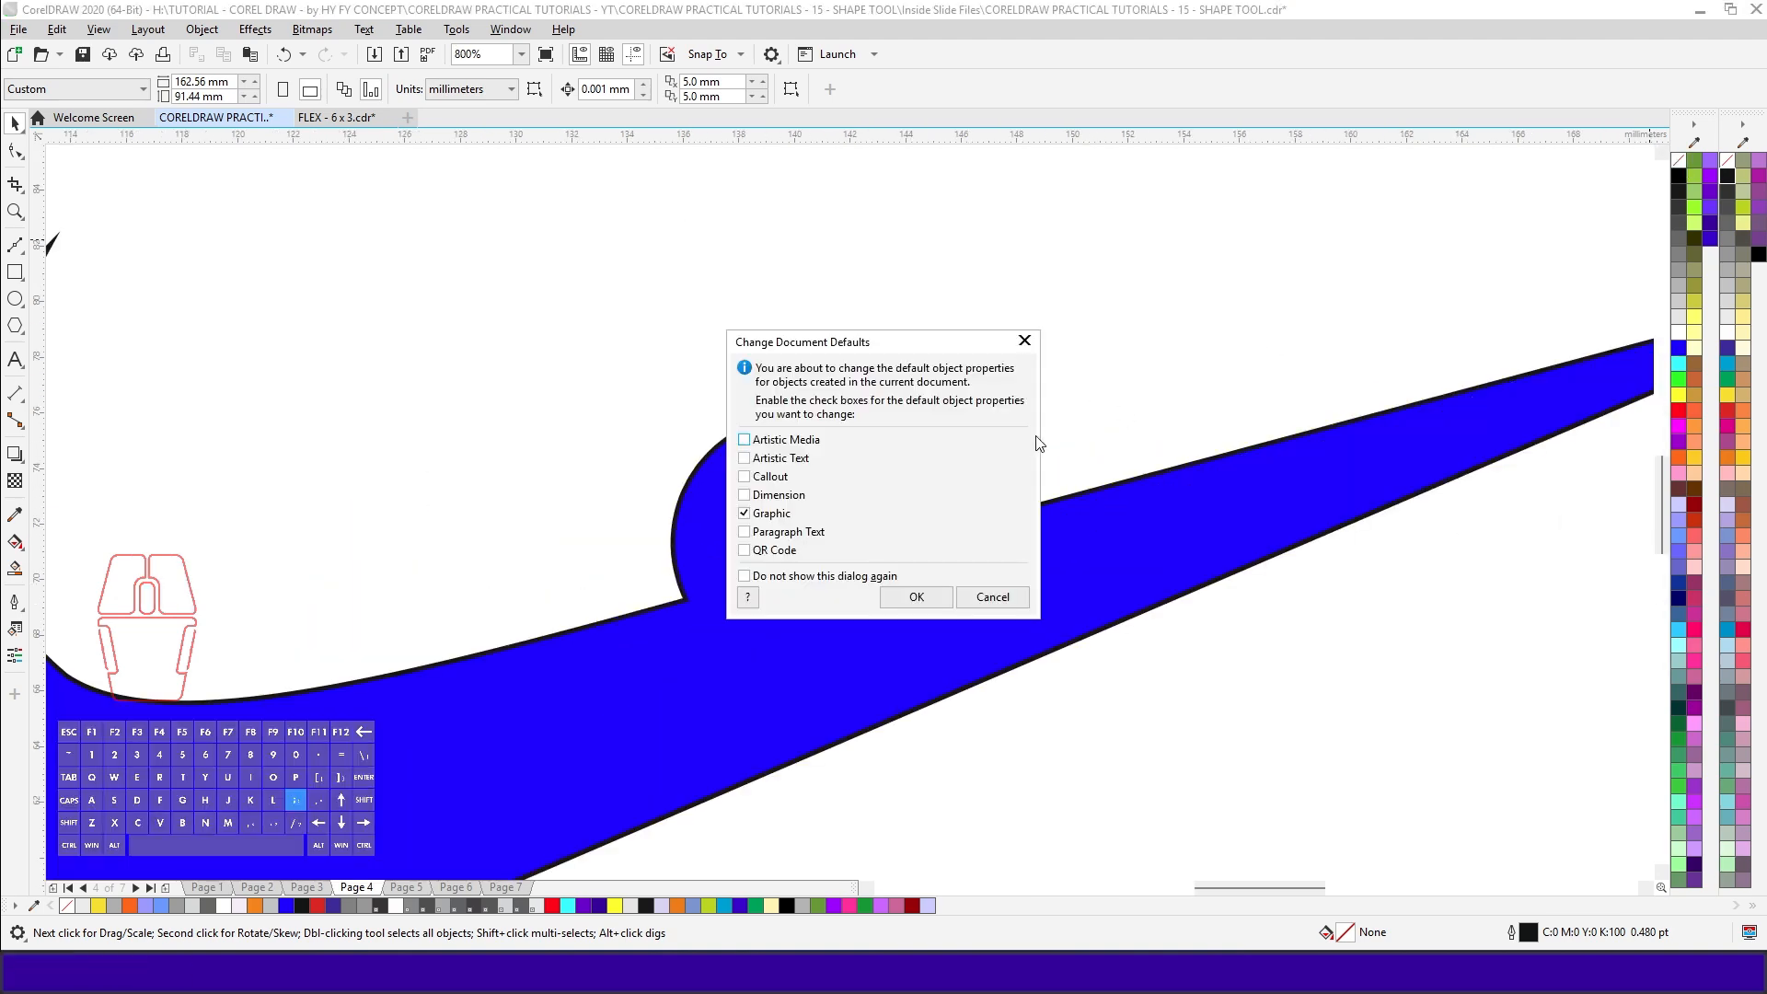
click(1008, 599)
scroll(1009, 596, down, 4)
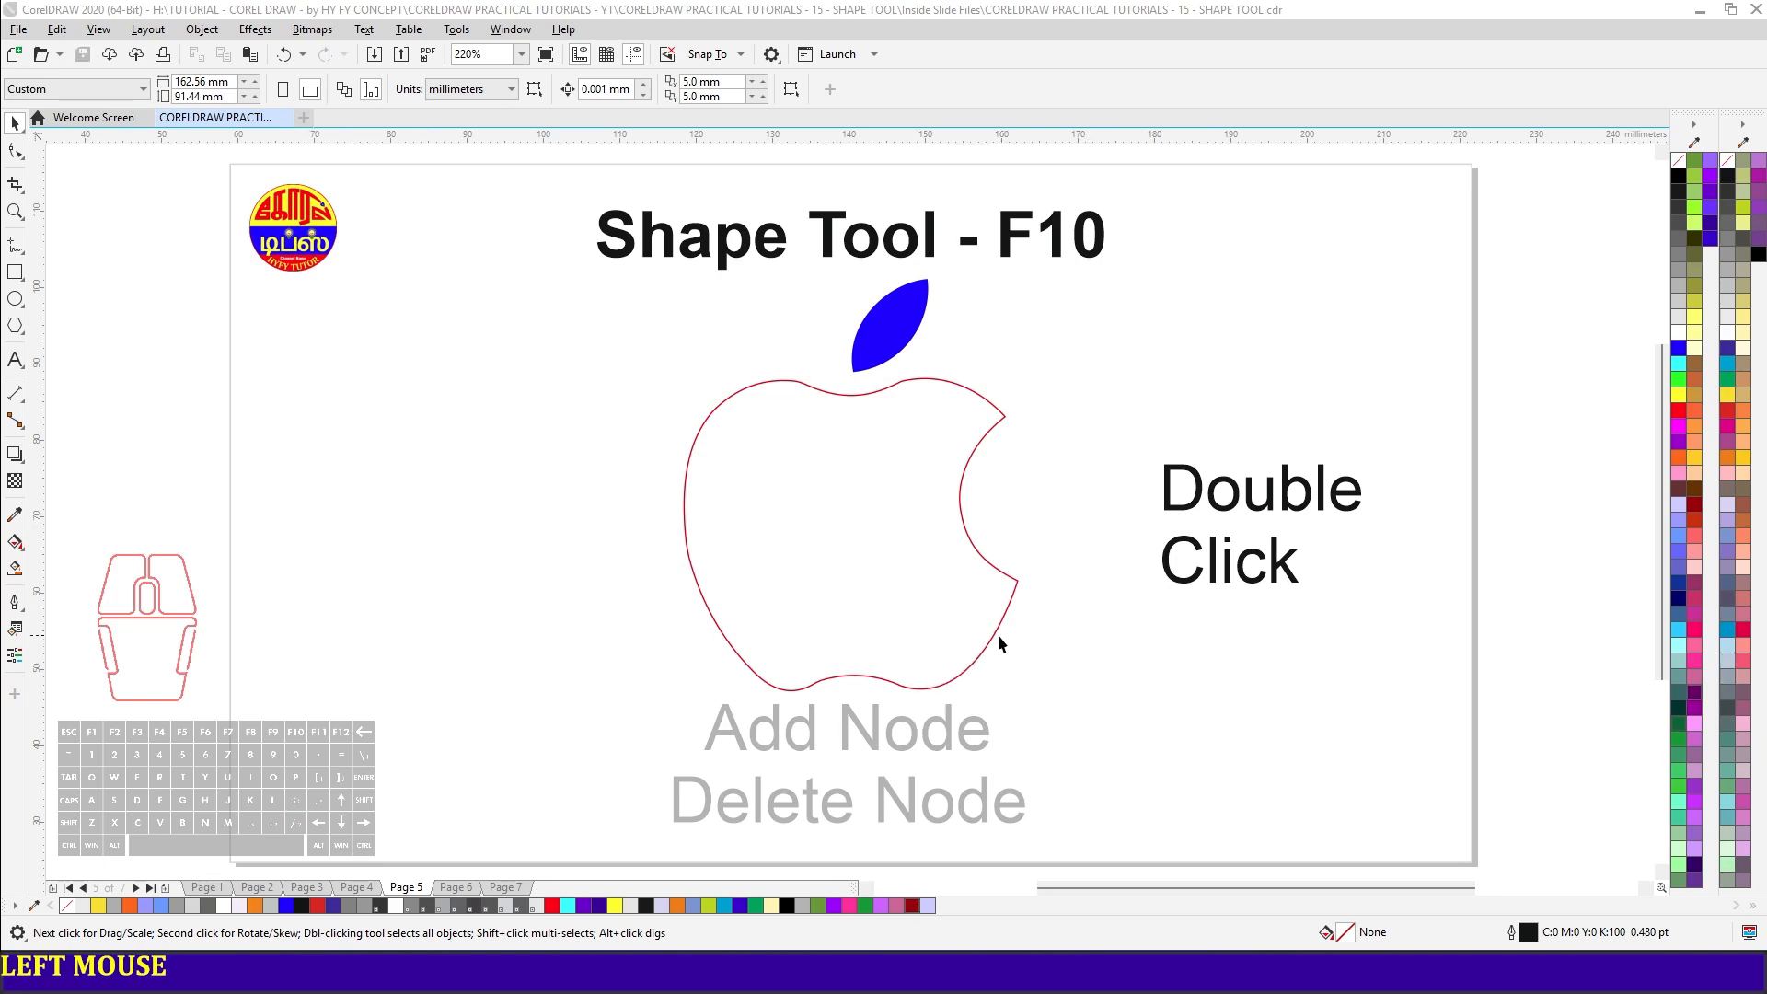
- Add two nodes close together on the red apple outline, on its lower right side below the bite
click(1000, 622)
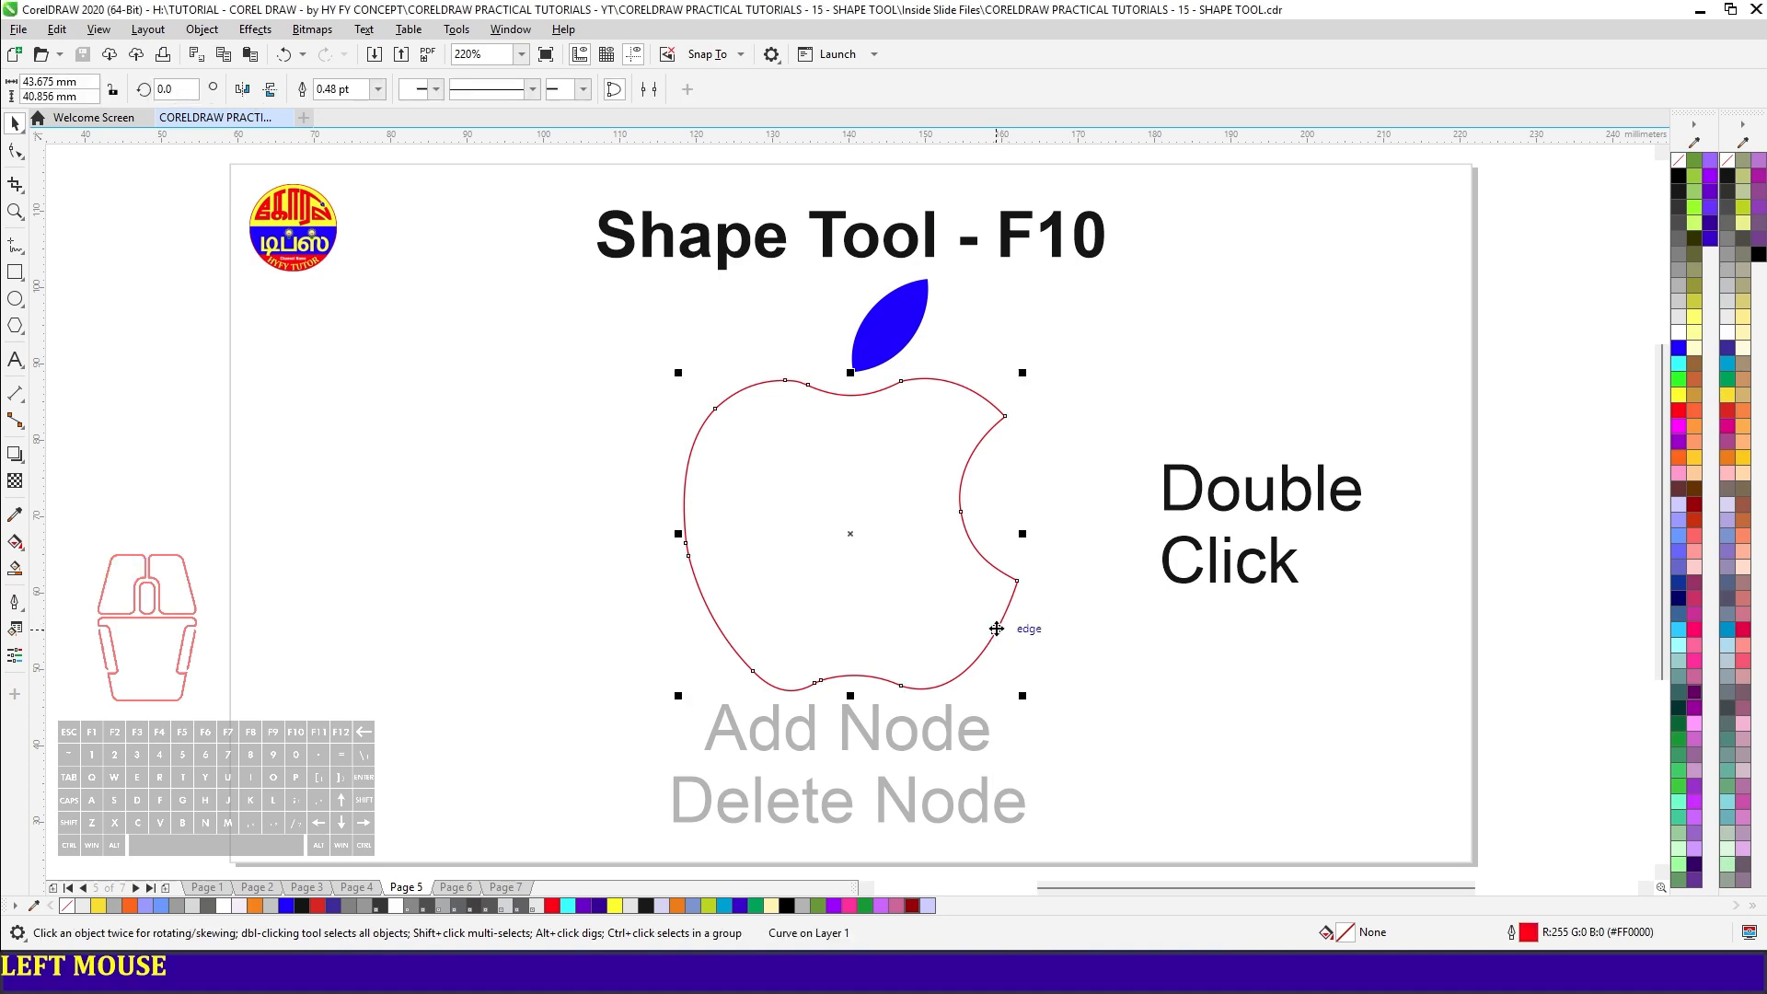
scroll(997, 625, up, 5)
scroll(998, 625, up, 6)
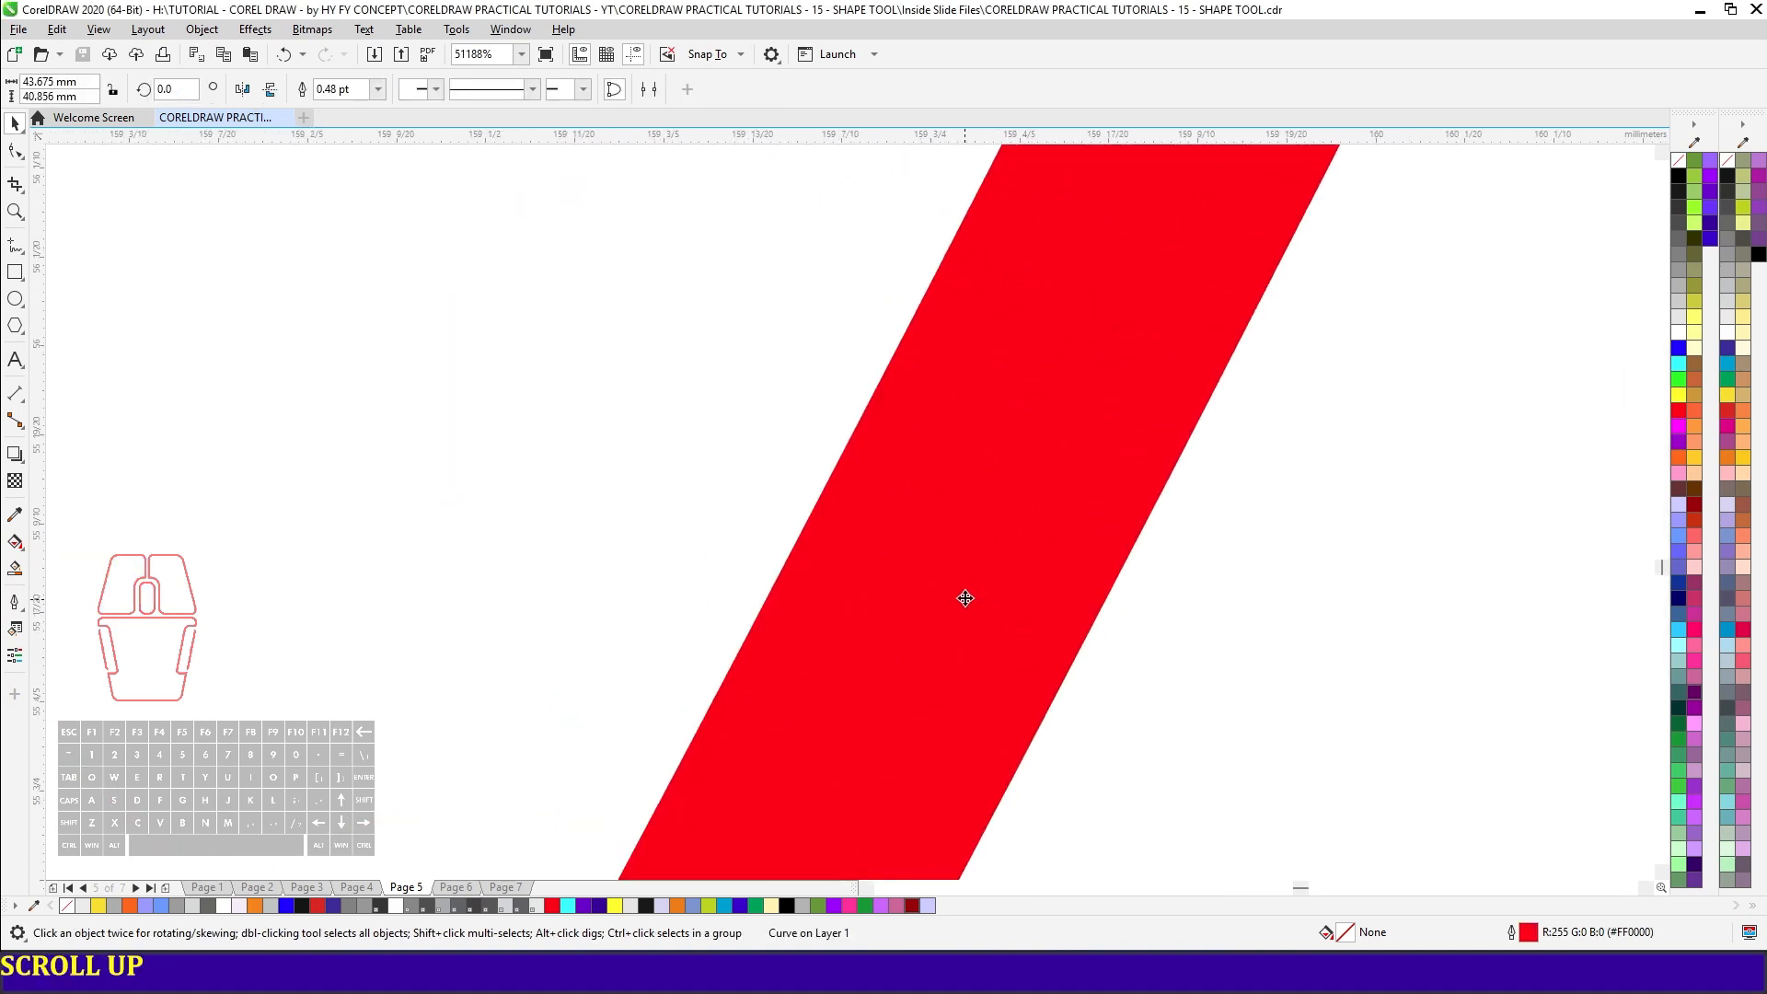
click(968, 605)
key(F10)
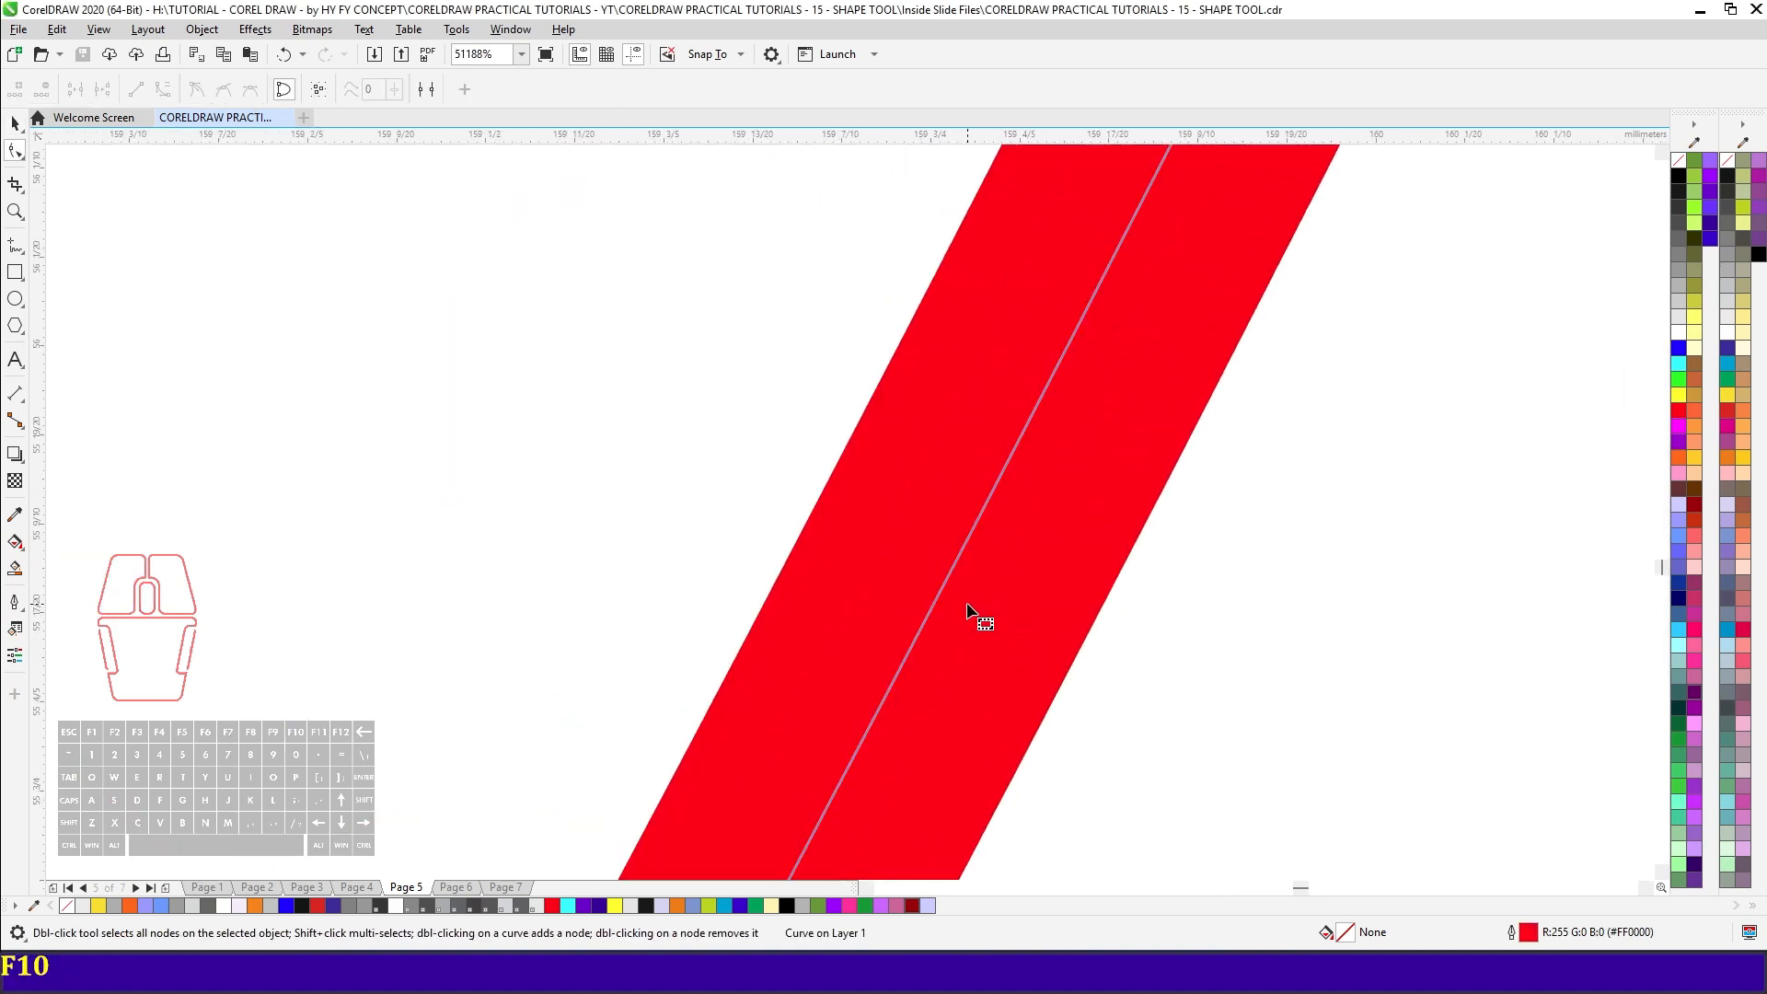
click(948, 575)
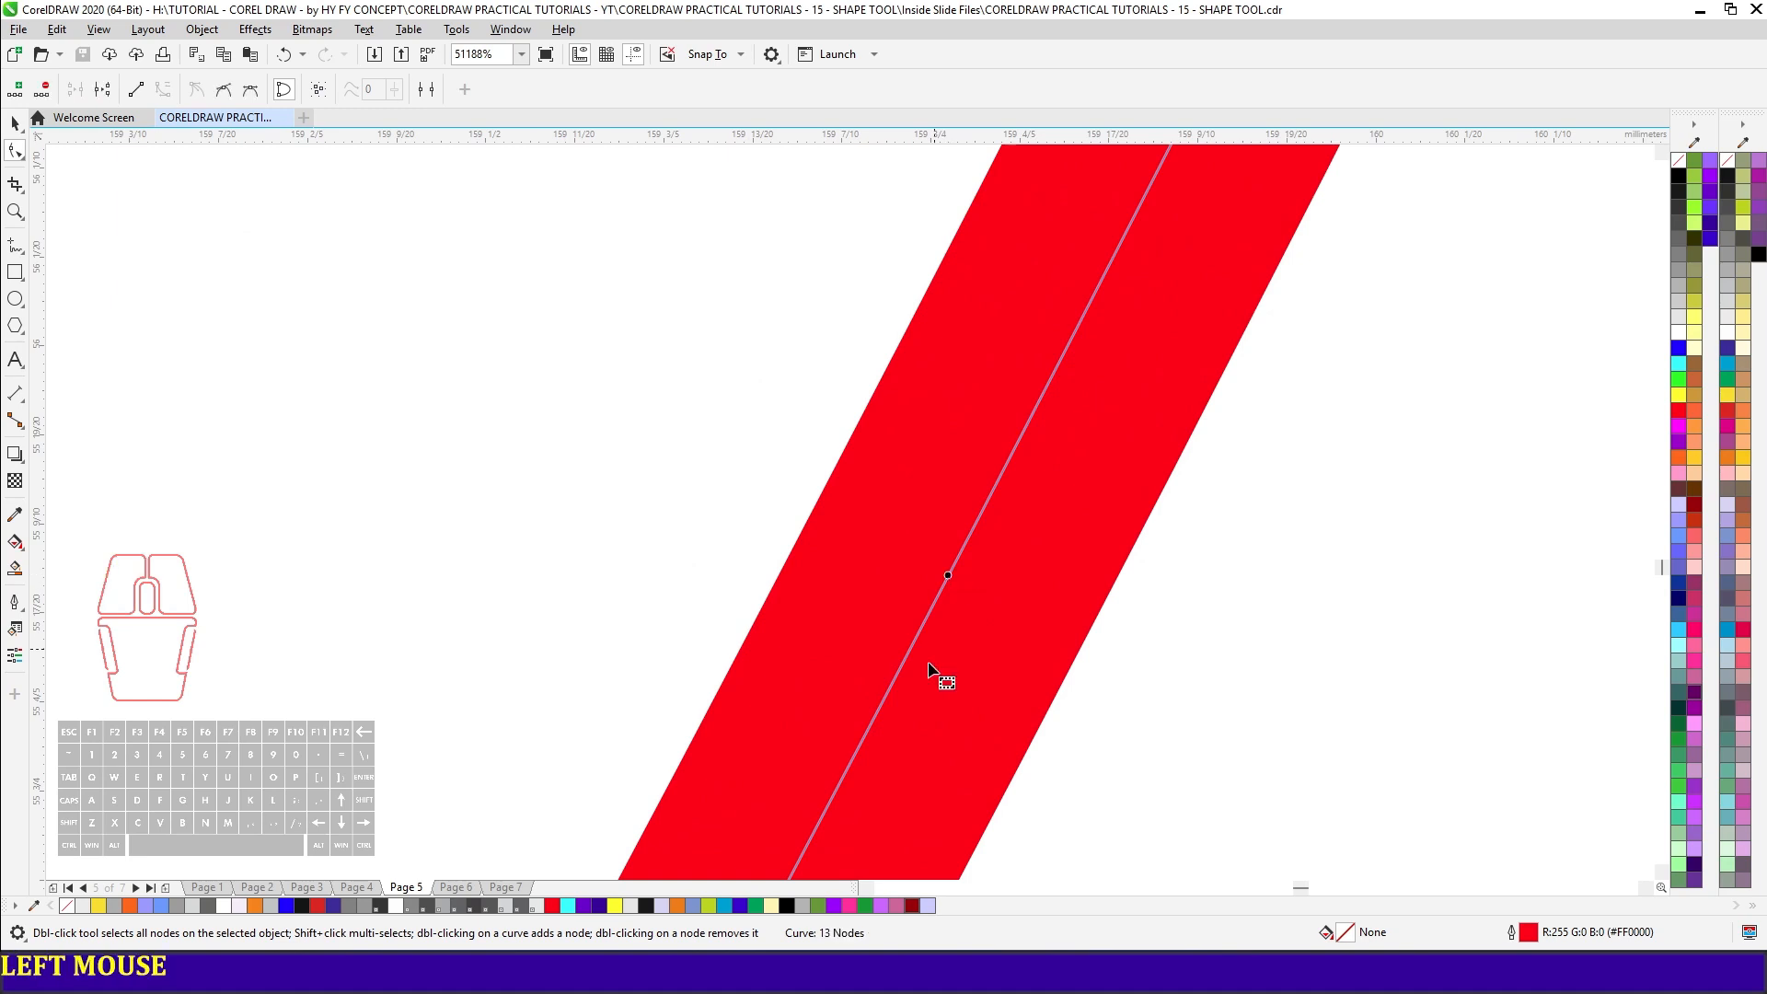
click(15, 92)
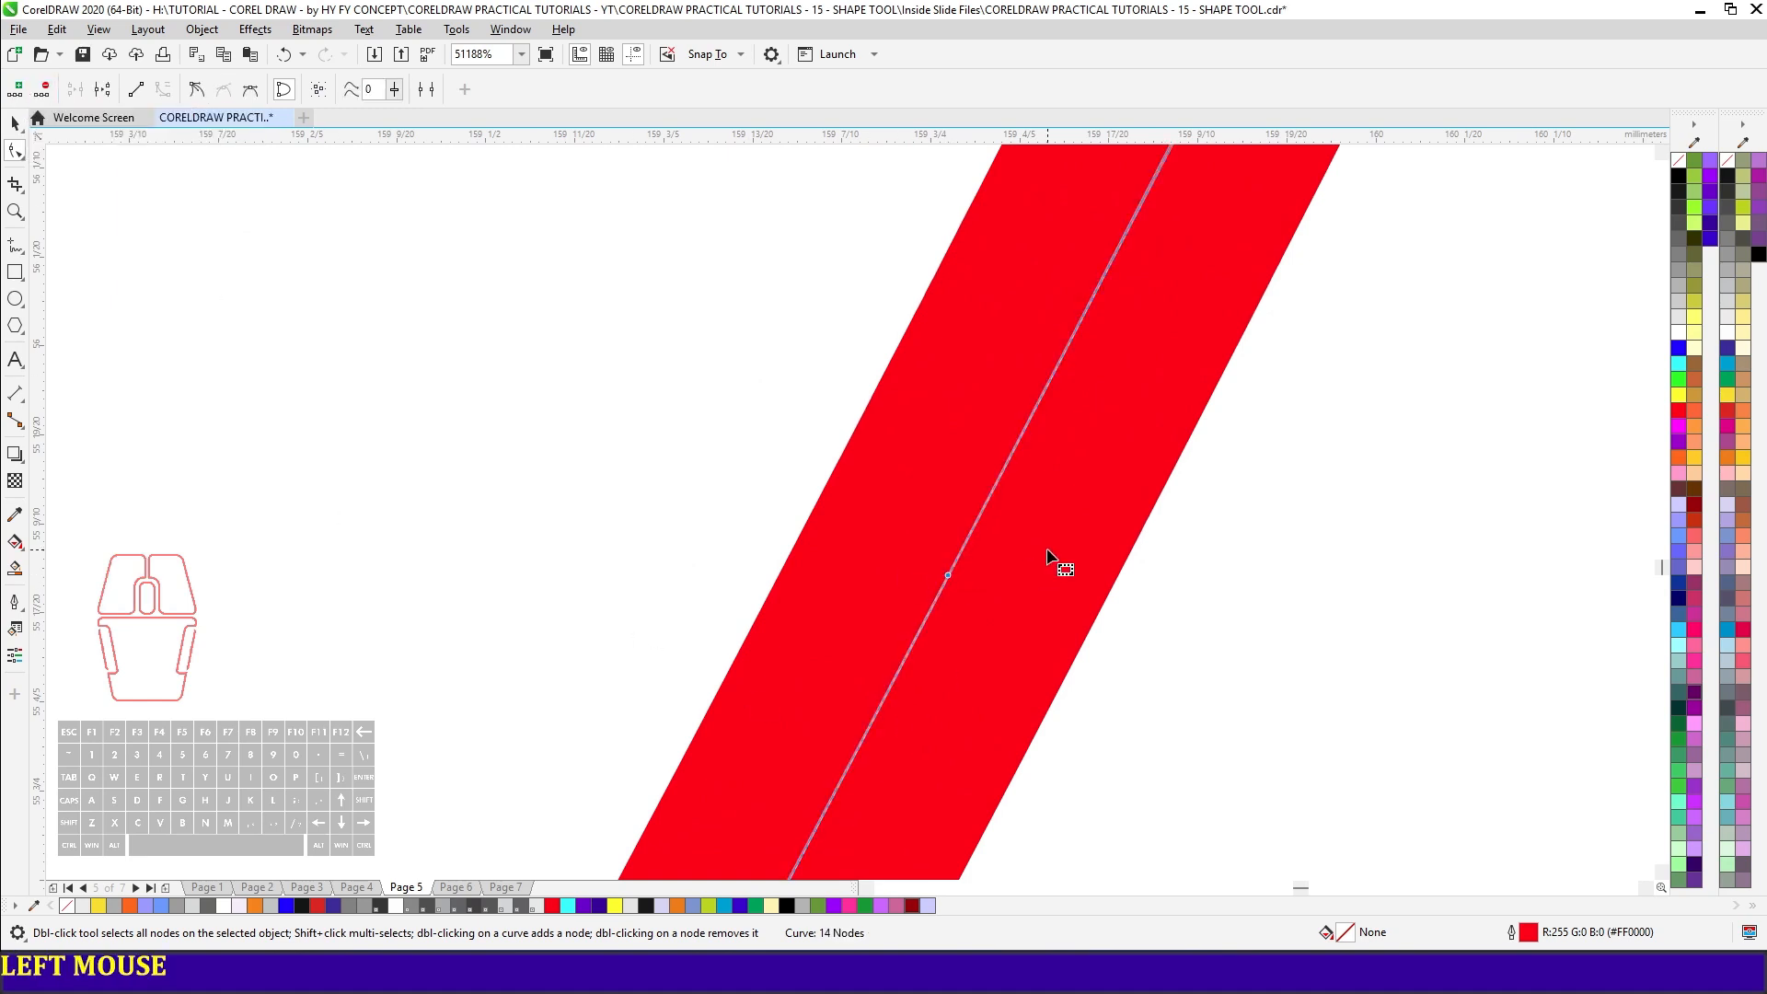
double_click(1056, 372)
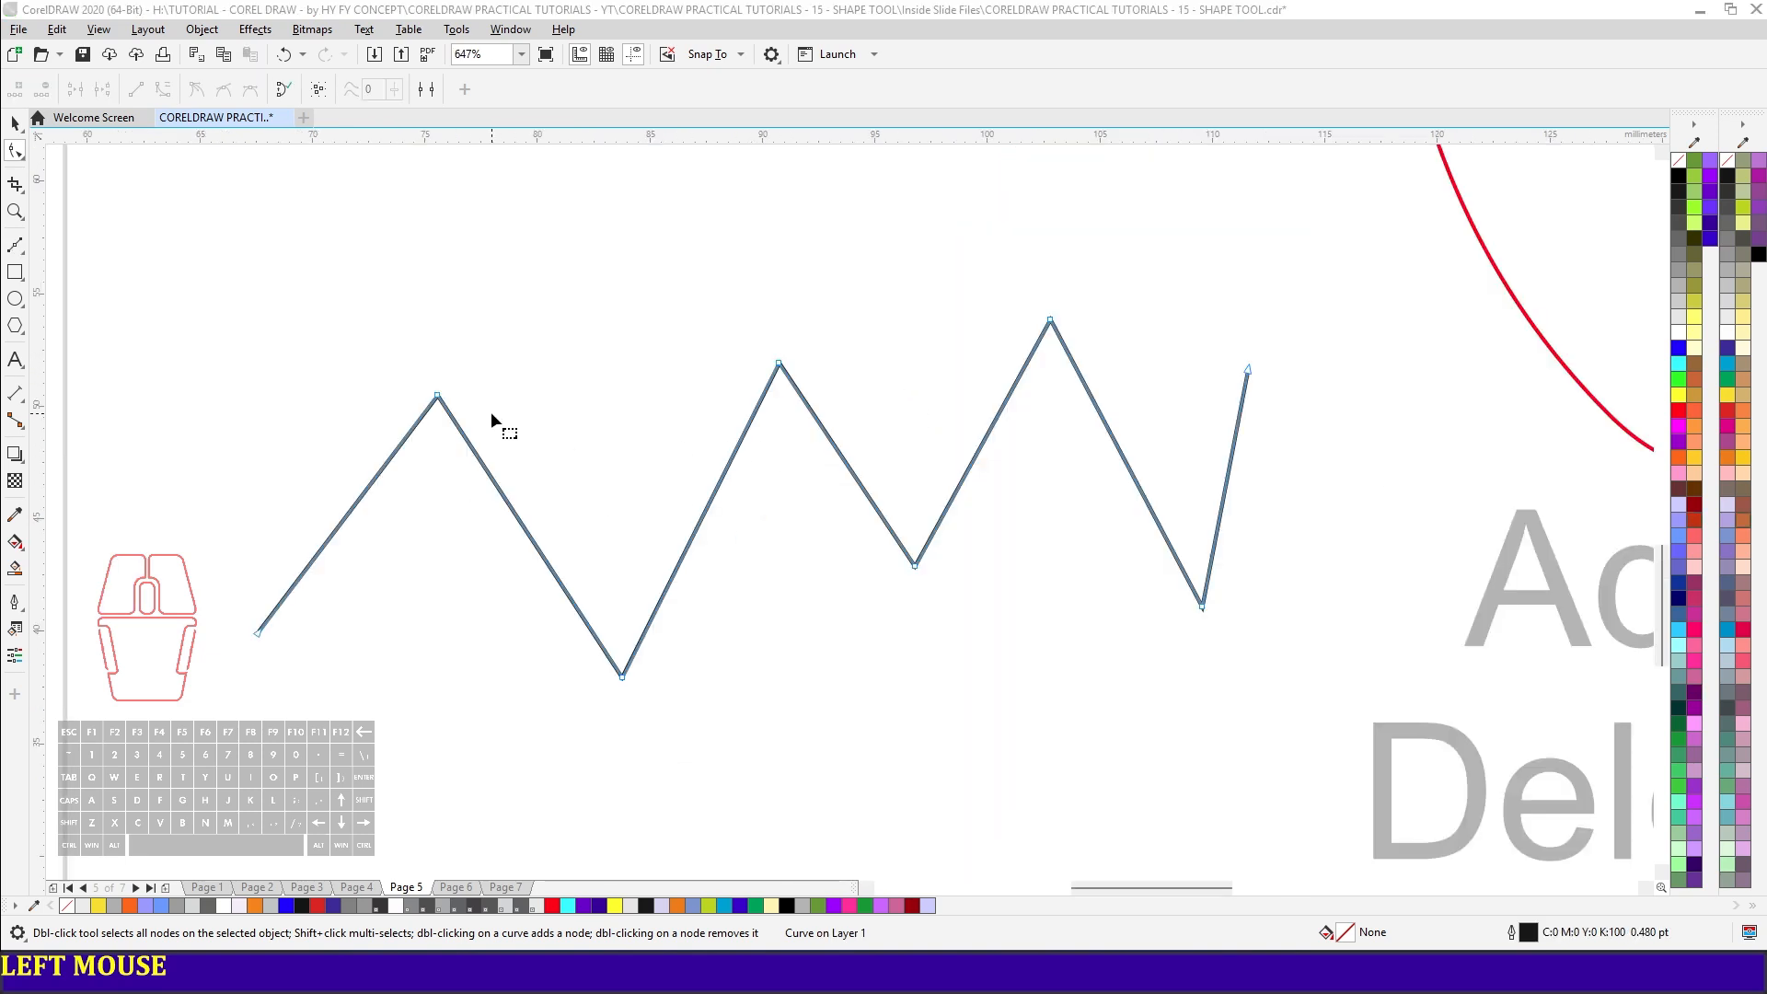
- Delete the black zigzag line's first peak node and the valley node between its second and third peaks
drag(390, 366, 485, 451)
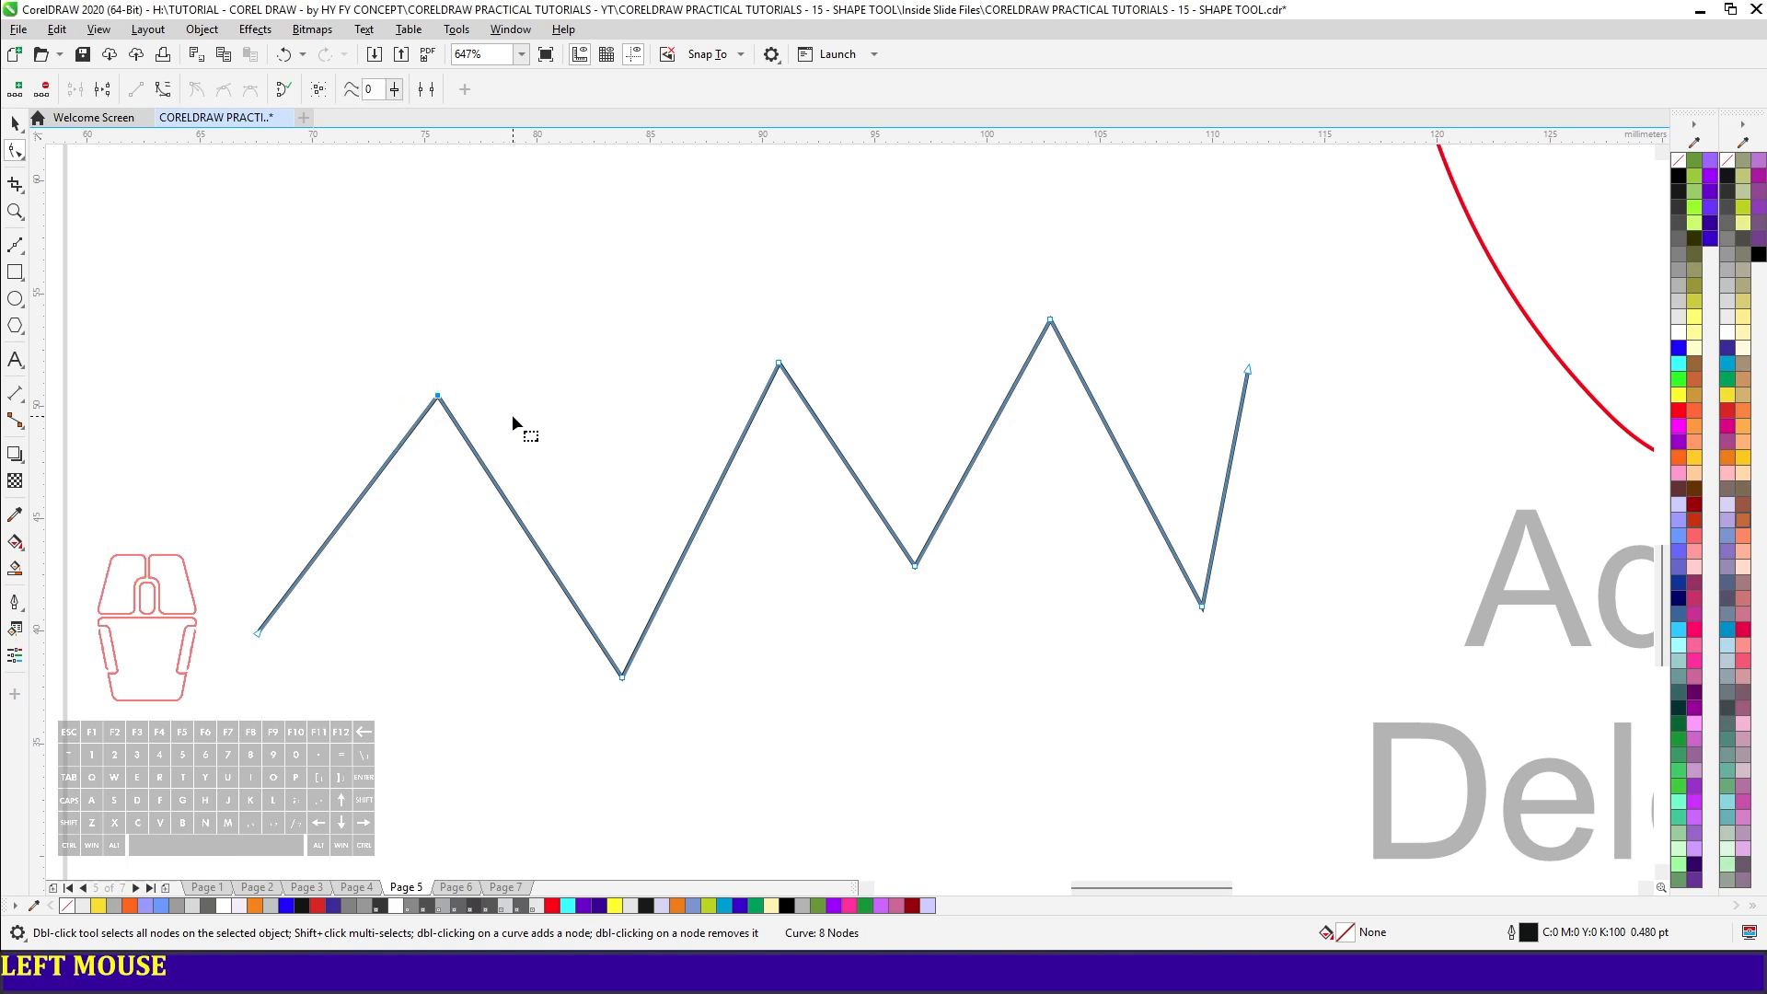
key(Delete)
drag(876, 552, 968, 600)
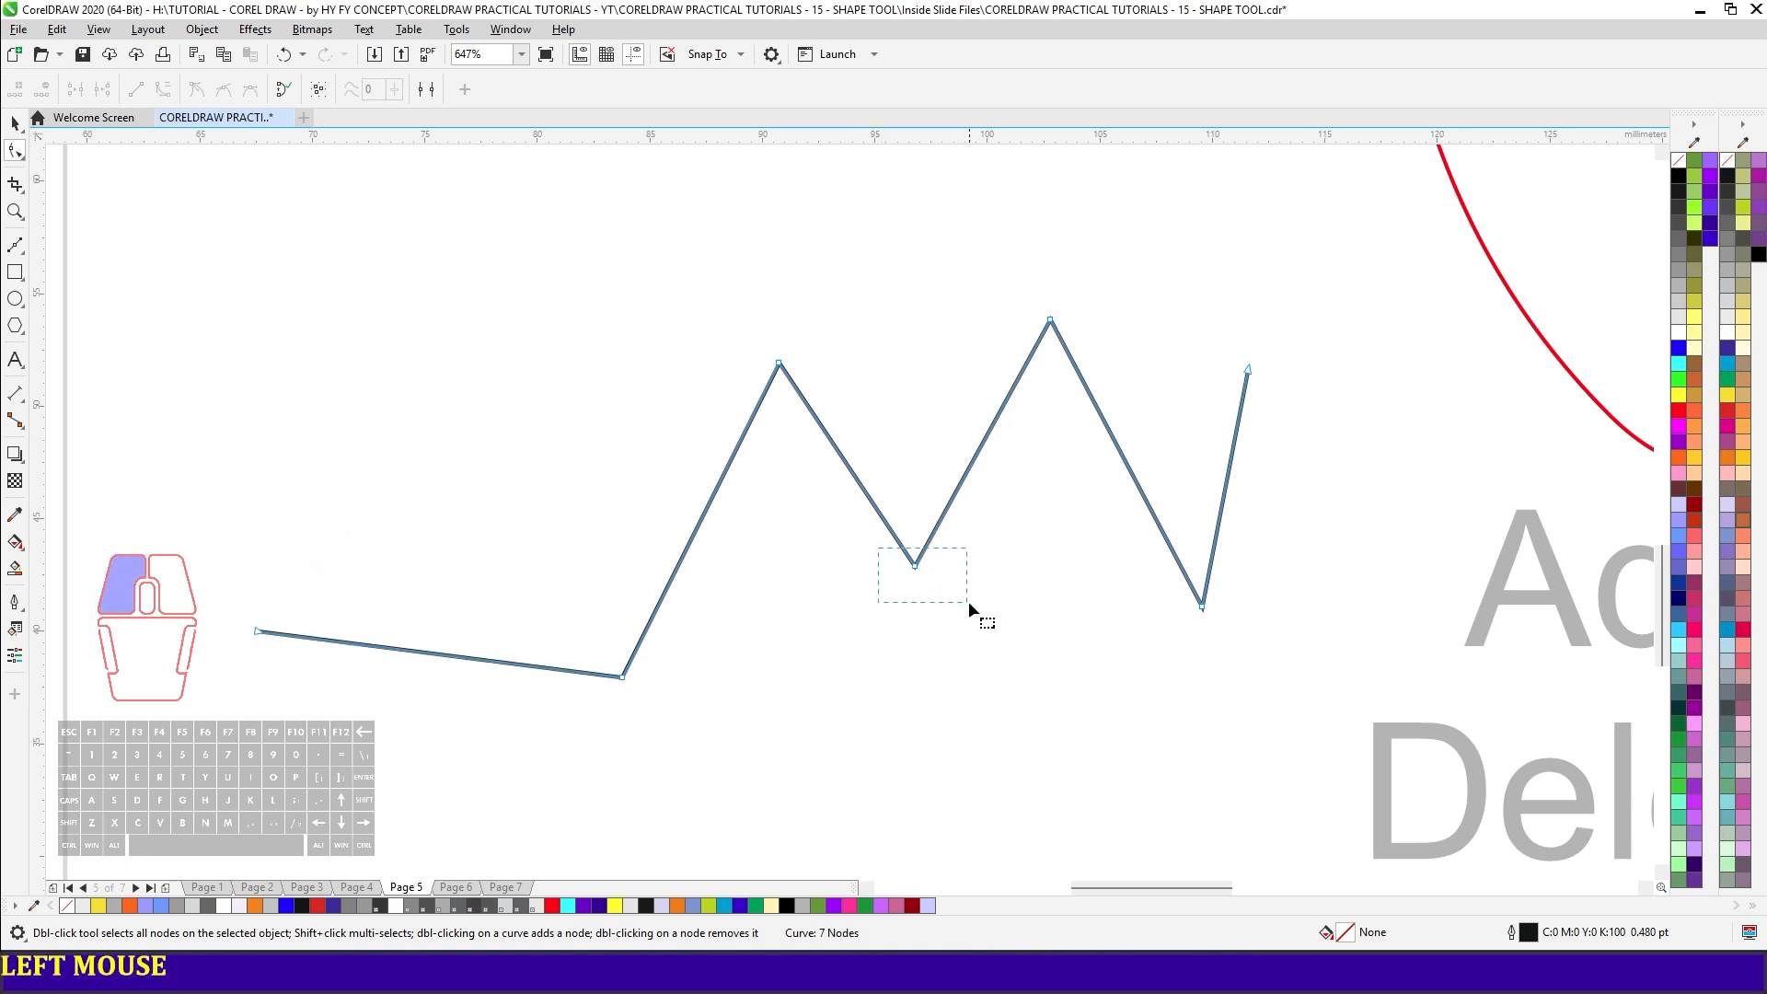
click(44, 91)
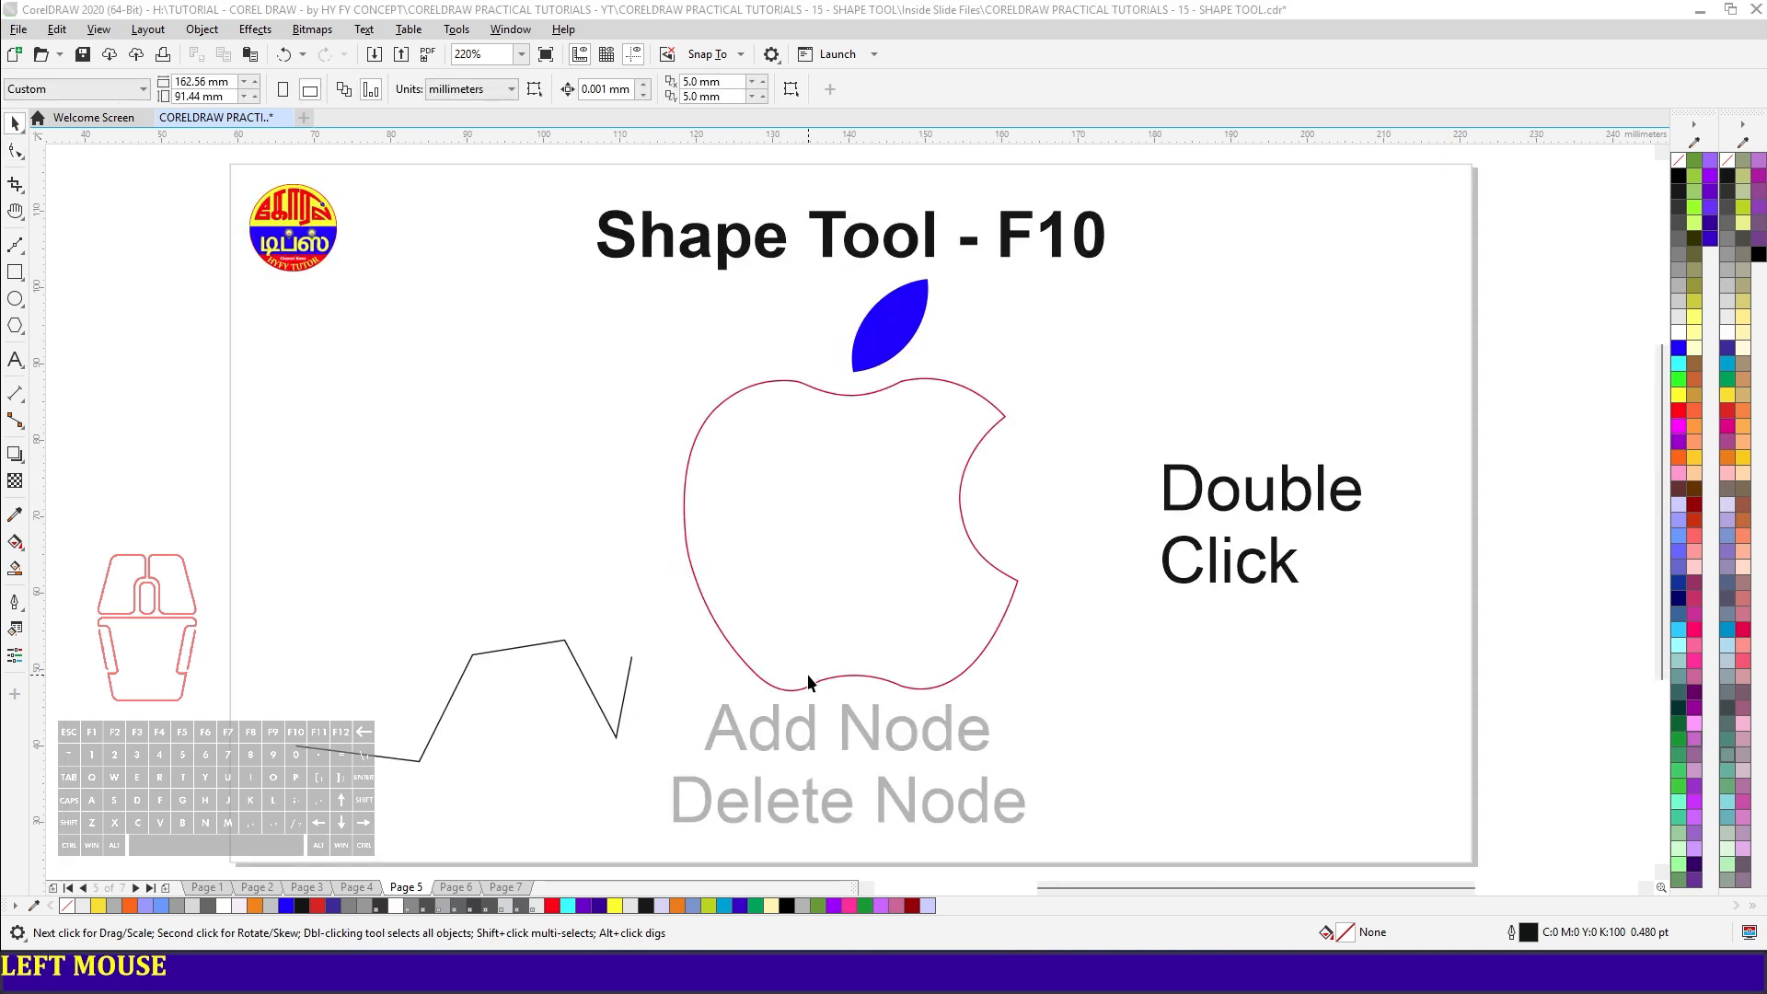
- Increase the curve smoothness at the kink node on the left of the hump in the apple outline's bottom edge
scroll(808, 676, up, 6)
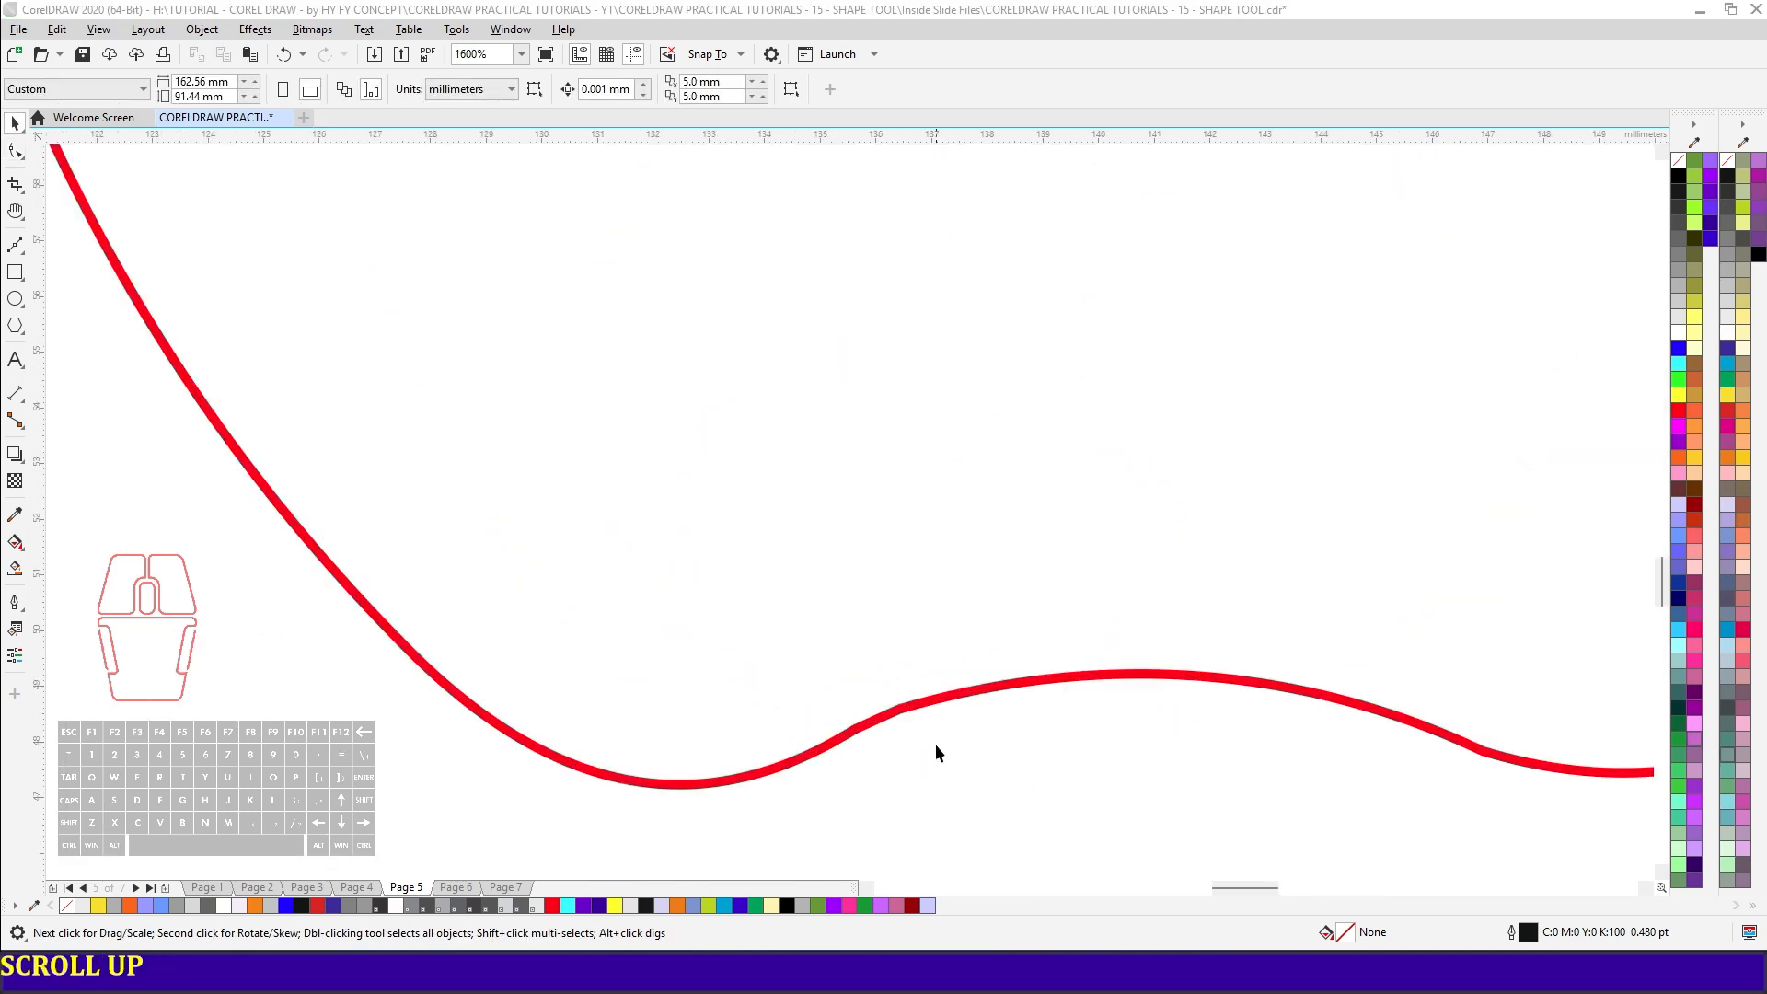
scroll(941, 707, up, 6)
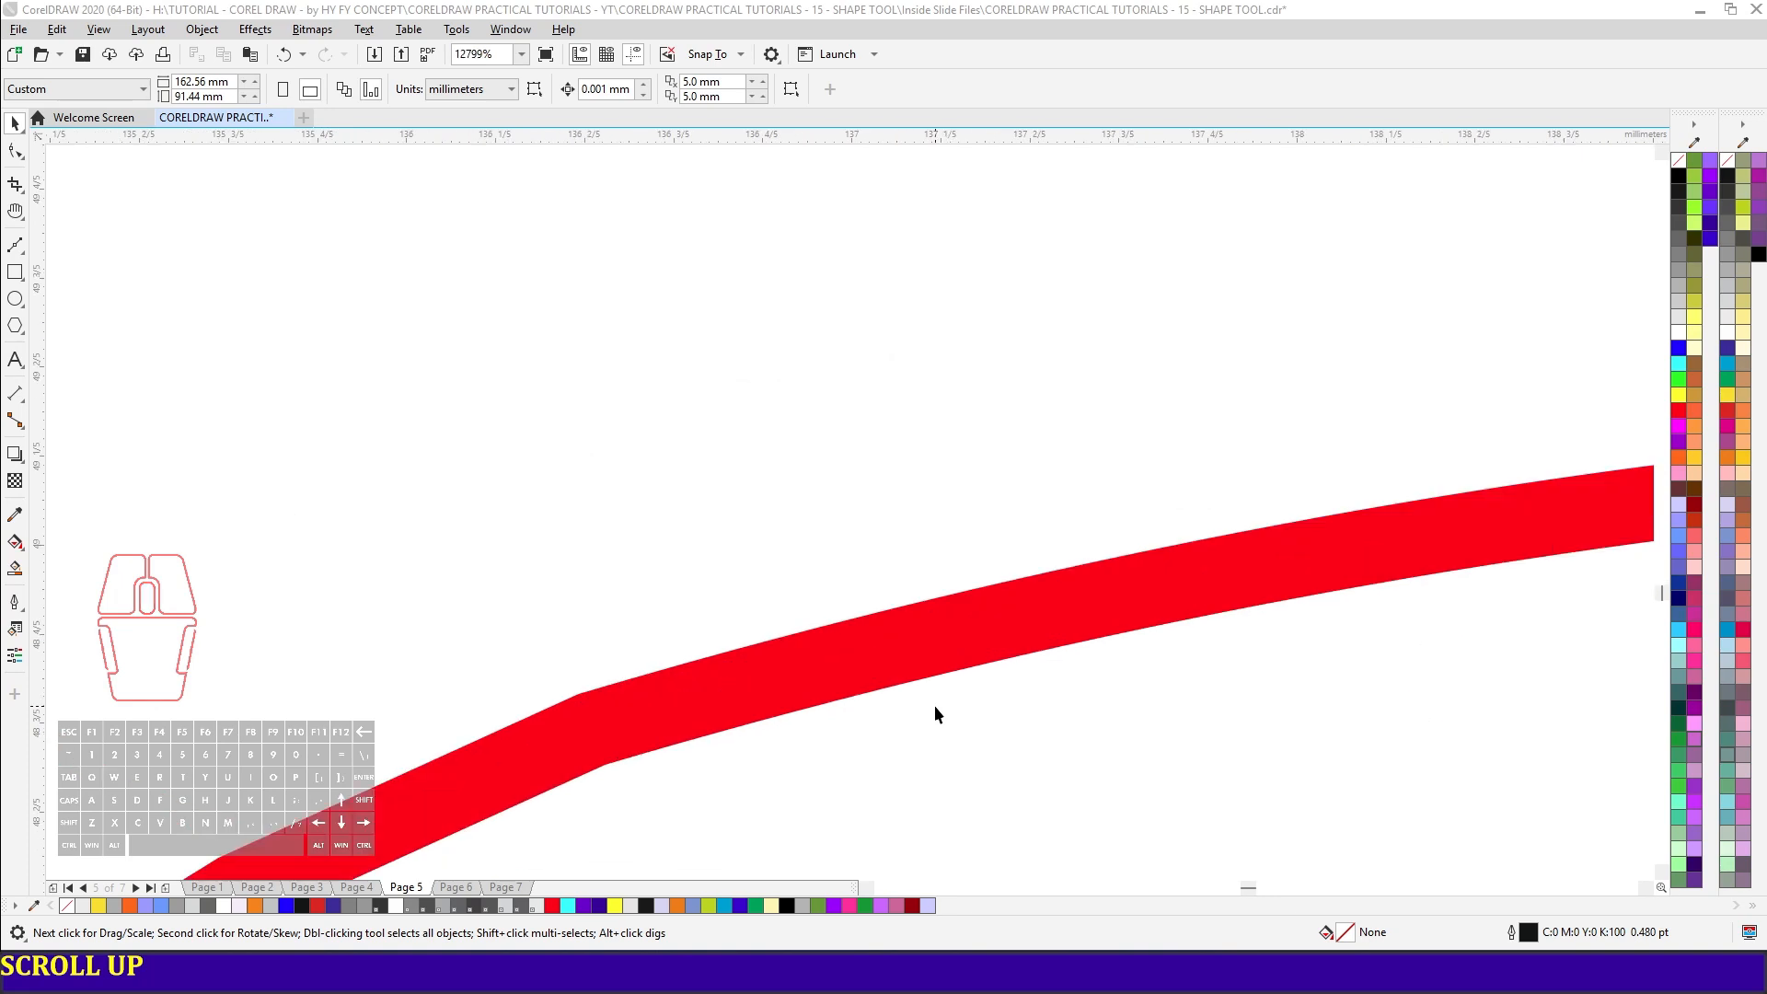
click(596, 751)
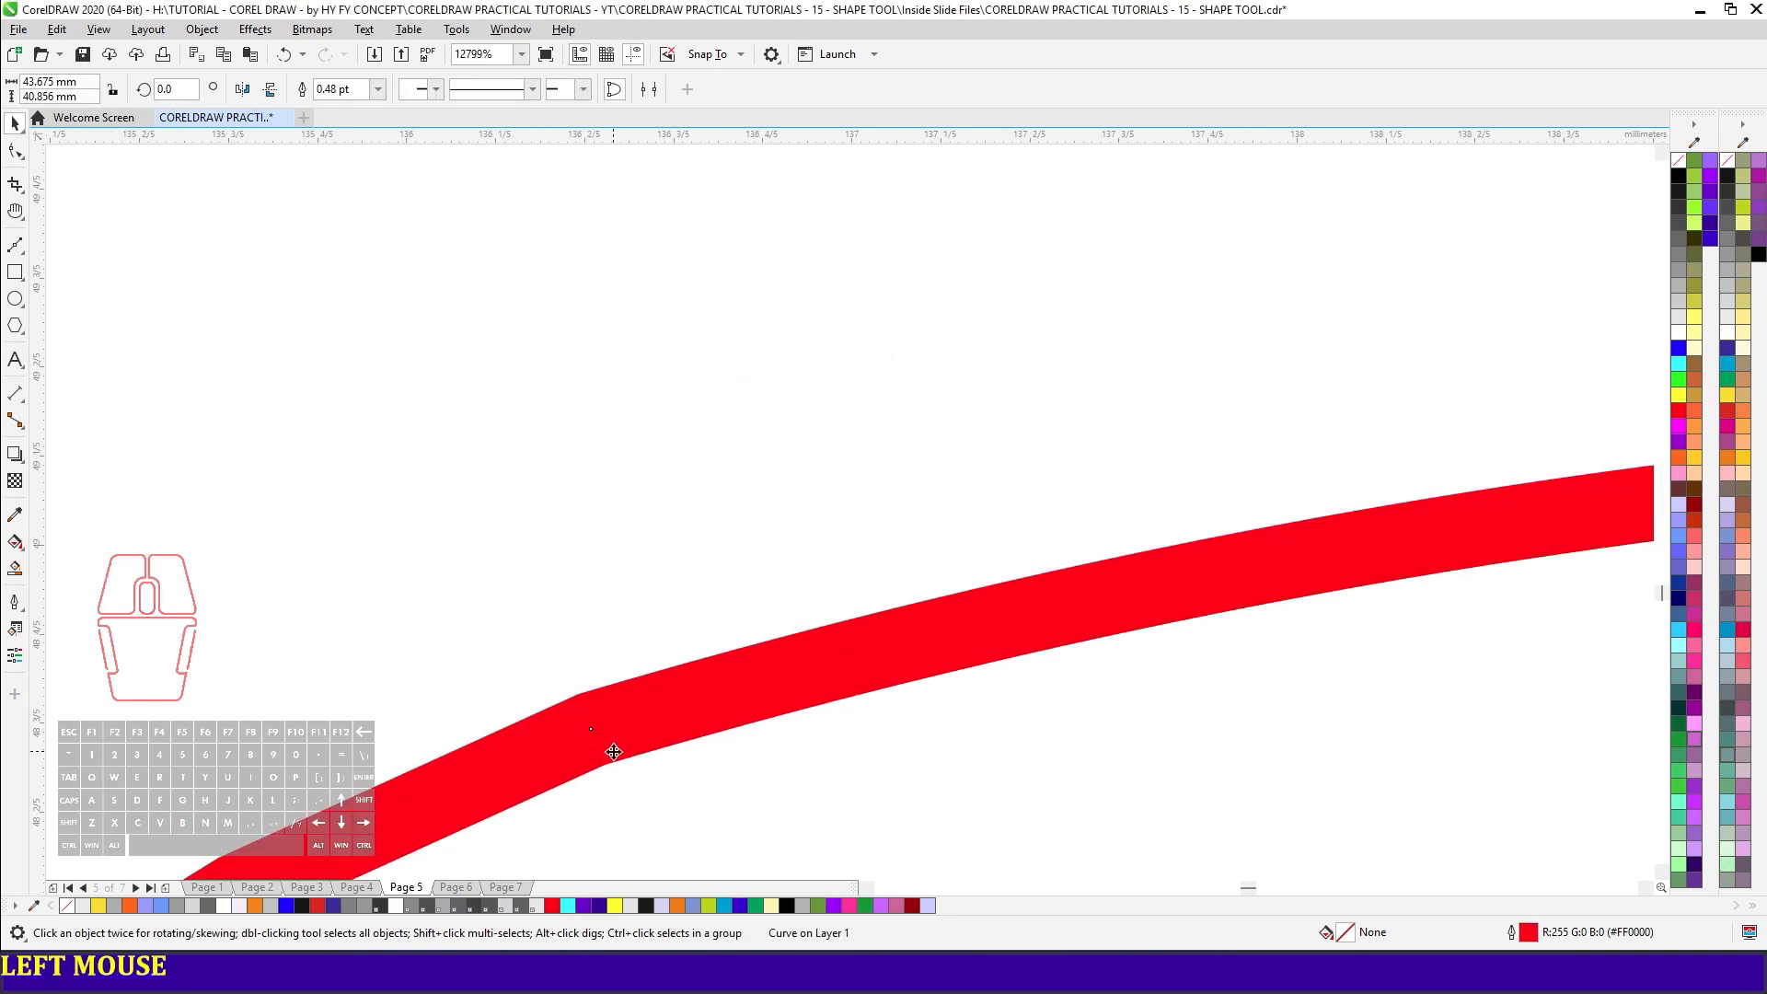
key(F10)
drag(543, 682, 670, 814)
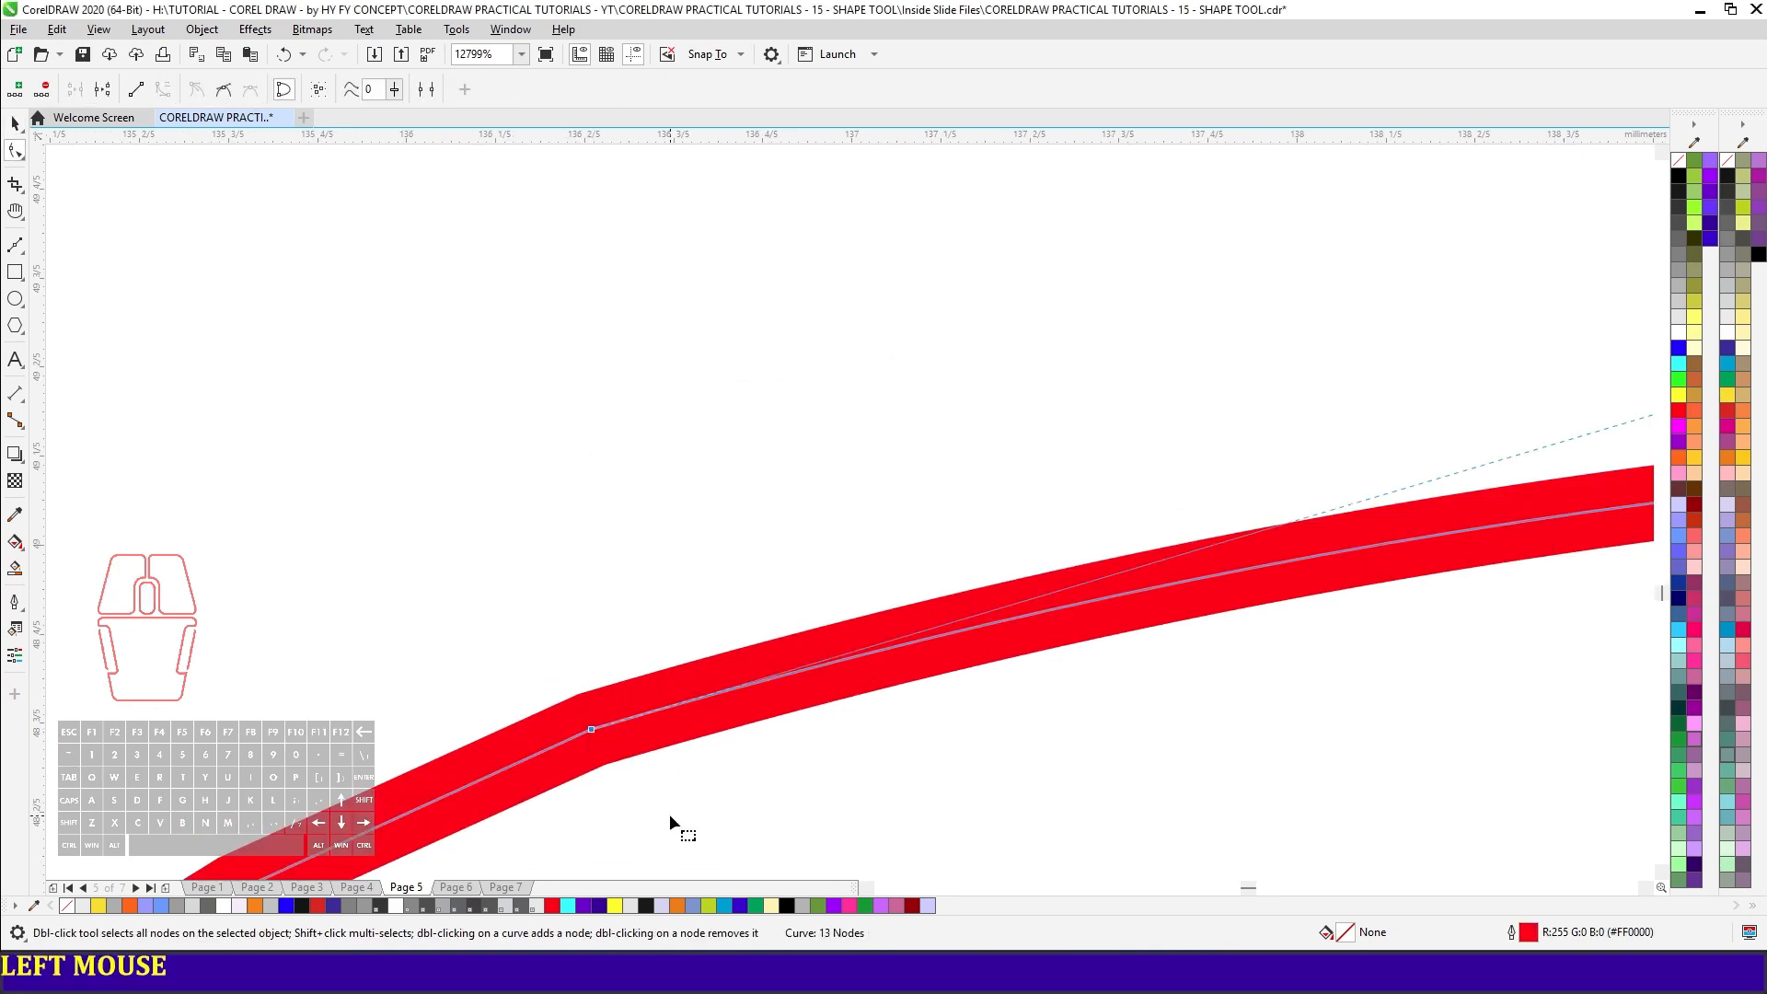
click(393, 92)
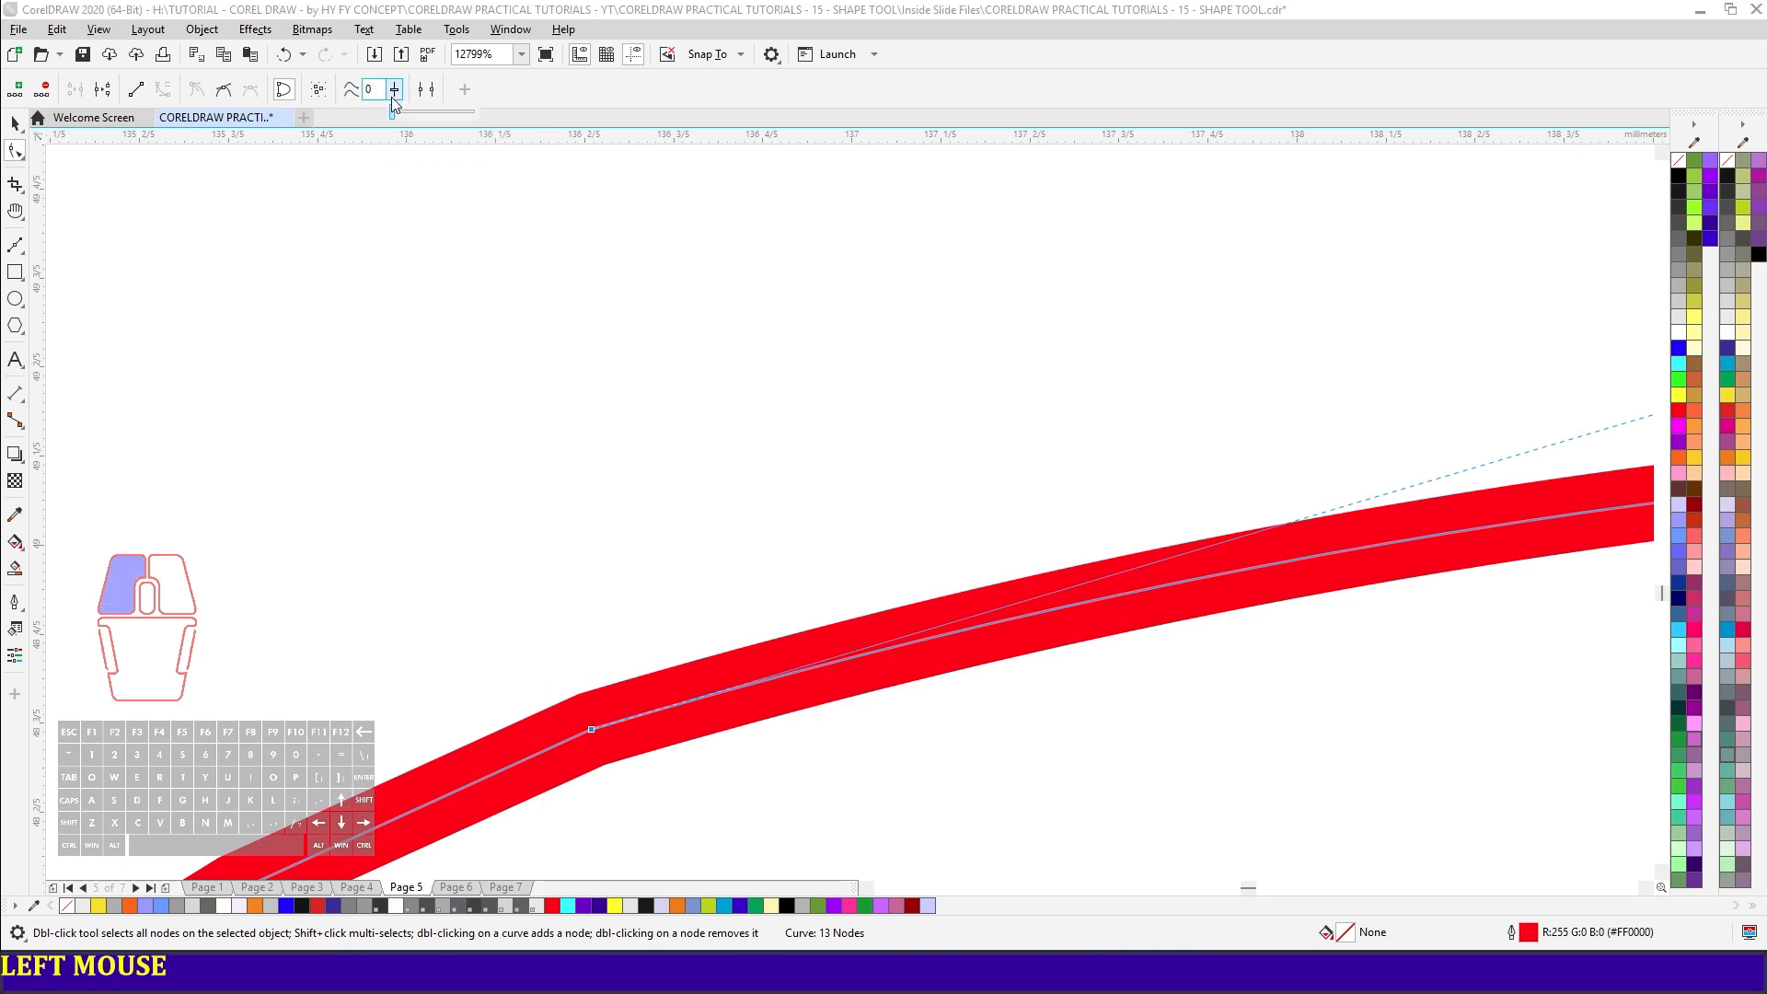
drag(393, 113, 398, 114)
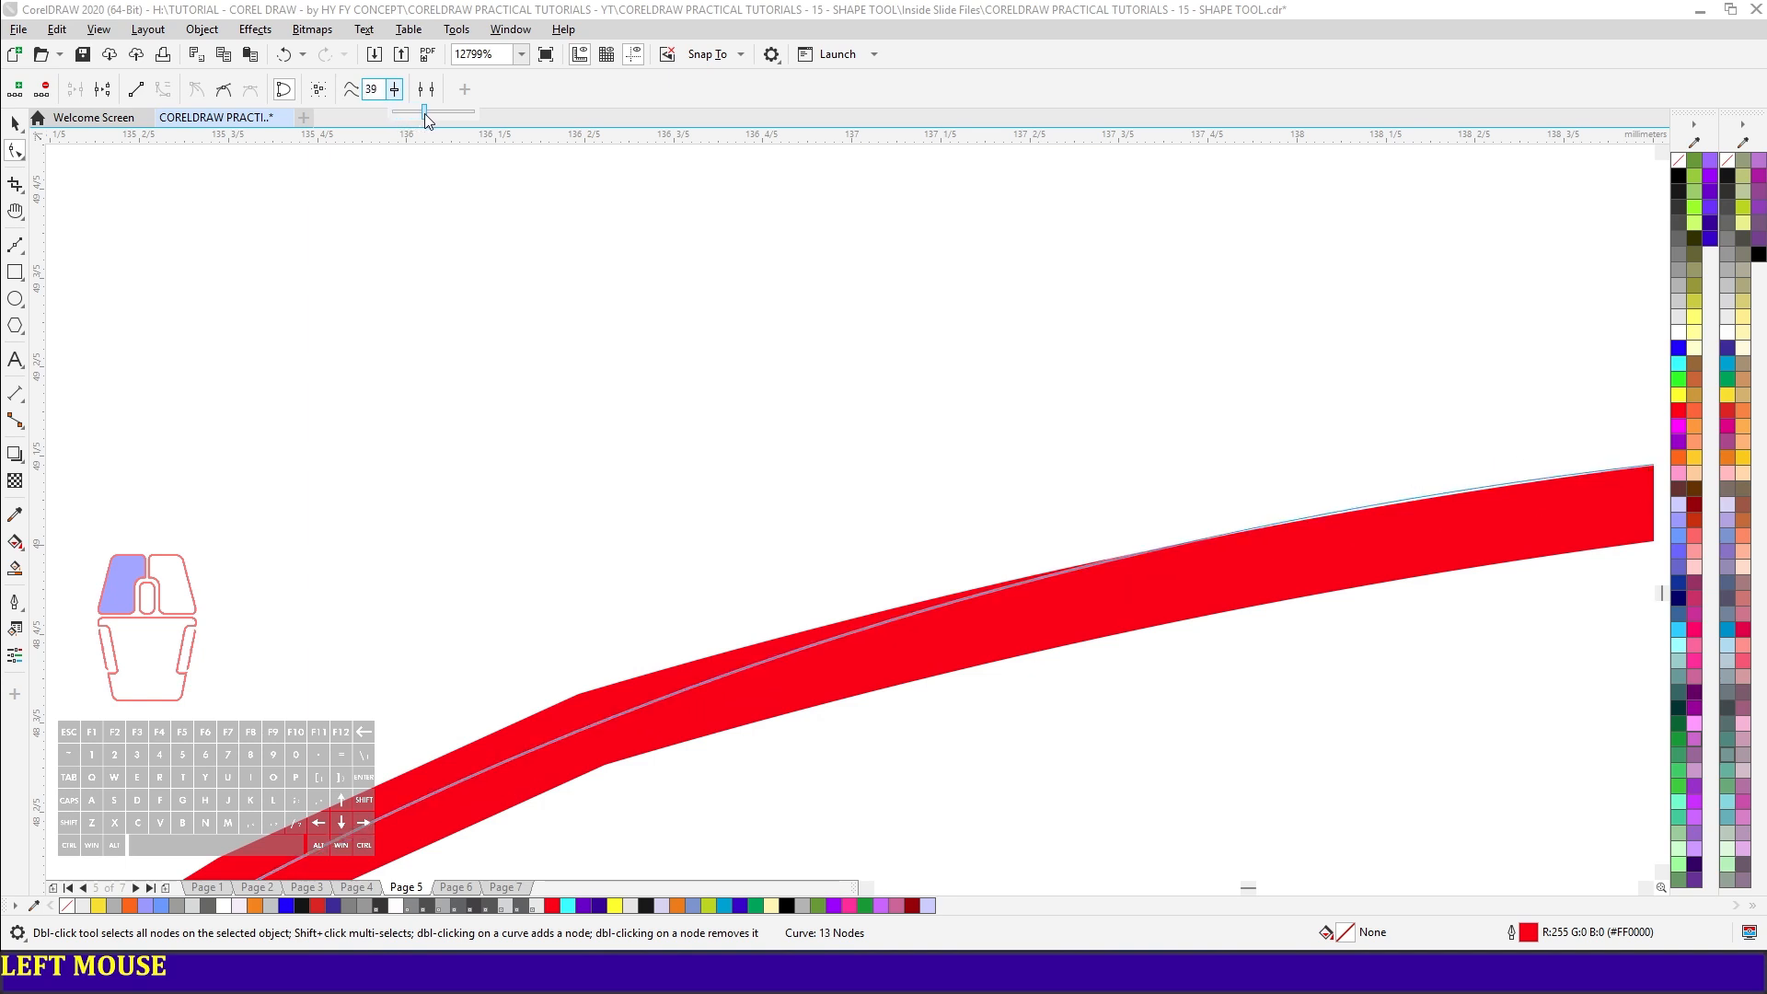
drag(423, 113, 442, 113)
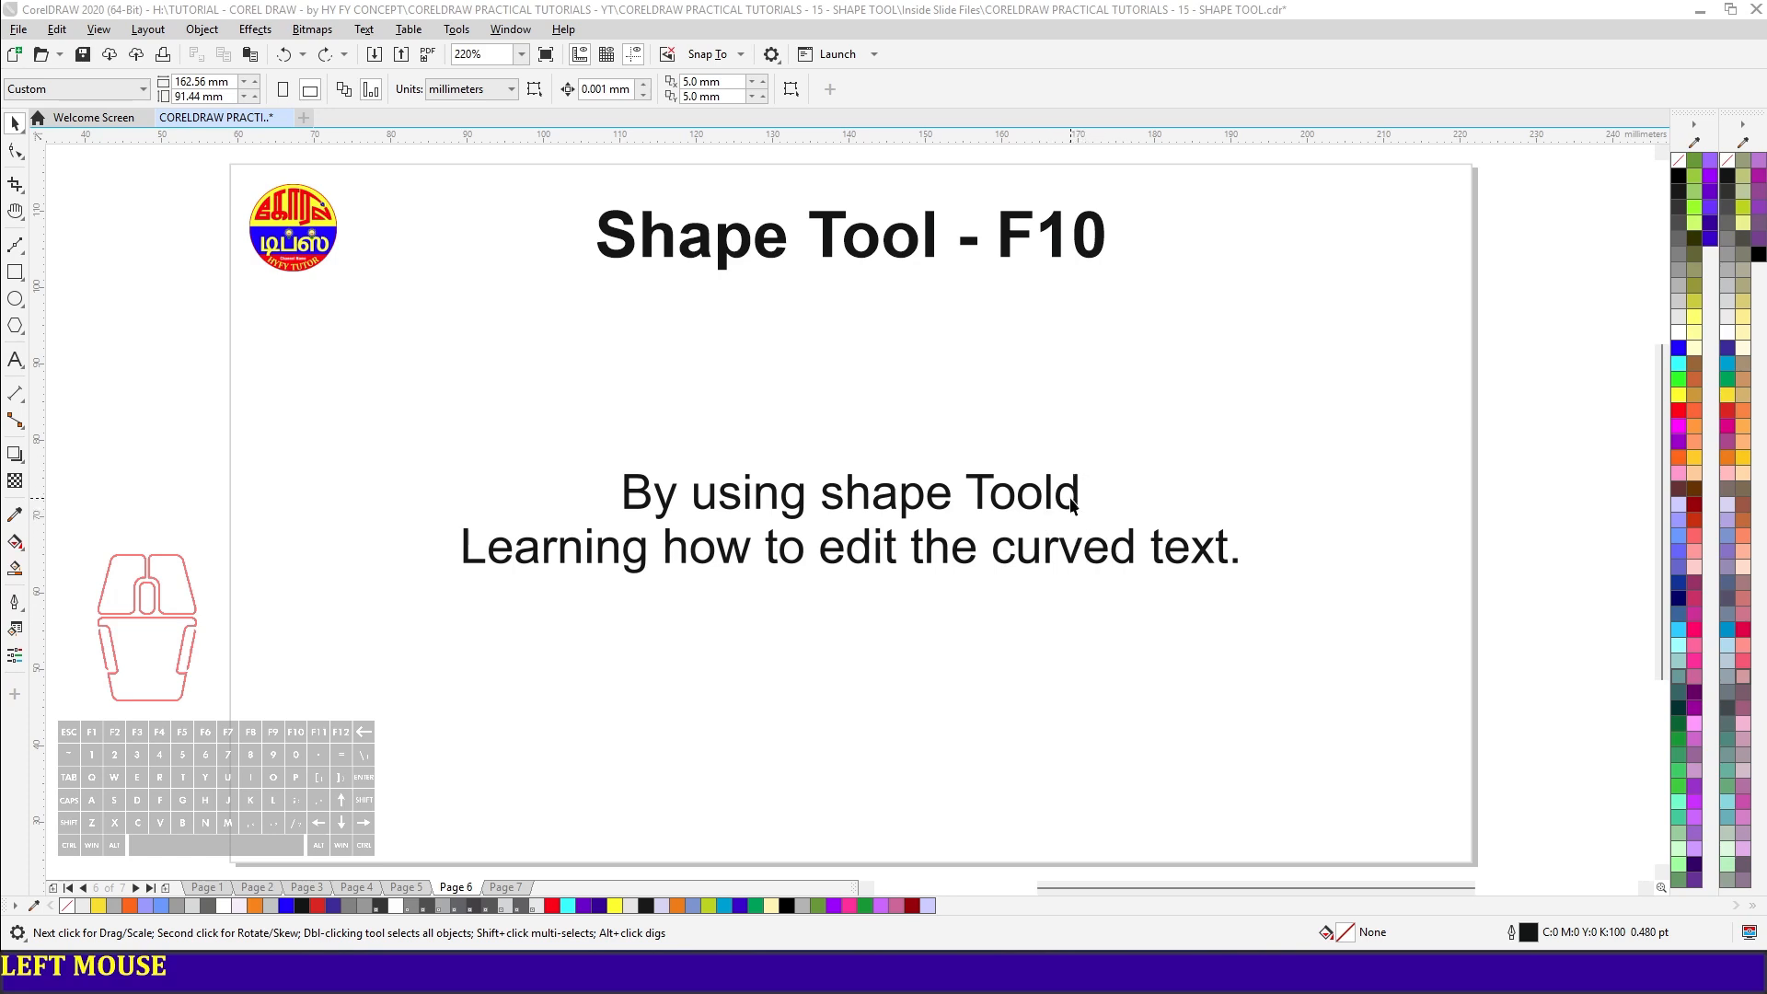
- Delete all nodes of the stray "d" after "Tool" in the curved text on Page 6 with the Shape tool
scroll(1072, 501, up, 6)
scroll(1098, 490, down, 2)
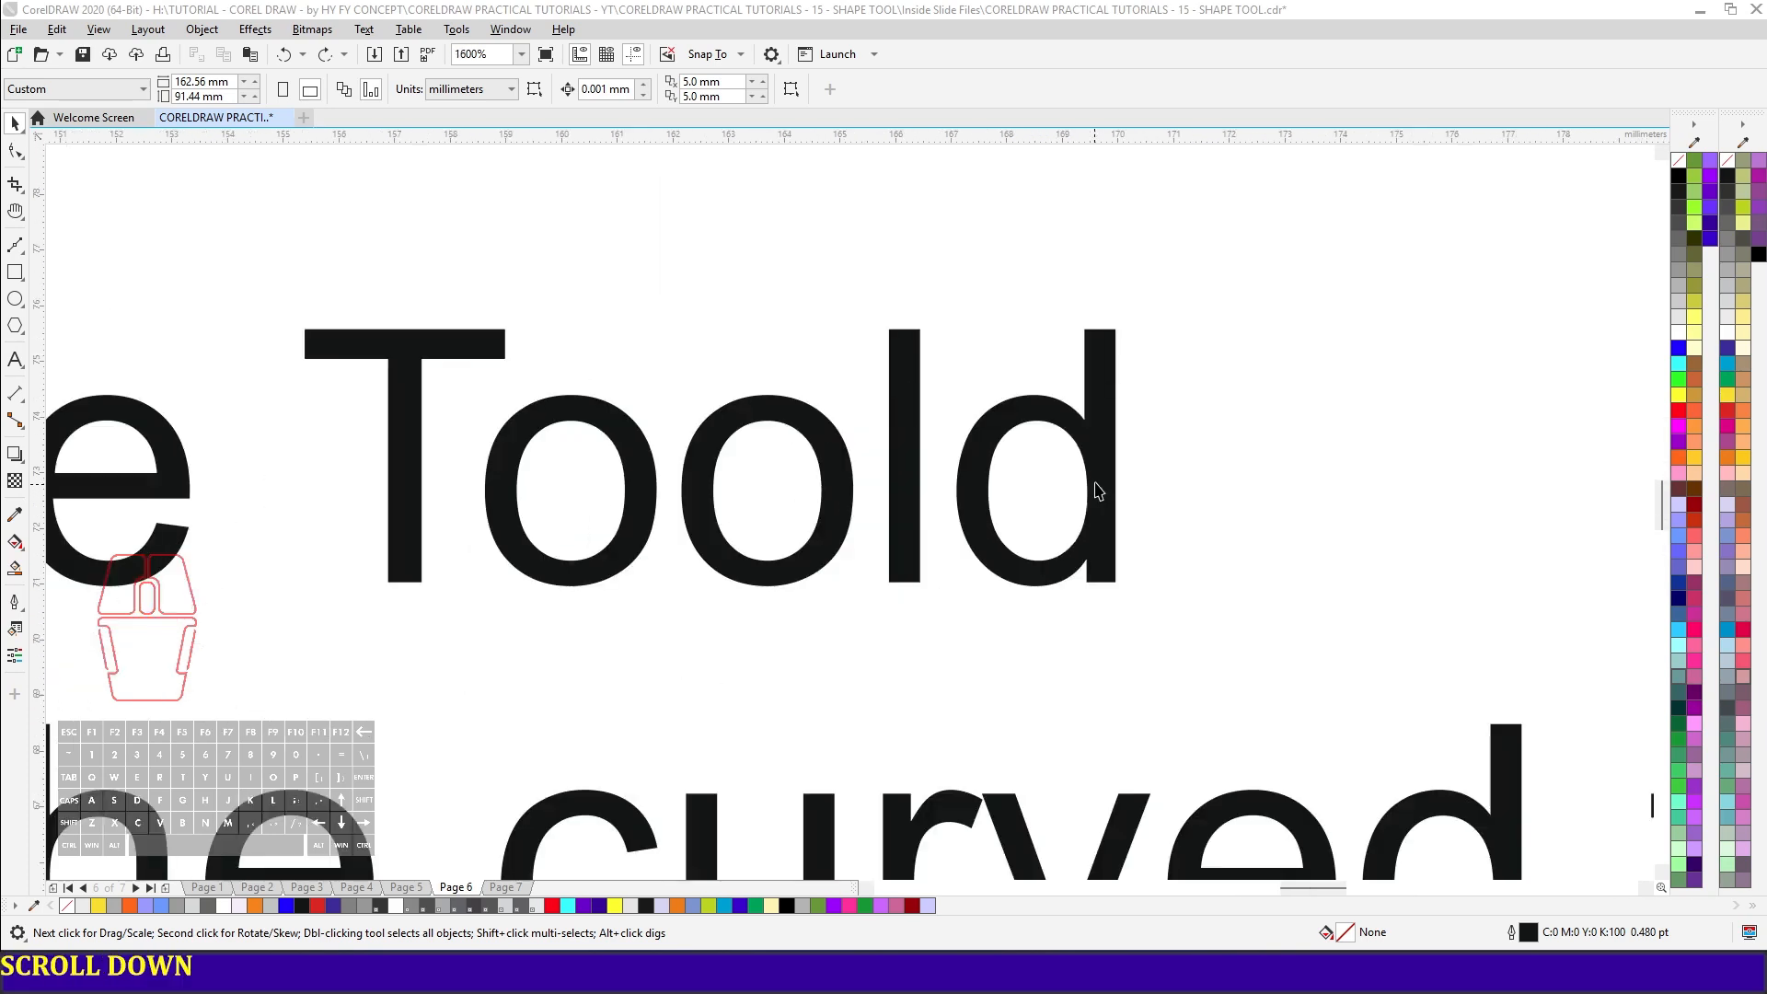
click(1098, 490)
key(F10)
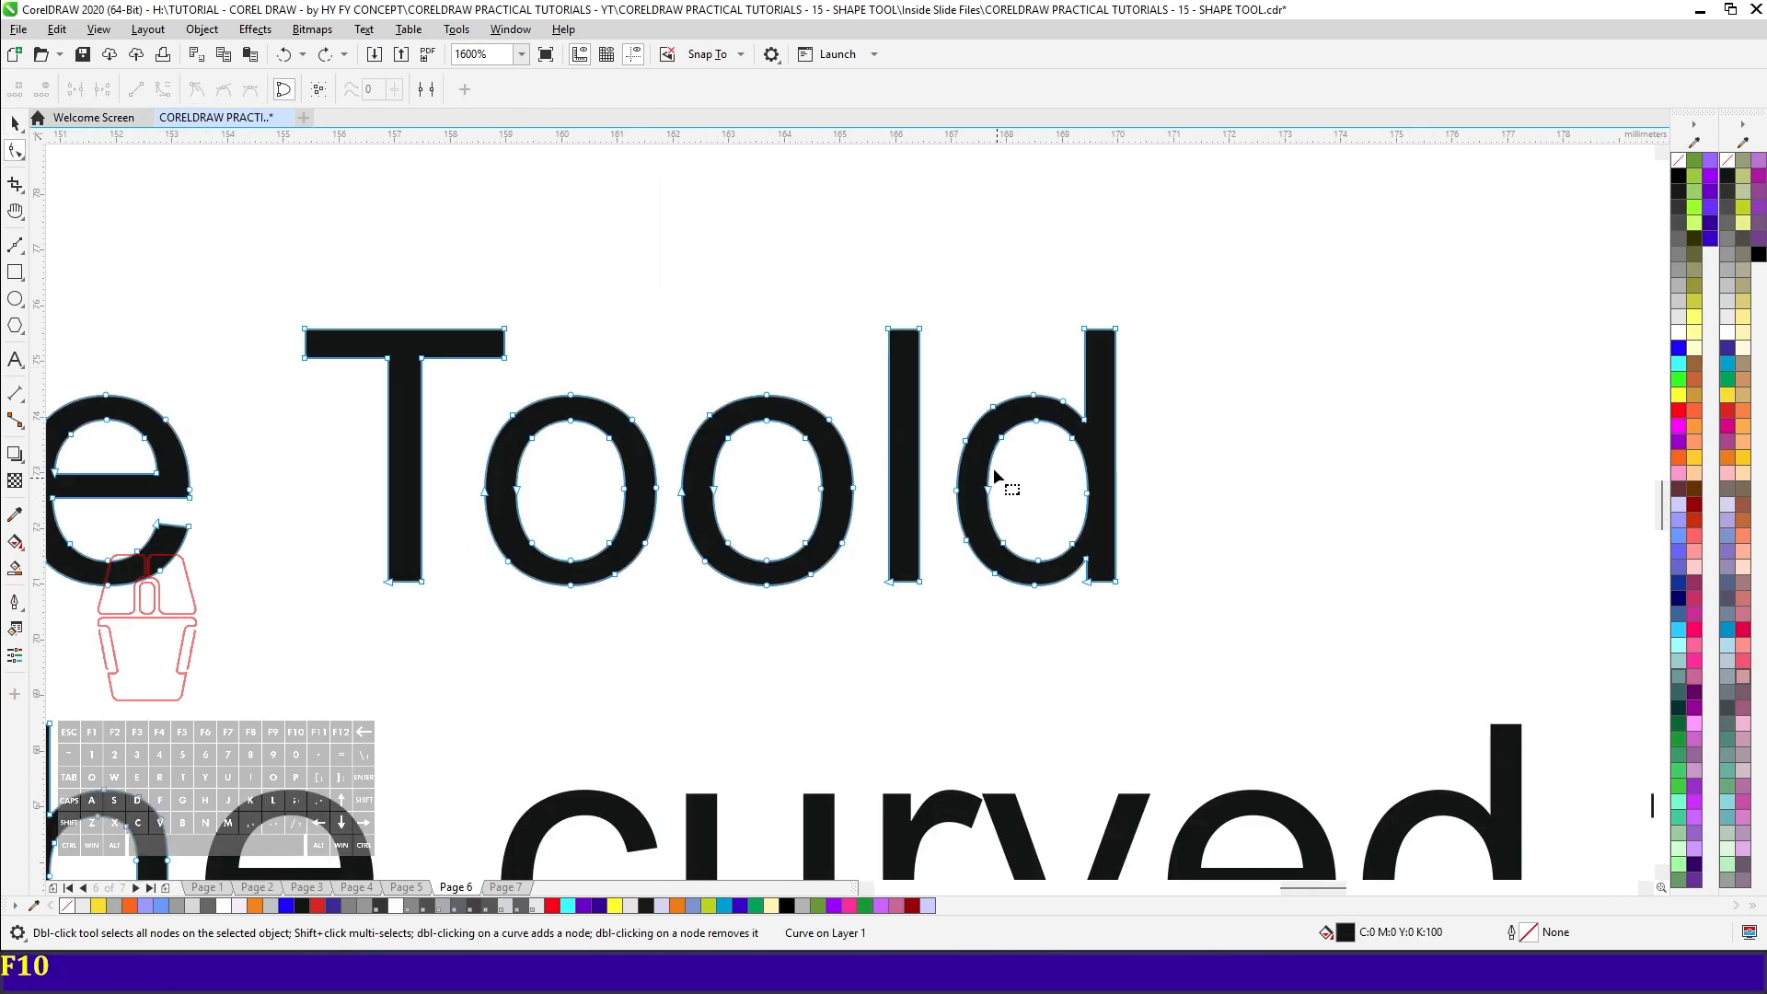
click(997, 419)
drag(940, 304, 1248, 623)
key(Delete)
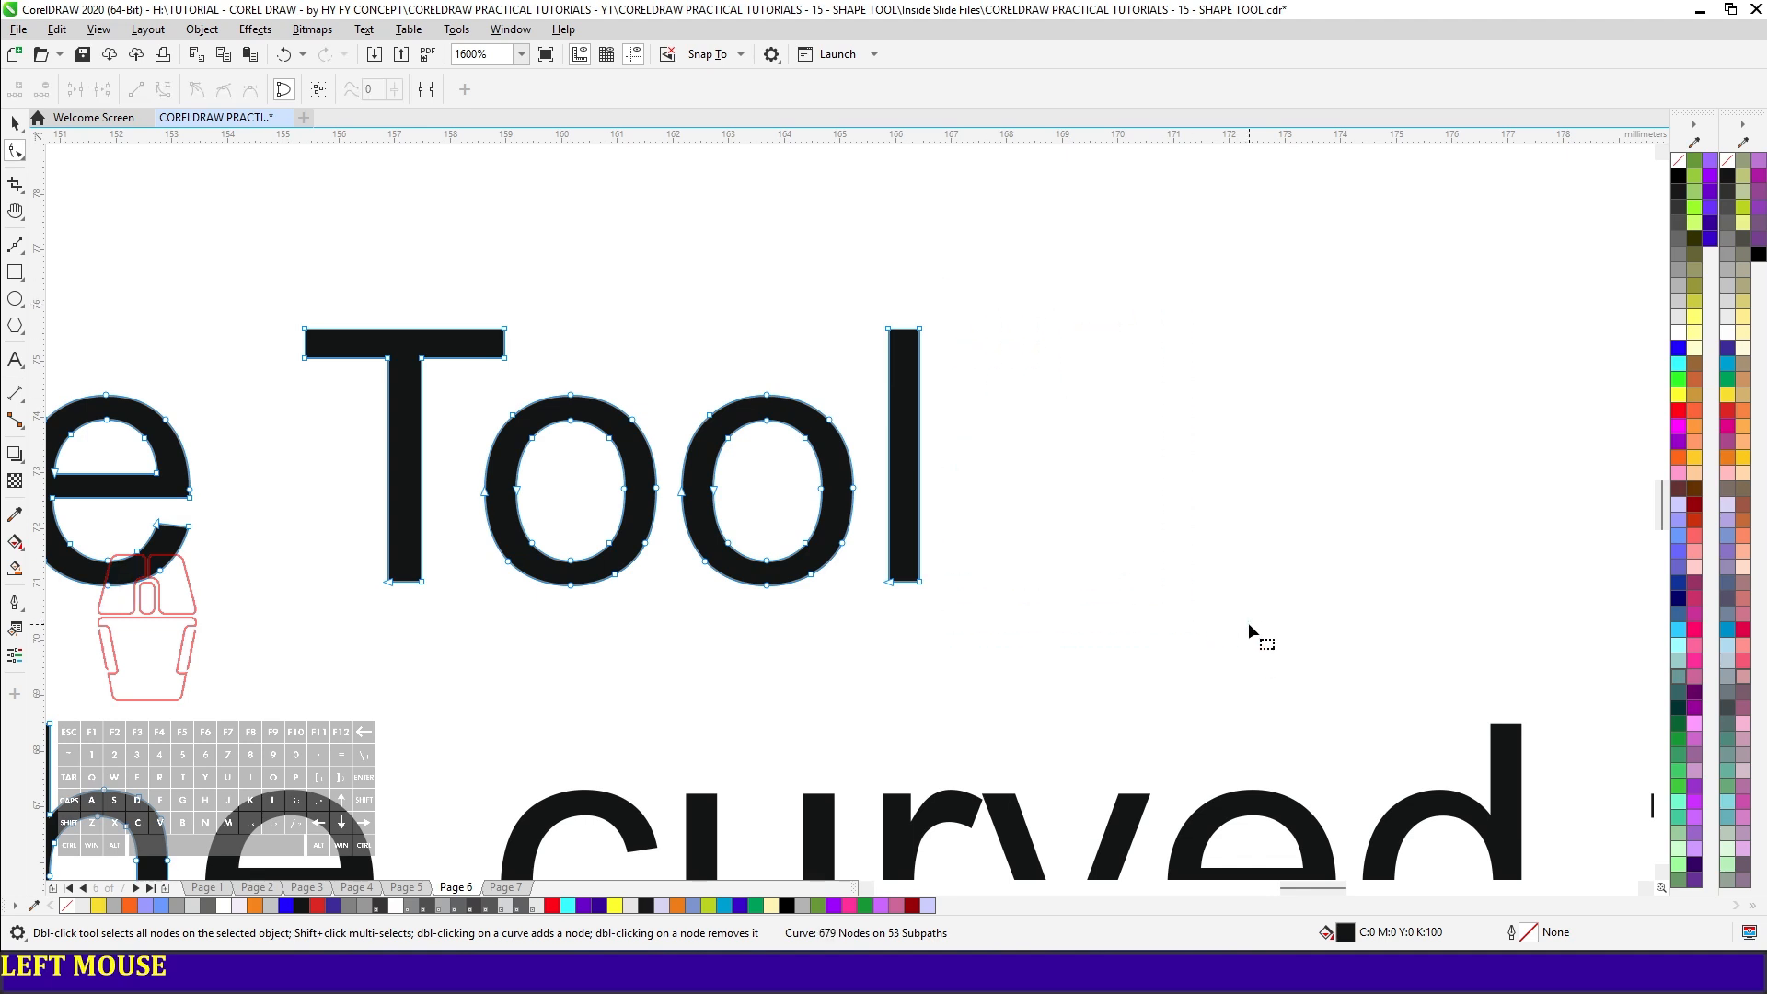
key(space)
key(shift+F4)
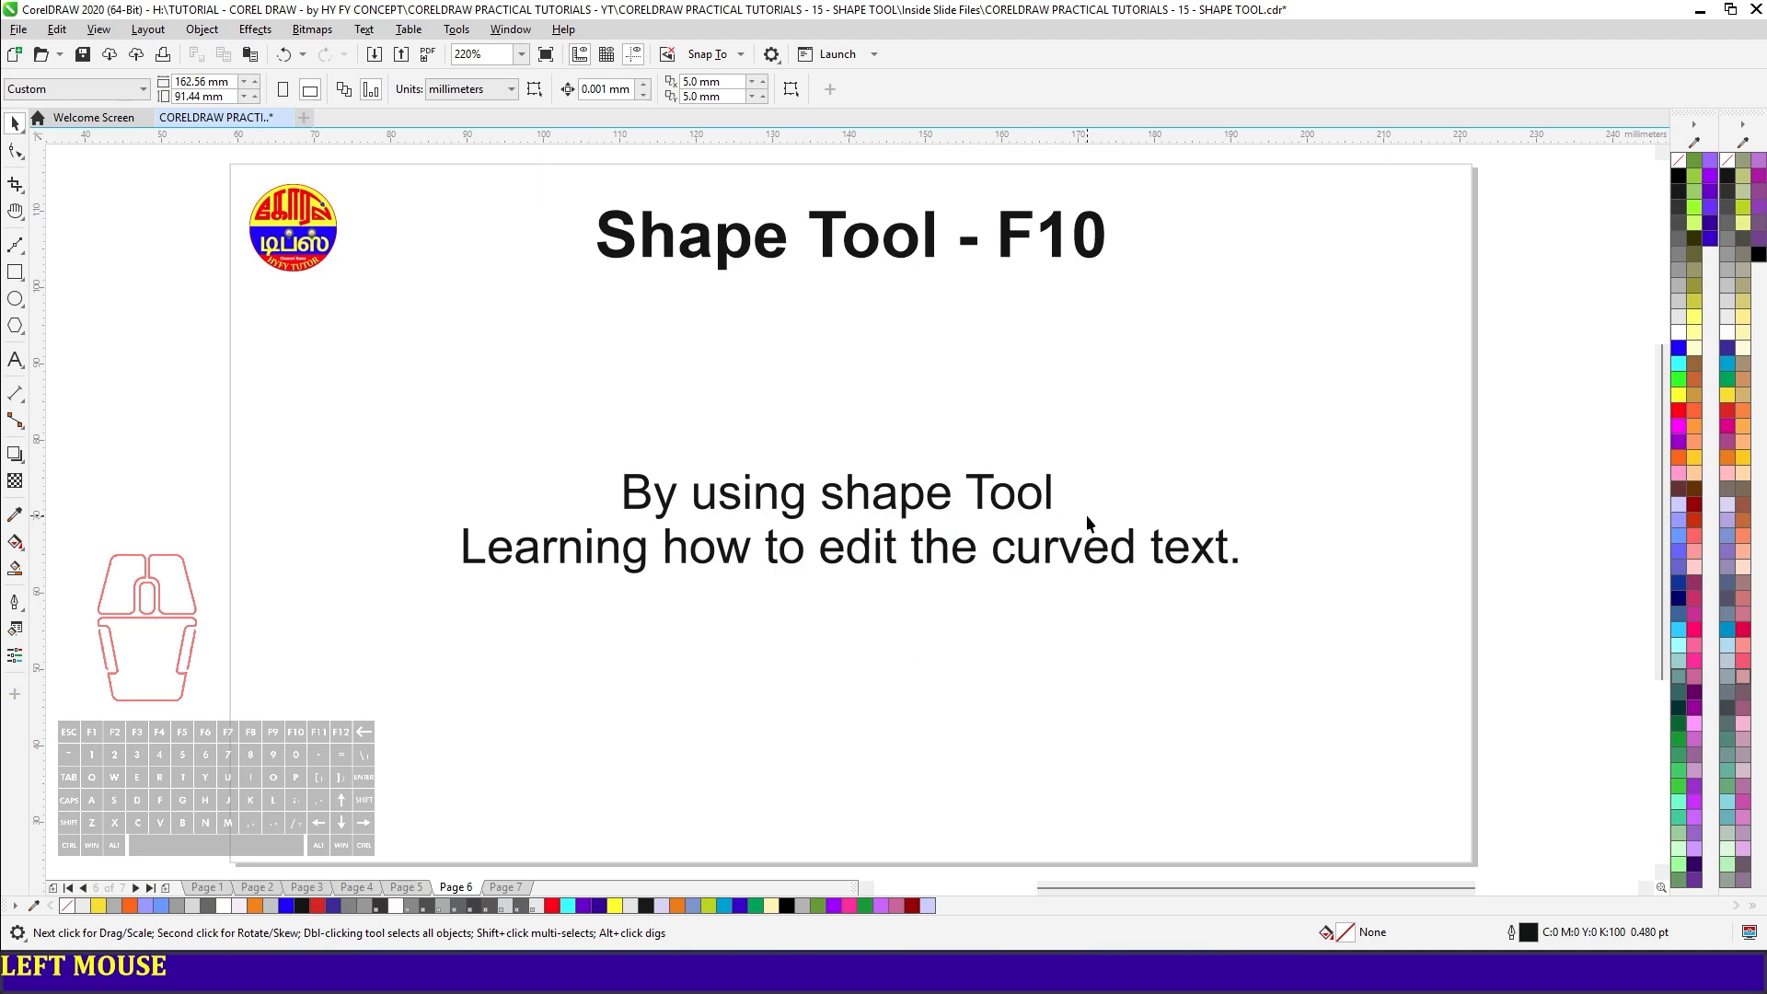
- Increase the line spacing of the "I'm the best" quote text on Page 7 with the Shape tool
scroll(1064, 513, up, 2)
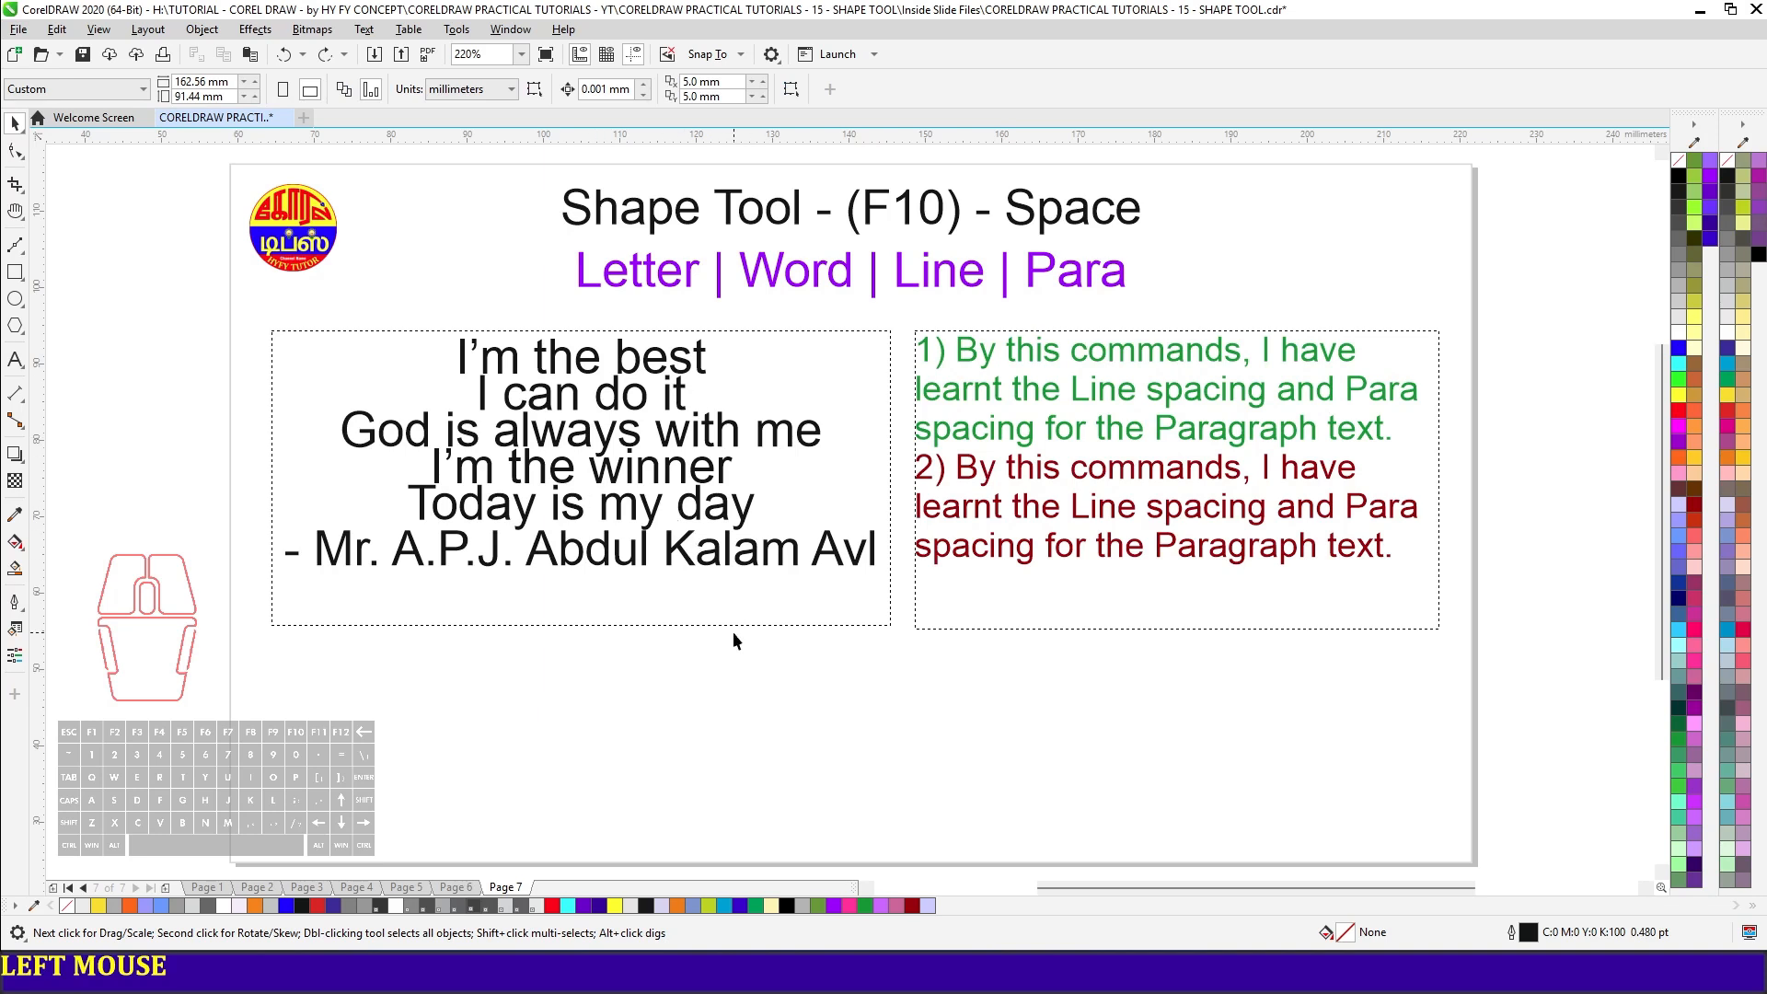
key(F10)
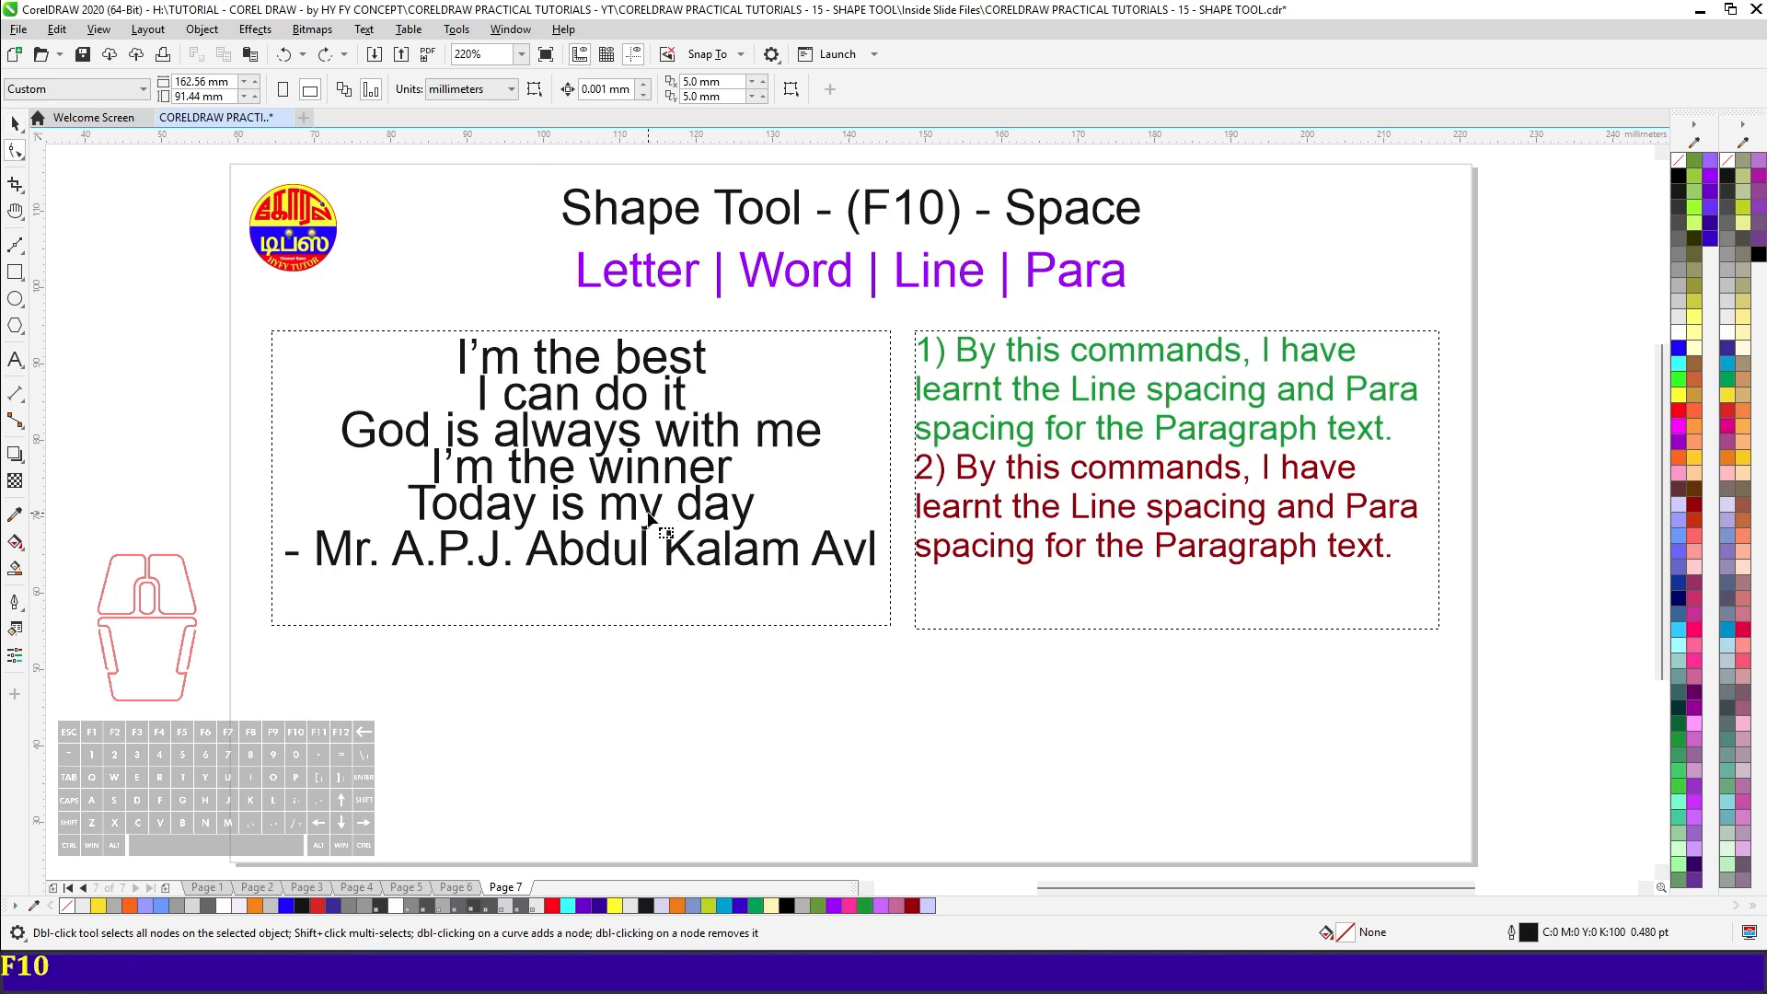
click(649, 520)
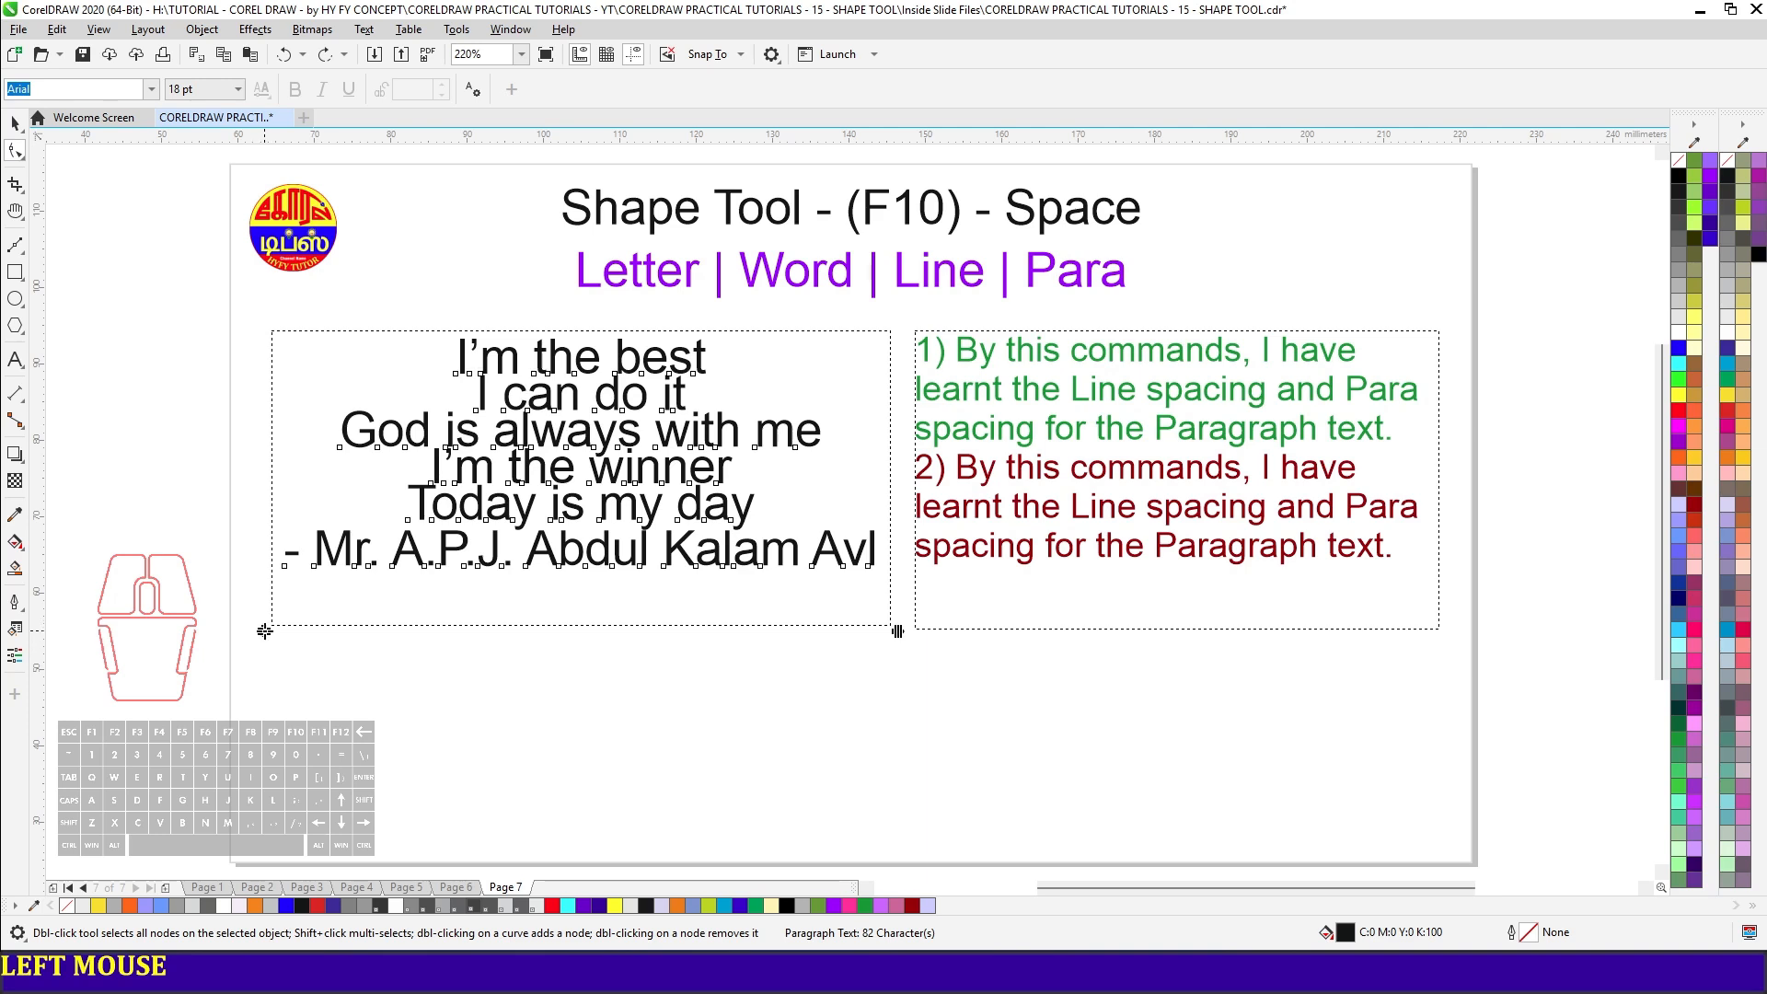
drag(264, 631, 289, 861)
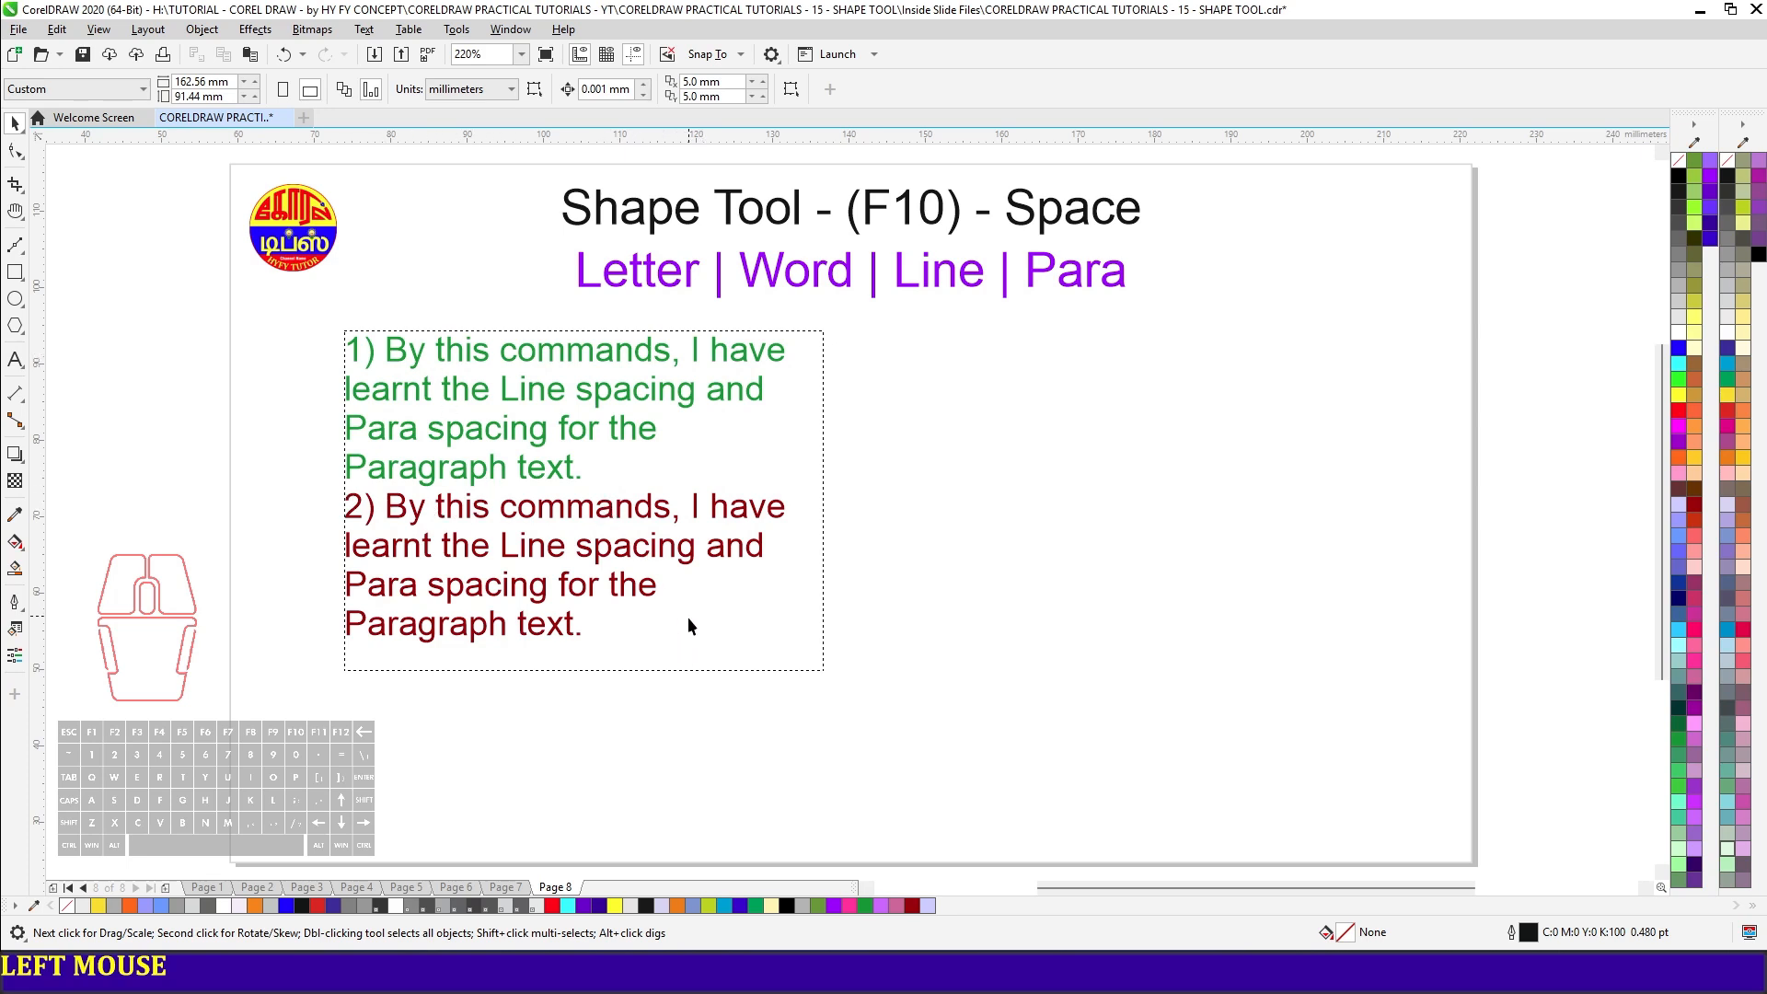
- Widen the green and dark red paragraph text frame on Page 8 to about 80 mm with the Shape tool
click(633, 590)
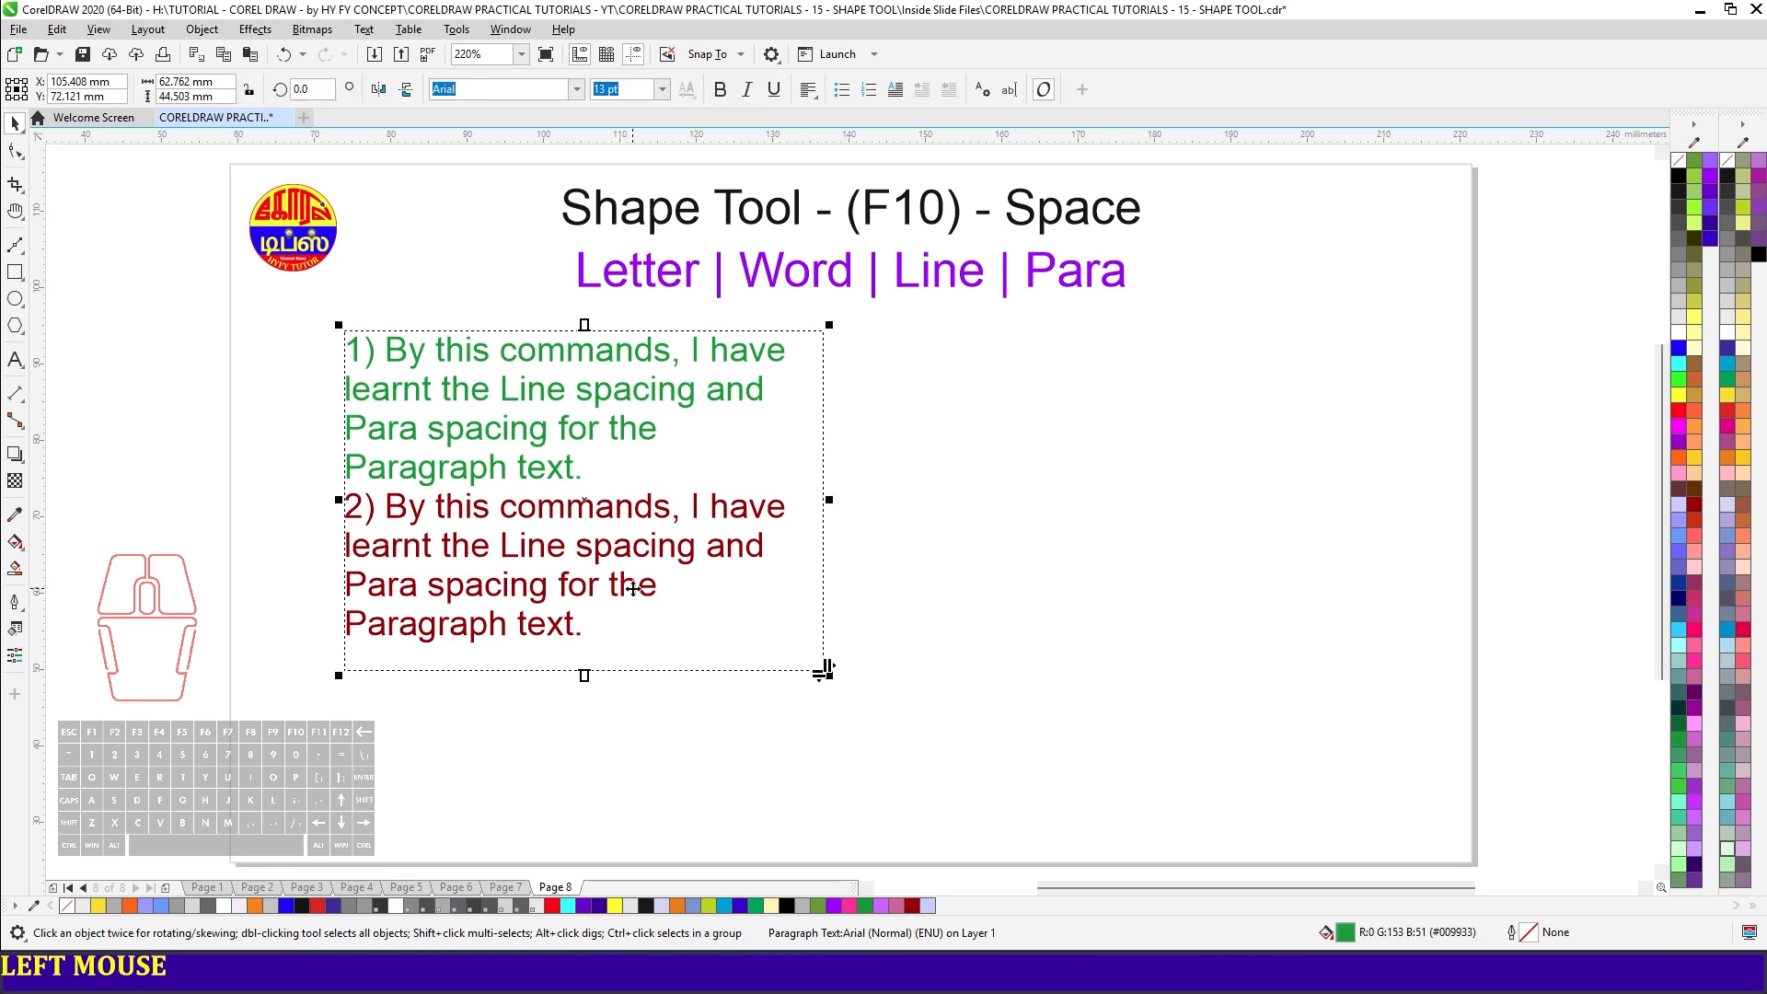
key(F10)
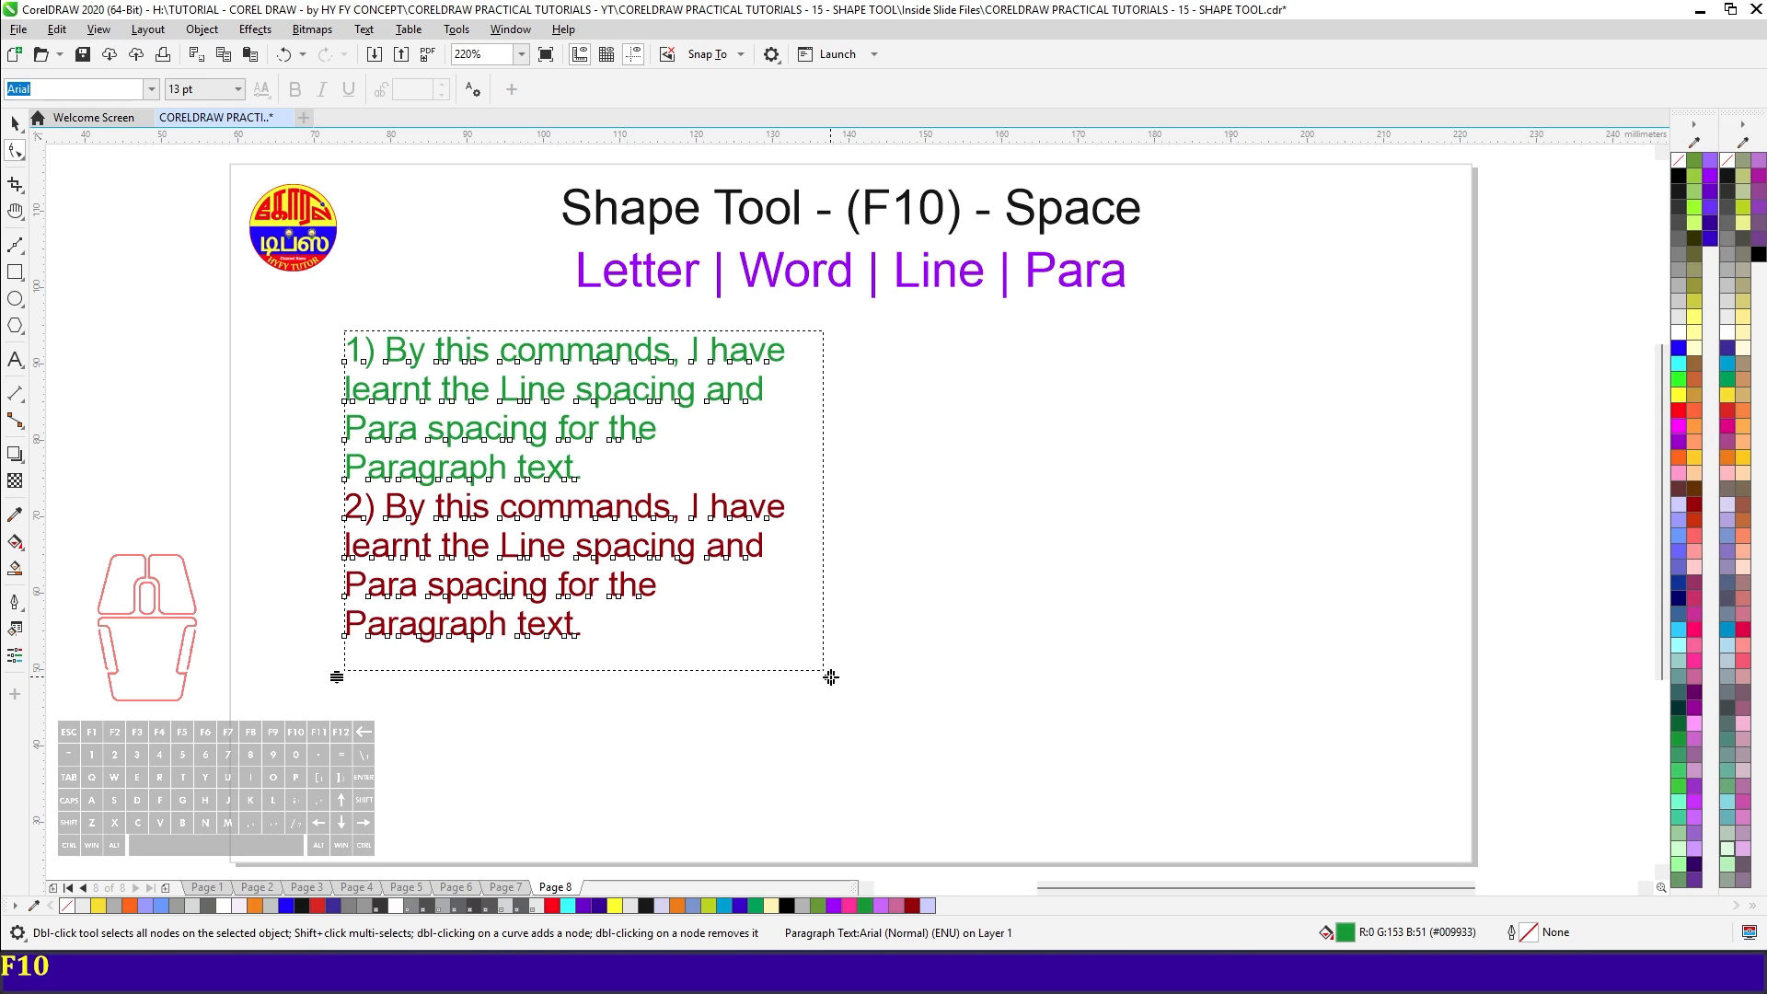
key(ctrl)
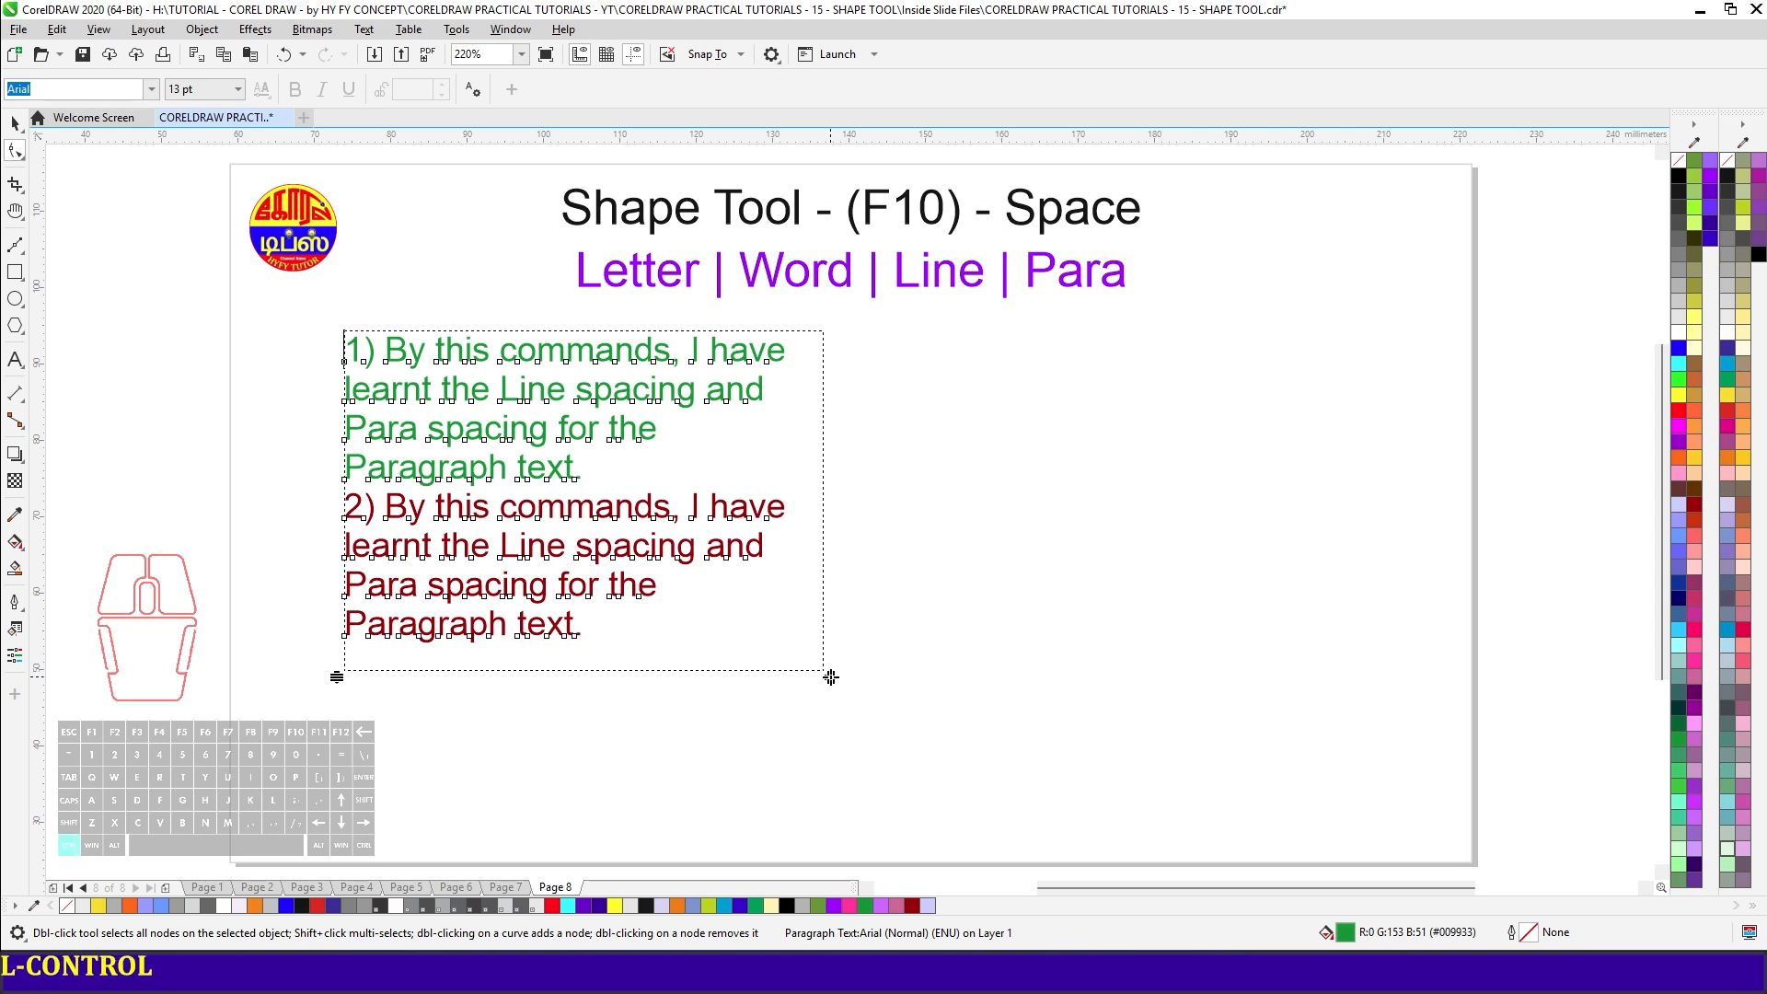
drag(831, 678, 962, 699)
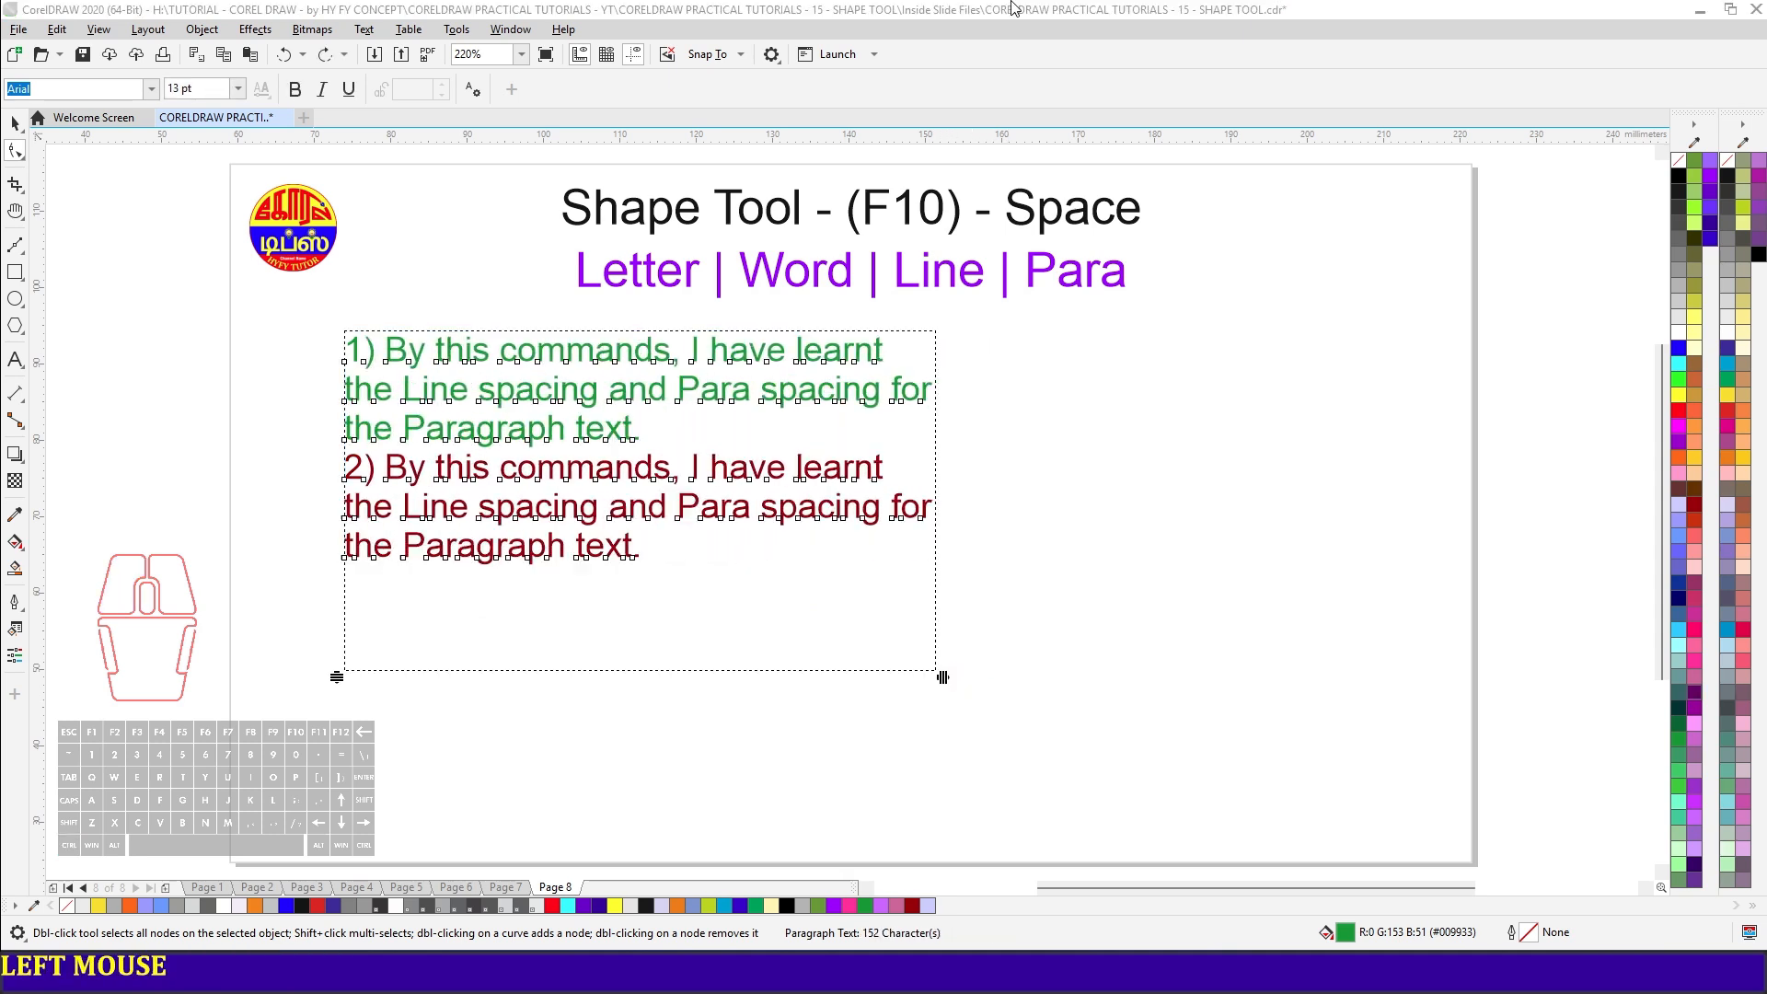
click(1013, 7)
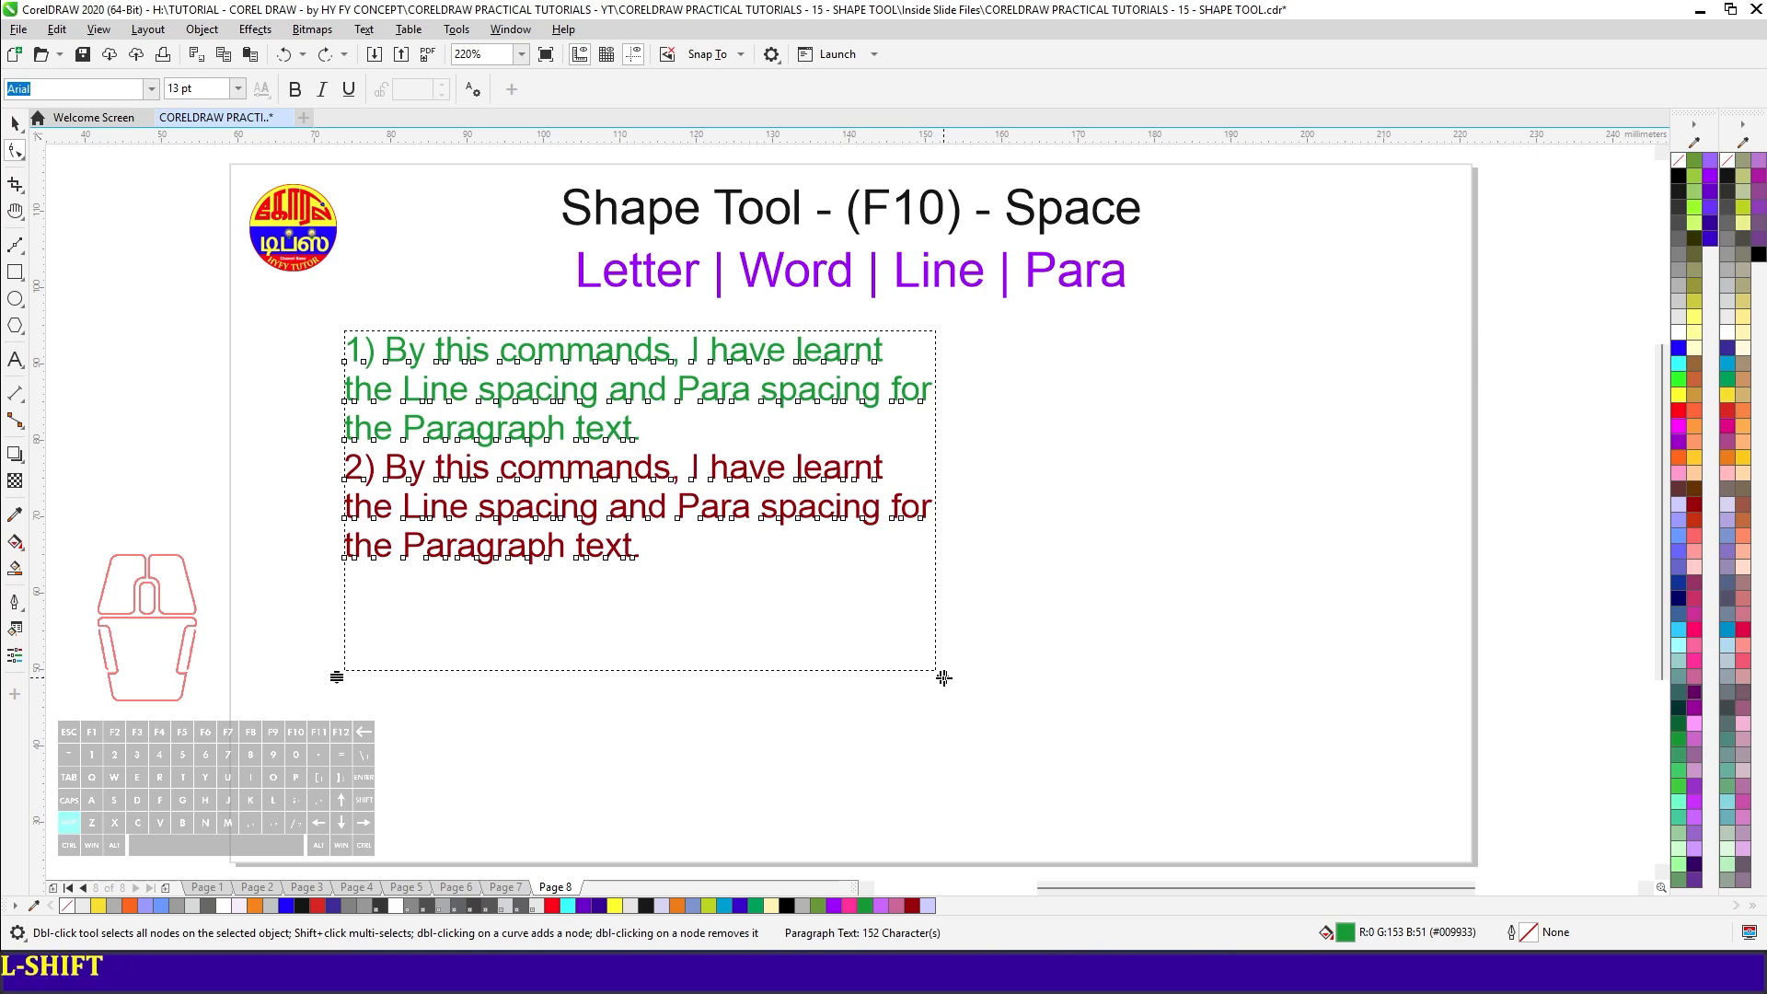
drag(943, 678, 1010, 686)
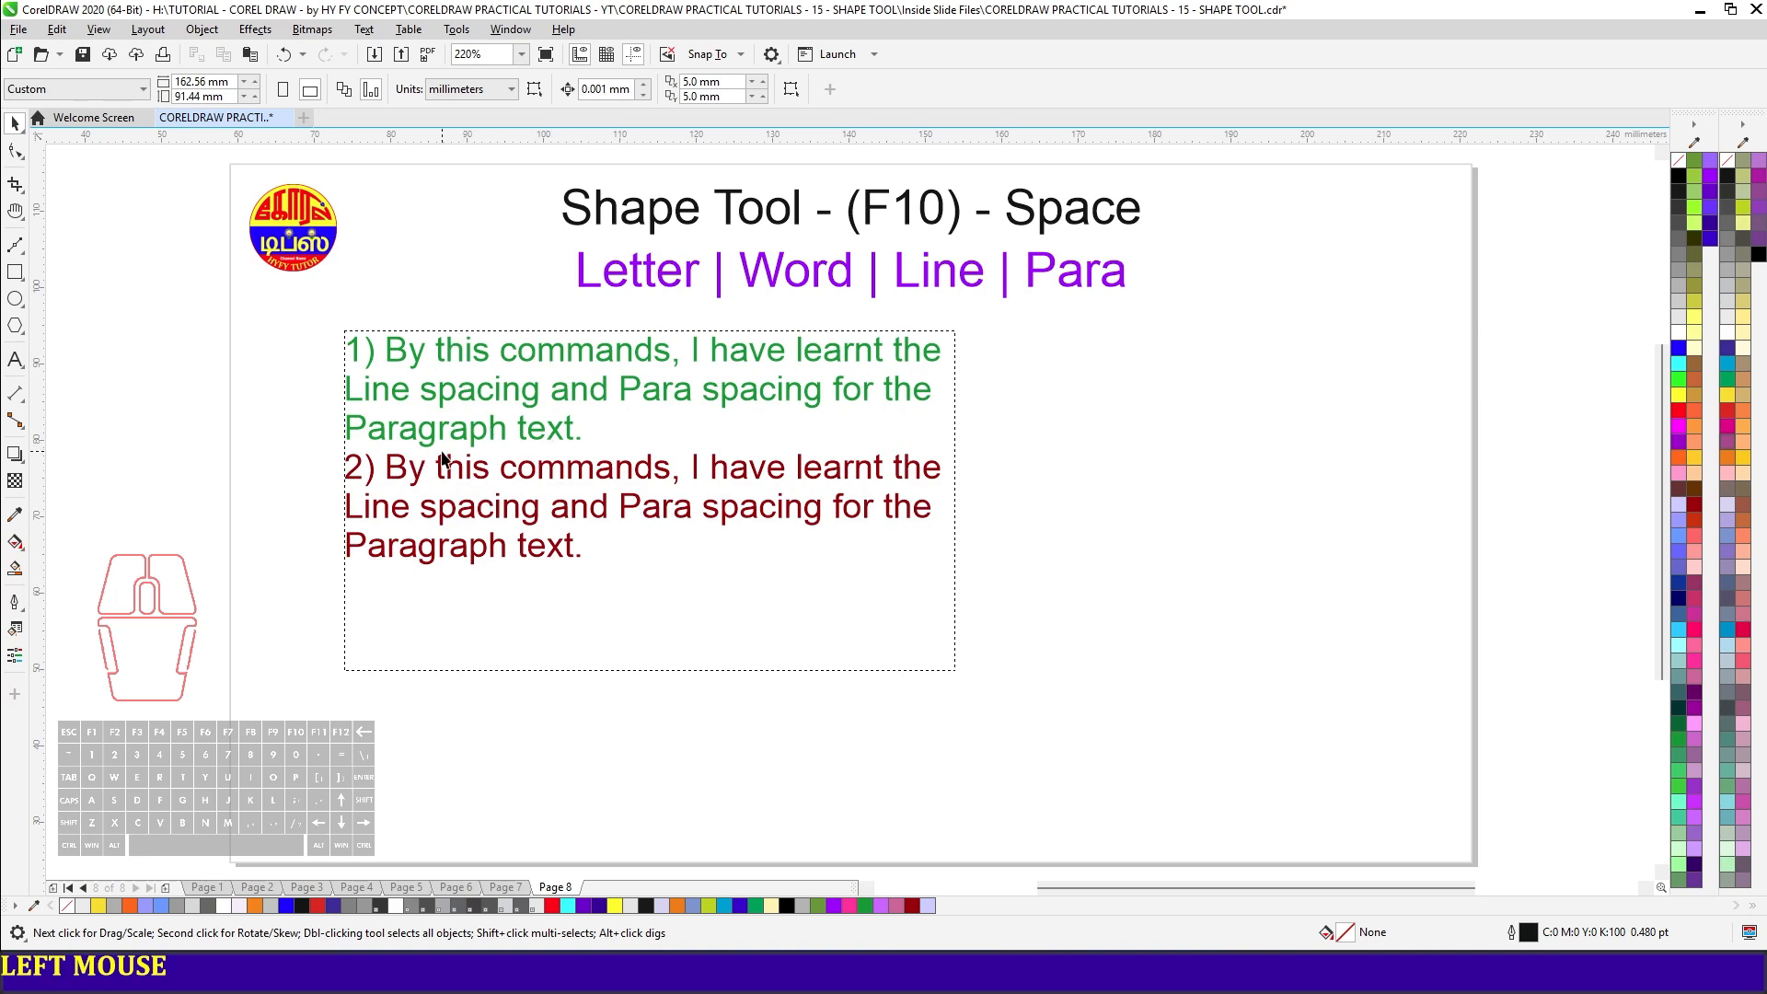
- Increase the paragraph spacing between the green and dark red paragraphs on Page 8 with the Shape tool
click(589, 512)
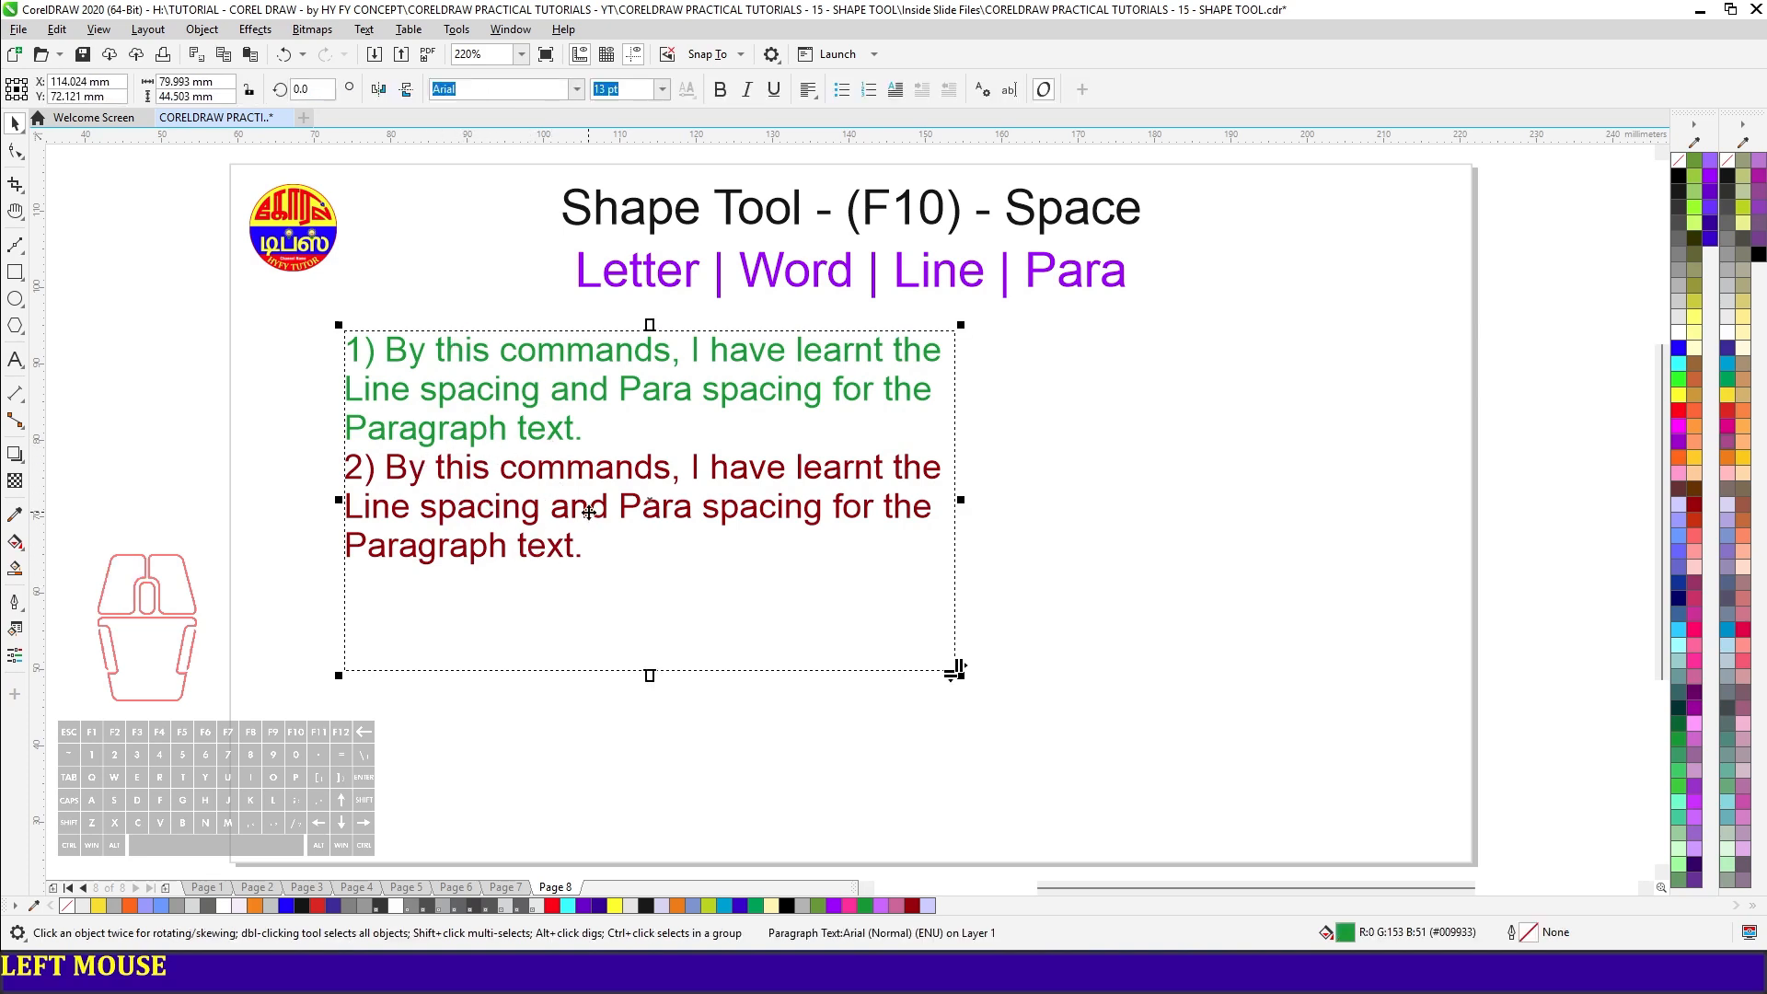
key(F10)
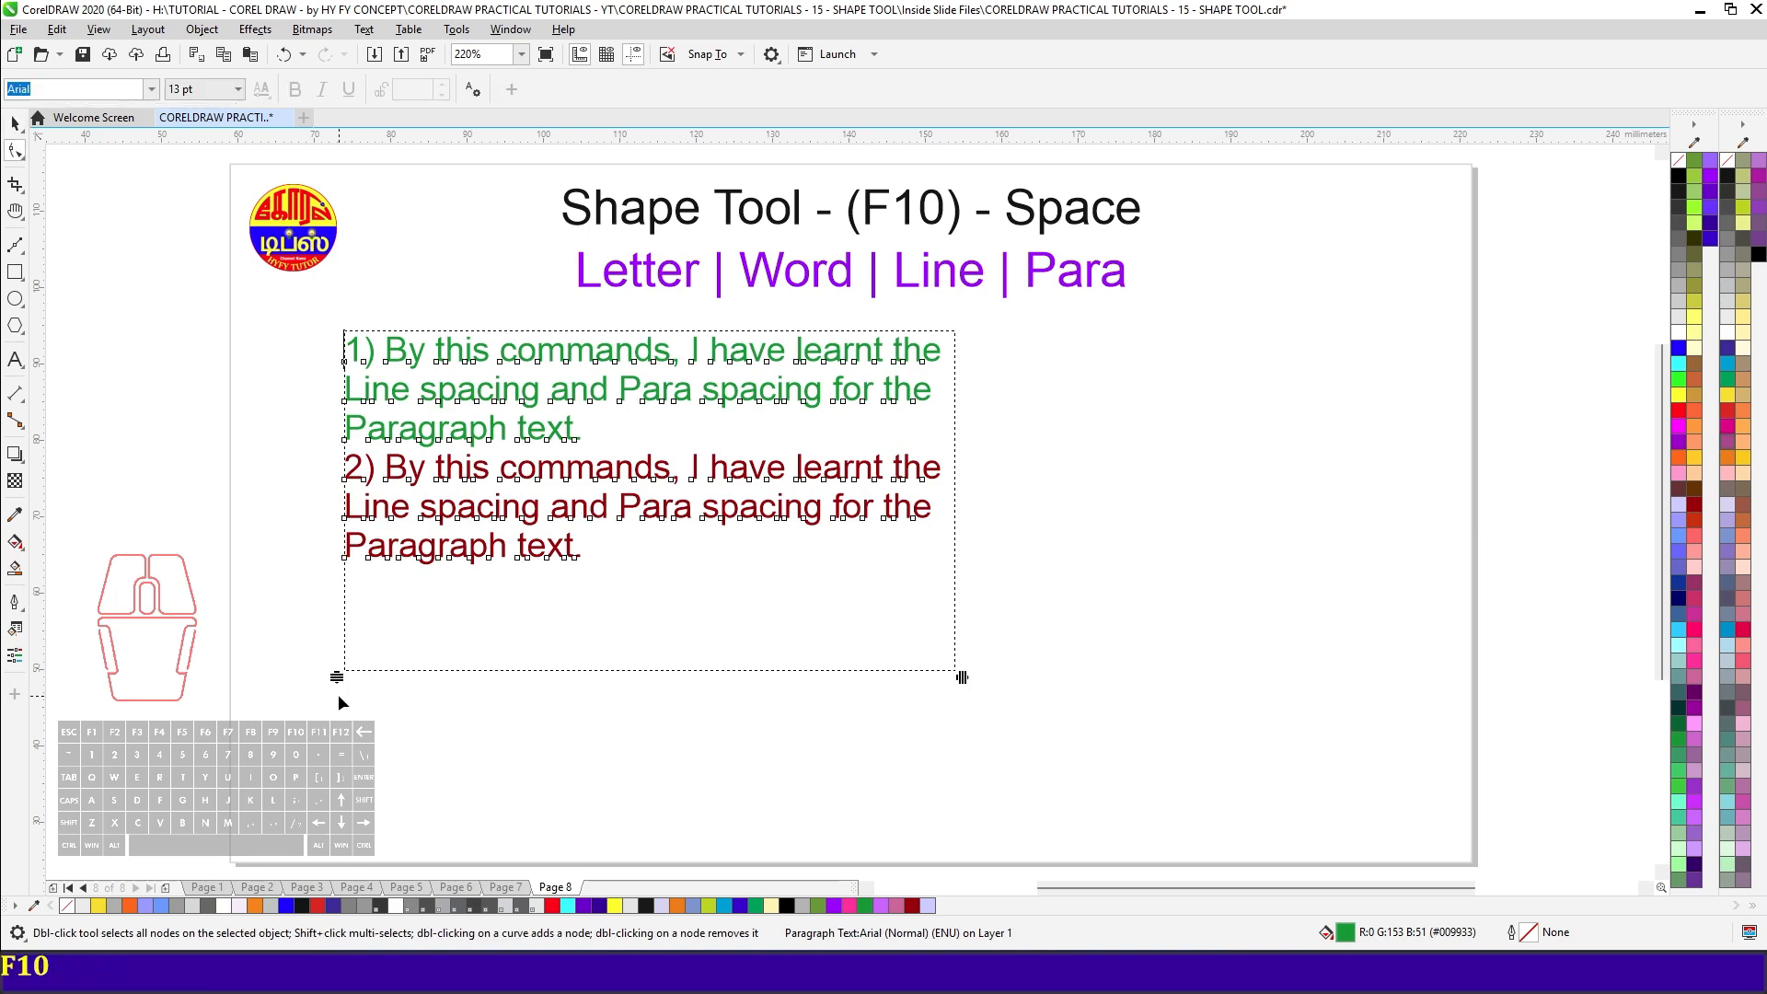
key(ctrl)
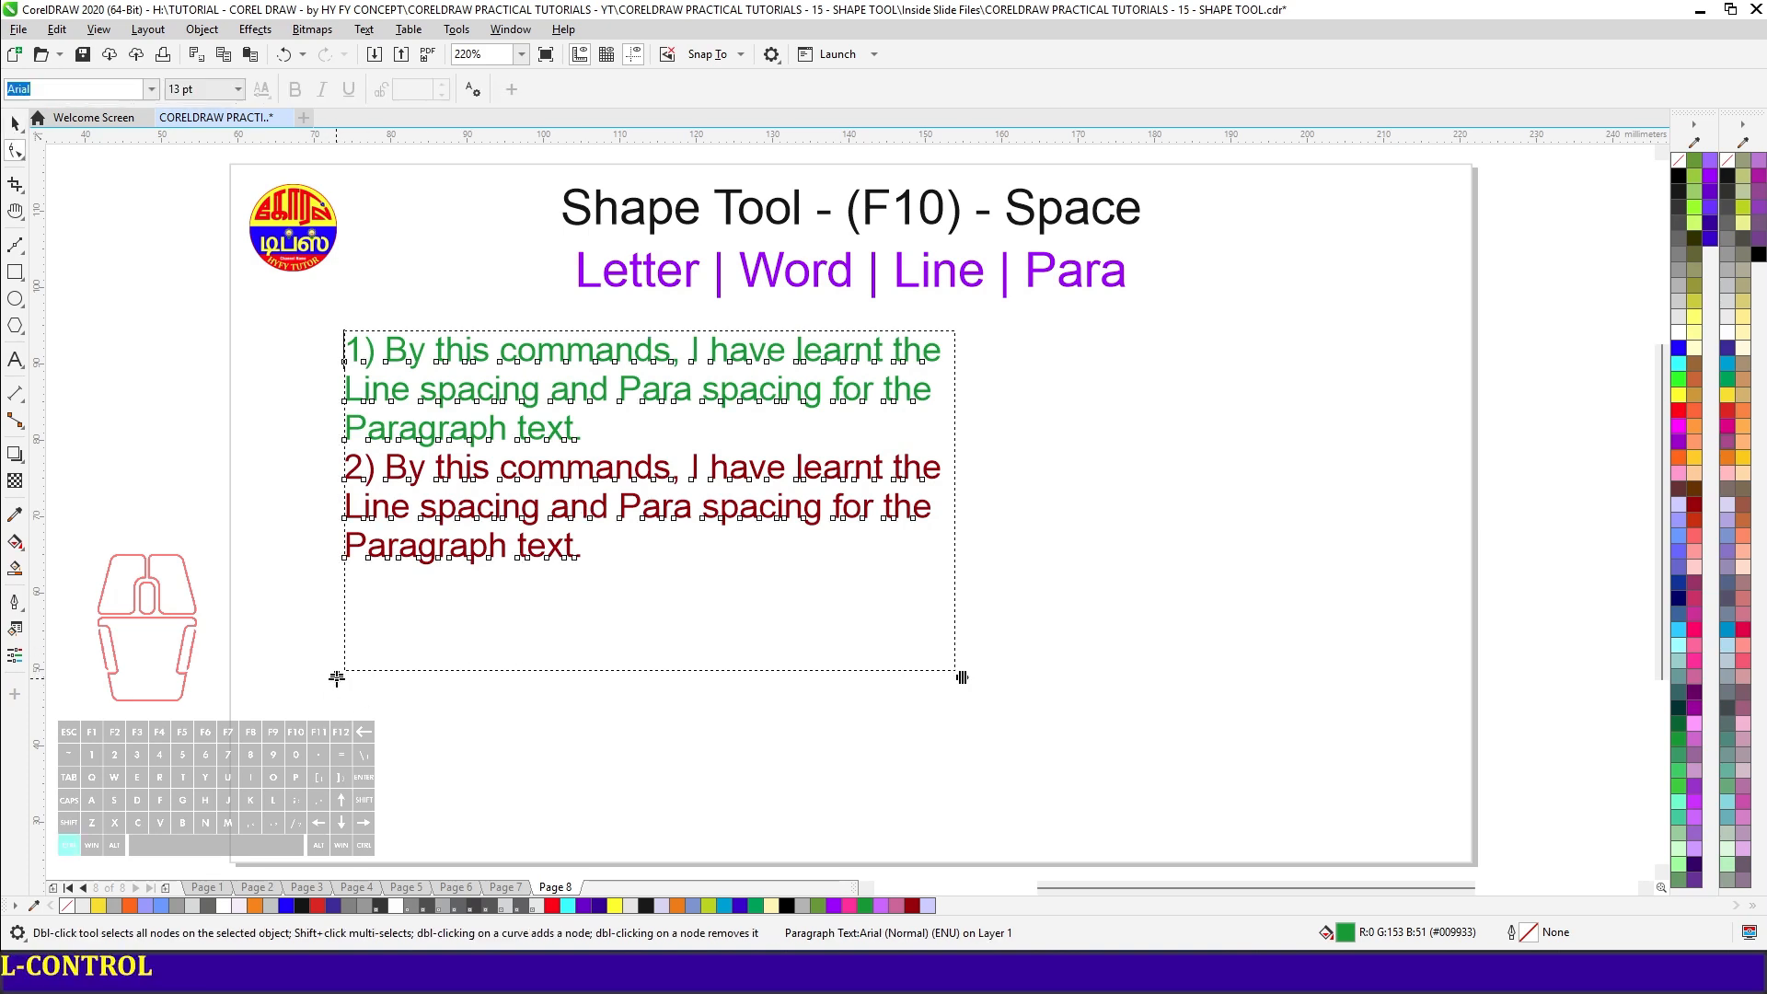
drag(337, 678, 345, 826)
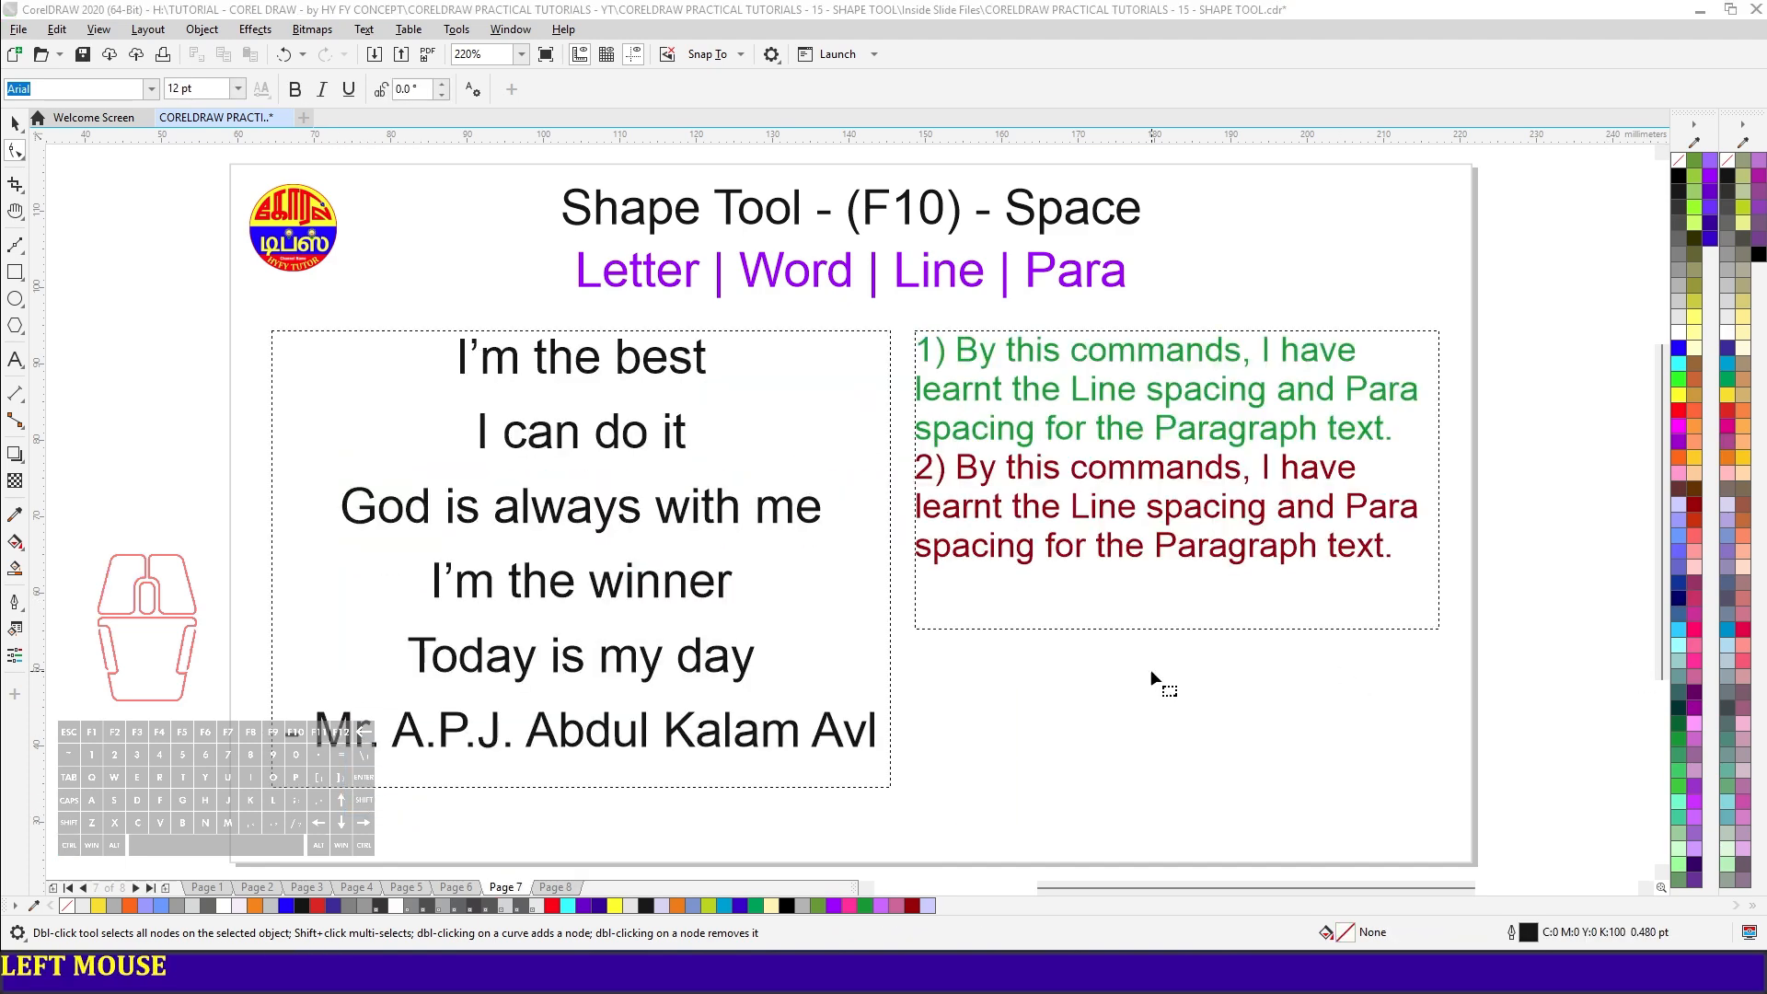